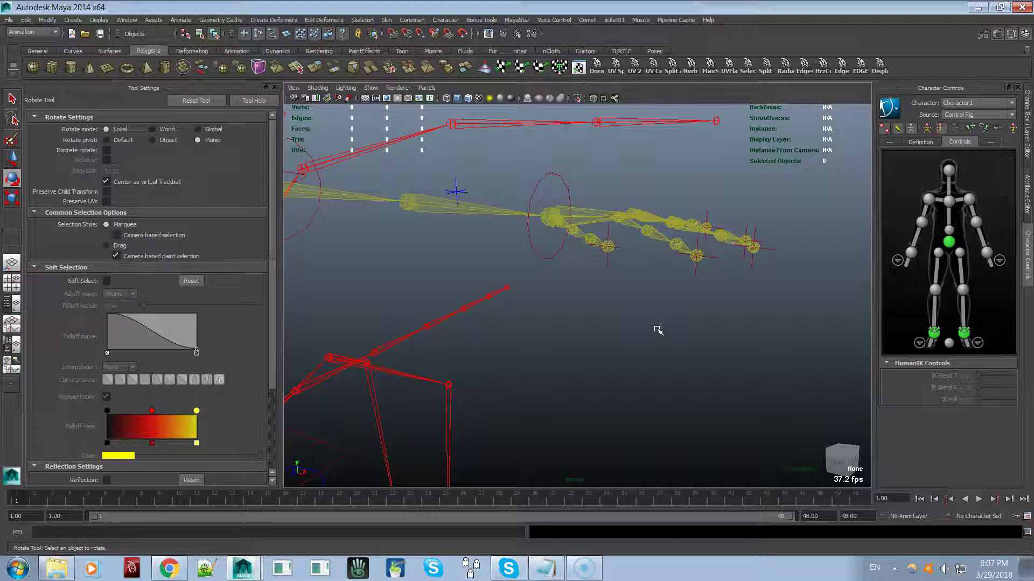
- Collapse the __Animation_Skeleton hierarchy in the Outliner
left_click(618, 316)
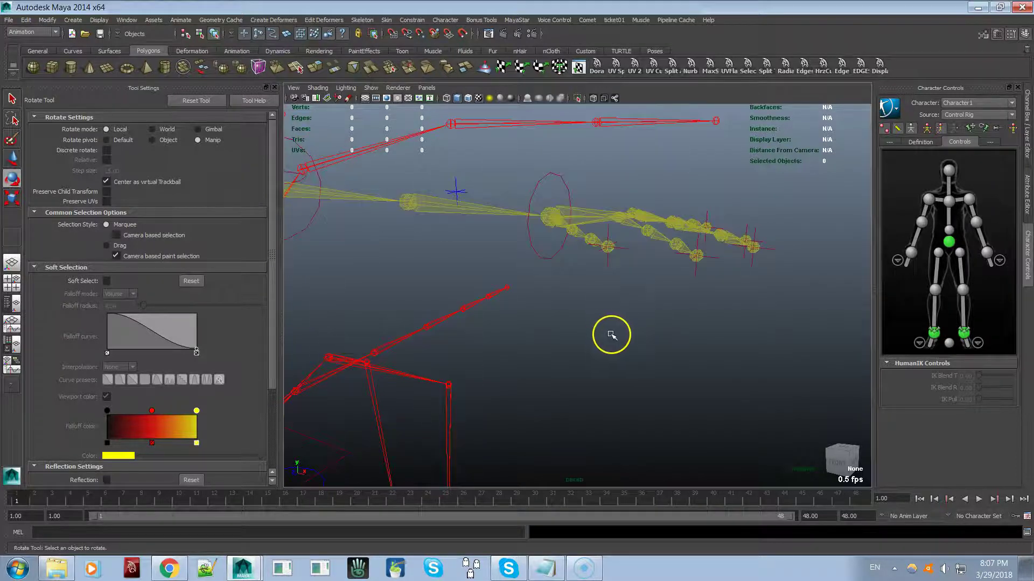
left_click_drag(641, 331, 472, 317, "alt")
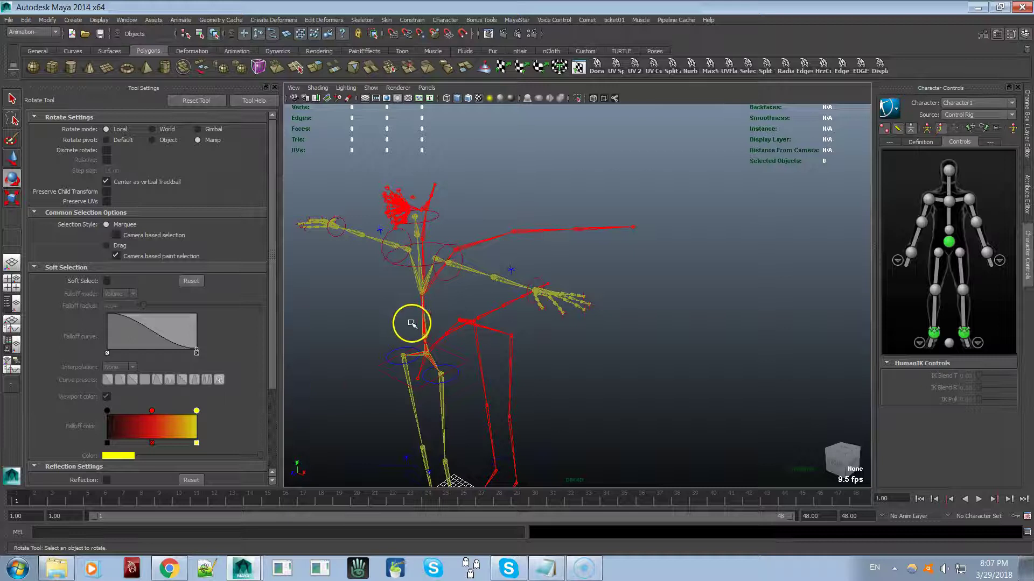
left_click_drag(0, 98, 360, 33)
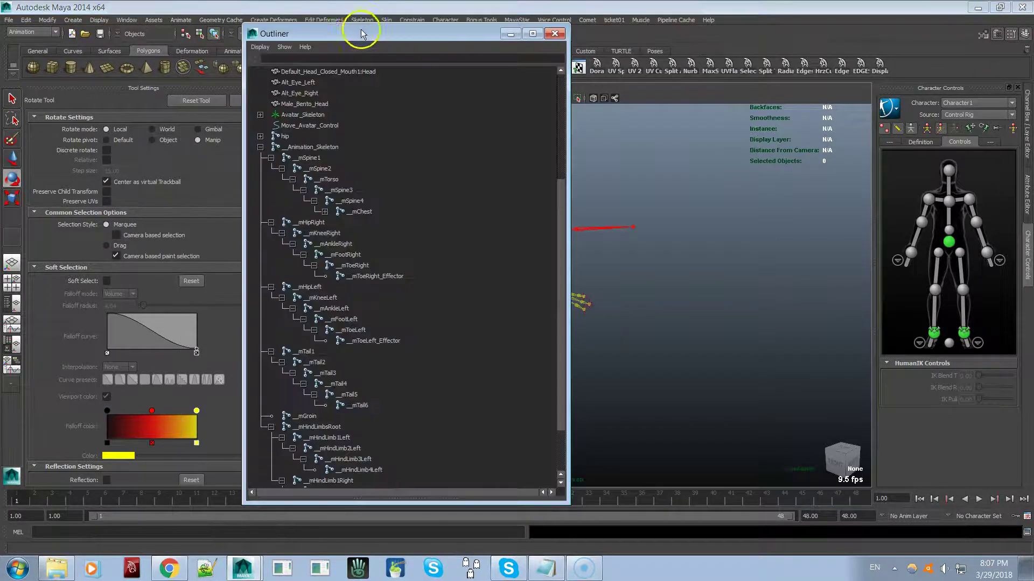
left_click(260, 148)
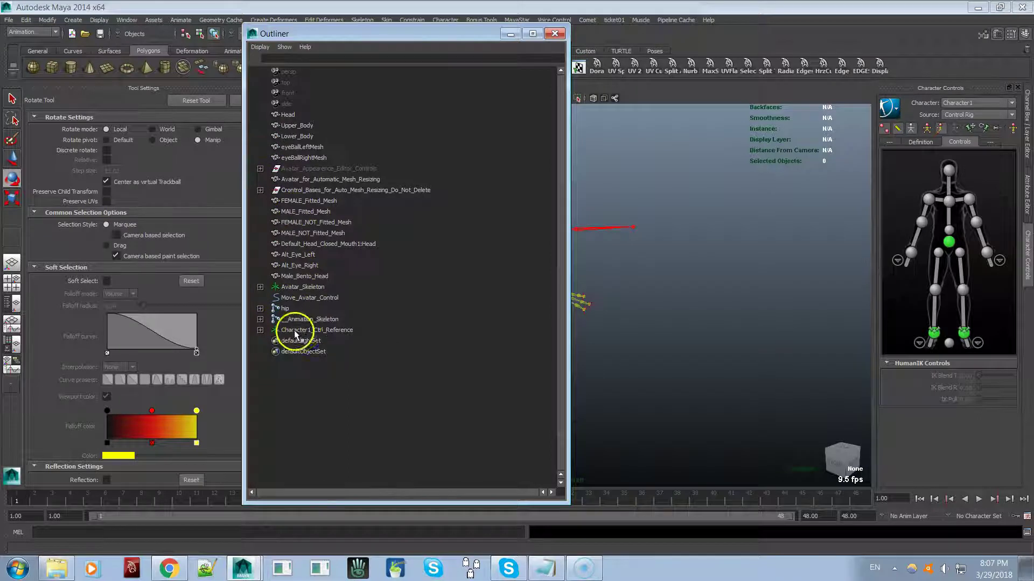
left_click_drag(394, 34, 0, 97)
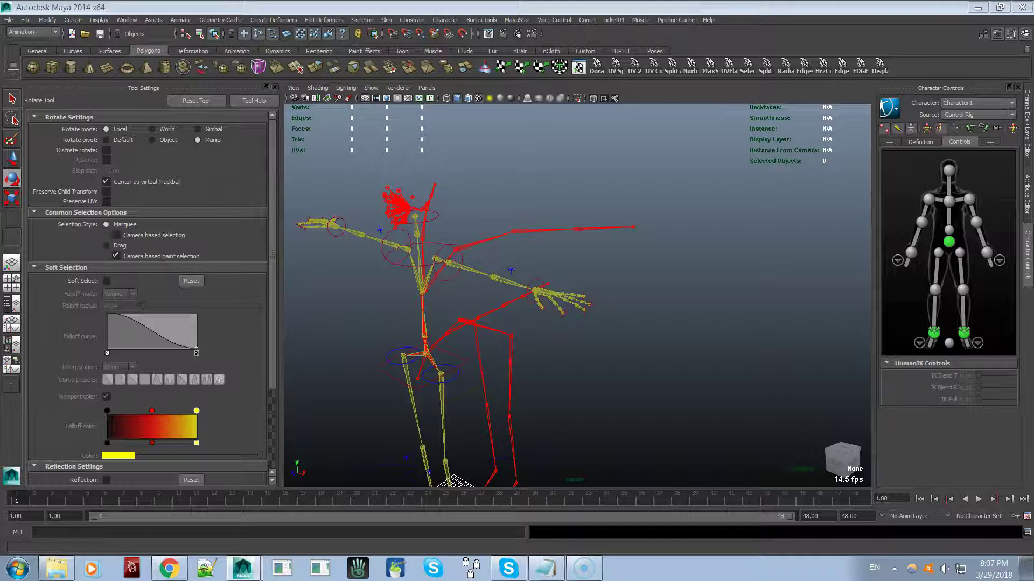
- Select the __Animation_Skeleton root joint and inspect it in the Outliner and the HumanIK character definition
left_click(425, 354)
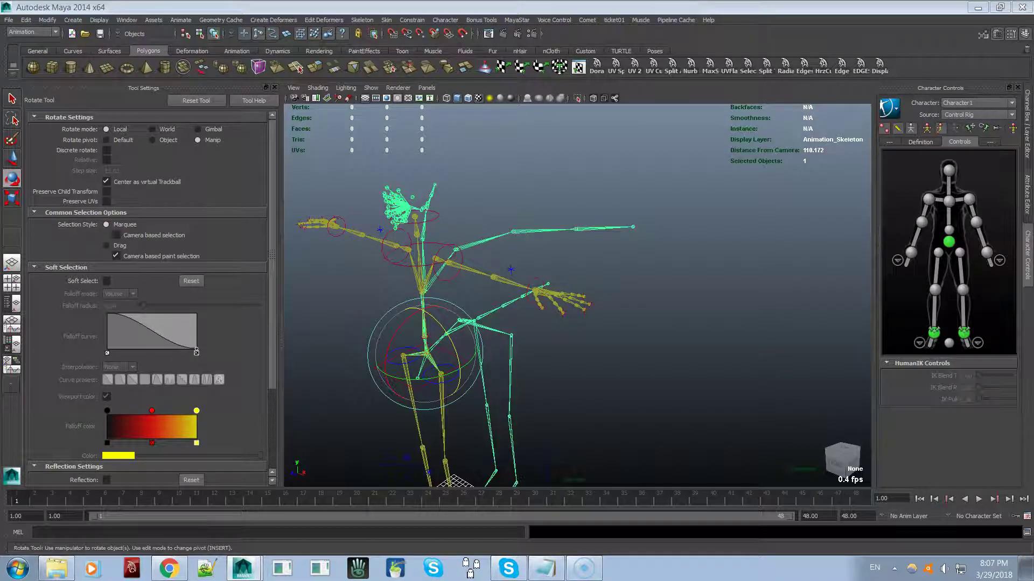
left_click_drag(0, 92, 223, 37)
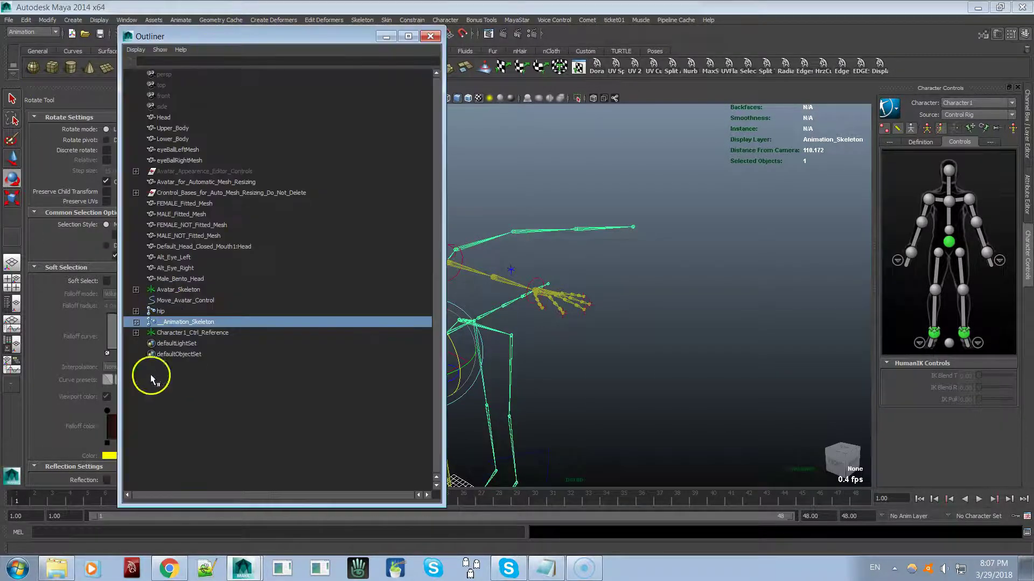
left_click_drag(314, 38, 0, 86)
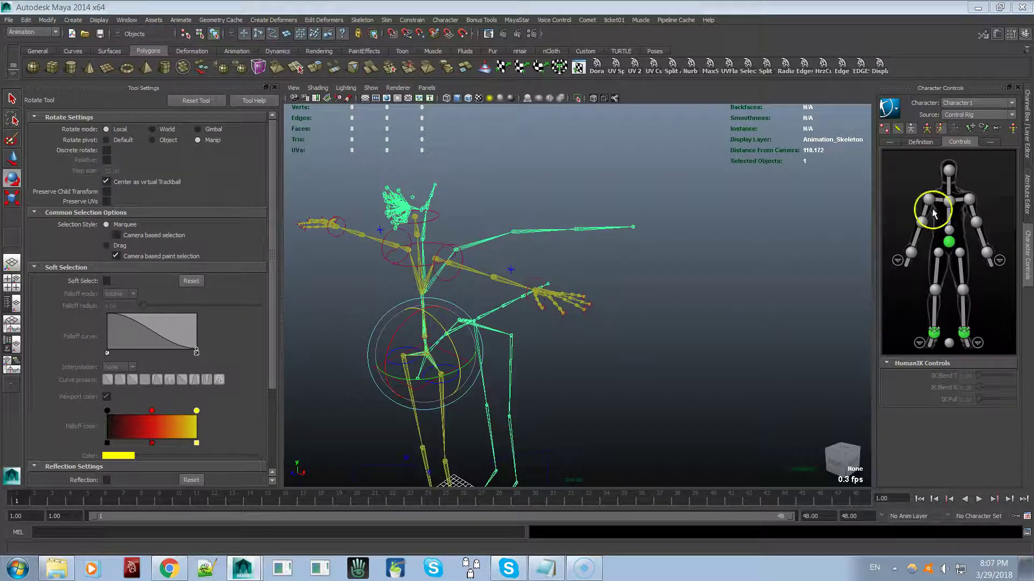
left_click(920, 142)
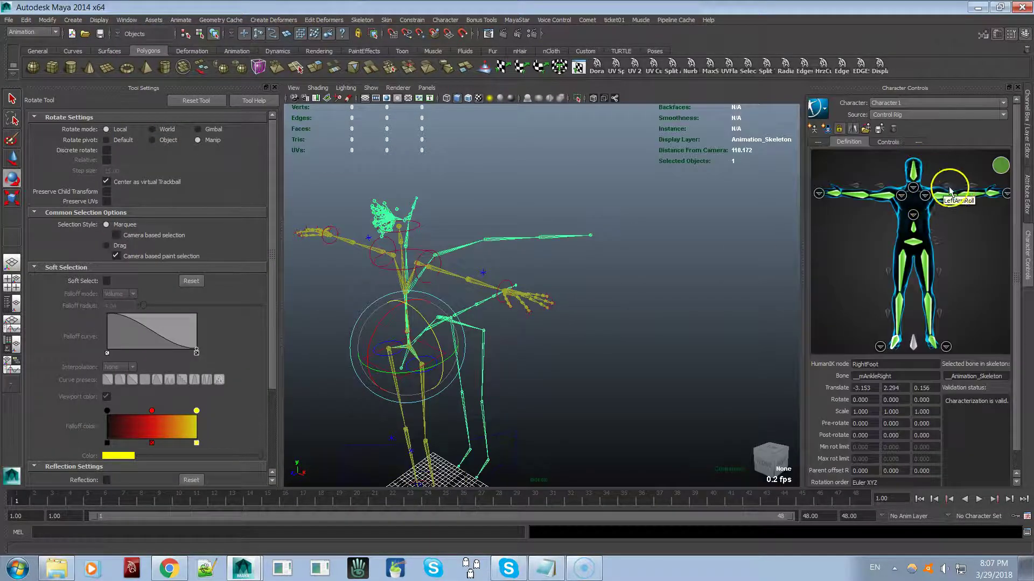
right_click_drag(503, 353, 652, 331, "alt")
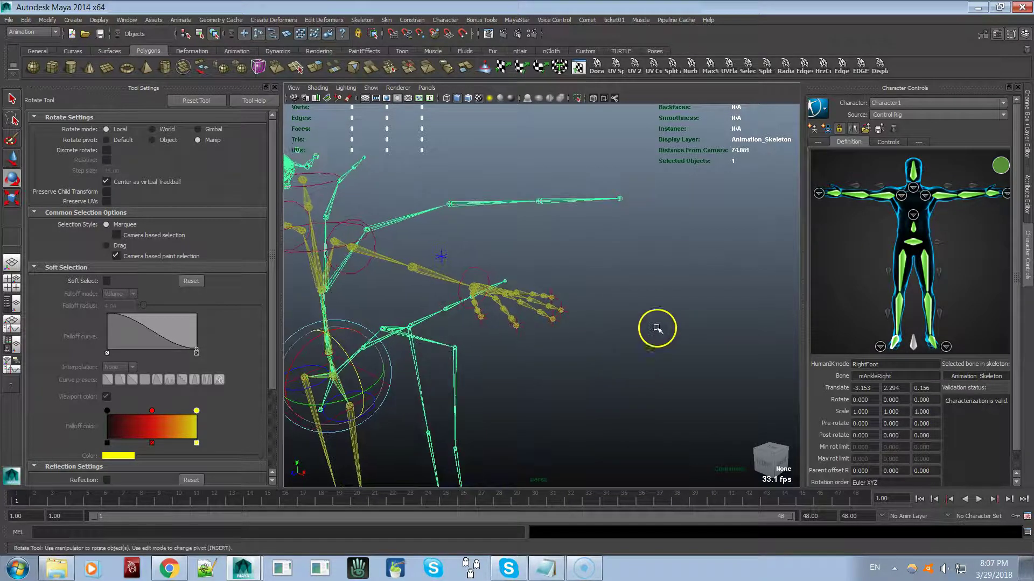
- Toggle the visibility of the Upper_and_Lower_Body display layer to check the avatar mesh on the skeleton
left_click(1028, 117)
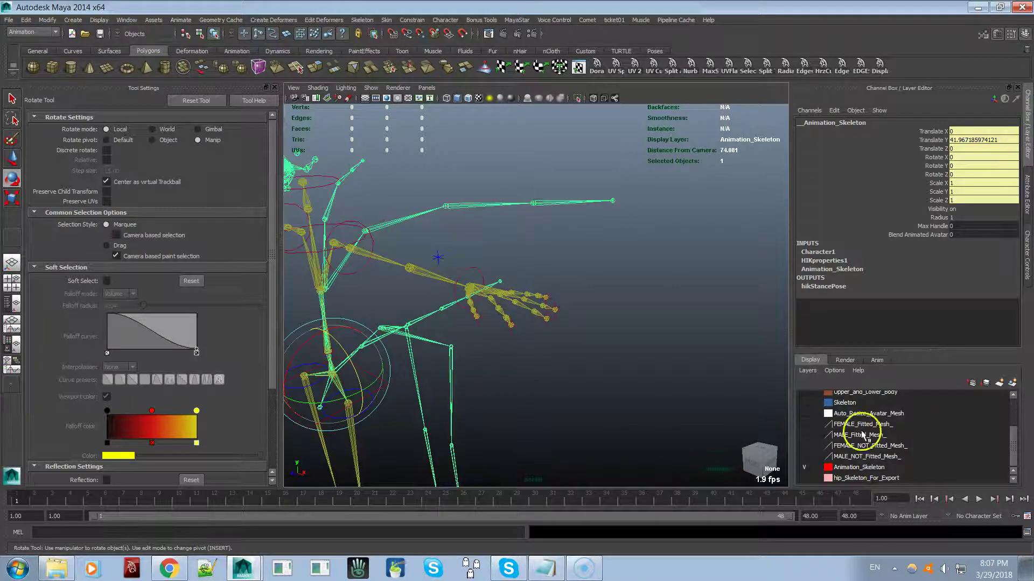
scroll(810, 428, "up", 1)
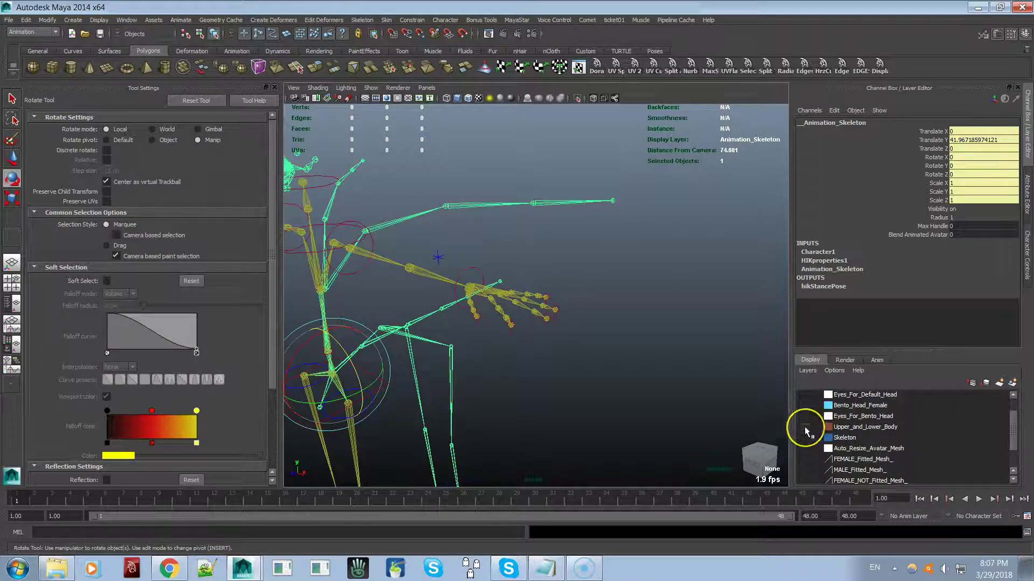
left_click(806, 427)
left_click(805, 427)
left_click(805, 428)
left_click(805, 428)
left_click_drag(563, 437, 572, 434, "alt")
right_click_drag(563, 422, 642, 420, "alt")
left_click_drag(633, 412, 596, 387, "alt")
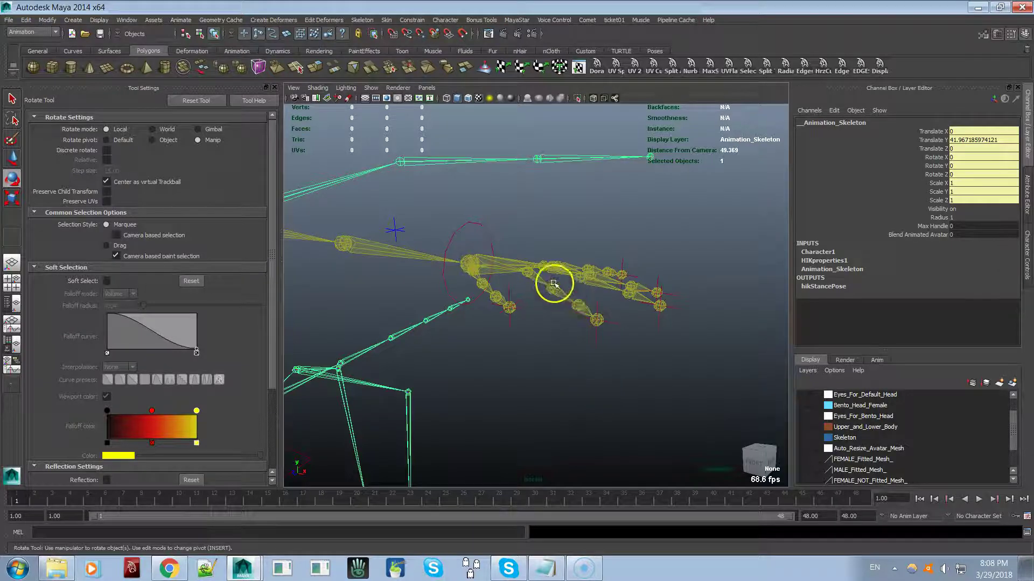
- Select the left index fingertip effector, try a small move on it with the Move tool, and undo it
left_click(596, 310)
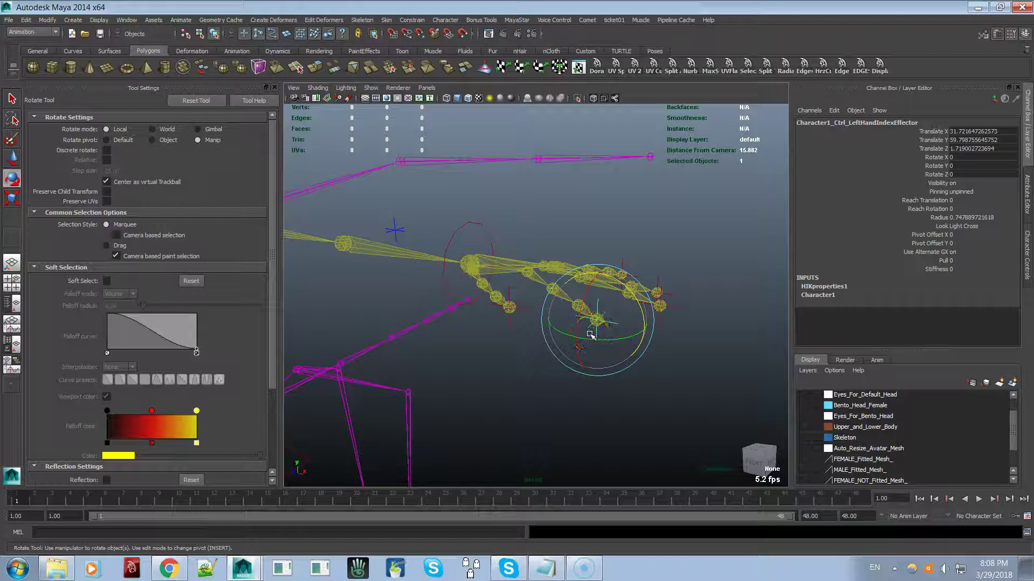
key("w")
left_click_drag(598, 353, 601, 355, "alt")
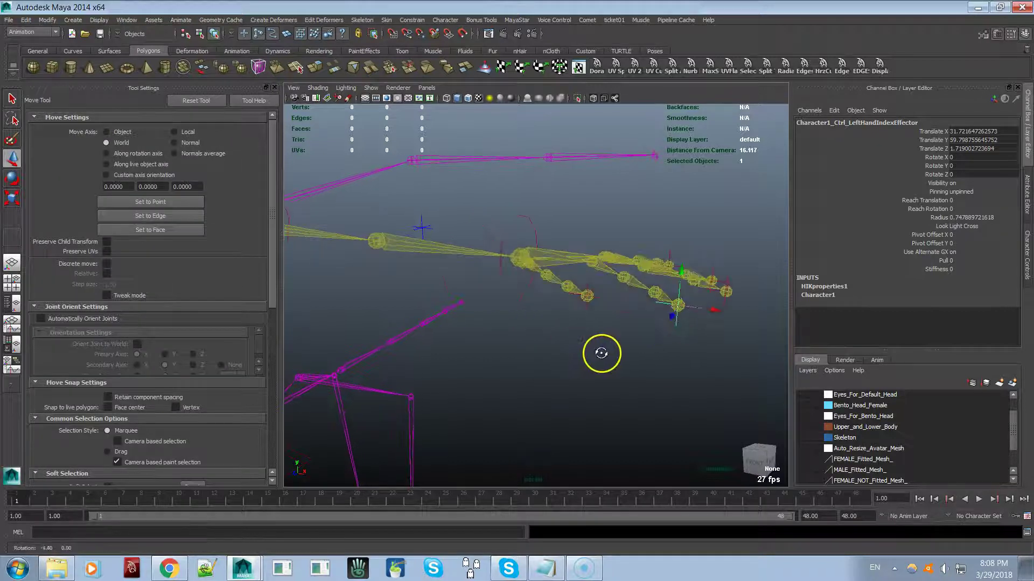
mouse_move(675, 308)
left_mouse_down()
mouse_move(657, 307)
mouse_move(671, 306)
mouse_move(670, 321)
left_mouse_up()
key("ctrl+z")
left_click_drag(657, 357, 661, 358, "alt")
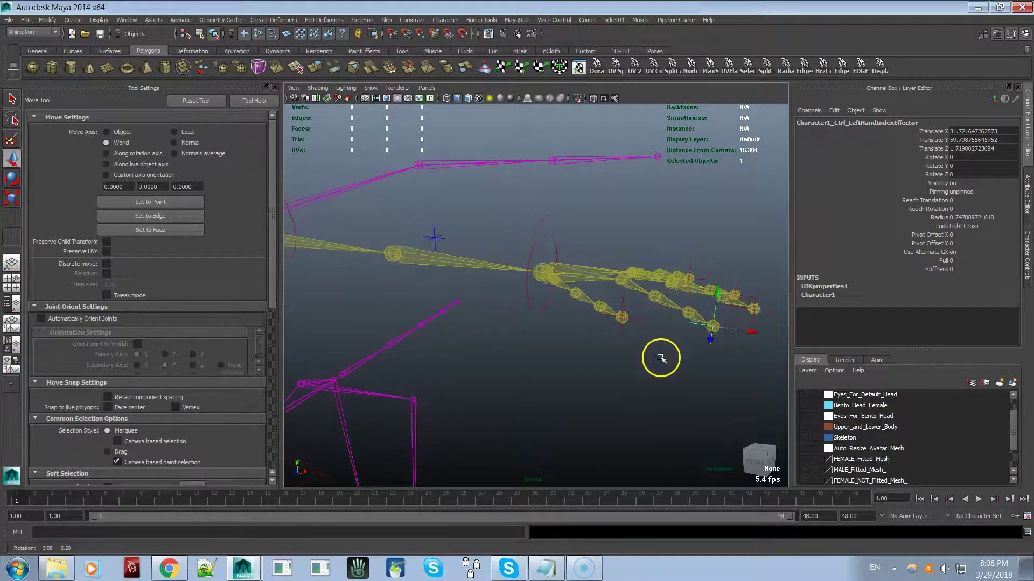
- Curl the left index finger downward by moving its fingertip effector, with the Upper_and_Lower_Body layer shown
left_click_drag(752, 332, 683, 355)
left_click_drag(596, 309, 764, 376)
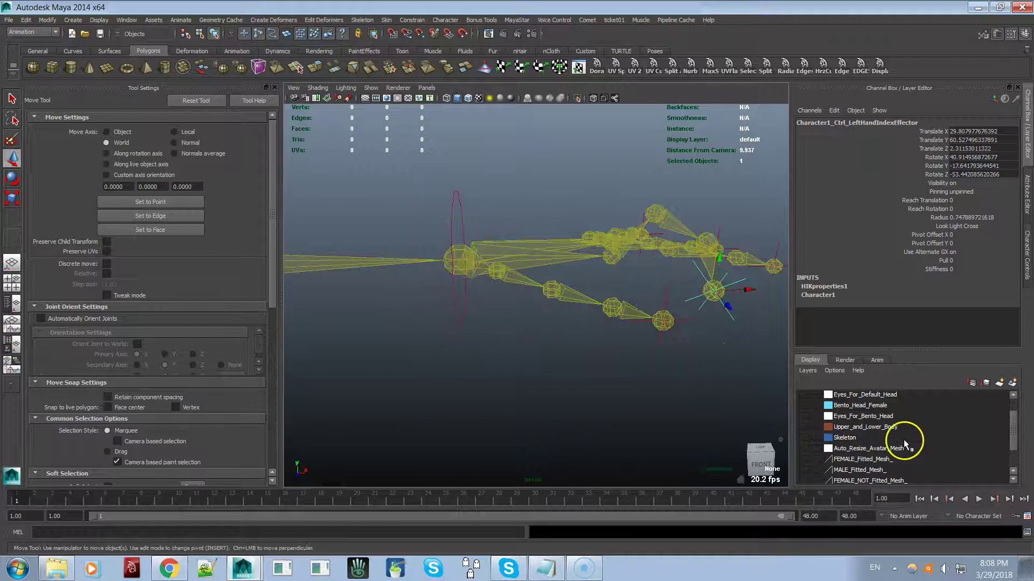
left_click(804, 427)
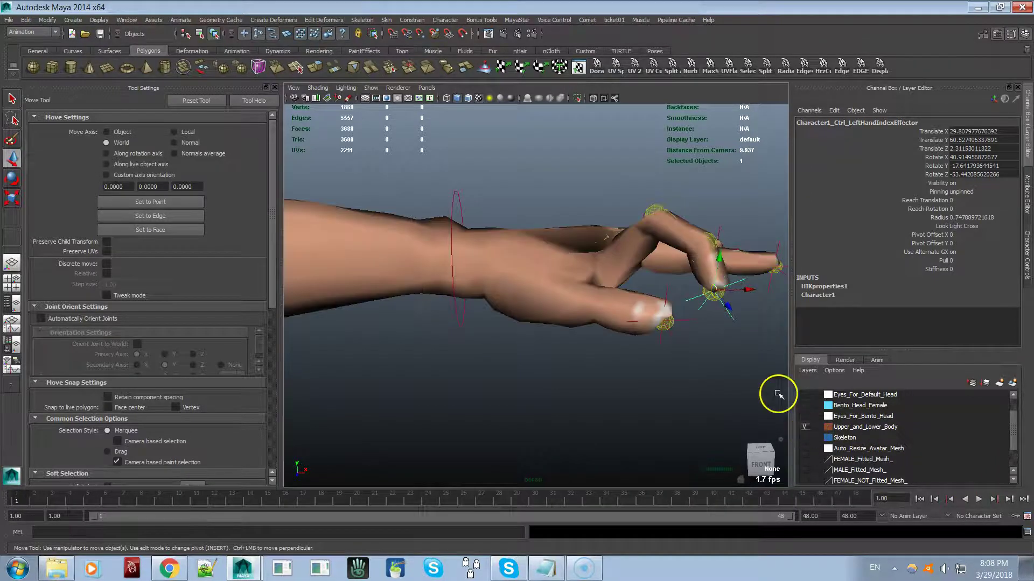
left_click_drag(722, 295, 668, 354)
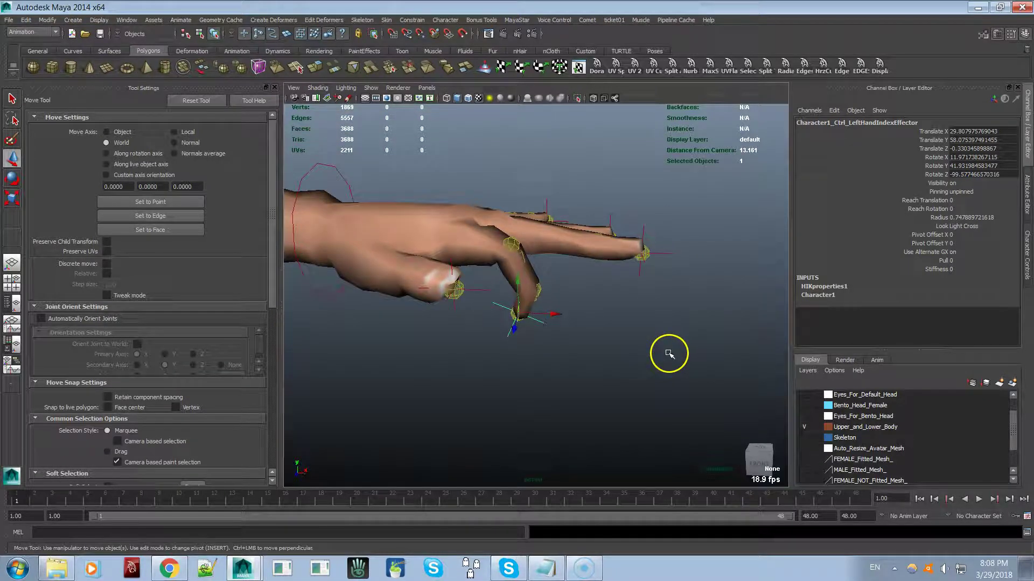
- Undo the moves of the left index fingertip effector
key("ctrl+z")
key("ctrl+z")
key("ctrl+z")
key("ctrl+z")
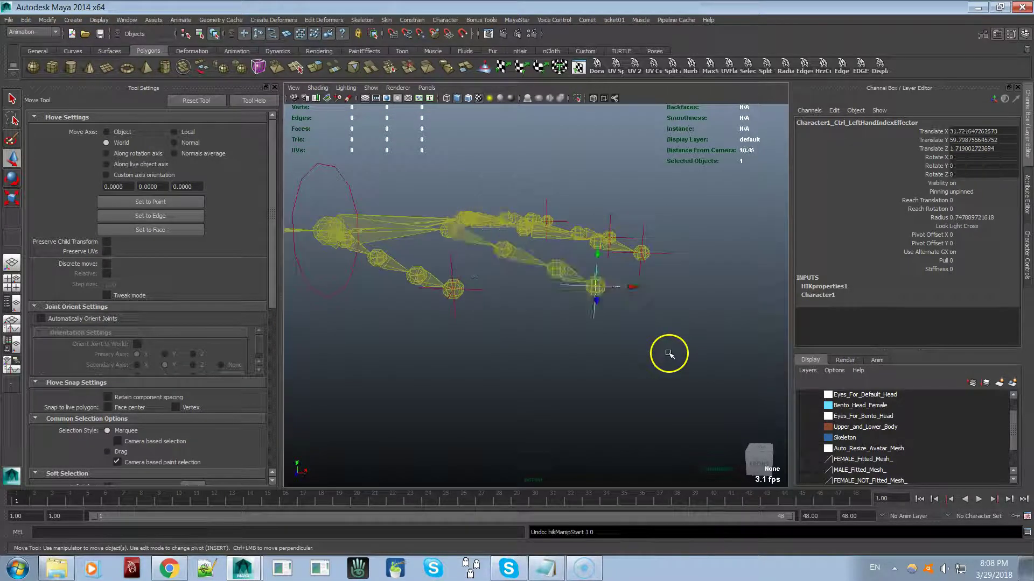
- Show the Upper_and_Lower_Body layer and select the effector at the left index fingertip
left_click_drag(585, 383, 585, 385, "alt")
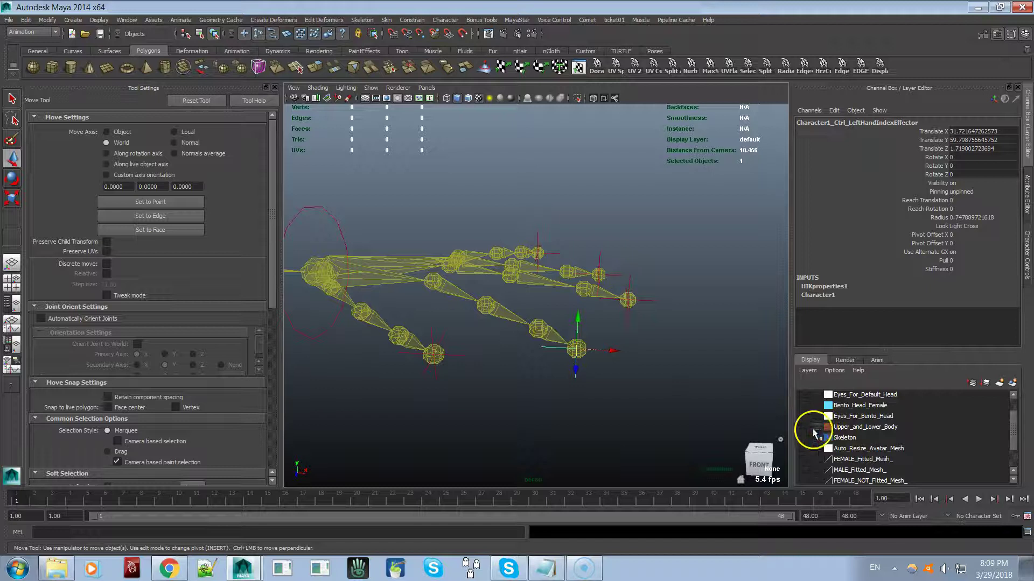
left_click(804, 427)
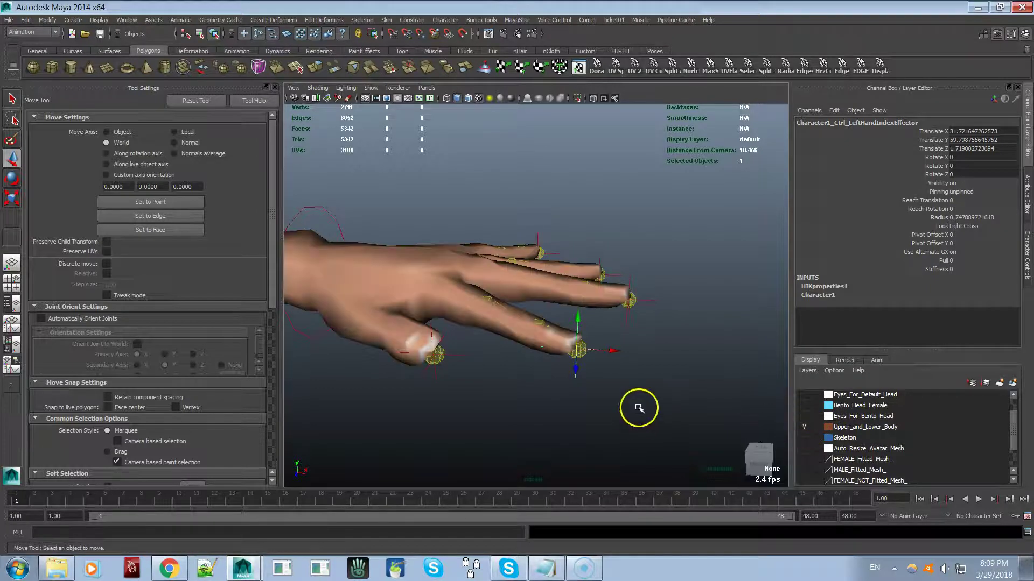
left_click(631, 393)
left_click(580, 351)
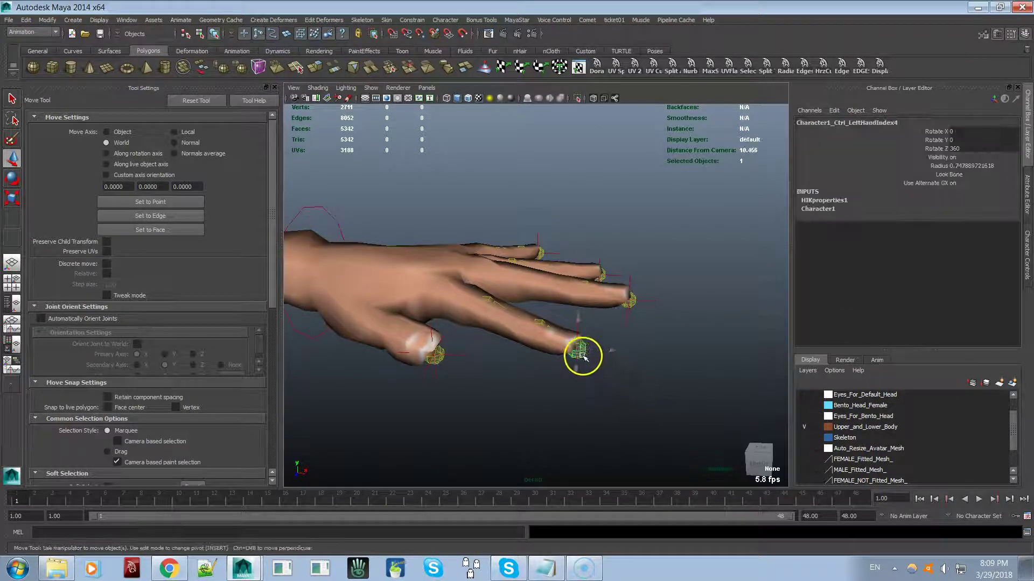
left_click(578, 350)
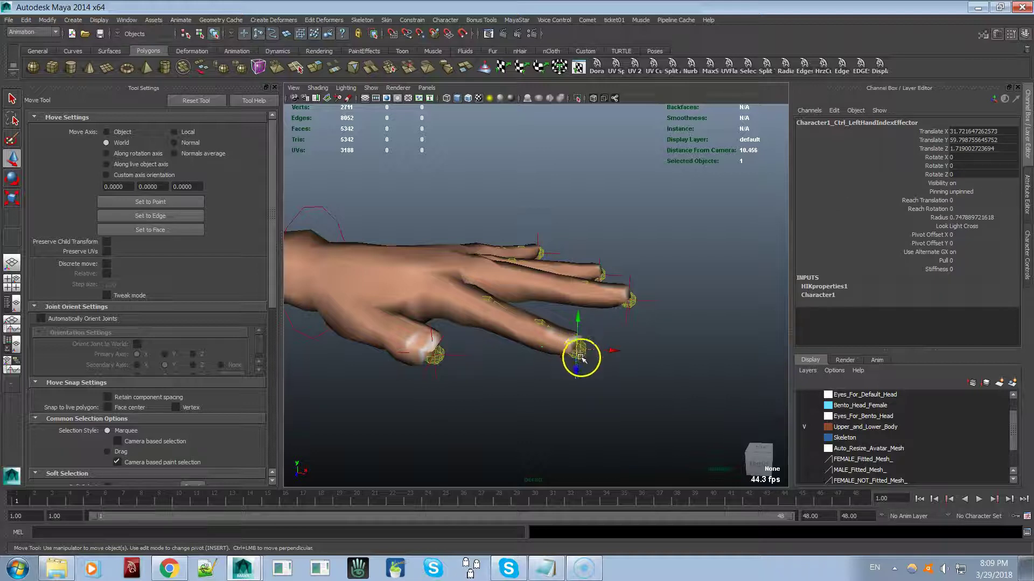
left_click(595, 391)
left_click(576, 376)
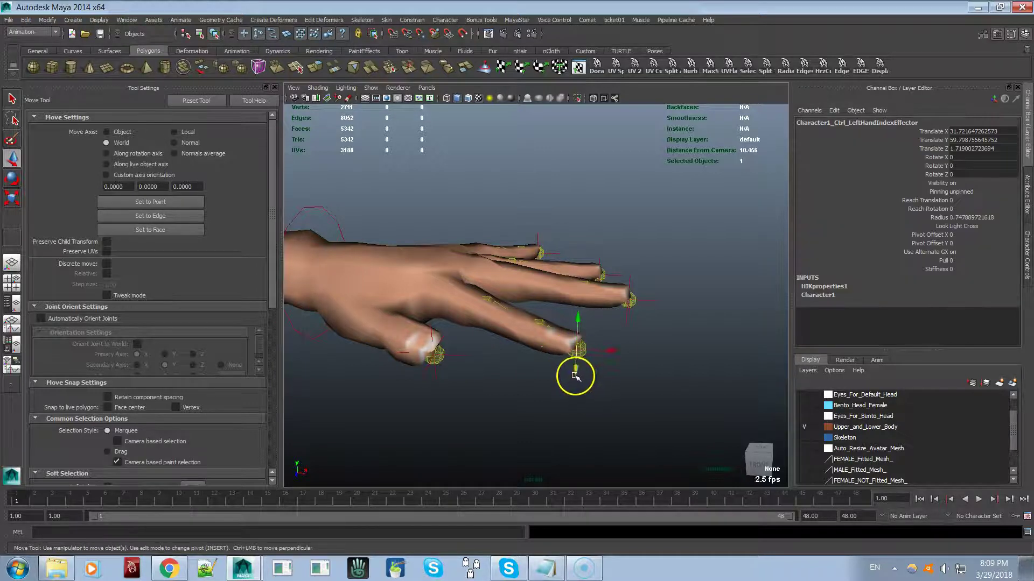
- Select the left middle and index fingertip effectors in turn and try moving the index effector
left_click(629, 298)
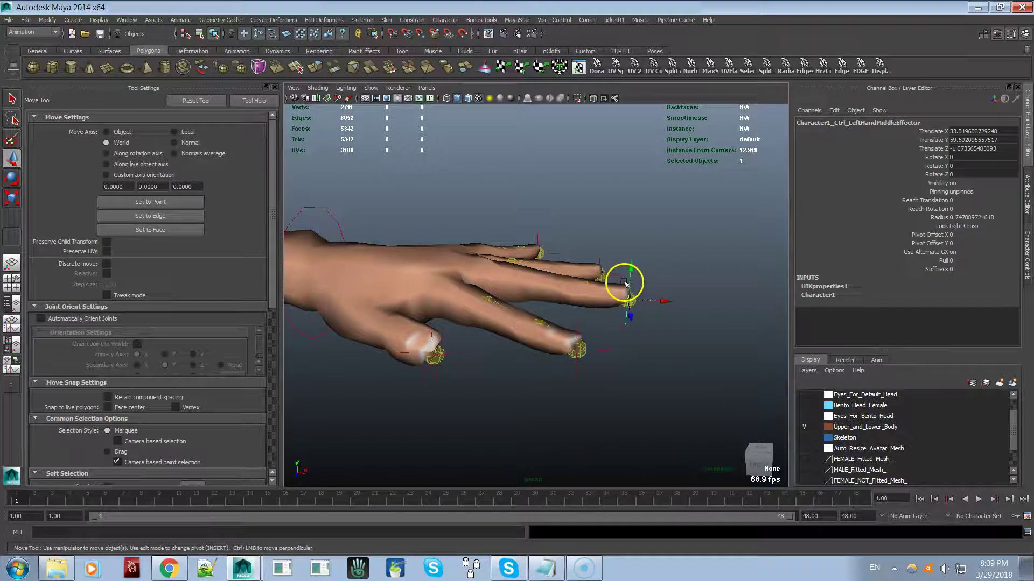
left_click(575, 374)
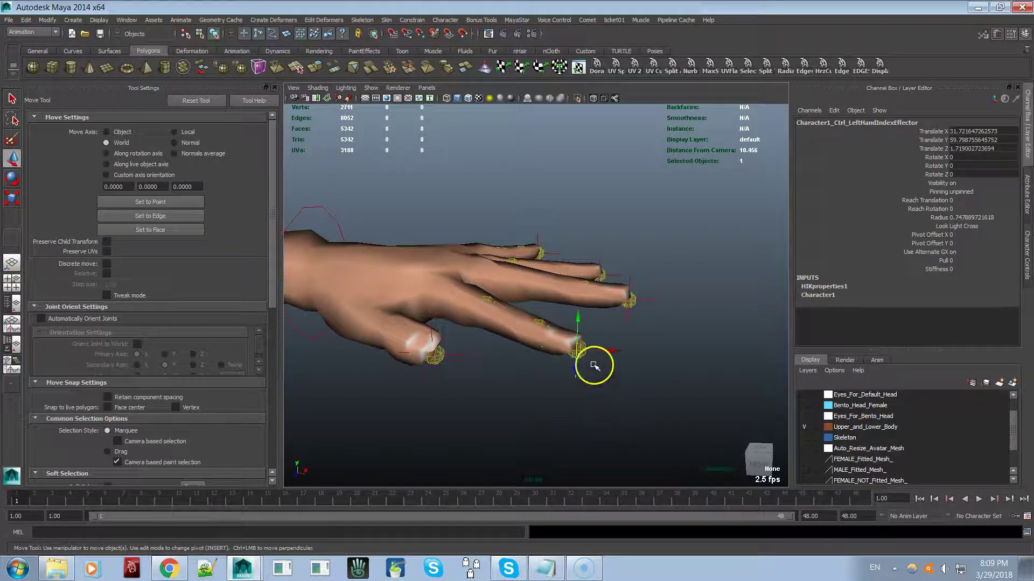
left_click_drag(579, 349, 591, 396)
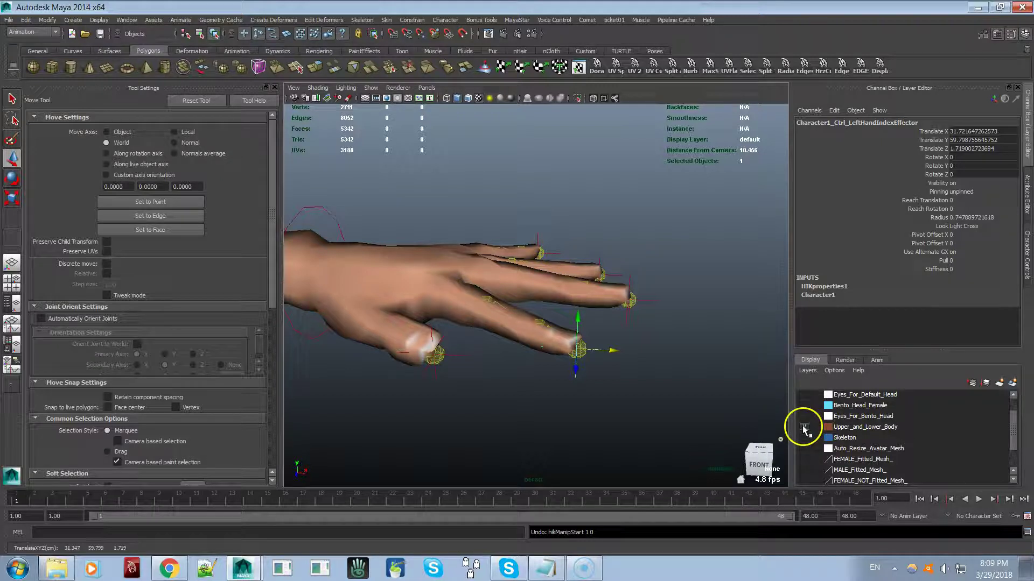
- Hide the Upper_and_Lower_Body layer and bend the left index finger by rotating its second and third joints about 53° each around Z
left_click(804, 428)
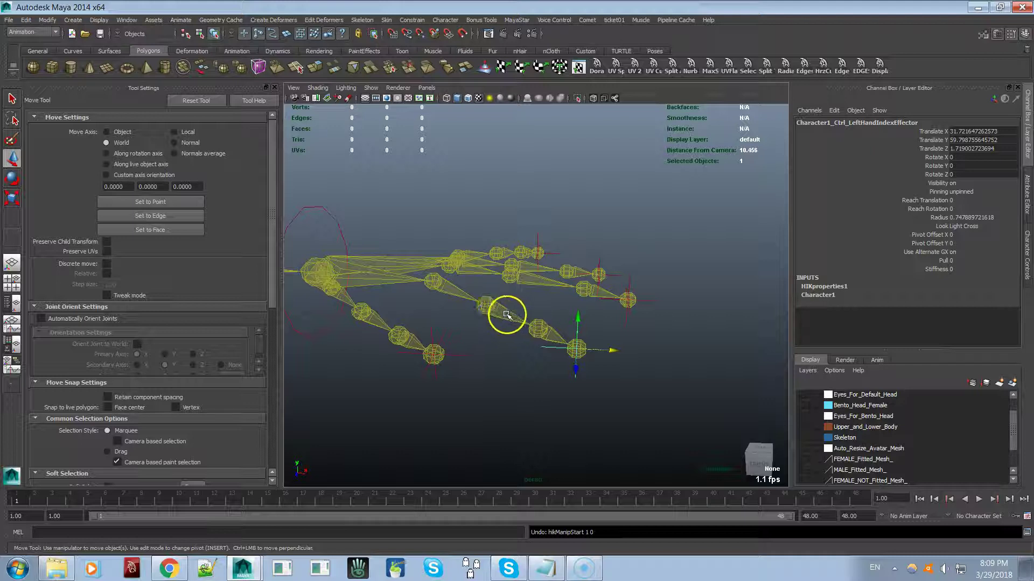
left_click(485, 309)
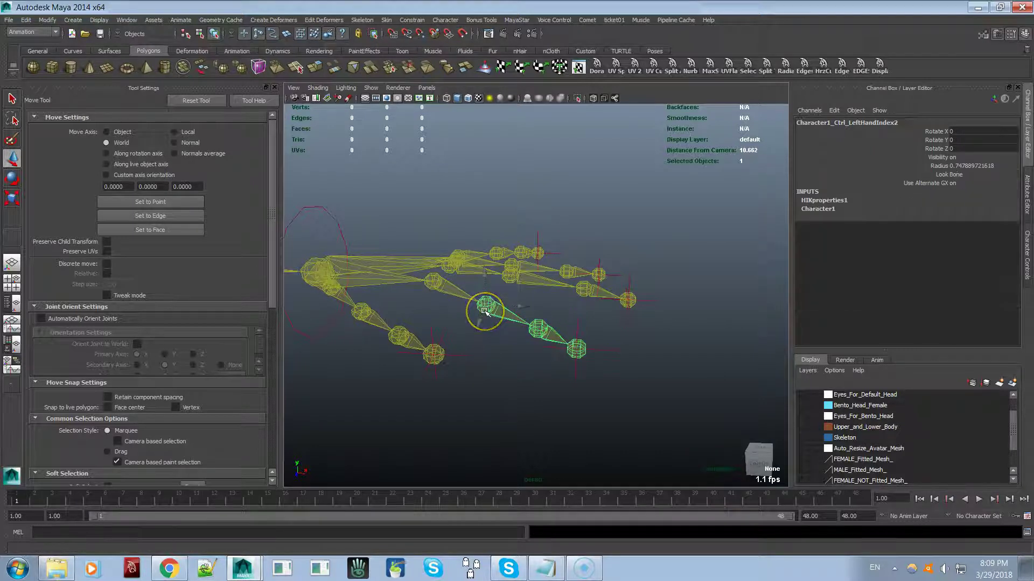
key("e")
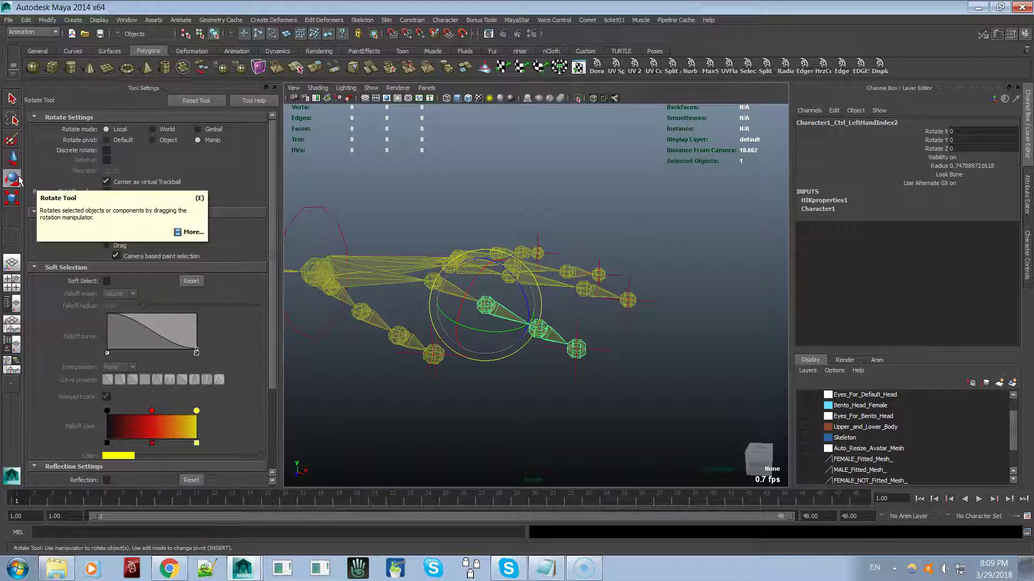
left_click_drag(495, 271, 547, 359)
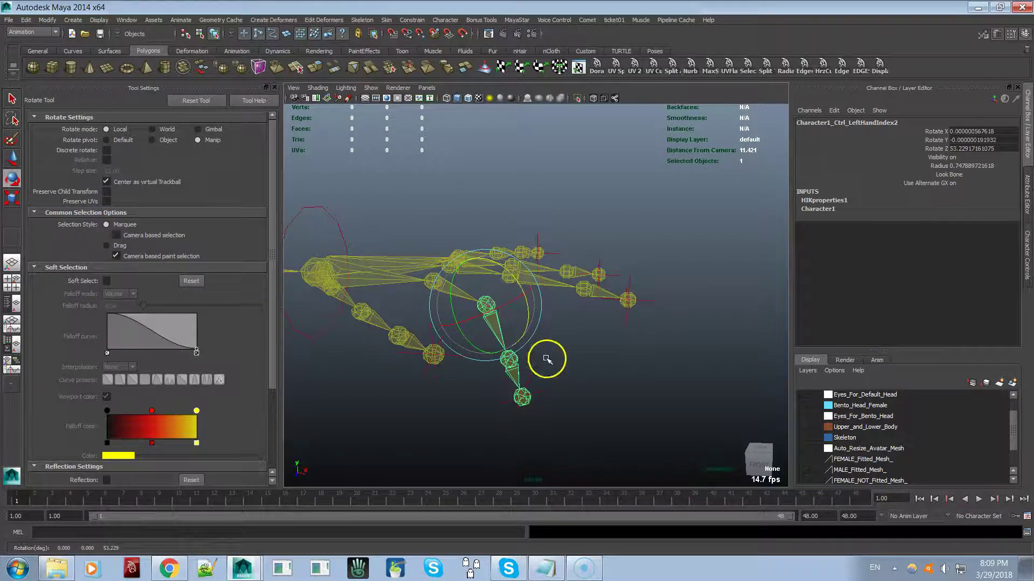
left_click(516, 361)
left_click_drag(532, 329, 598, 352)
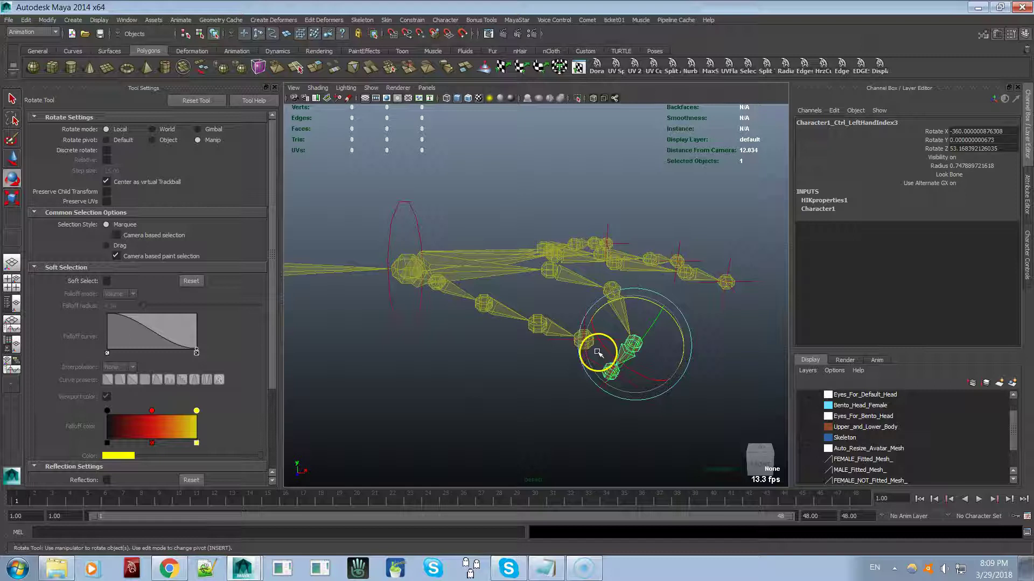
- Undo the left index finger's joint rotations and switch to the Move tool
key("ctrl+z")
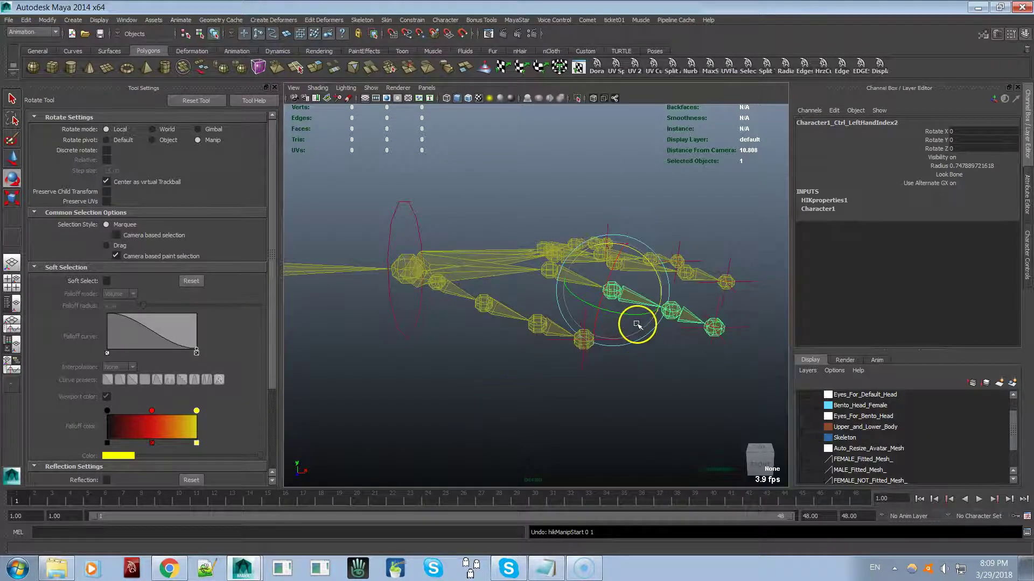
key("w")
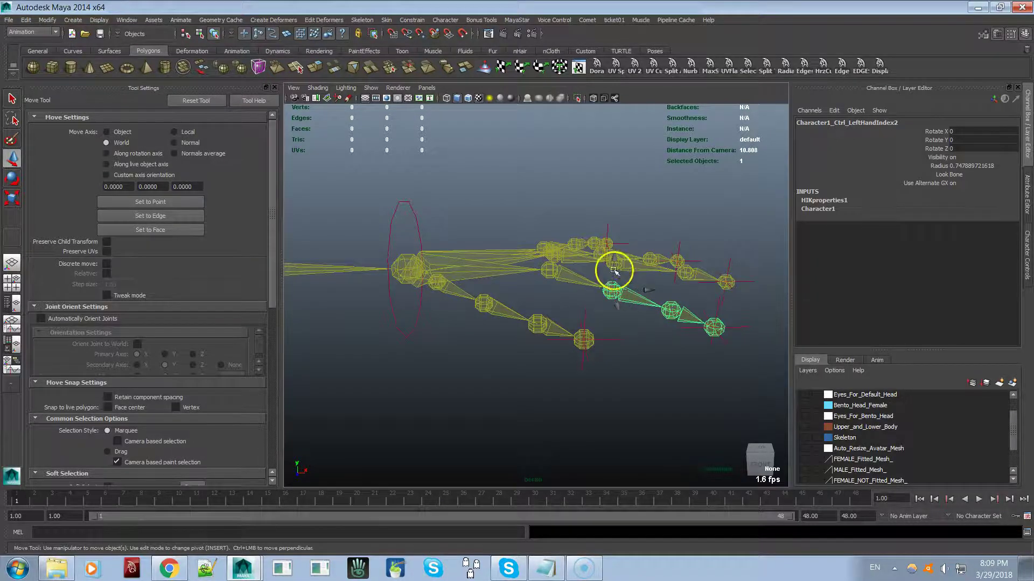
- Select the left index fingertip effector, try moving it downward and undo the move
middle_click_drag(611, 280, 517, 340, "alt")
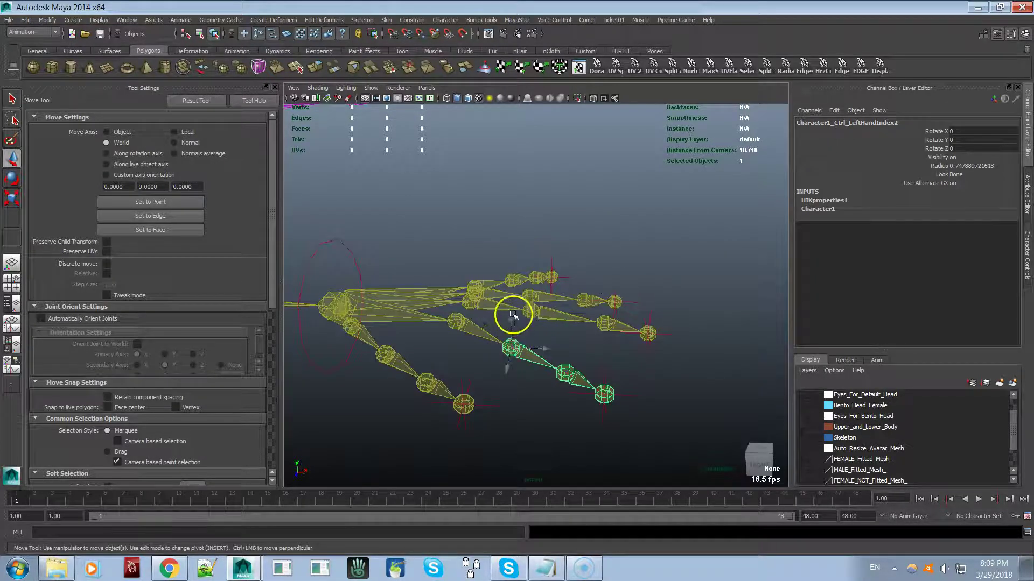
left_click(607, 373)
mouse_move(611, 364)
left_mouse_down()
mouse_move(595, 388)
mouse_move(590, 356)
mouse_move(572, 350)
mouse_move(621, 386)
mouse_move(538, 372)
mouse_move(601, 381)
left_mouse_up()
key("ctrl+z")
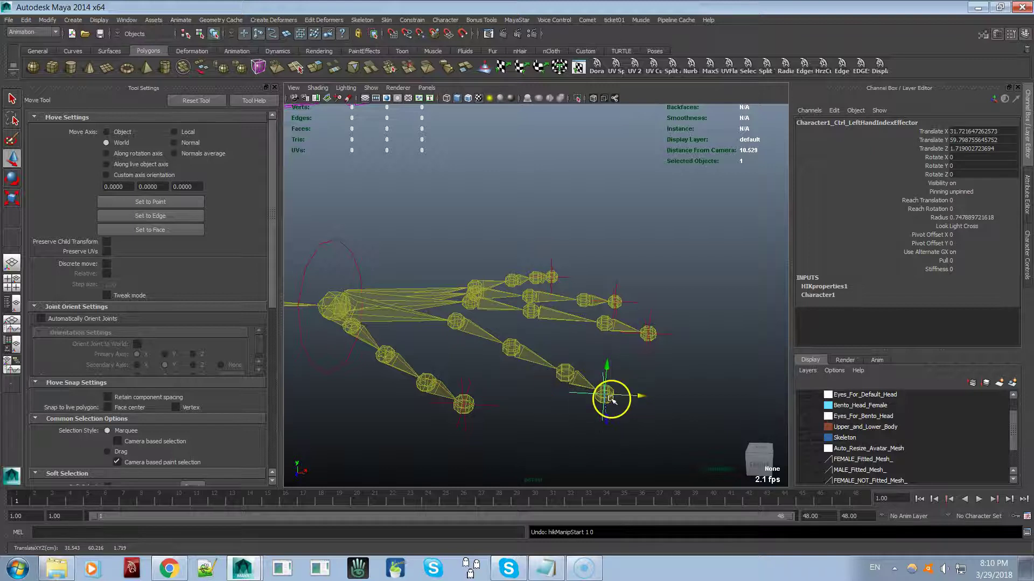
- Try rotating the left index fingertip effector about -39° around Z, undo it and clear the selection
key("e")
left_click_drag(628, 358, 634, 409)
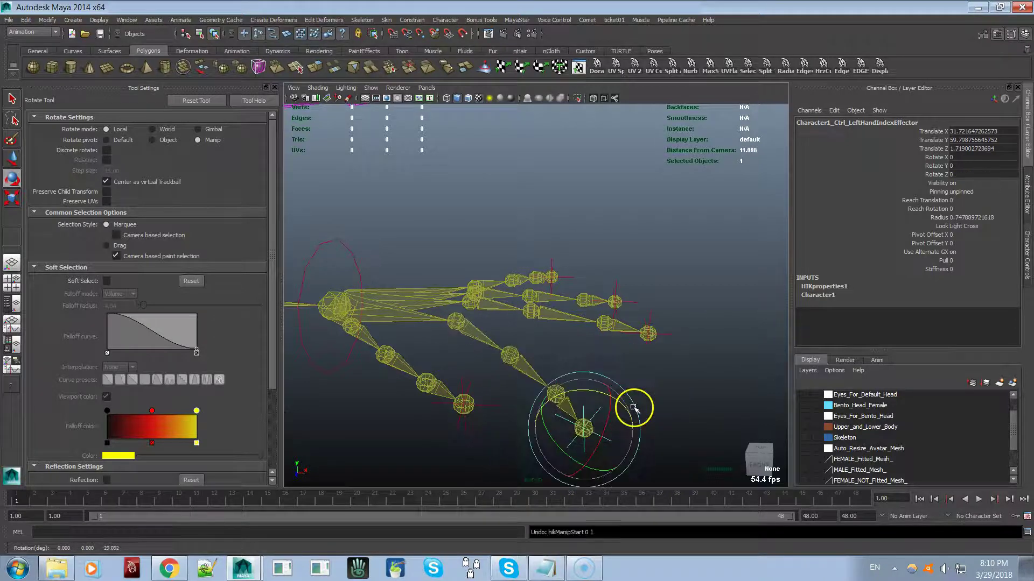
key("ctrl+z")
key("ctrl+z")
left_click(650, 375)
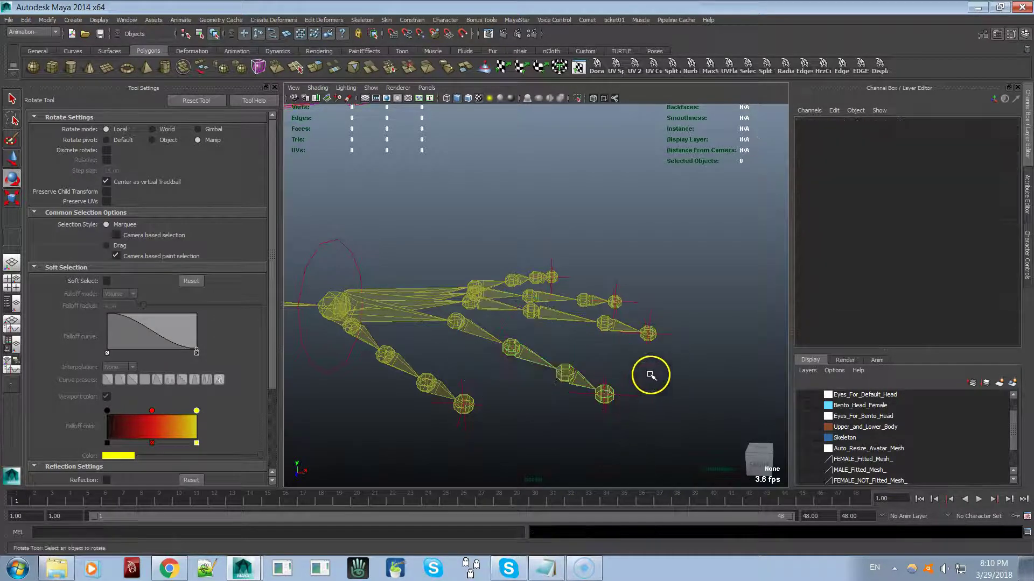
- Select the left index and thumb fingertip effectors in turn, try rotating the index effector about -99° around Z and undo it
left_click(603, 377)
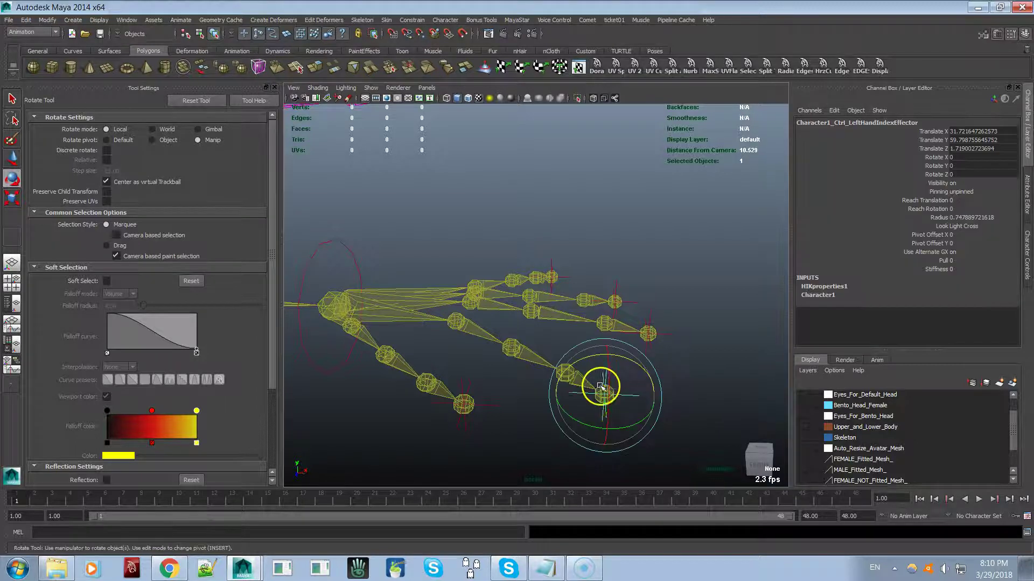
left_click(467, 422)
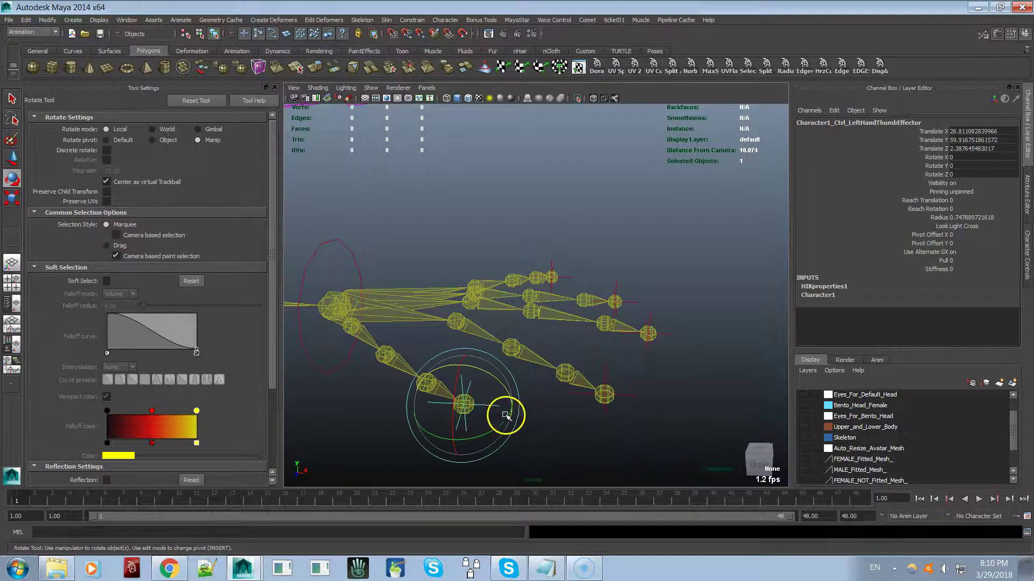
left_click(585, 395)
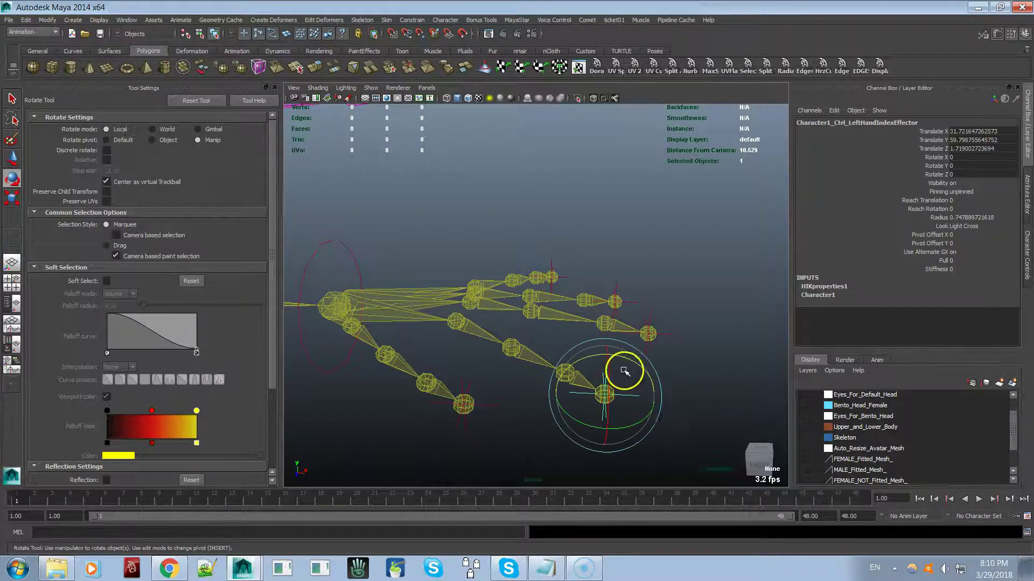
left_click_drag(618, 357, 522, 430)
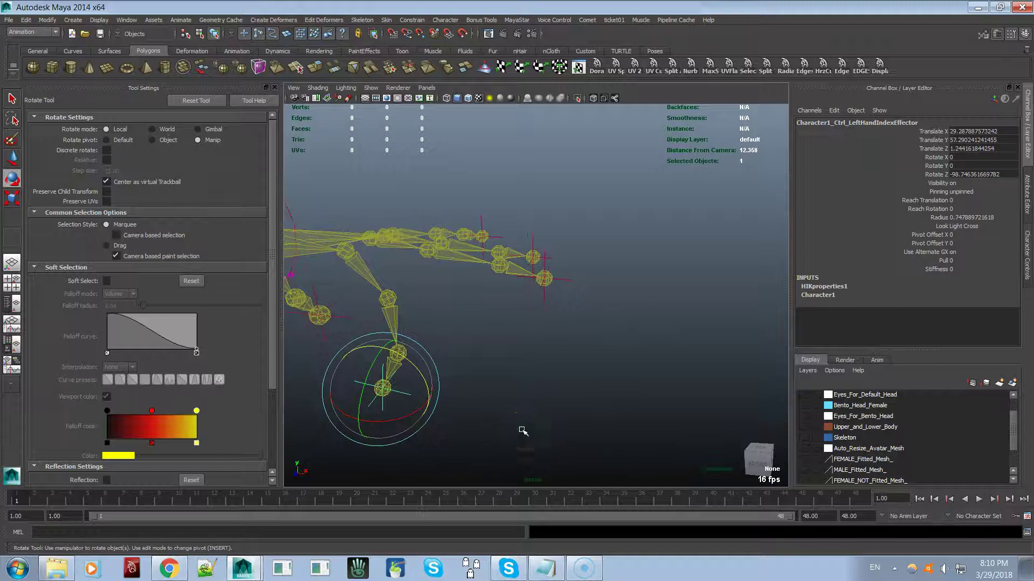
key("ctrl+z")
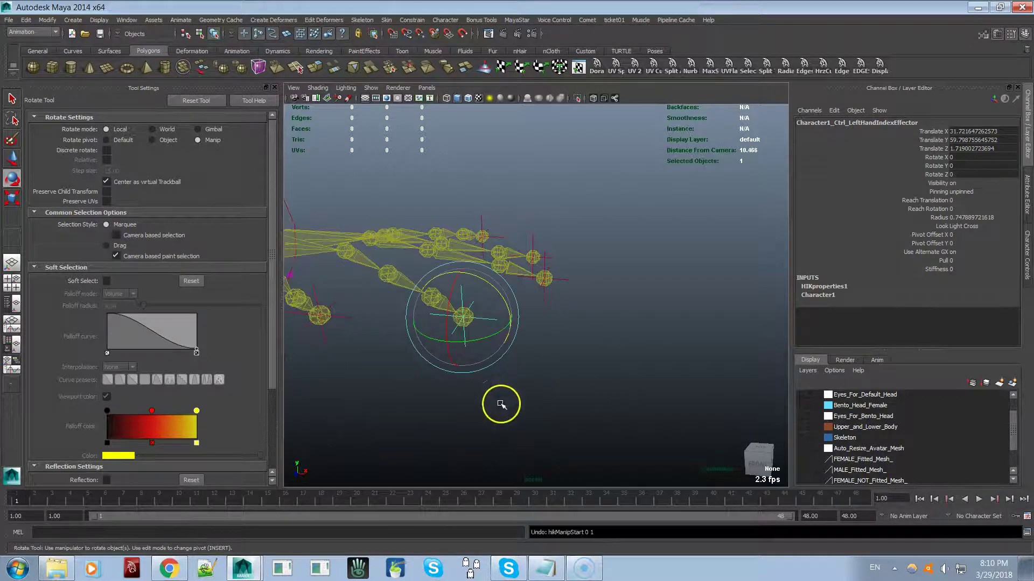
key("ctrl+z")
- Try bending the left index finger by freely moving its fingertip effector with the Move tool
key("w")
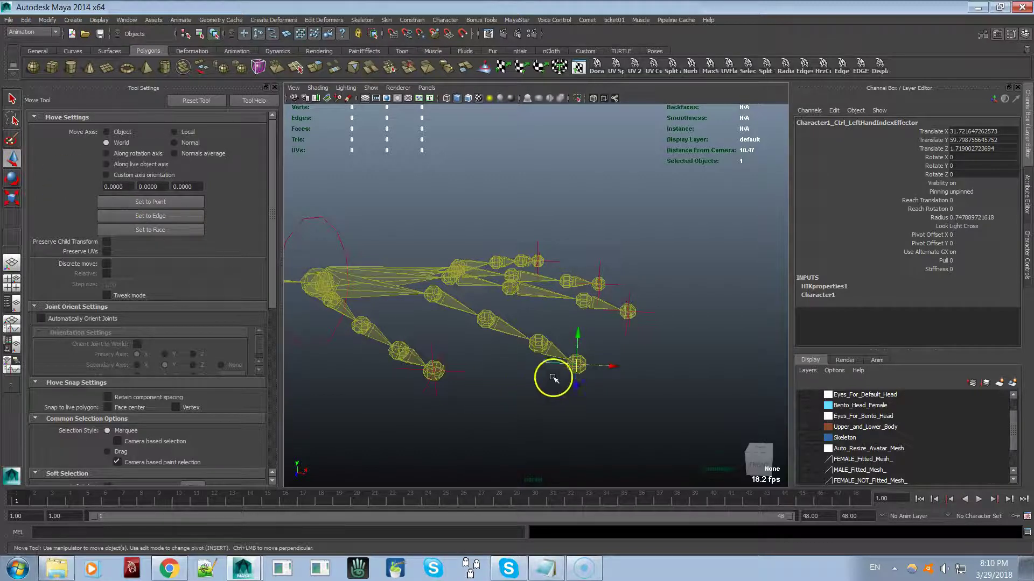
left_click_drag(572, 365, 510, 350)
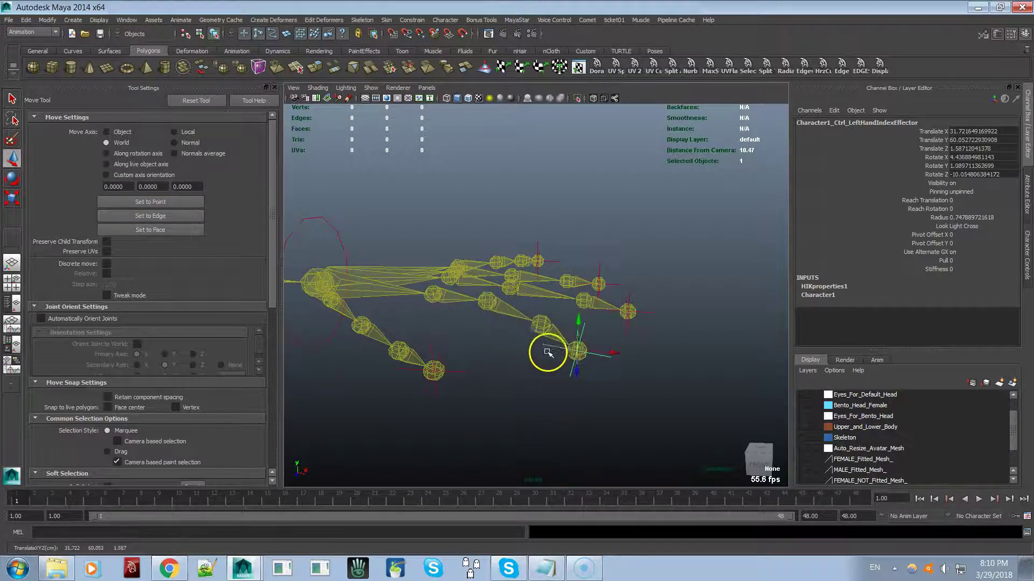
left_click_drag(579, 350, 533, 381)
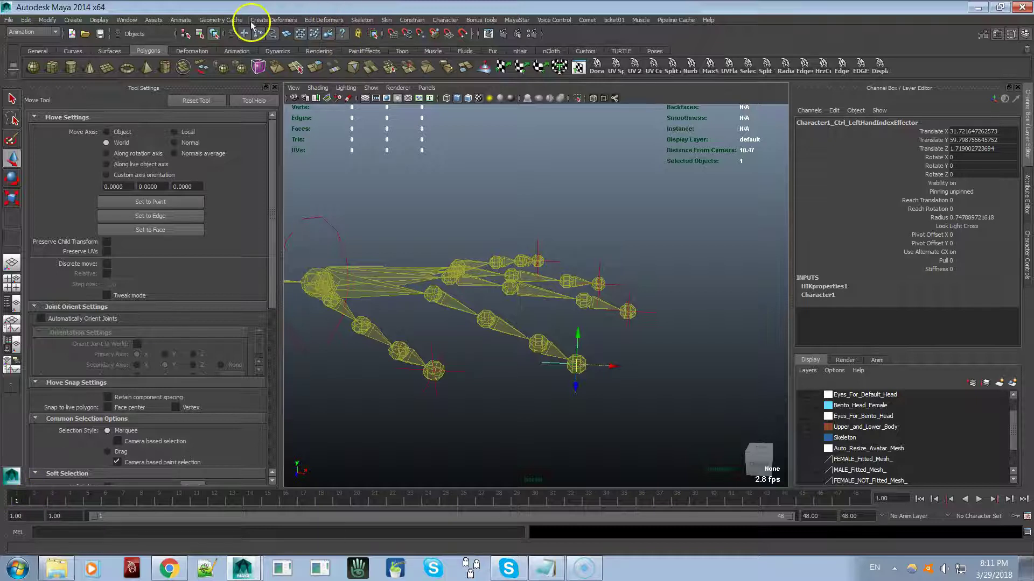
- Open the Set Key options and key the left index fingertip effector at frames 1 and 14
left_click(171, 20)
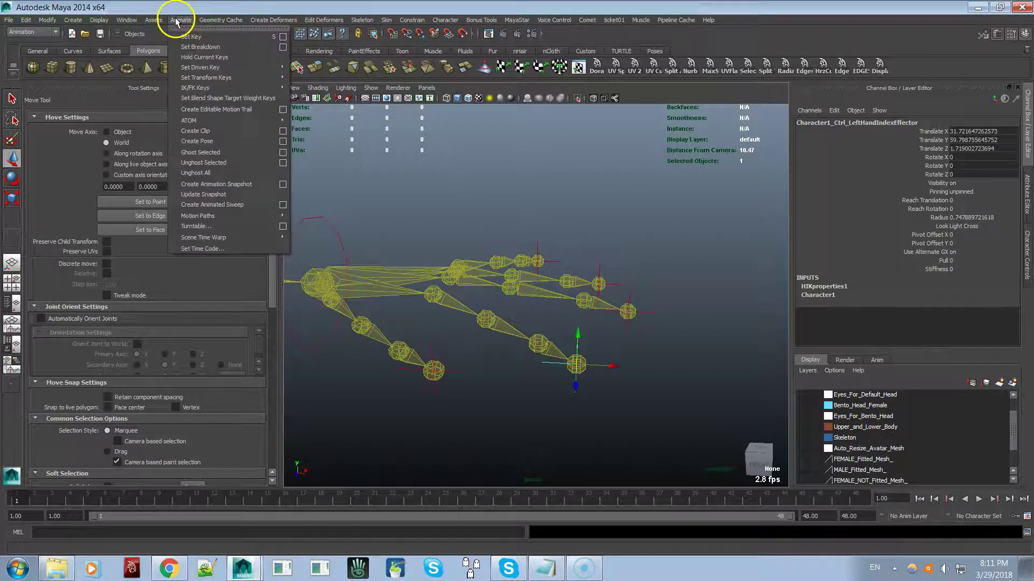
left_click(282, 38)
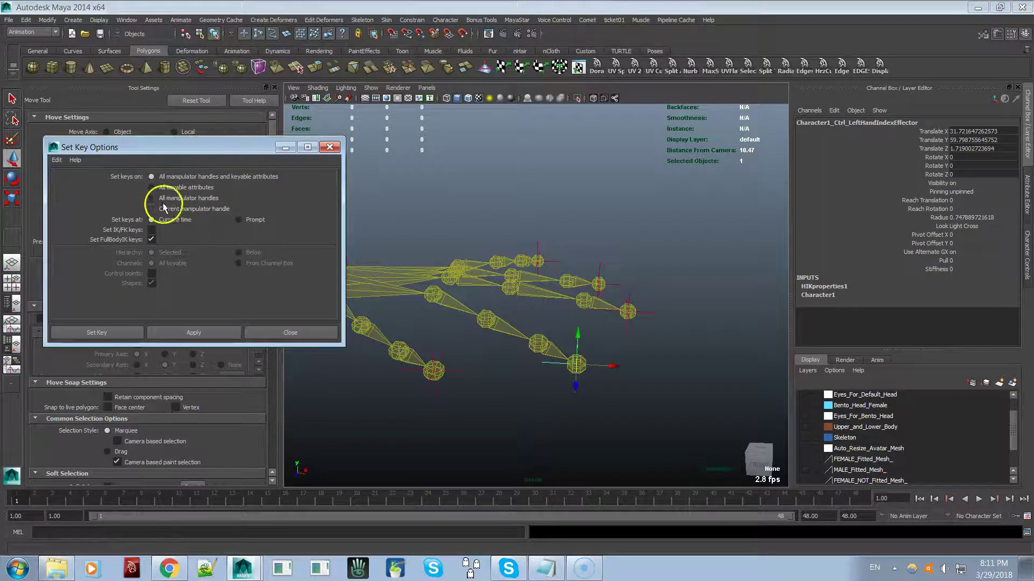
left_click(176, 333)
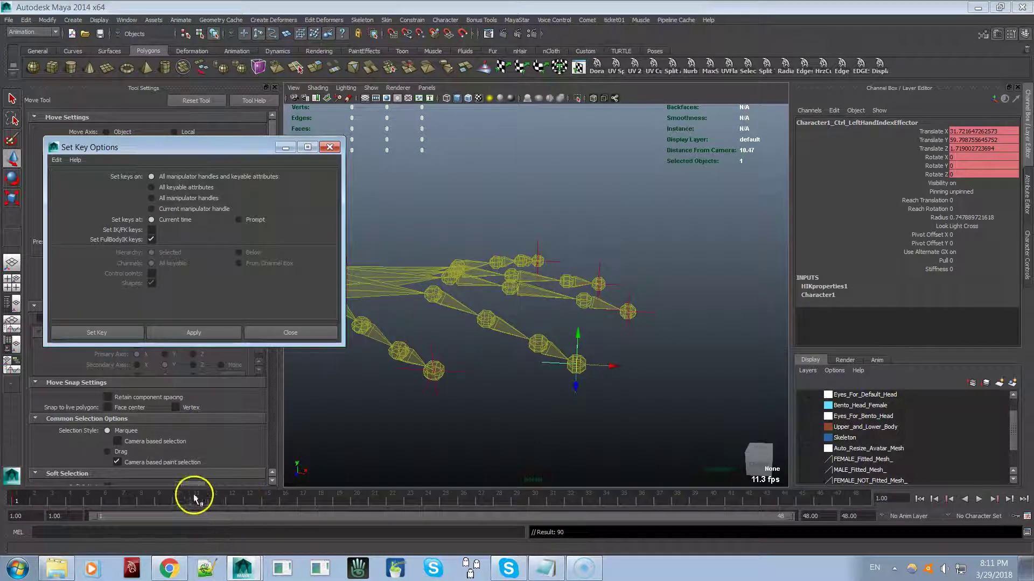
left_click(254, 501)
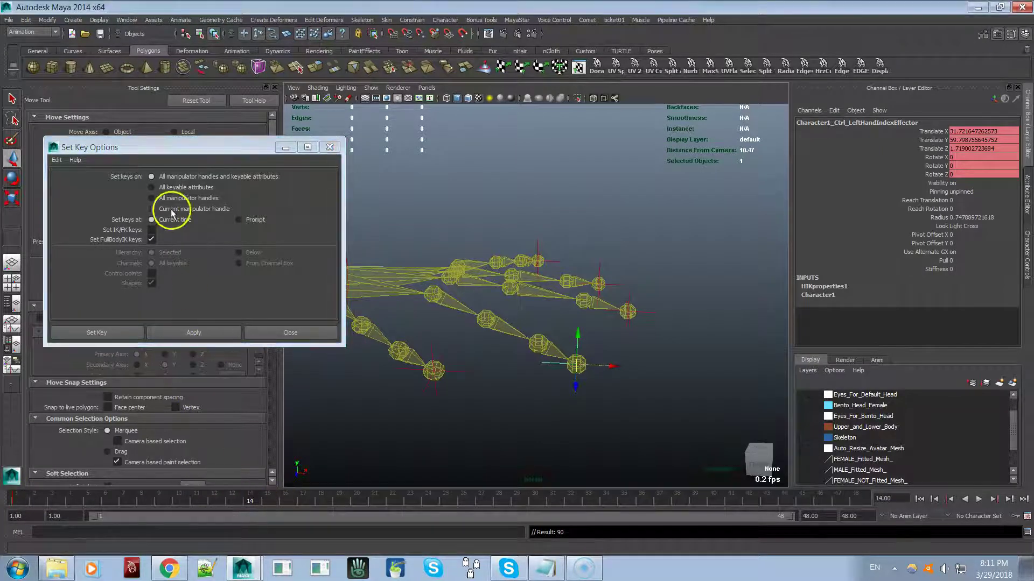
left_click(194, 332)
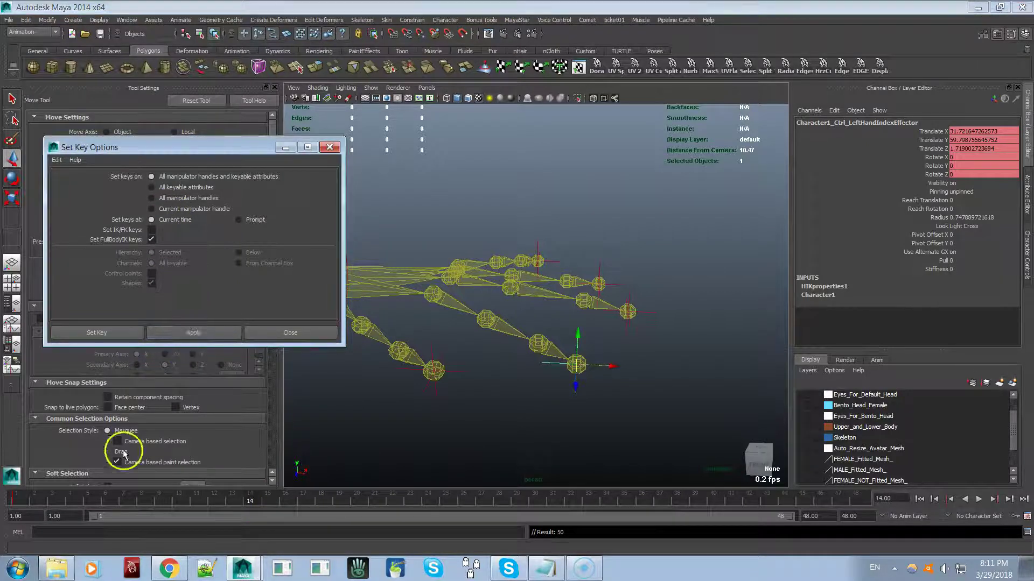
- At frame 7, bend the left index finger by moving its fingertip effector to about X 30.22, Y 58.60, and set a key
left_click(124, 500)
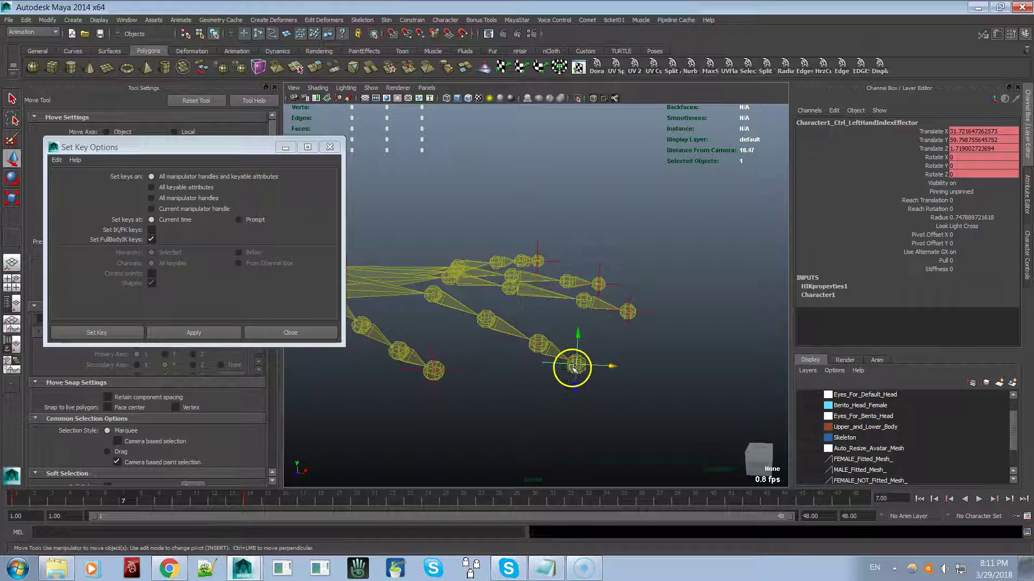
left_click_drag(614, 367, 528, 399)
left_click_drag(647, 310, 637, 358)
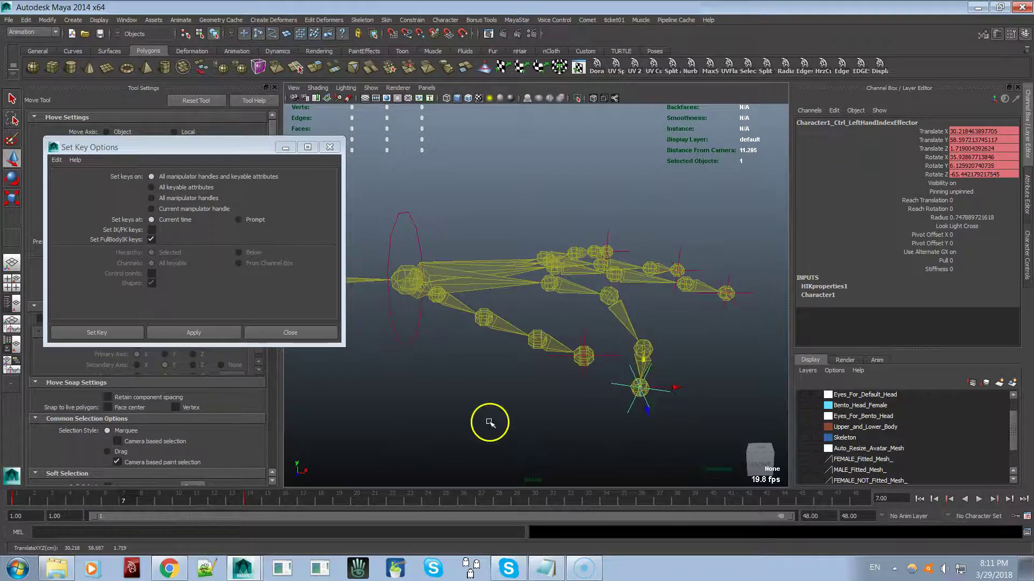
left_click(181, 339)
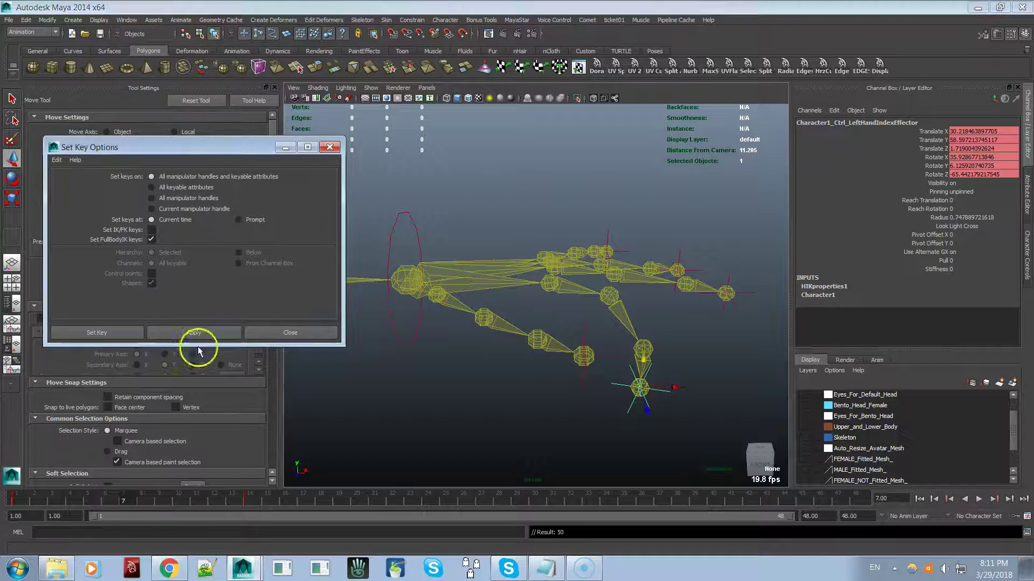
- Play the animation briefly, stop it, and set both the playback end time and the animation end time to 14
left_click(977, 500)
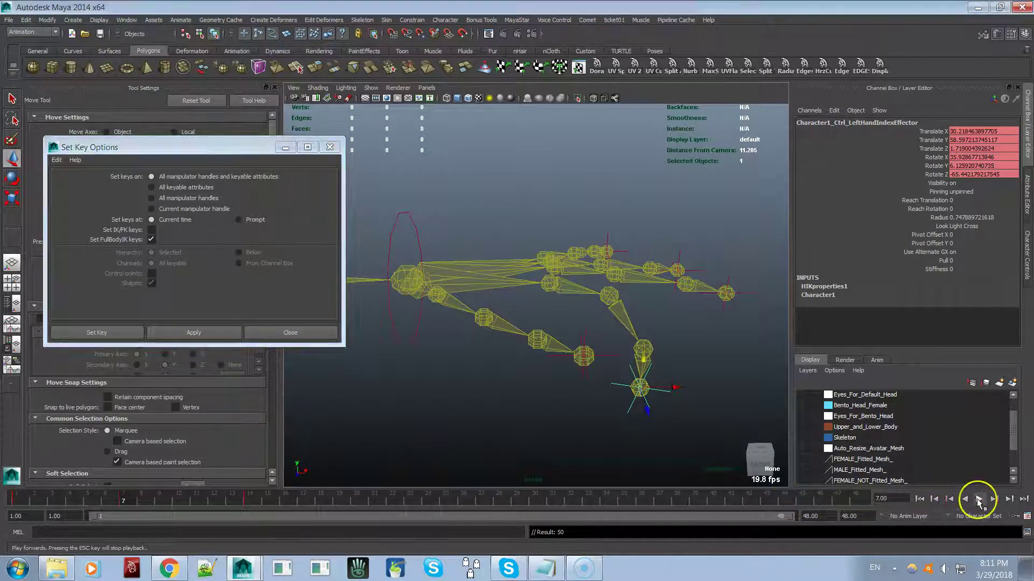
left_click(978, 500)
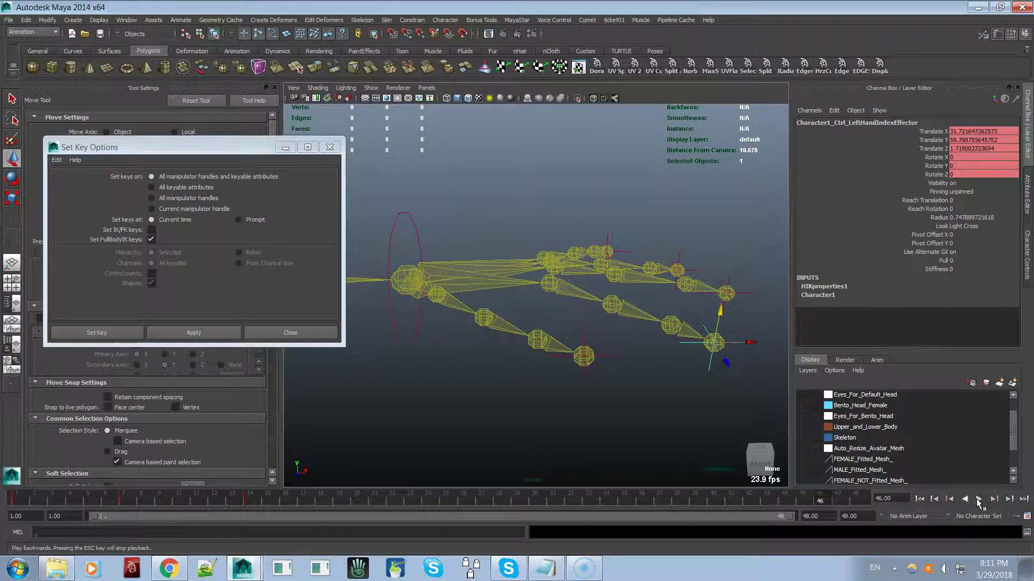
left_click_drag(826, 512, 795, 521)
type("14")
key("Return")
double_click(849, 516)
type("1")
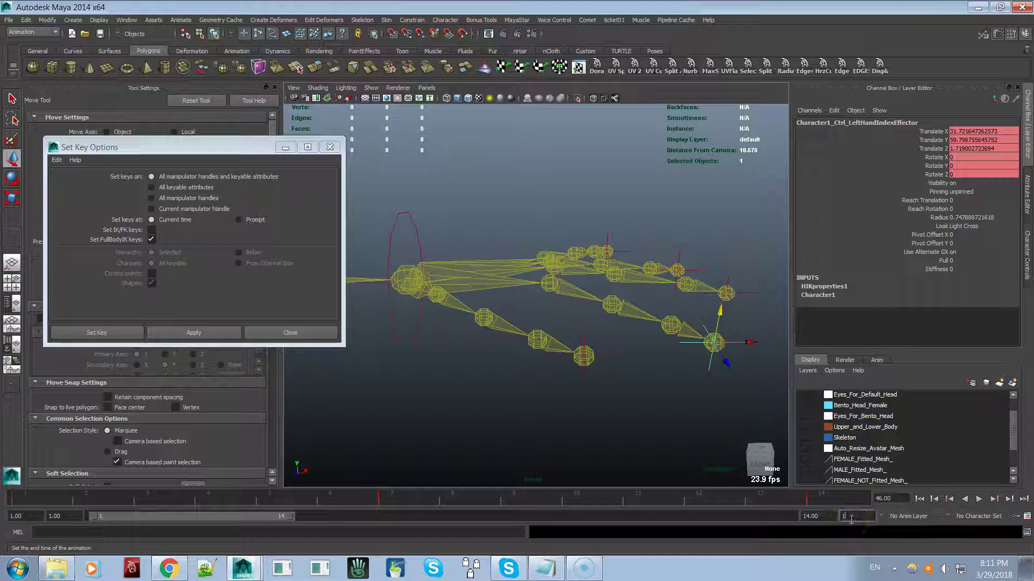
type("4")
key("Return")
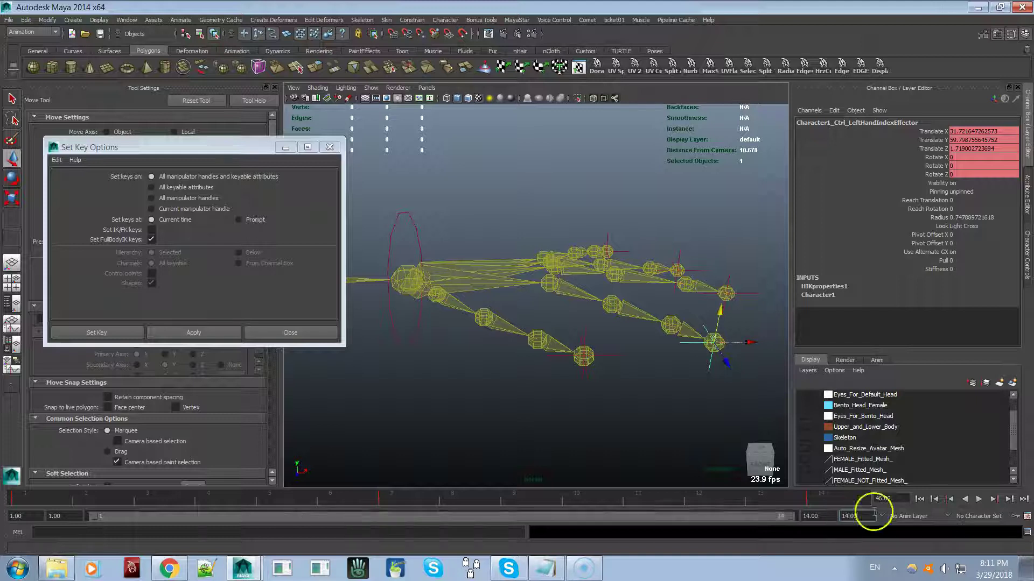
- Play the finger animation with the Upper_and_Lower_Body layer shown, stop it and scrub to the bent pose at frame 7
left_click(979, 500)
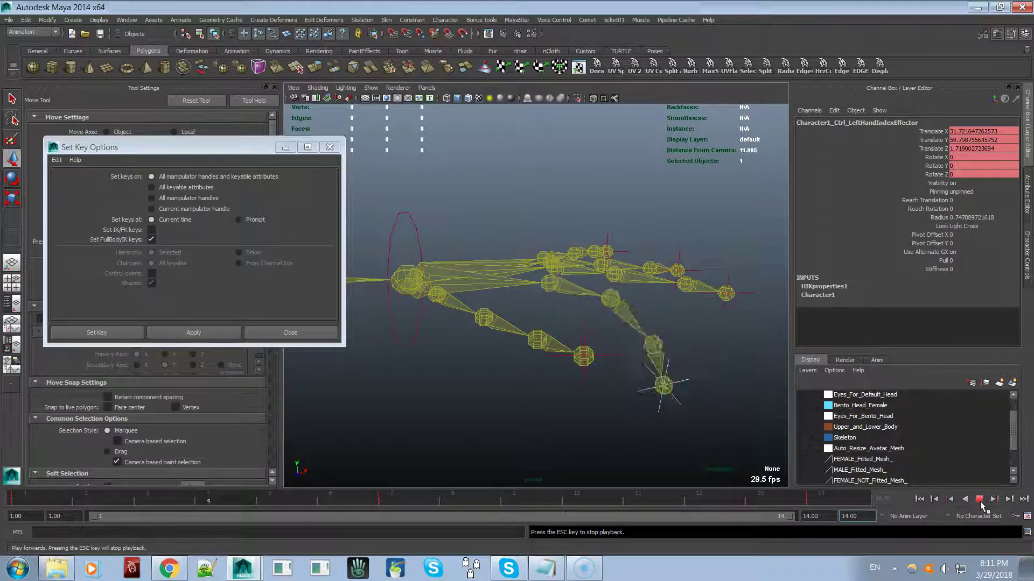
left_click(807, 427)
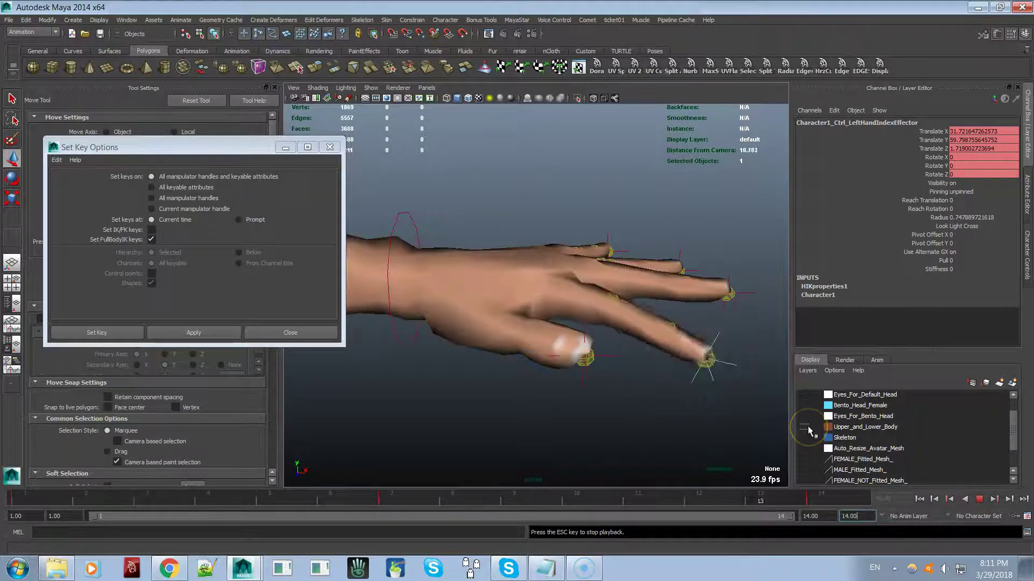
left_click(980, 500)
left_click(466, 504)
left_click_drag(467, 503, 393, 499)
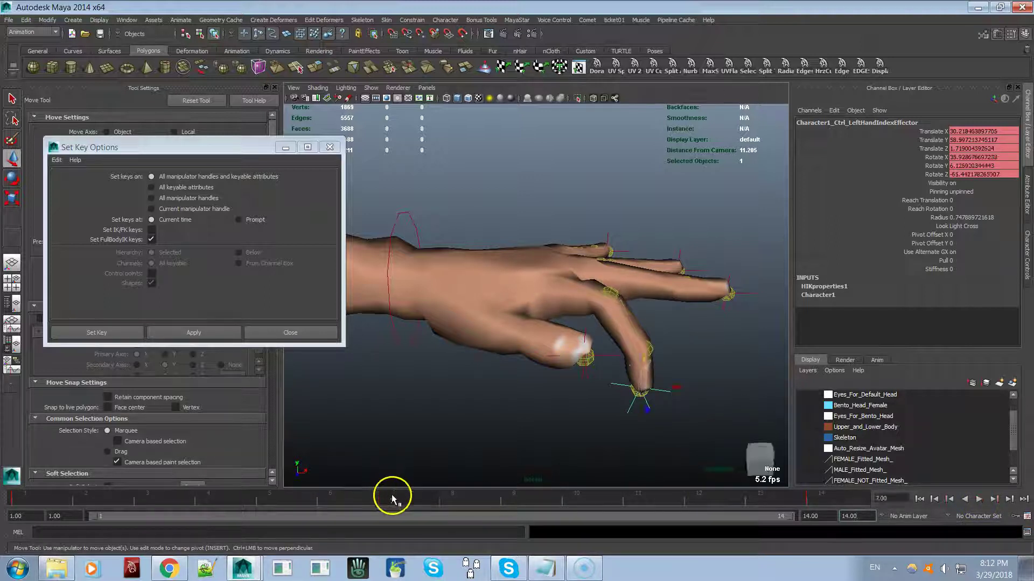
- Undo the layer display, time range changes, finger bend and all keys on the left index fingertip effector, back to frame 1
left_click(449, 446, "alt")
key("ctrl+z")
key("ctrl+z")
key("ctrl+z")
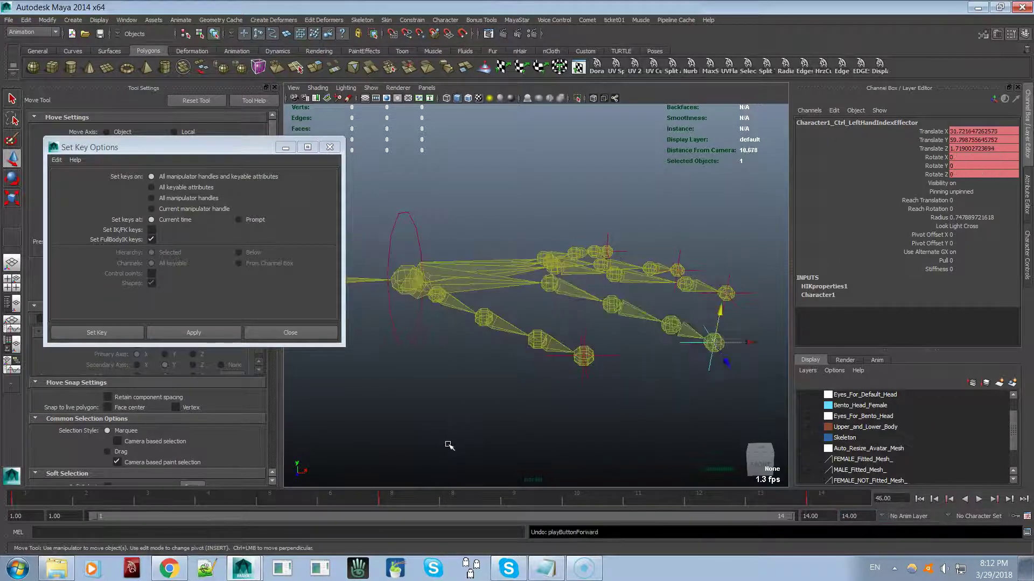
key("ctrl+z")
key("ctrl+z")
key("ctrl+z")
key("ctrl+z")
key("ctrl+z")
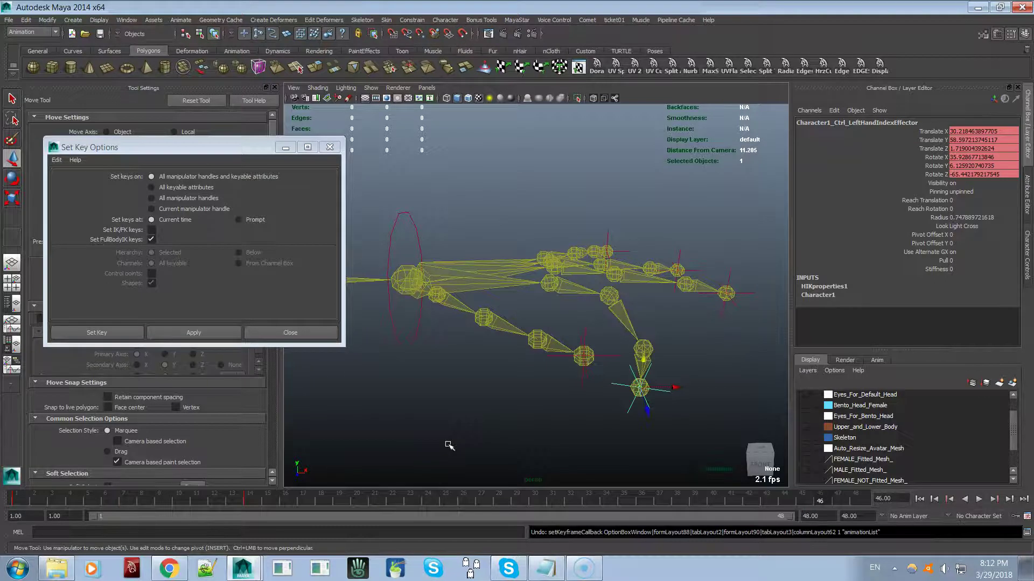
key("ctrl+z")
key("ctrl+z")
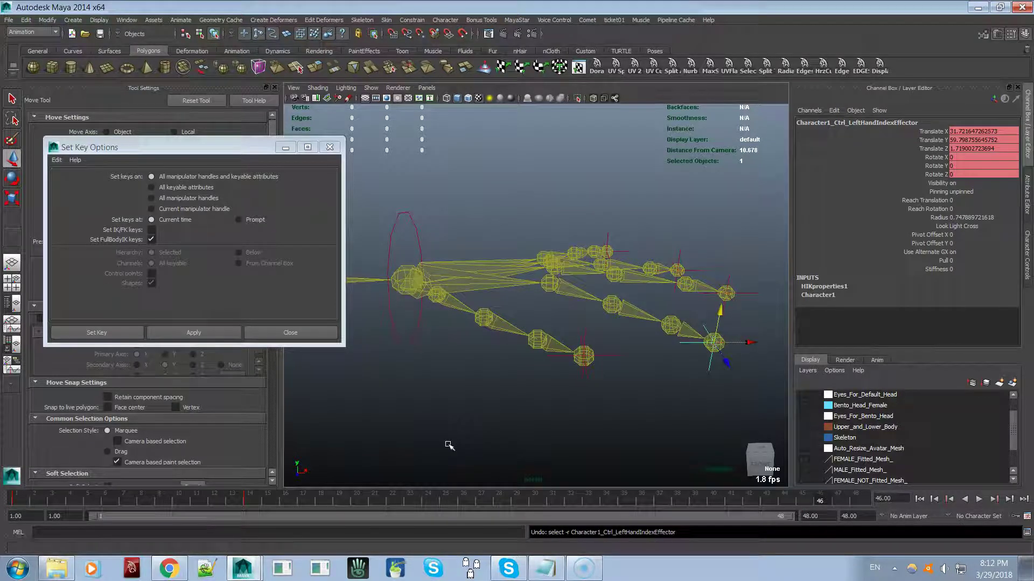
key("ctrl+z")
key("ctrl+z")
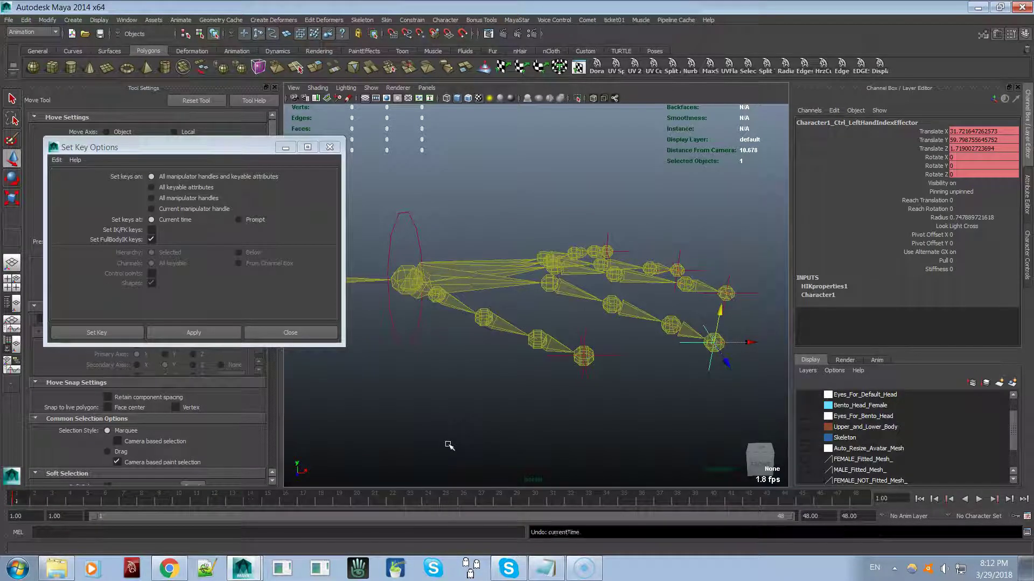
key("ctrl+z")
- Select the left index finger's second joint, activate the Rotate tool and try to set a key at frame 1
left_click_drag(503, 448, 501, 449, "alt")
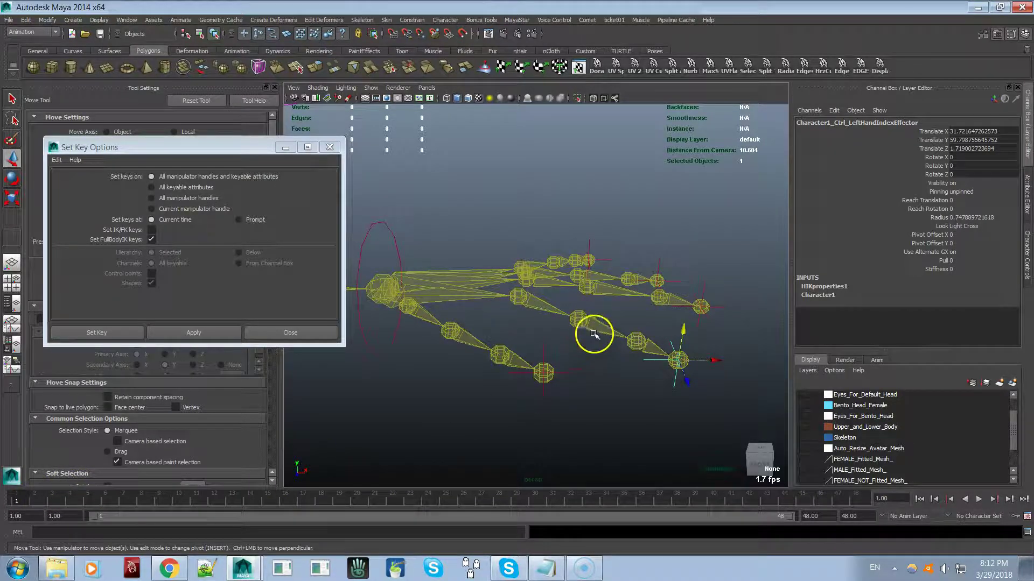
left_click(580, 318)
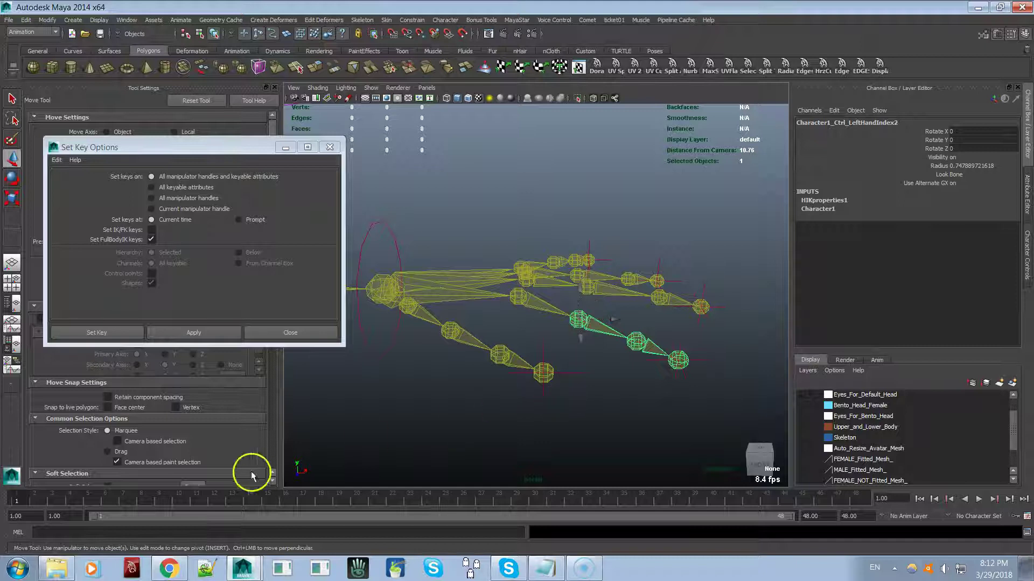
key("e")
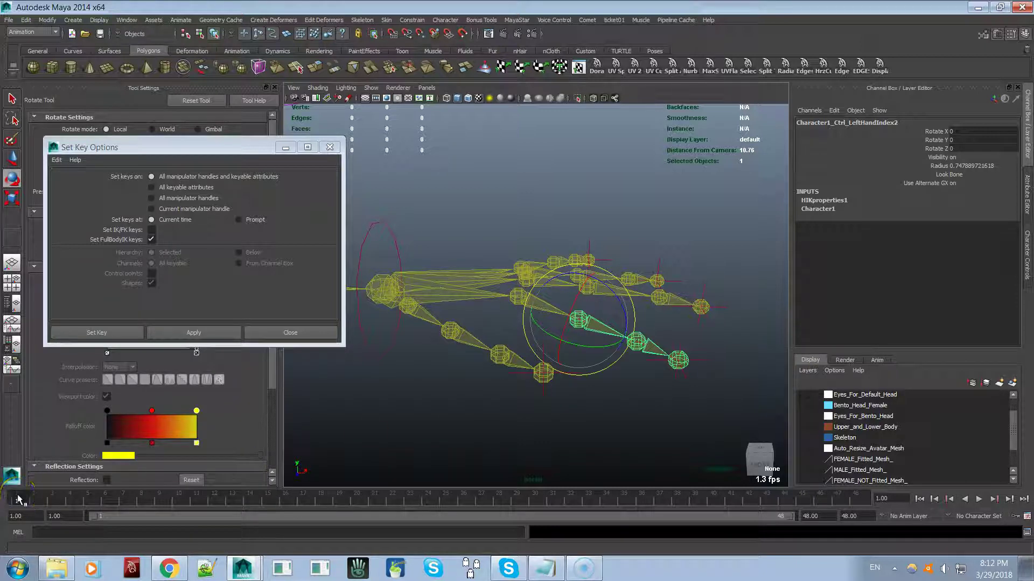
left_click(169, 331)
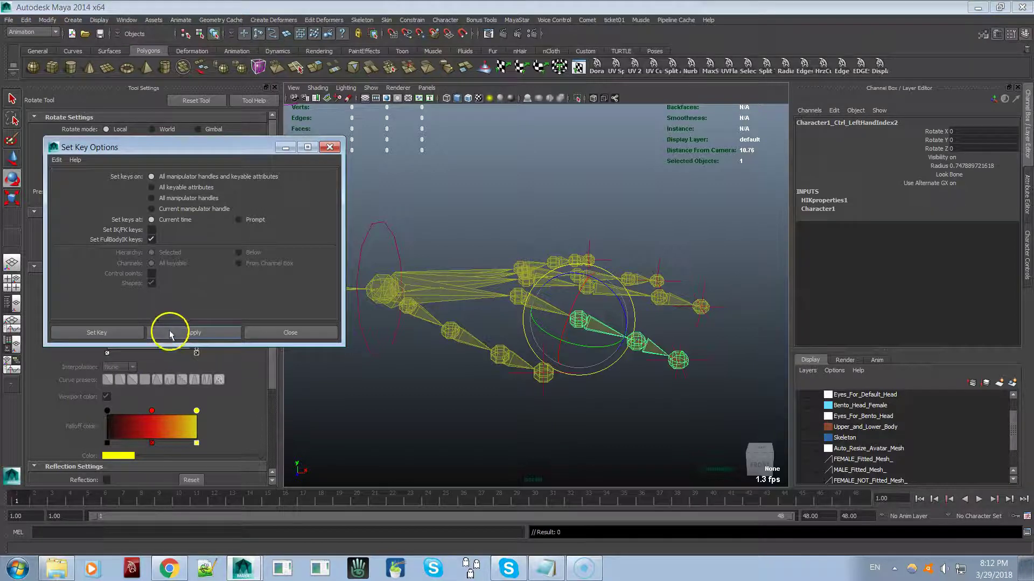
- Key the left index finger's second joint straight at frame 14, and key it bent about 71 degrees around Z at frame 7
left_click(249, 502)
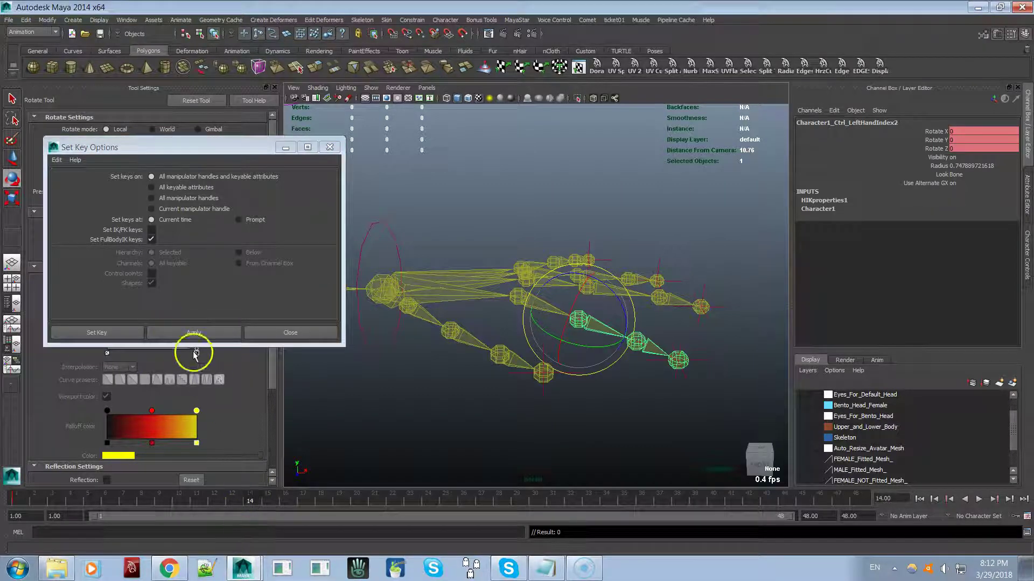
left_click(196, 332)
left_click(129, 502)
left_click_drag(622, 300, 614, 360)
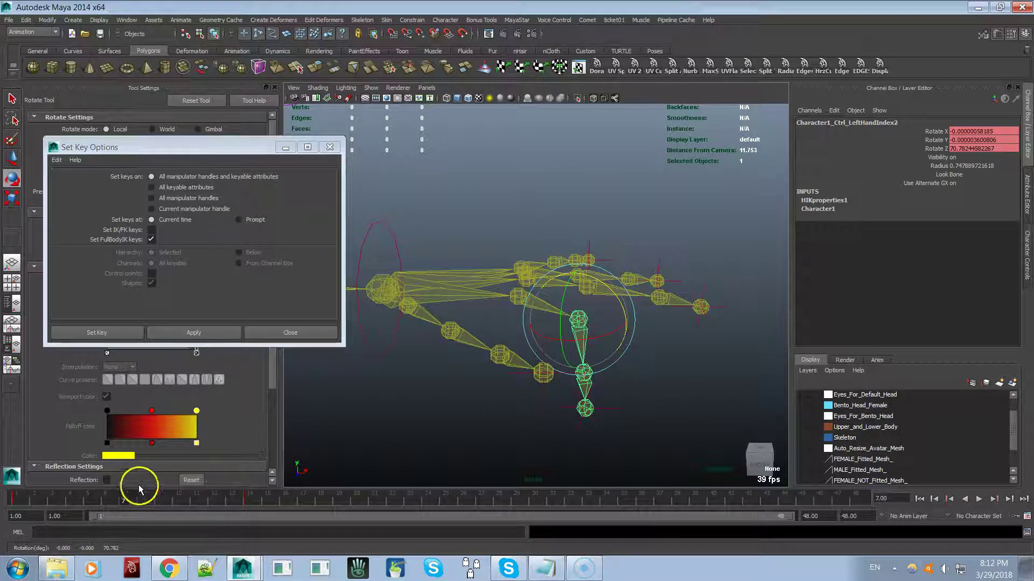
left_click(196, 333)
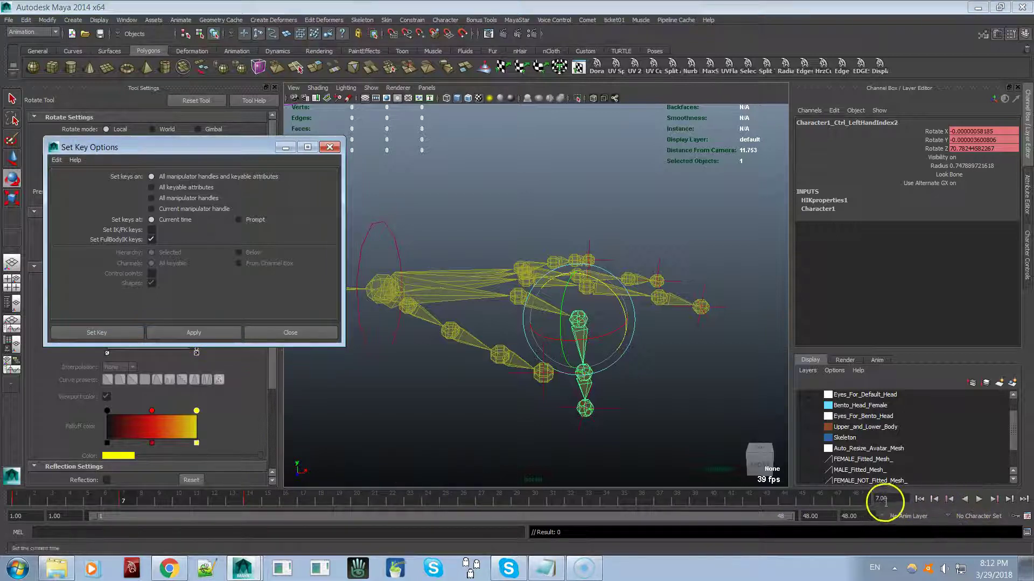
- Set the end time of the animation to 14
left_click(851, 516)
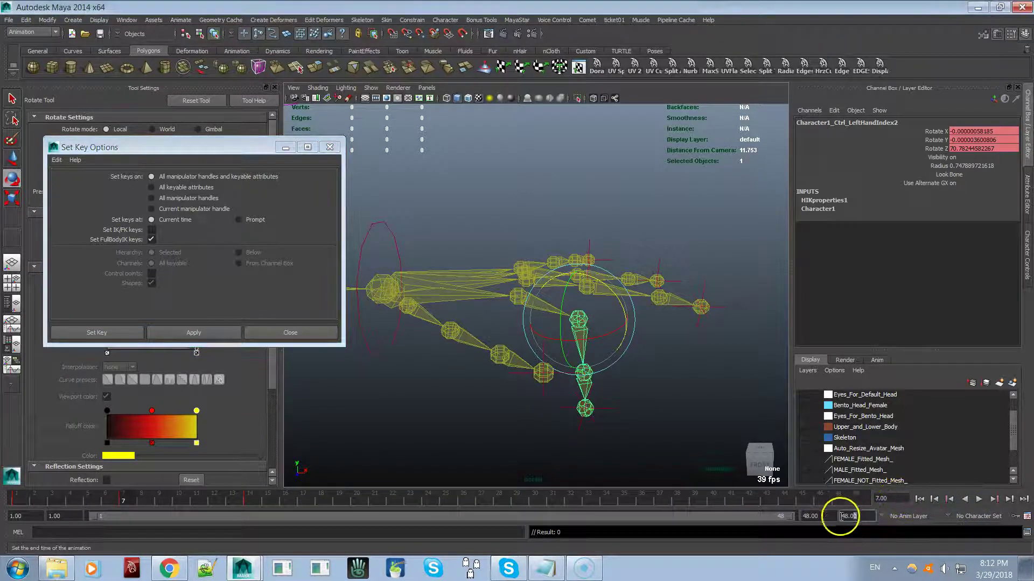
type("14")
key("Return")
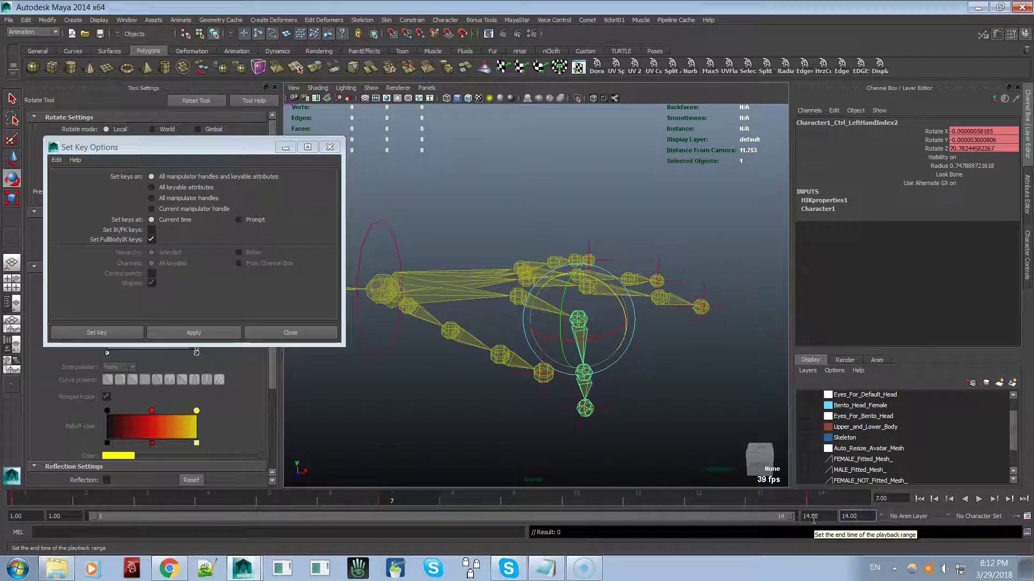
- Play the index finger animation, stop it and check the bent pose at frame 7
left_click(978, 500)
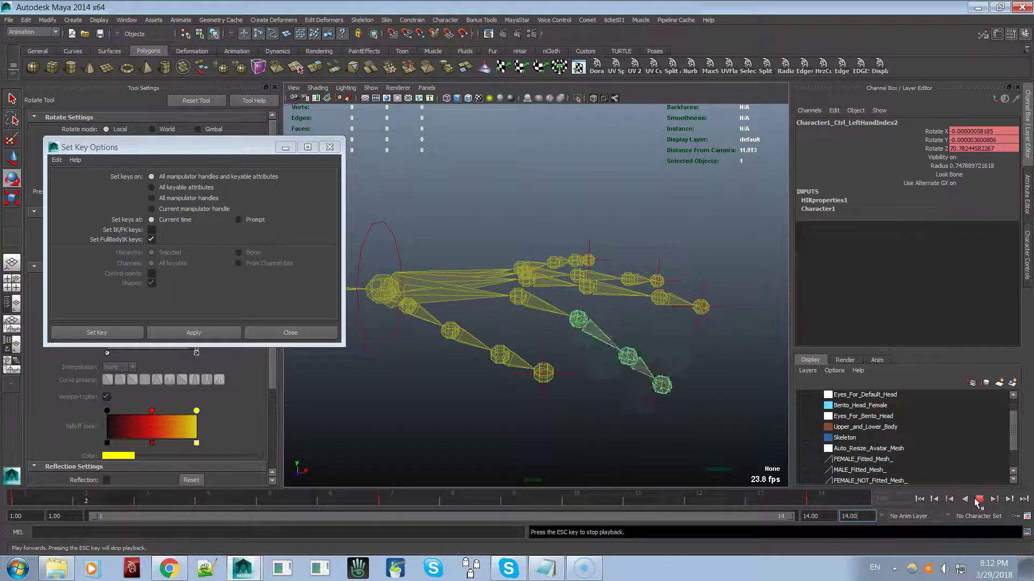
left_click(978, 500)
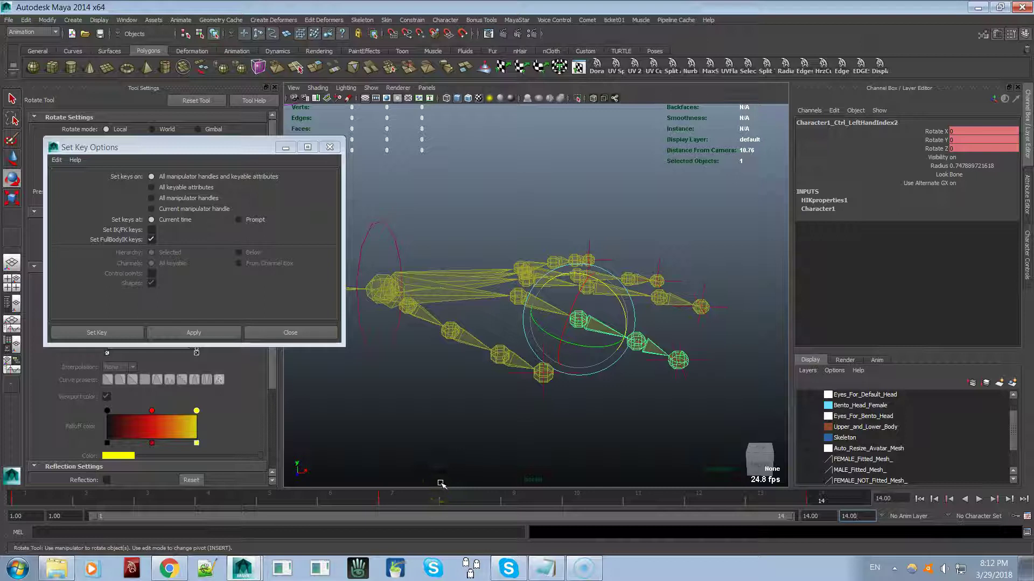
left_click(386, 499)
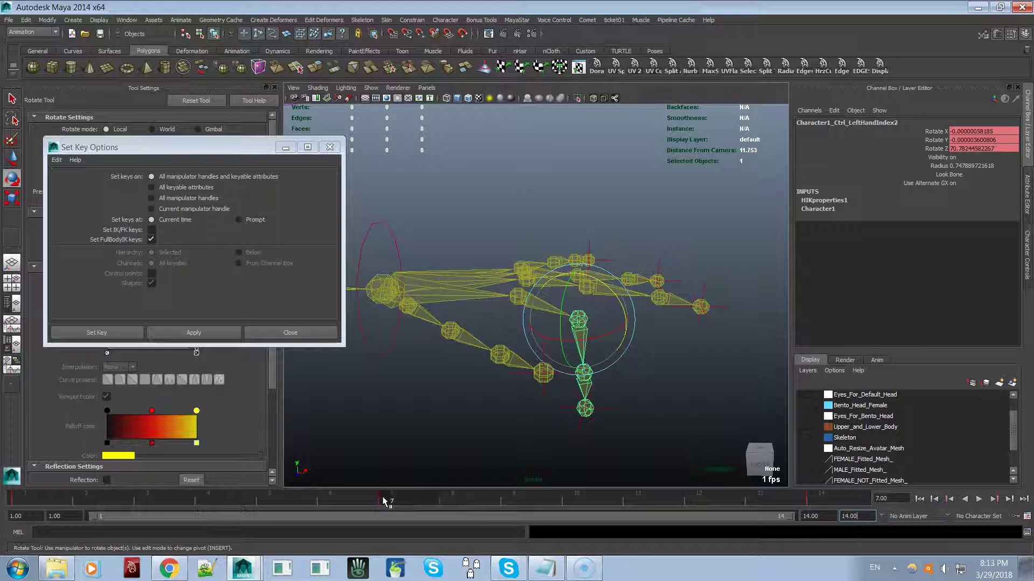
- Try to delete the index finger joint's key at frame 14, checking the pose at frame 7 between attempts
left_click(810, 497)
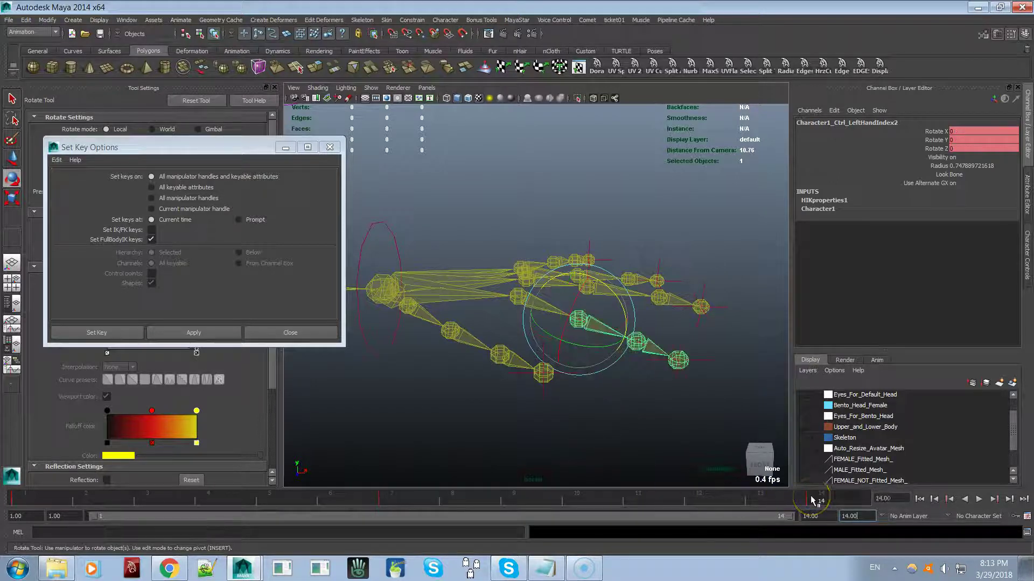
right_click(812, 500)
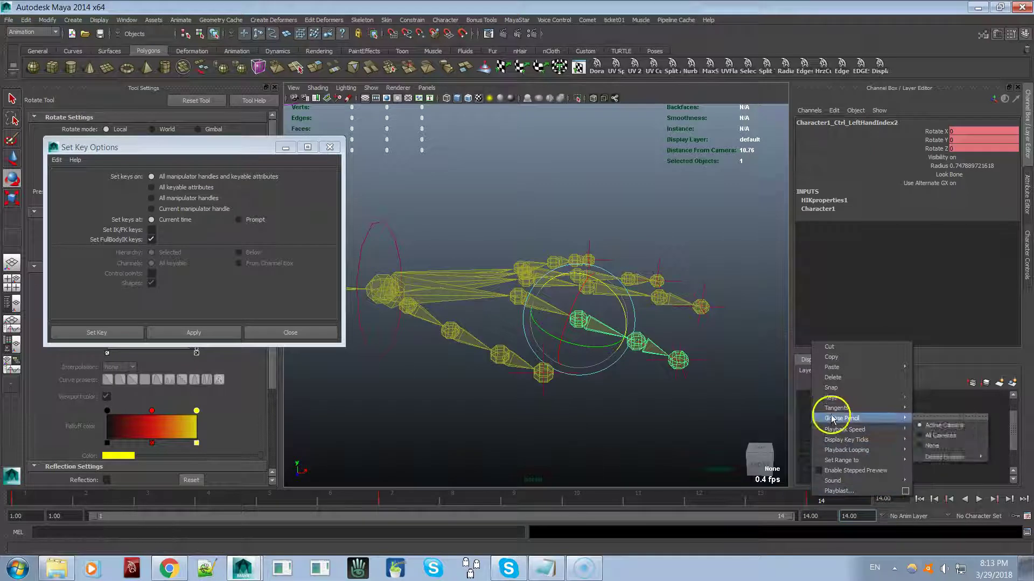
left_click(832, 379)
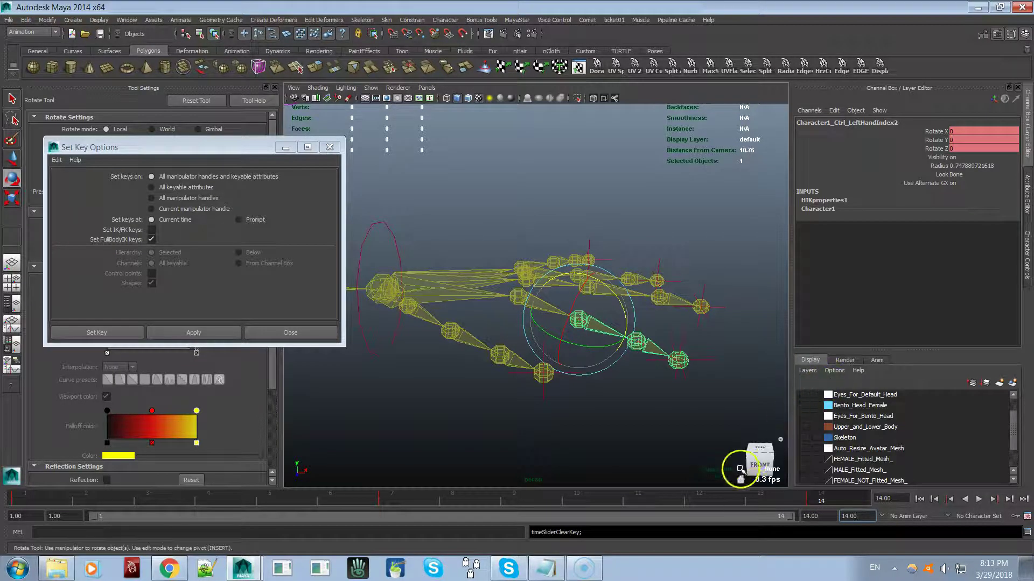
right_click(817, 500)
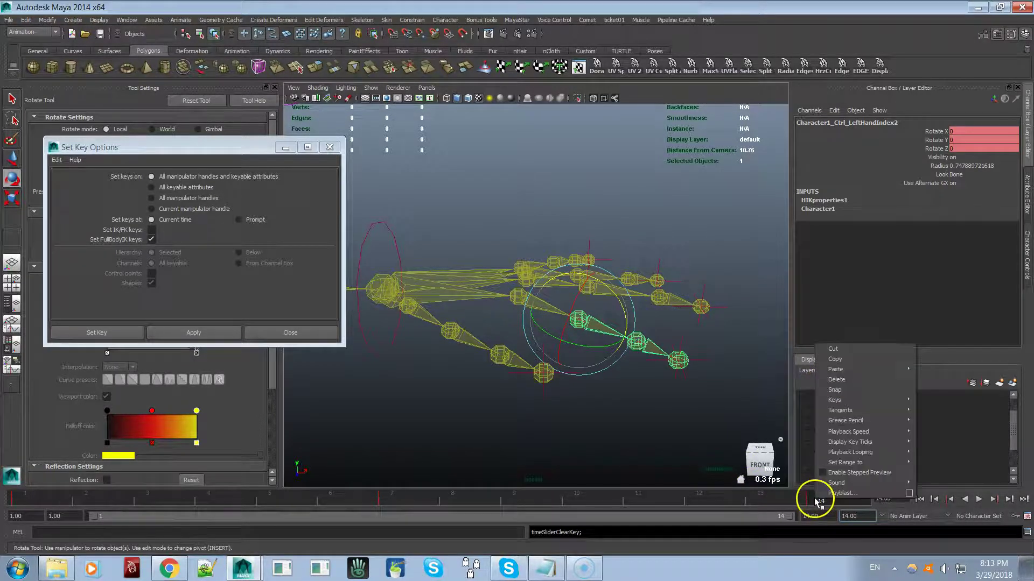
left_click(842, 381)
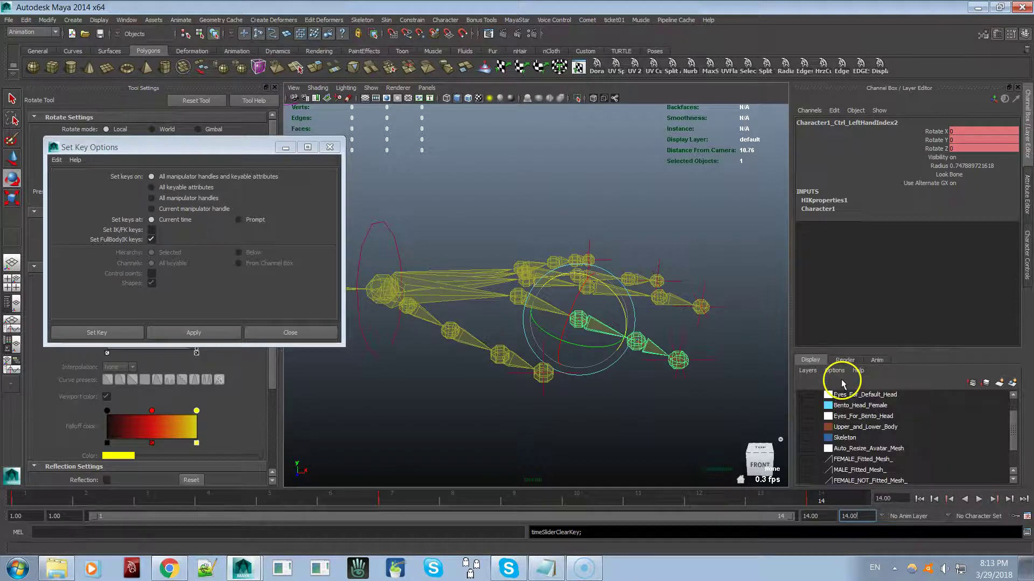
left_click(382, 500)
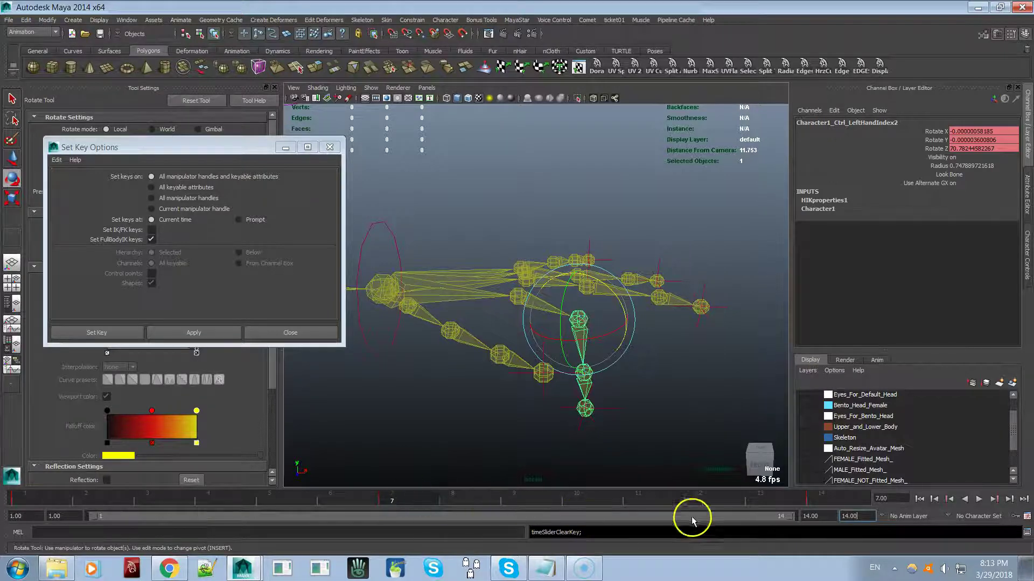
left_click(813, 496)
right_click(813, 496)
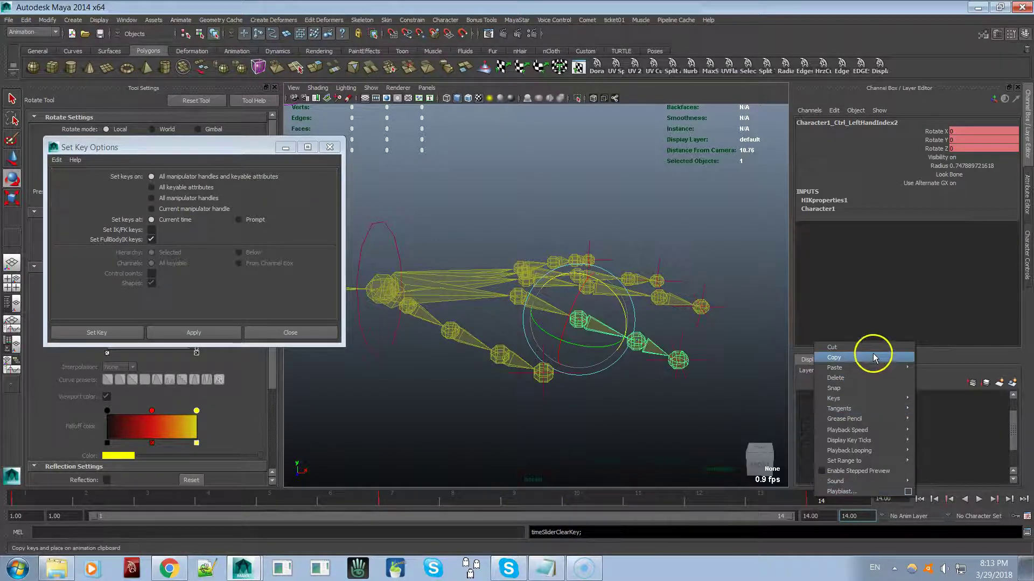
left_click(860, 377)
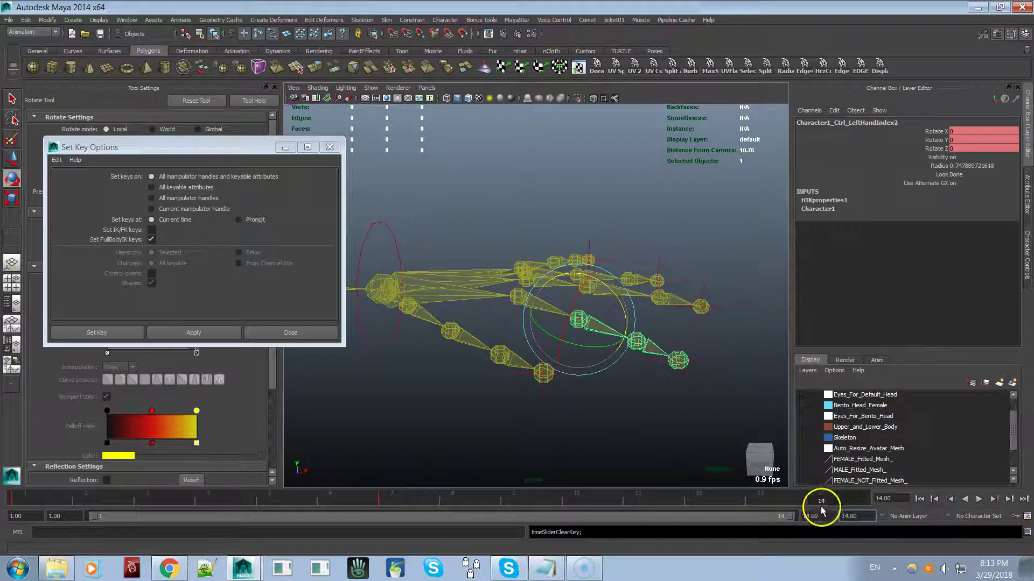
right_click(815, 494)
left_click(842, 374)
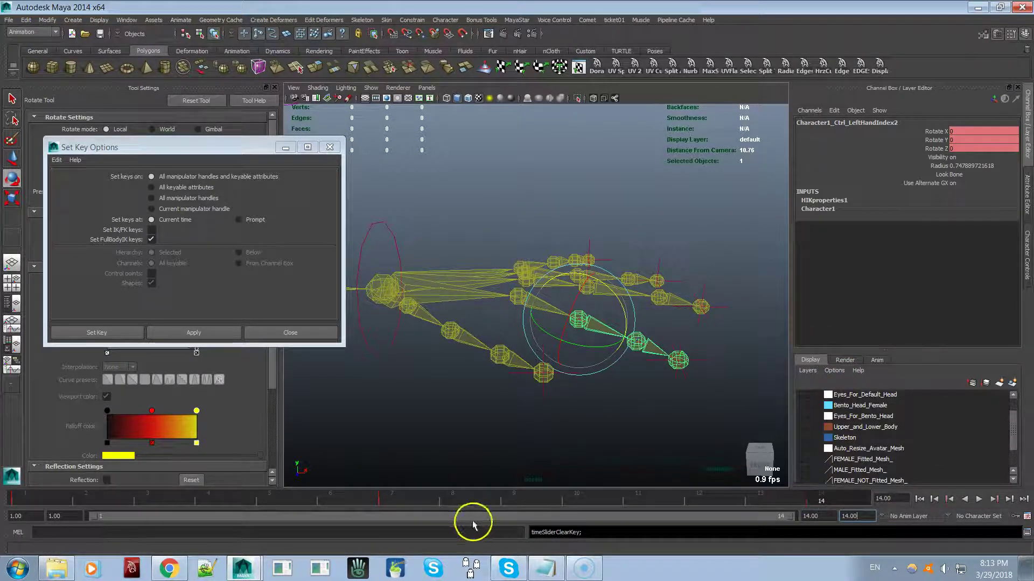
- Try to copy the bent-pose key from frame 7 and paste it at frame 14
left_click(389, 503)
right_click(383, 496)
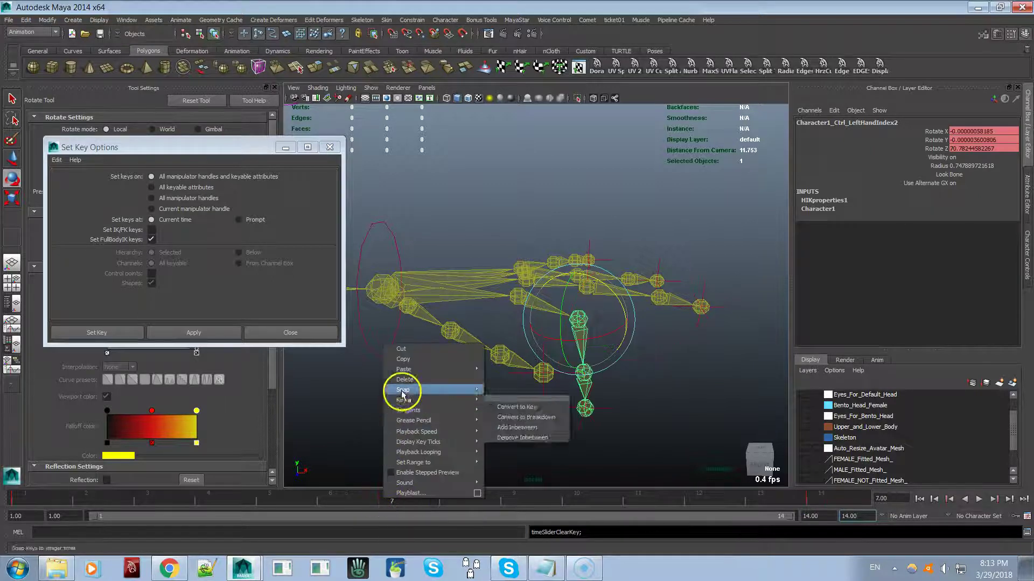
left_click(415, 360)
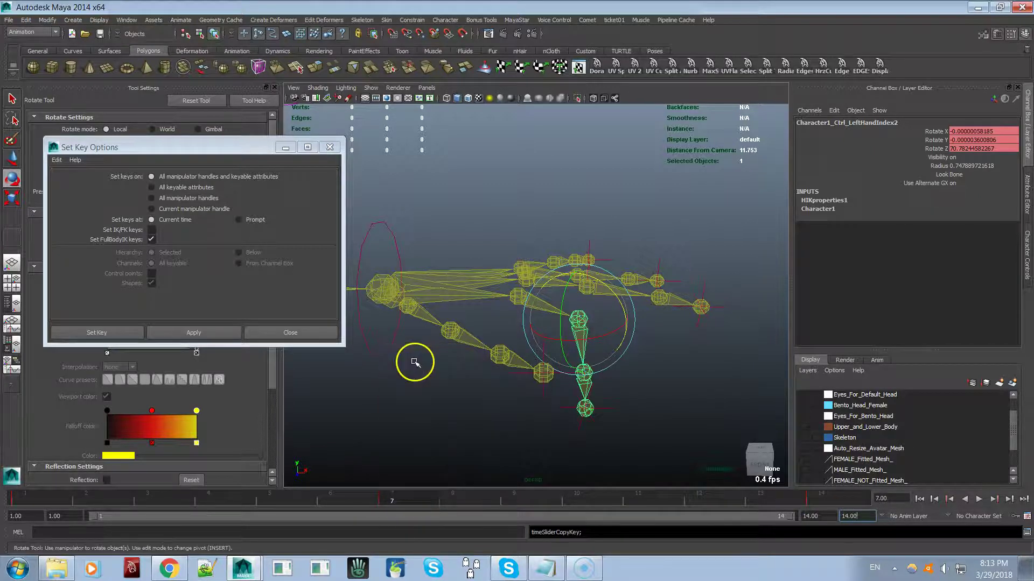
left_click(814, 499)
right_click(814, 499)
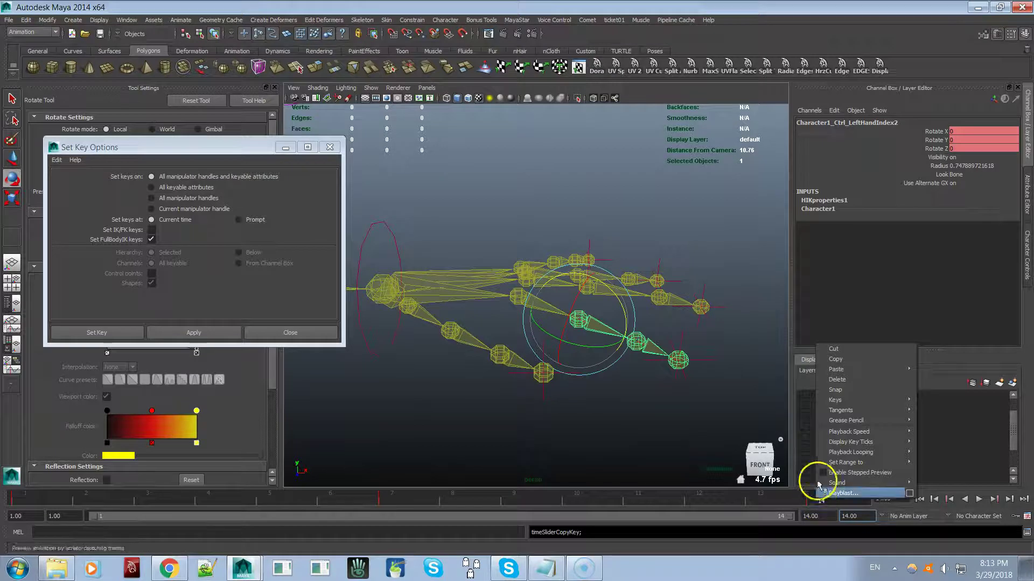
mouse_move(875, 369)
left_click(930, 373)
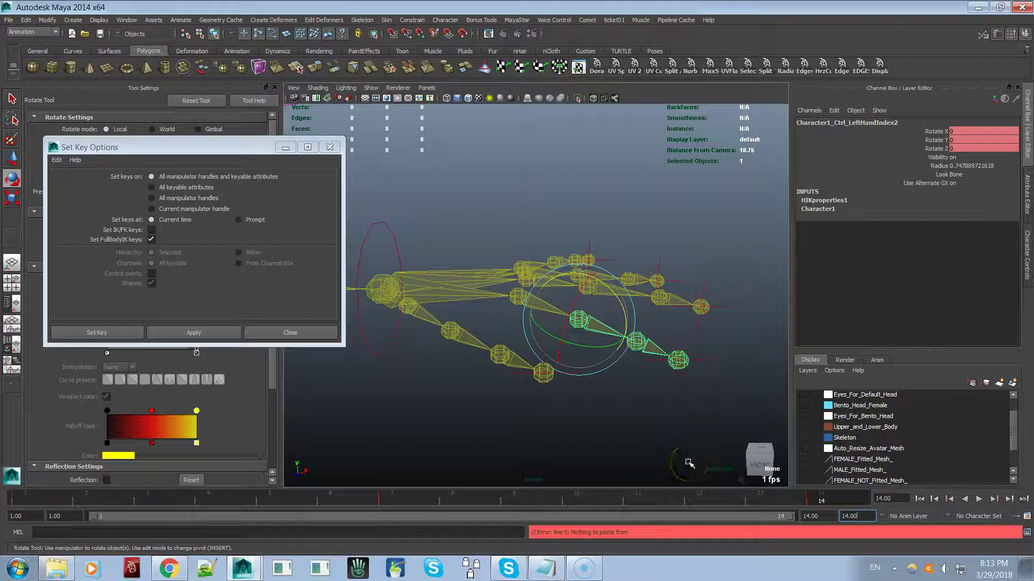
- Retry copying the index finger joint's key at frame 7 and pasting it onto frame 14, with the hand viewed closer
middle_click_drag(502, 451, 656, 414, "alt")
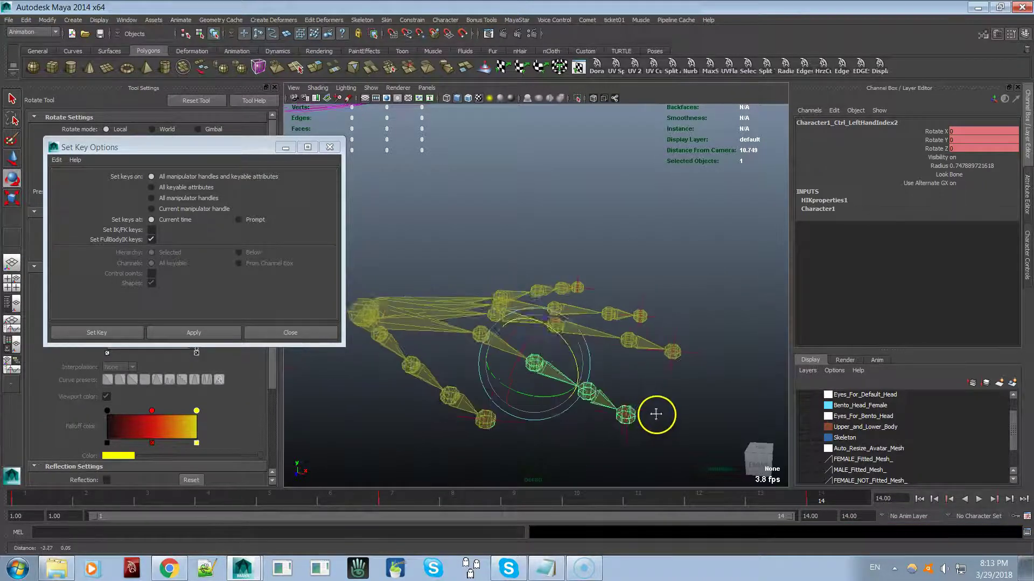
scroll(406, 446, "up", 4)
left_click_drag(637, 387, 609, 415)
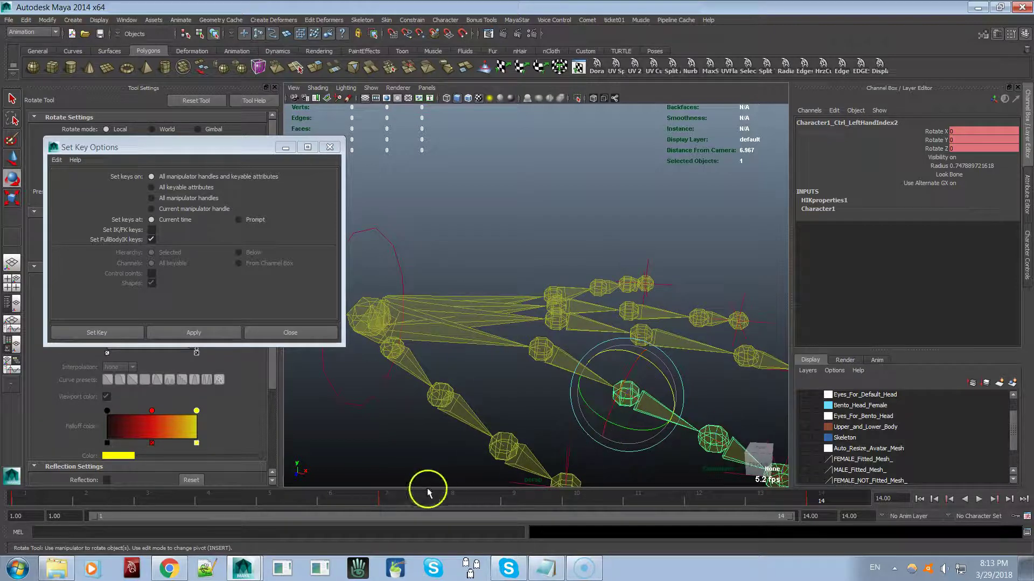
left_click(386, 495)
right_click(386, 495)
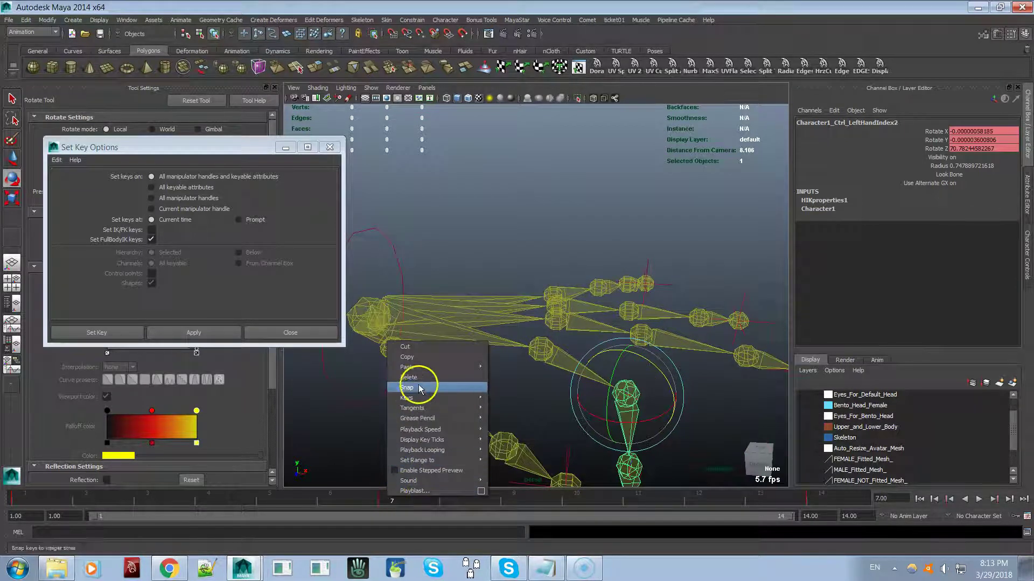
left_click(425, 357)
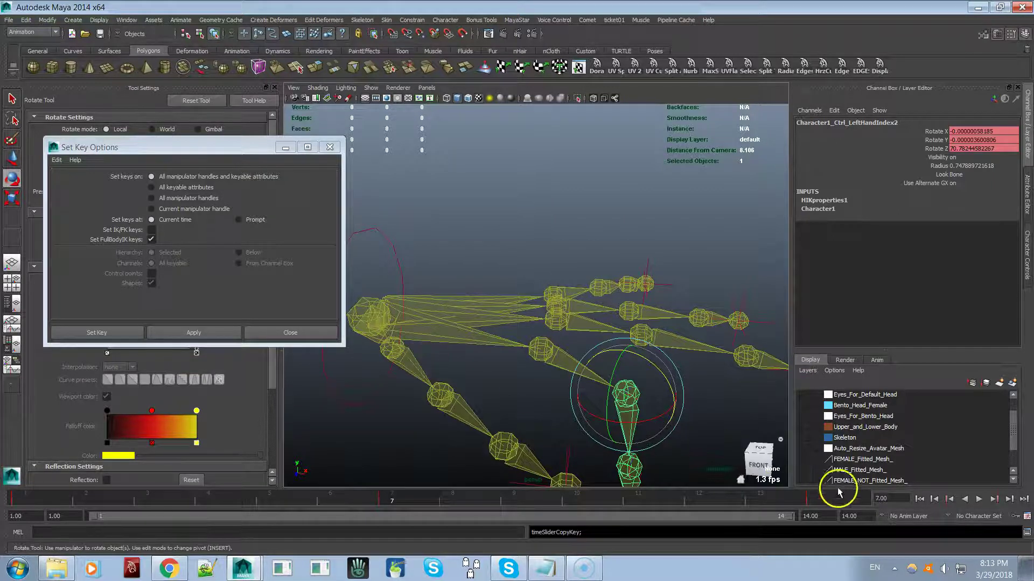
left_click(816, 503)
right_click(817, 501)
mouse_move(829, 407)
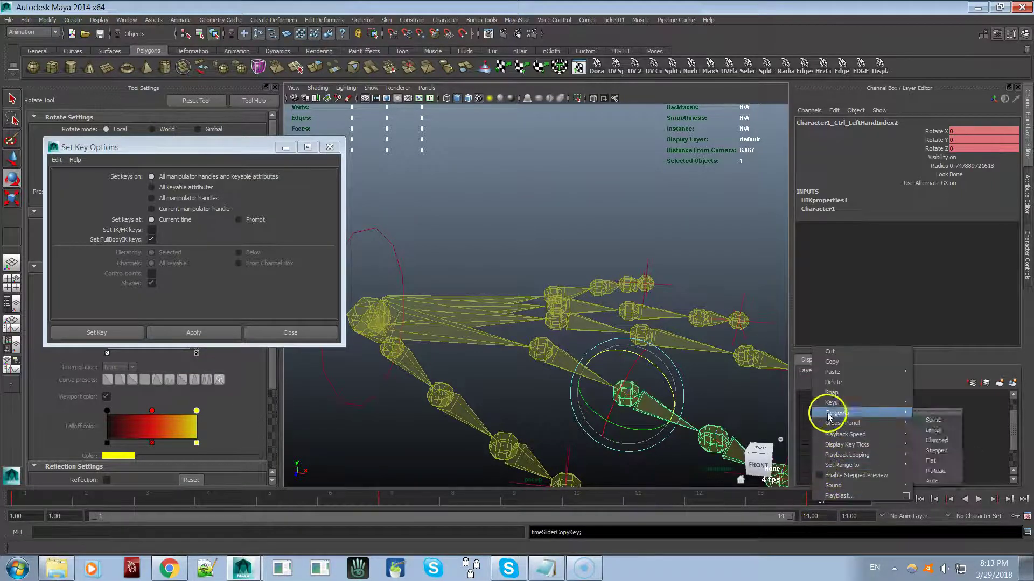
mouse_move(859, 377)
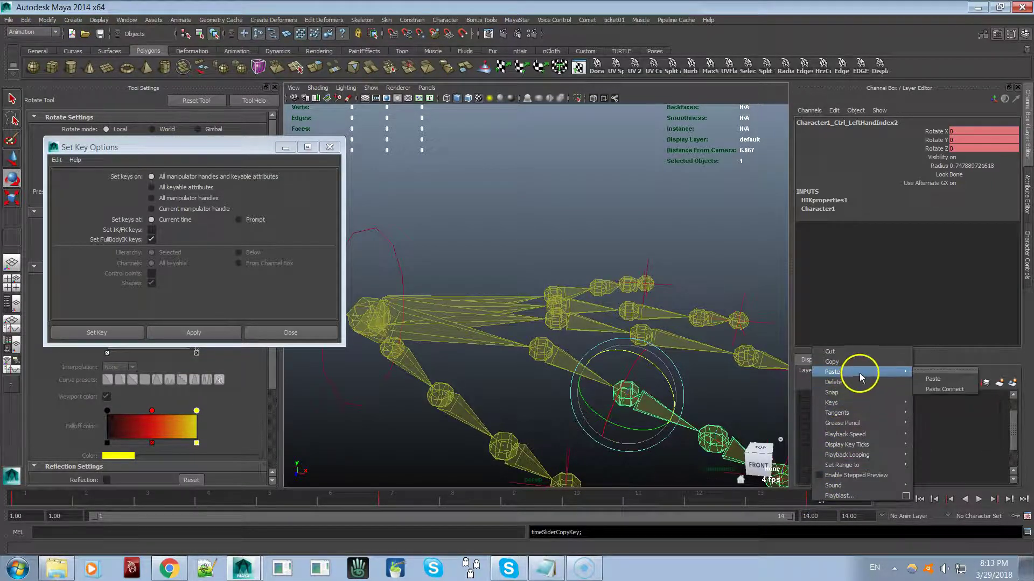
left_click(922, 378)
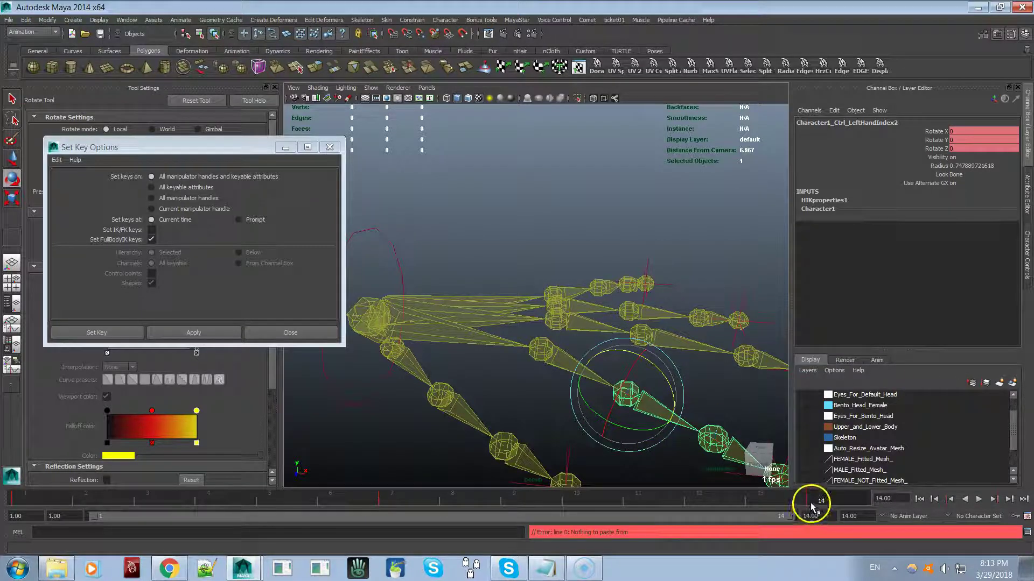
- Try to delete the index finger joint's key once from frame 13 and once from frame 14
left_click_drag(812, 506, 802, 501)
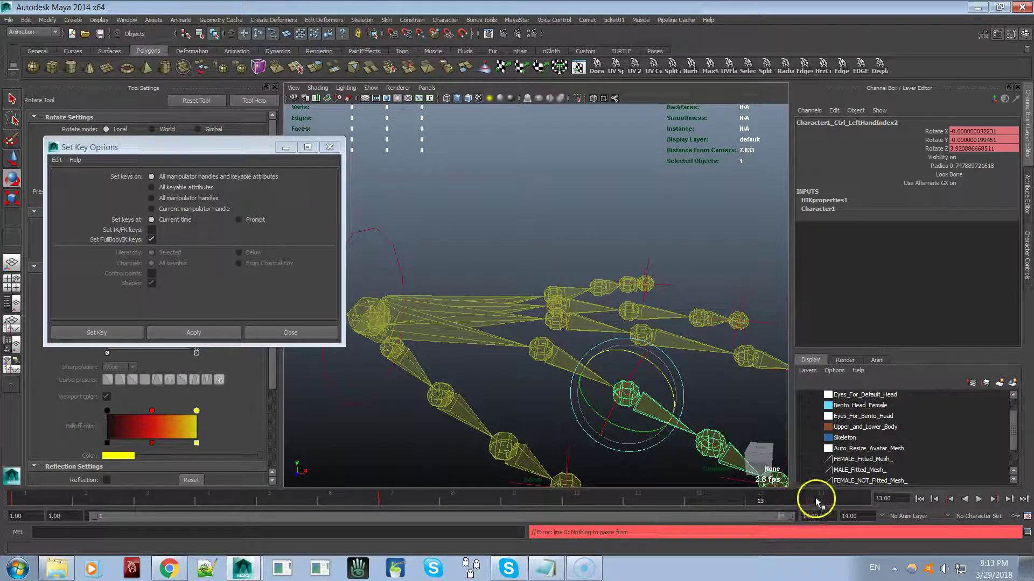
left_click(816, 502)
right_click(792, 497)
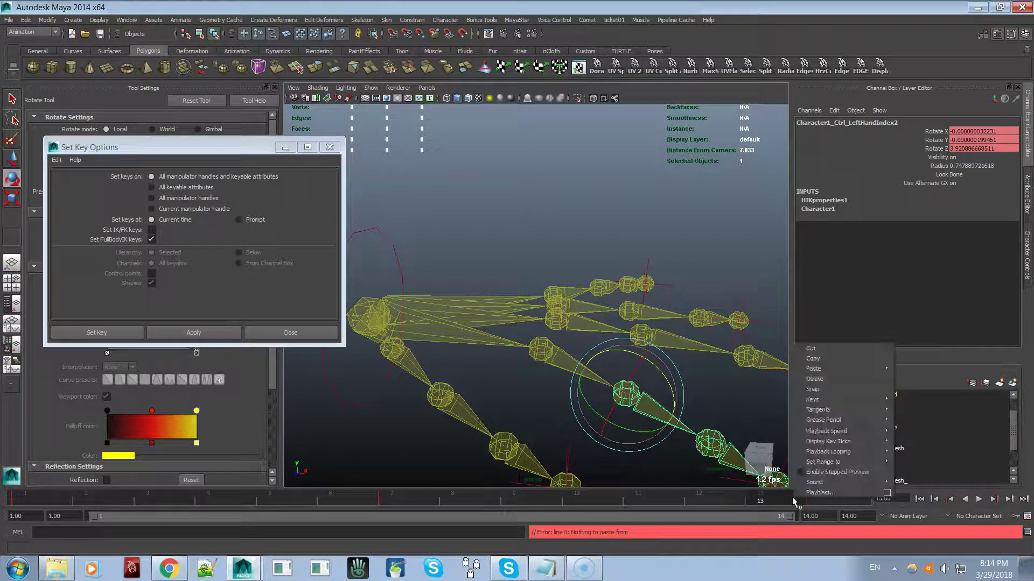
left_click(832, 380)
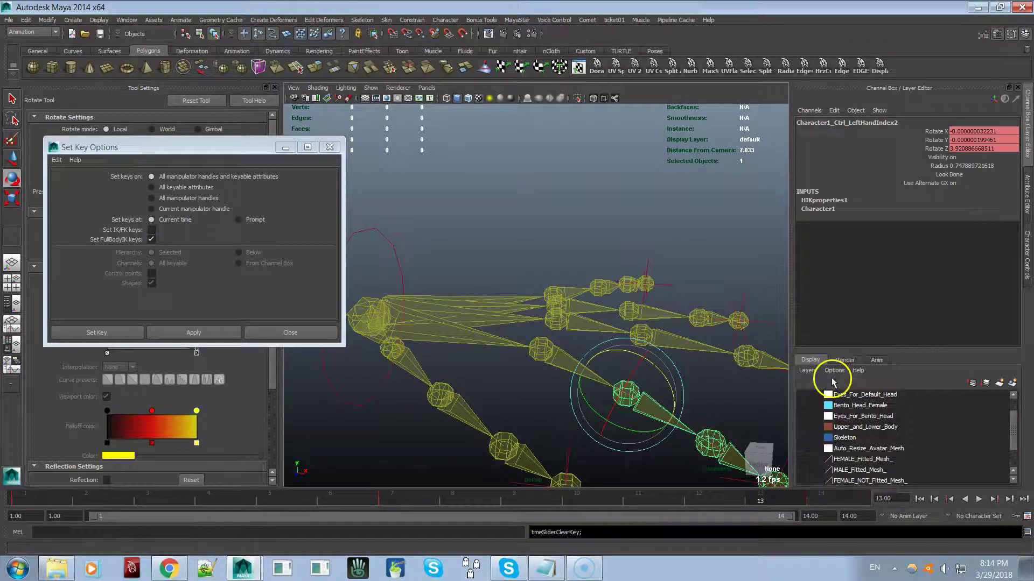
left_click(810, 493)
right_click(810, 493)
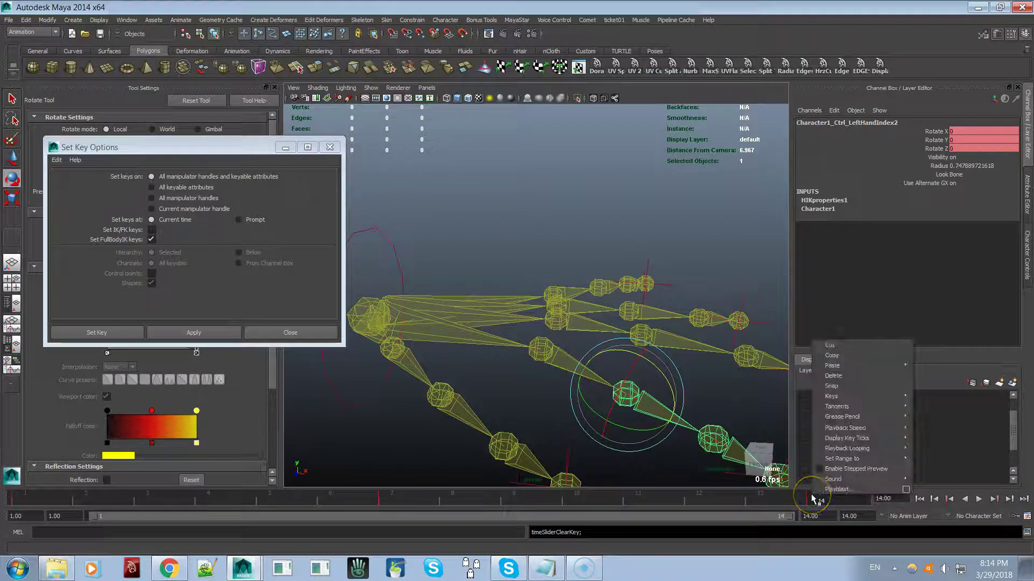
left_click(838, 377)
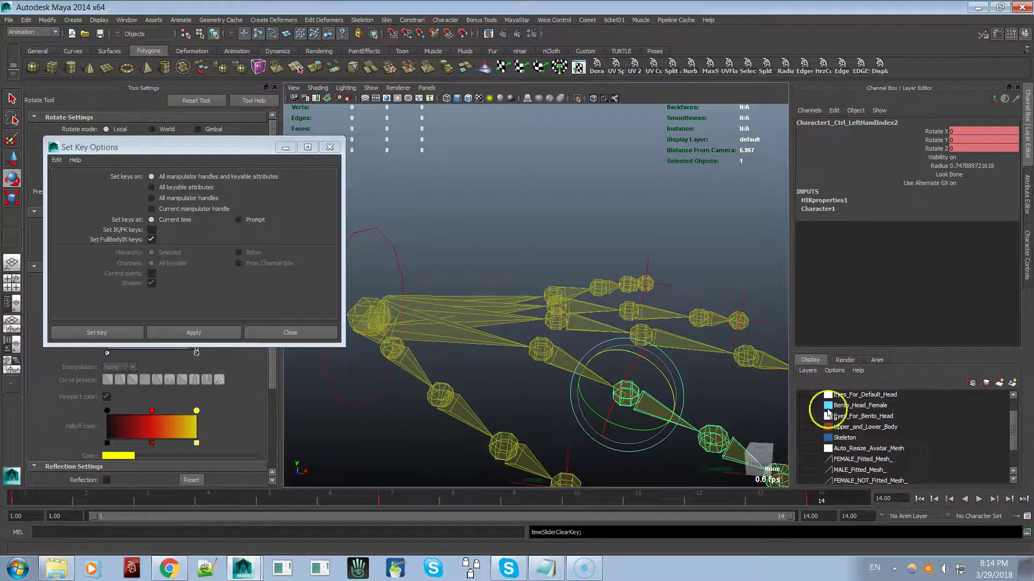
- Undo the recent key copying, timeline and playback range changes, back through the setting of the index finger joint's keys
double_click(814, 500)
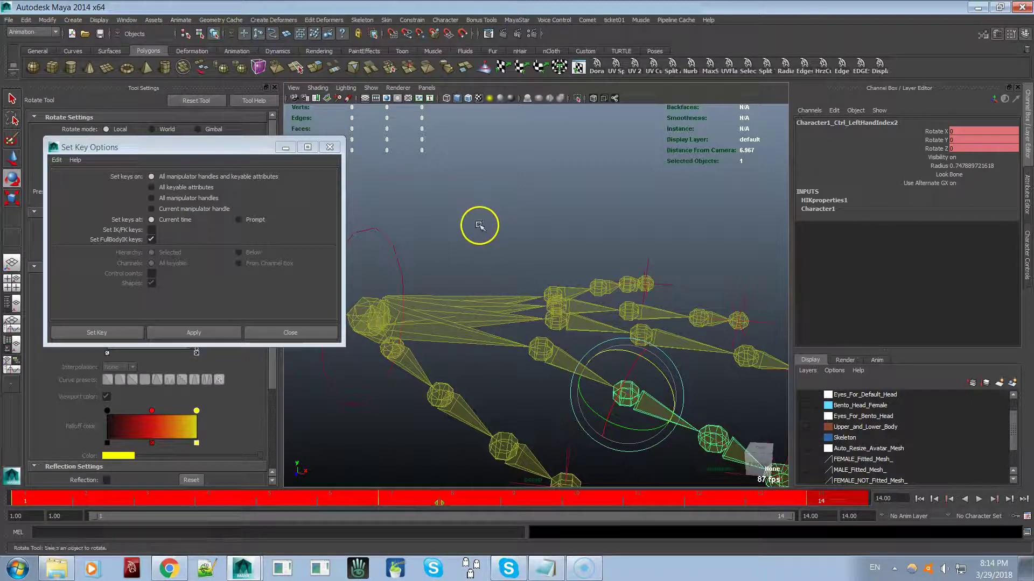
key("ctrl+z")
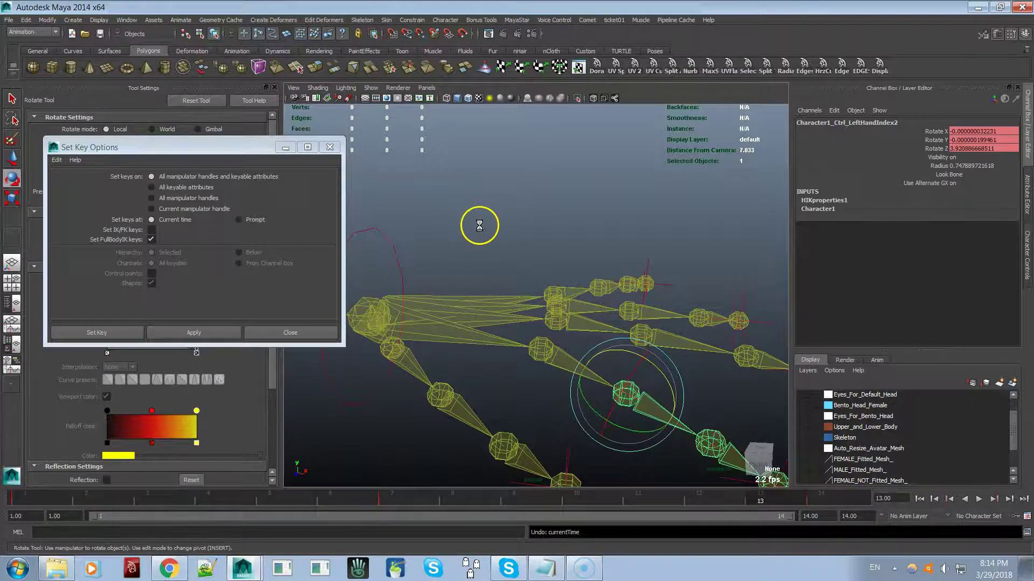
key("ctrl+z")
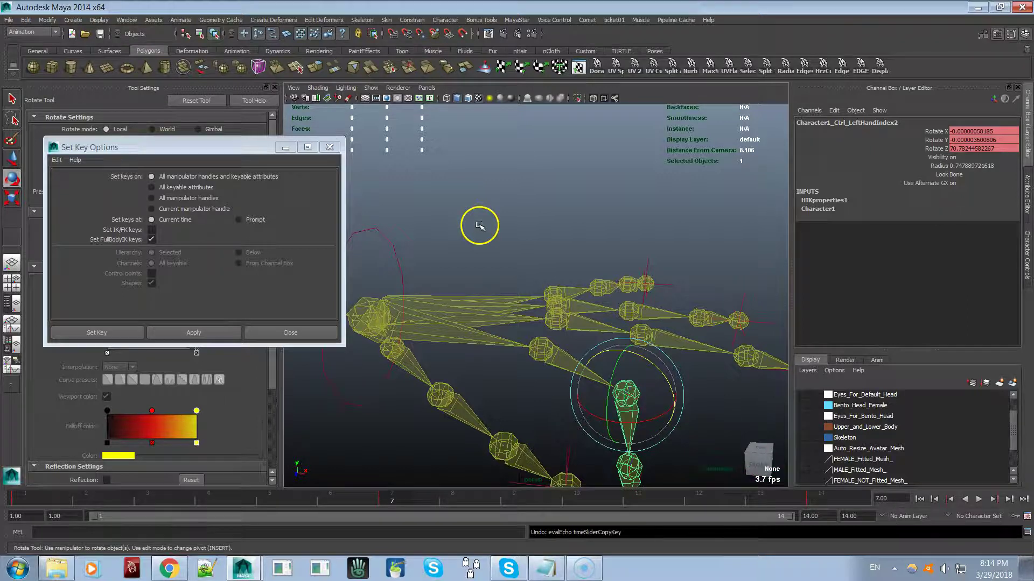
key("ctrl+z")
key("ctrl+z")
key("ctrl+z")
key("ctrl+z")
key("ctrl+z")
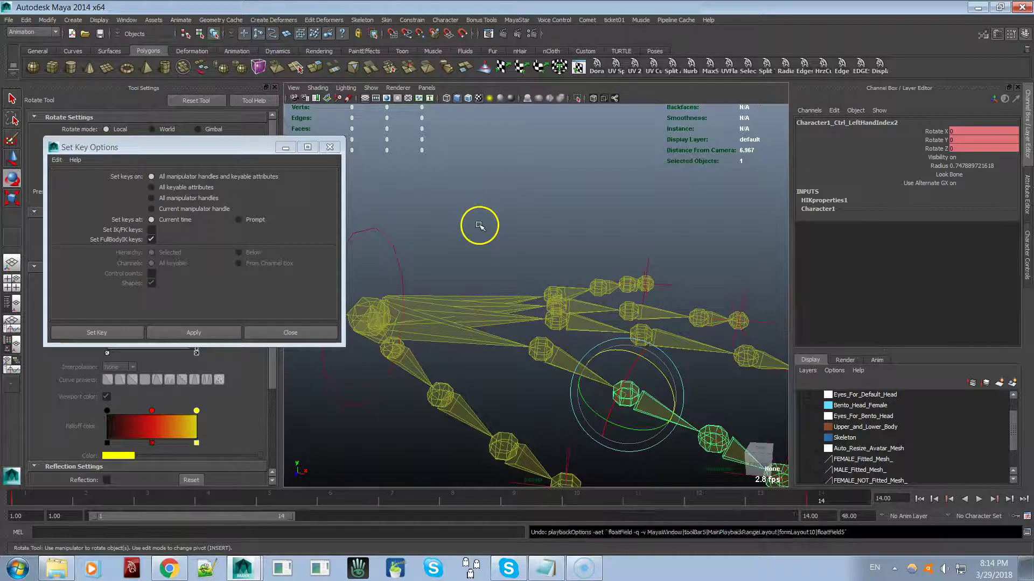
key("ctrl+z")
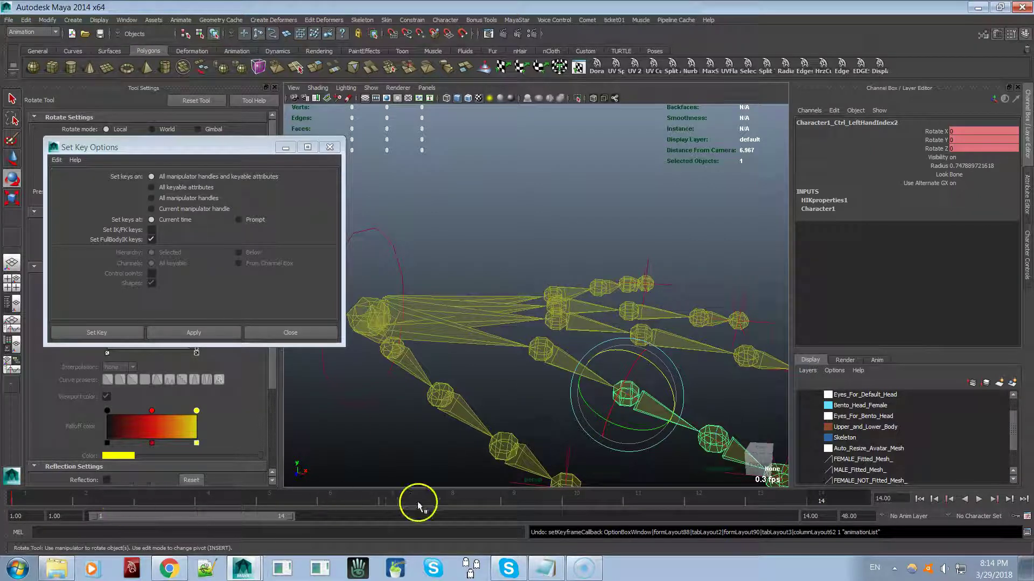
- Bend the left index finger joint downward at frame 2 and set a key for the pose
right_click(88, 496)
left_click(88, 496)
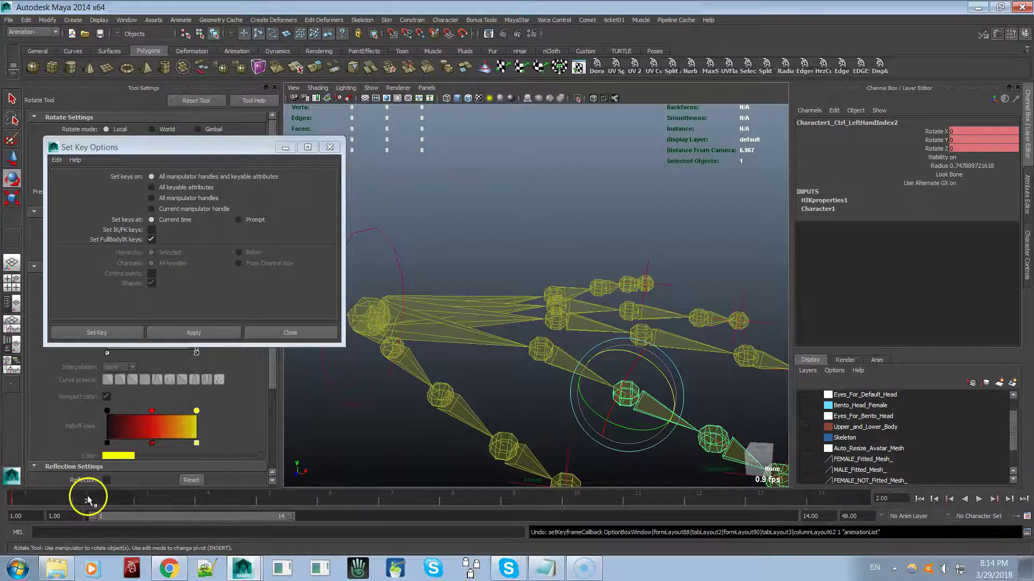
left_click_drag(653, 358, 657, 429)
left_click(208, 332)
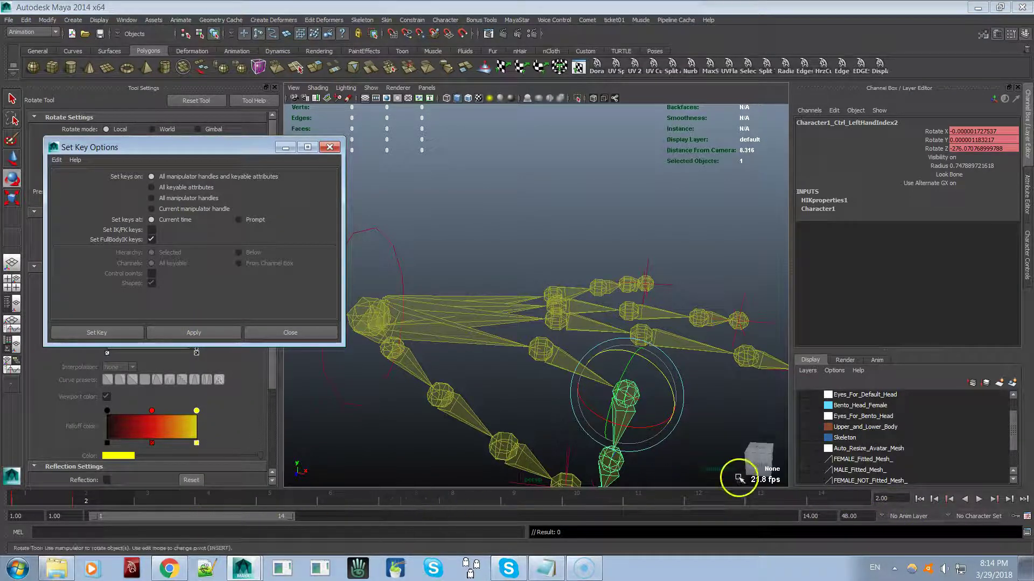
- Set another key for the bent index finger pose at frame 14
left_click(838, 504)
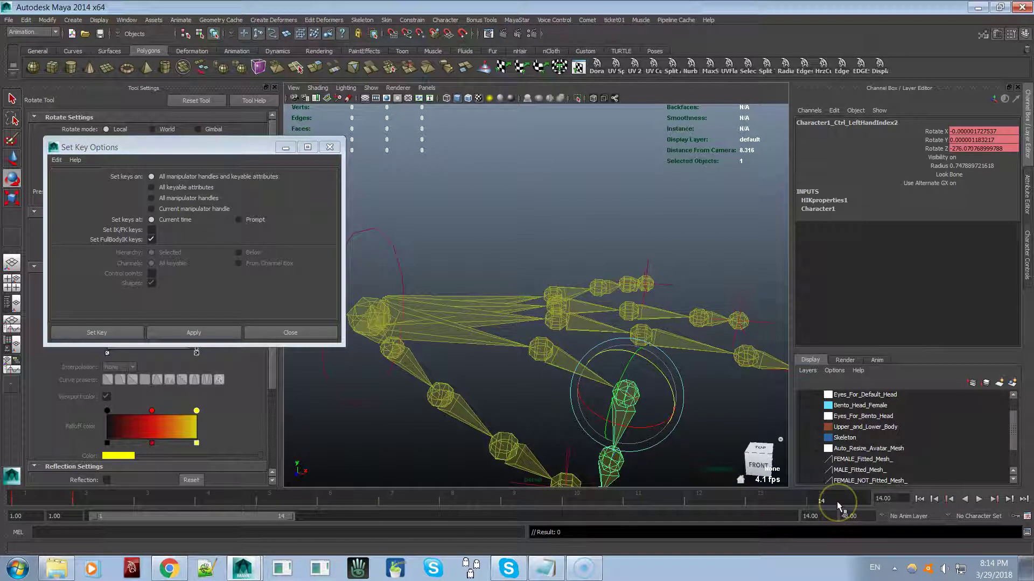
left_click(529, 410)
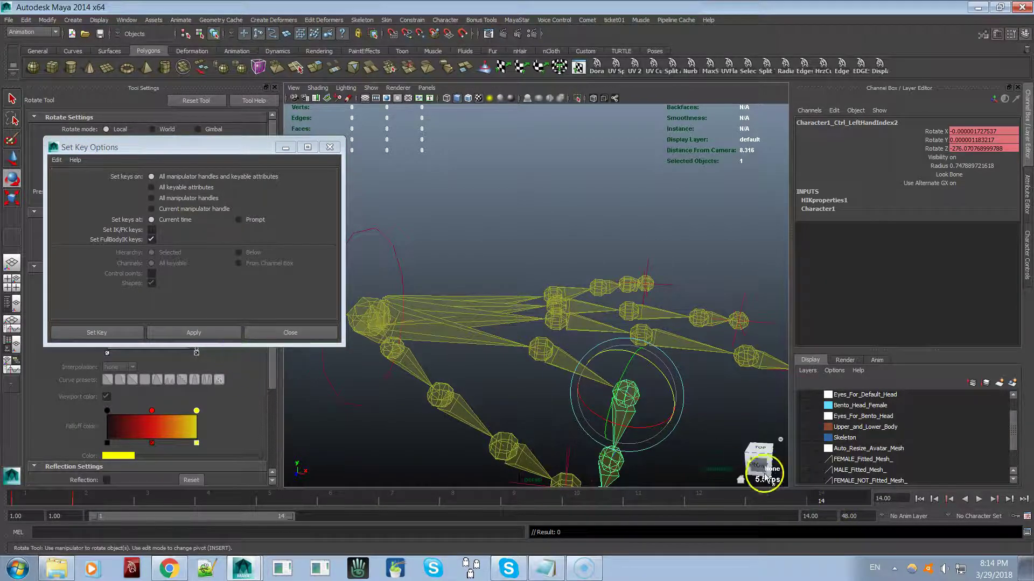
left_click(227, 336)
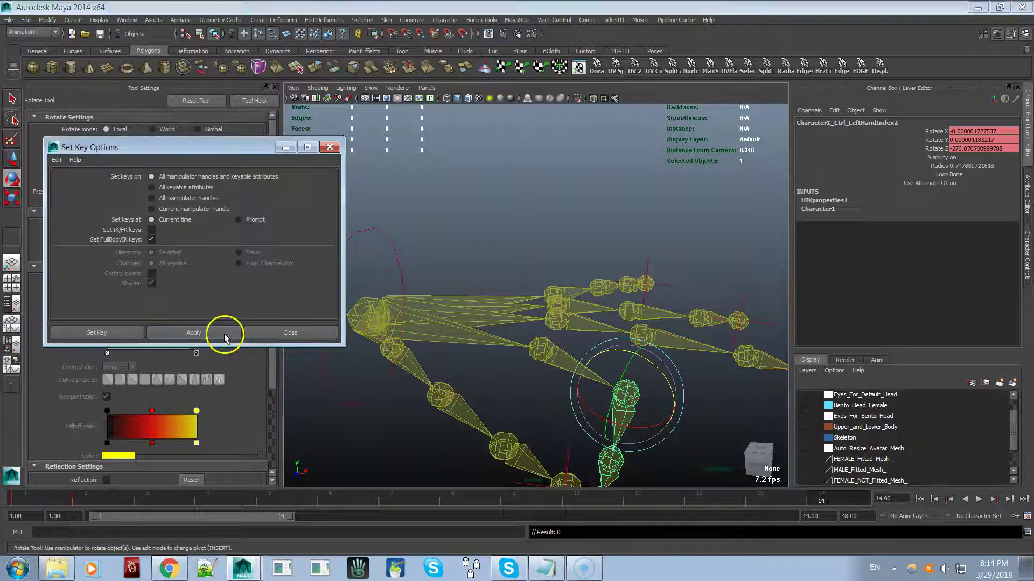
- Play back the finger animation from frame 1, check the pose around frame 7, and return to frame 1
right_click(64, 498)
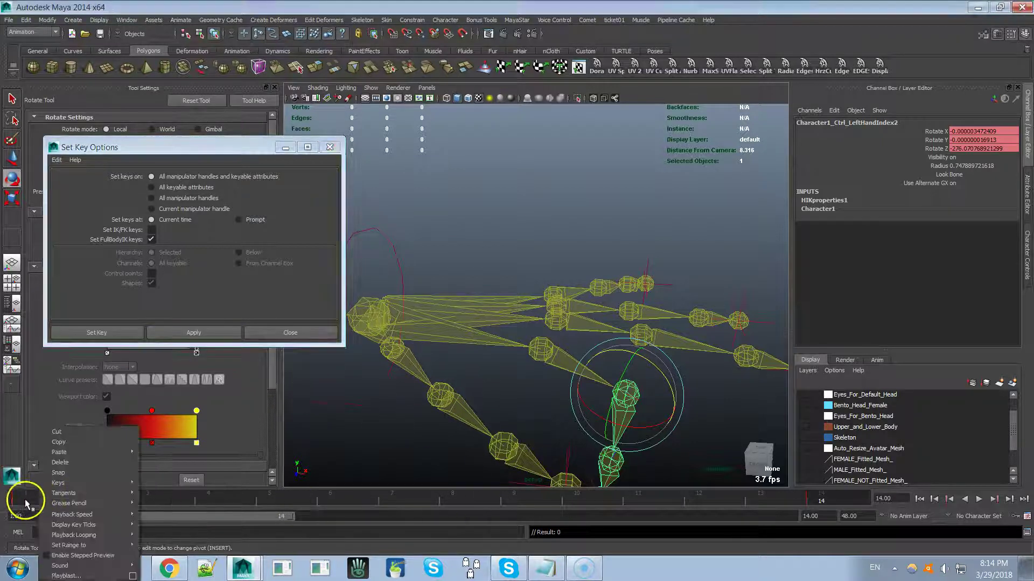
left_click(20, 498)
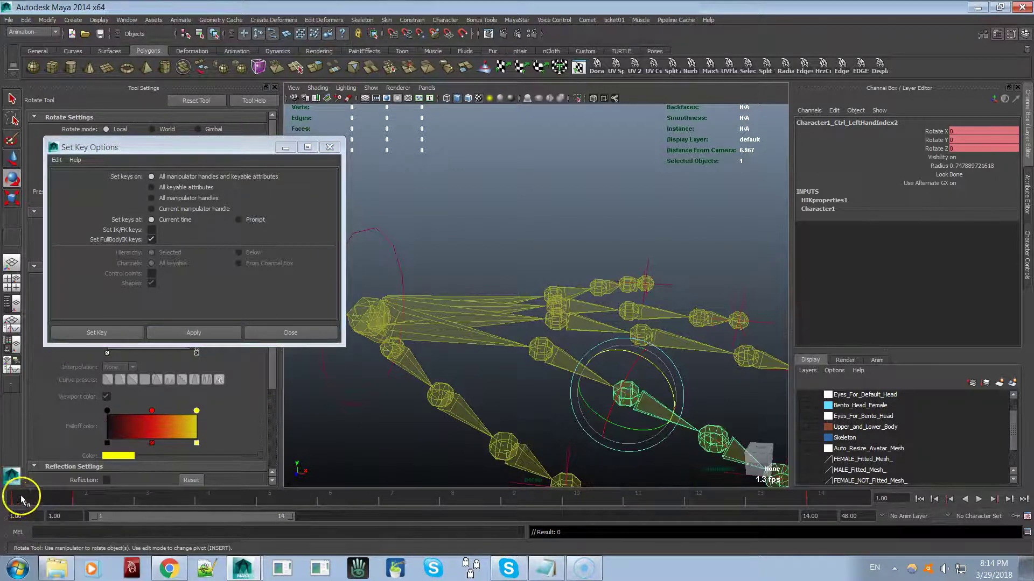
key("alt+v")
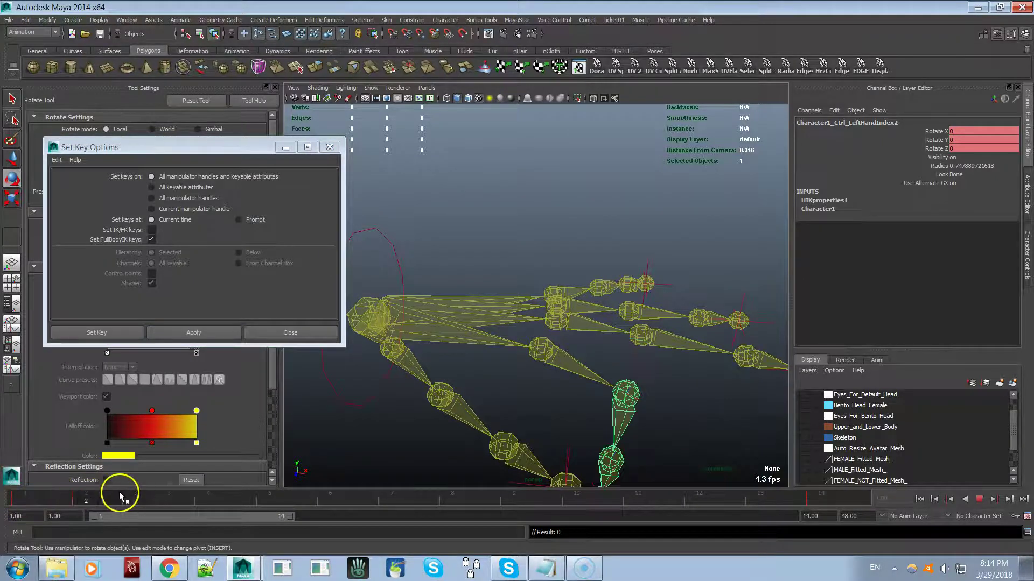
mouse_move(480, 499)
left_mouse_down()
mouse_move(520, 496)
mouse_move(442, 507)
left_mouse_up()
key("alt+v")
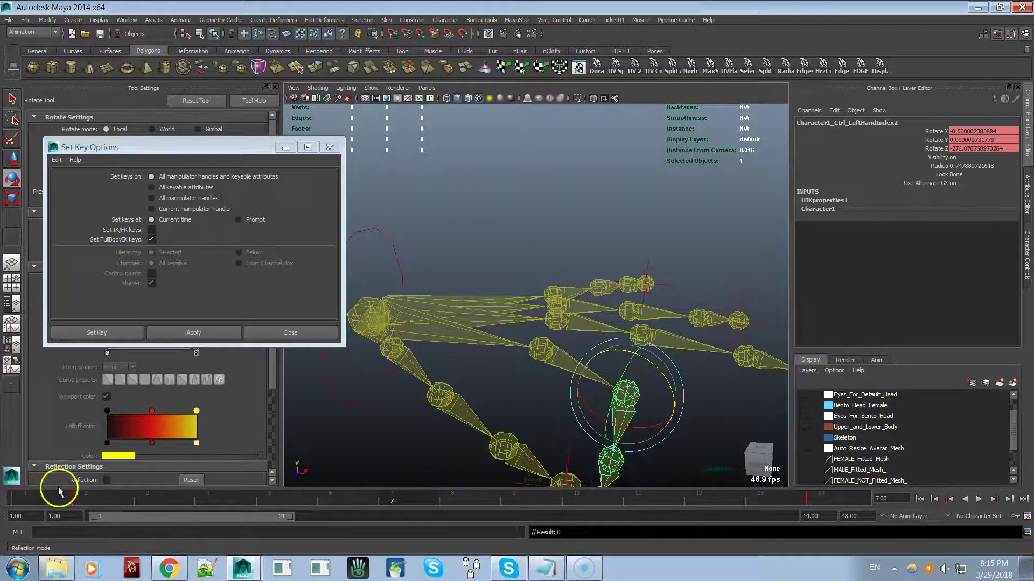
left_click(36, 500)
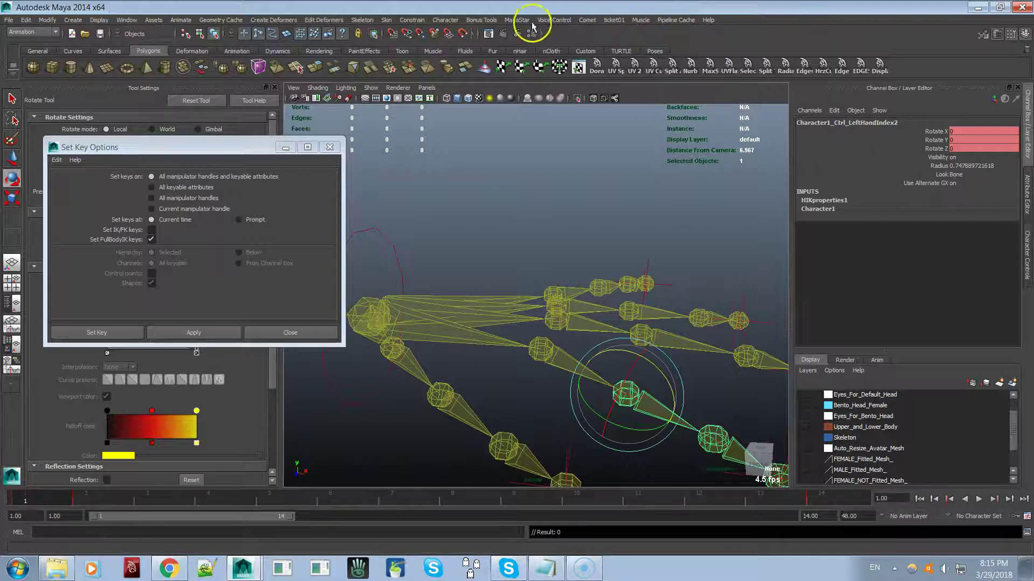
- Export the animation with the MayaStar BVH exporter to DeleteMe6.bvh, using a manual time range from 1 to 14
left_click(517, 19)
mouse_move(555, 36)
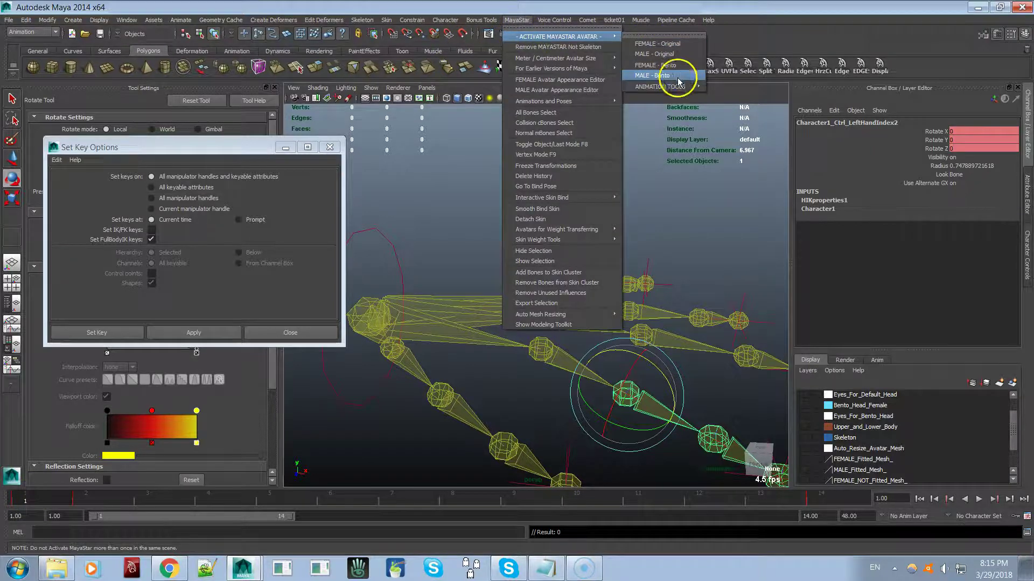
mouse_move(673, 85)
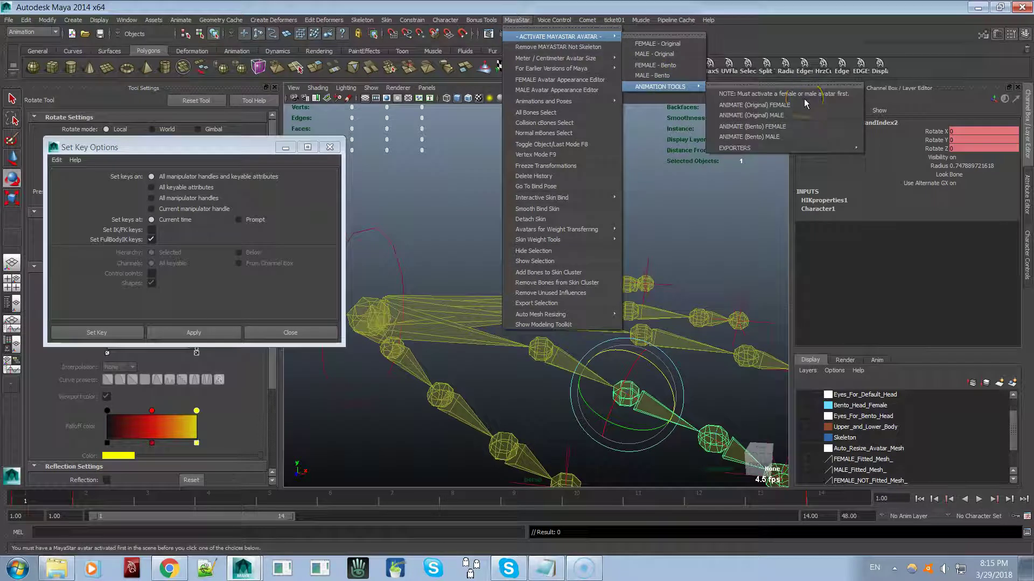
mouse_move(840, 148)
left_click(894, 155)
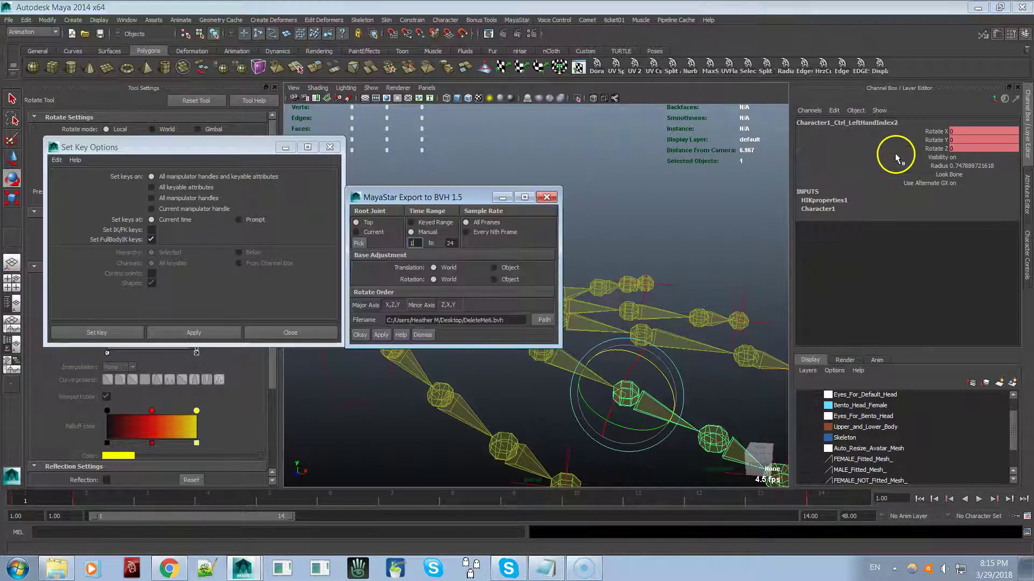
left_click_drag(438, 189, 532, 171)
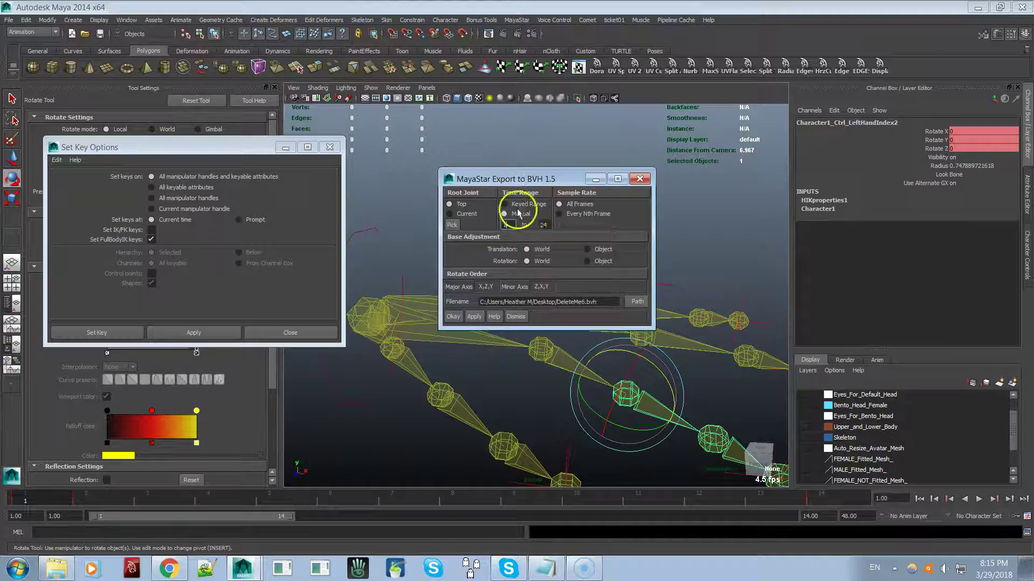
left_click_drag(524, 231, 522, 230)
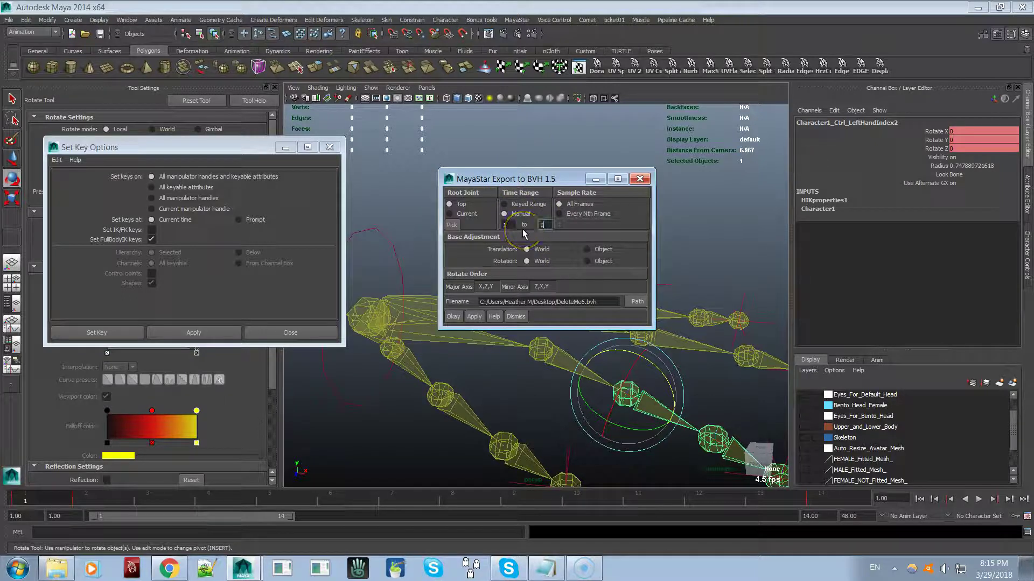
left_click(474, 316)
left_click(476, 284)
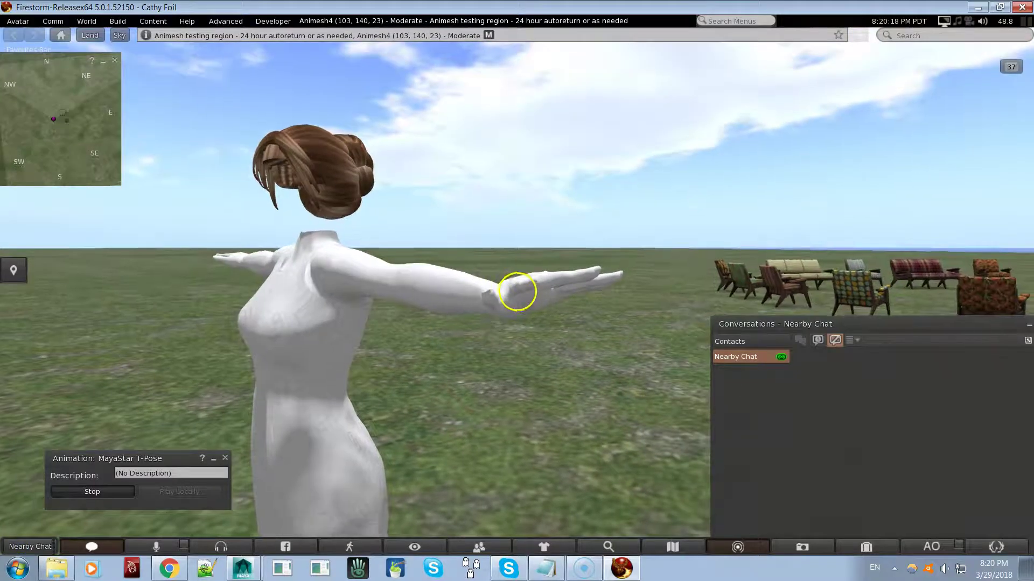
- In the Firestorm viewer, close the Nearby Chat conversations window and focus the camera on the avatar's left hand
left_click_drag(517, 292, 517, 291, "alt")
left_click_drag(769, 324, 596, 362)
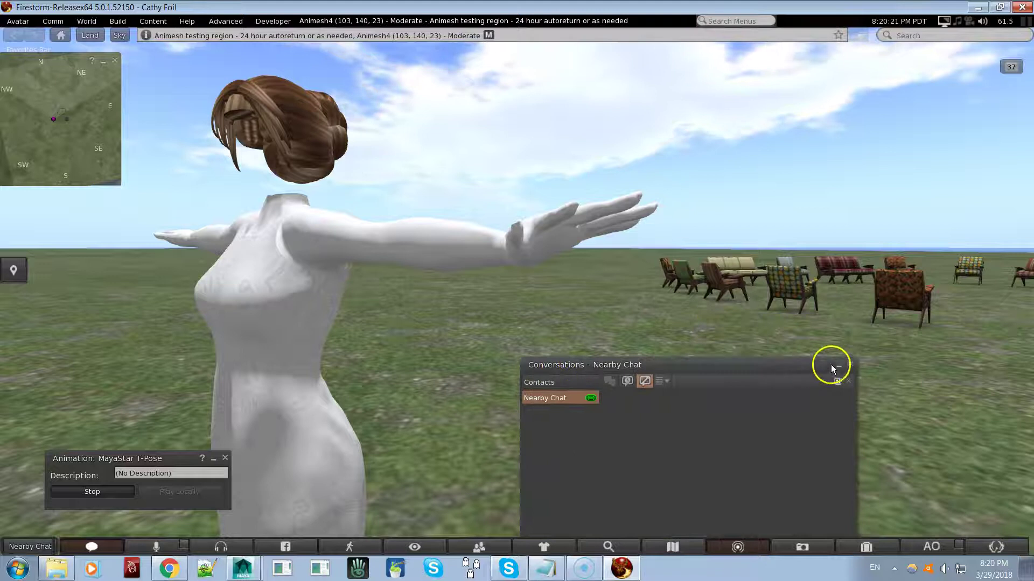
left_click(850, 366)
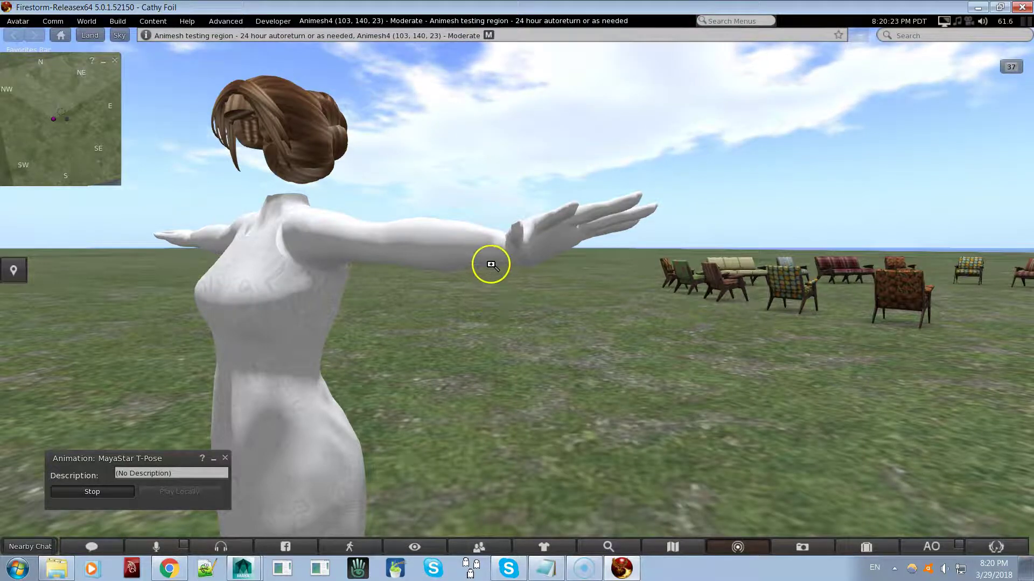
left_click_drag(510, 247, 517, 292, "alt")
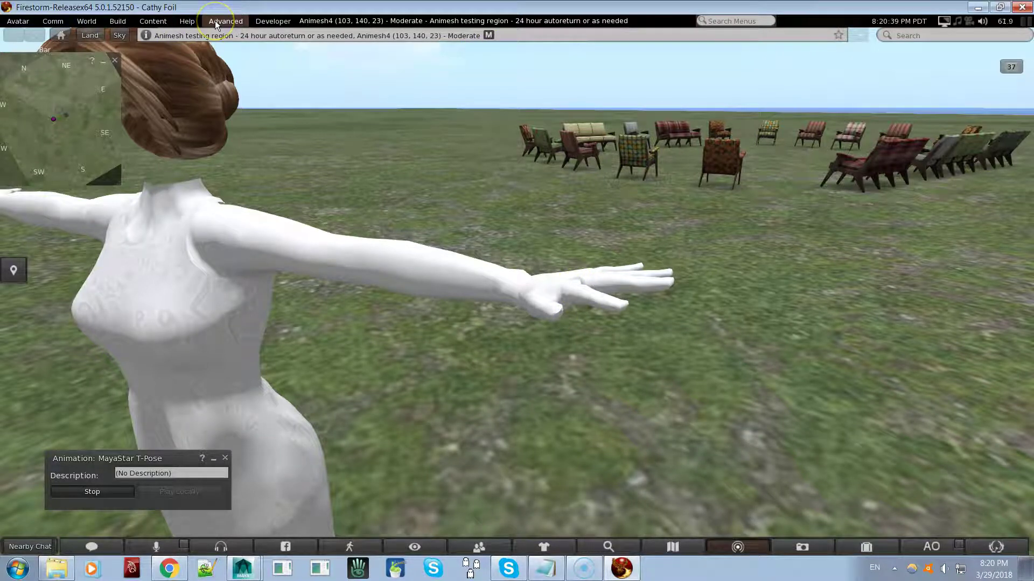
- Start an animation upload and load DeleteMe6.bvh from the Desktop
left_click(117, 21)
mouse_move(163, 193)
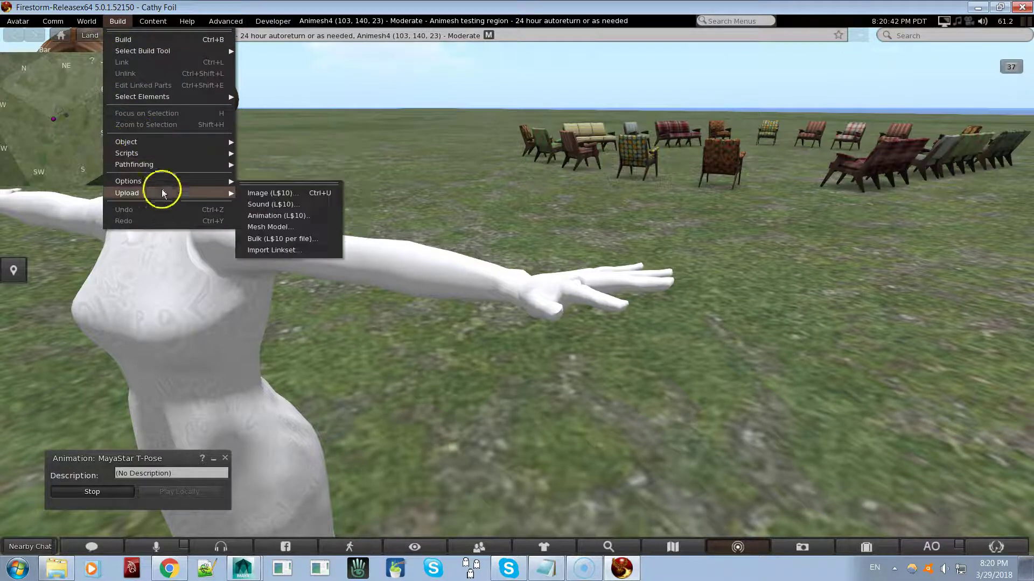
left_click(287, 216)
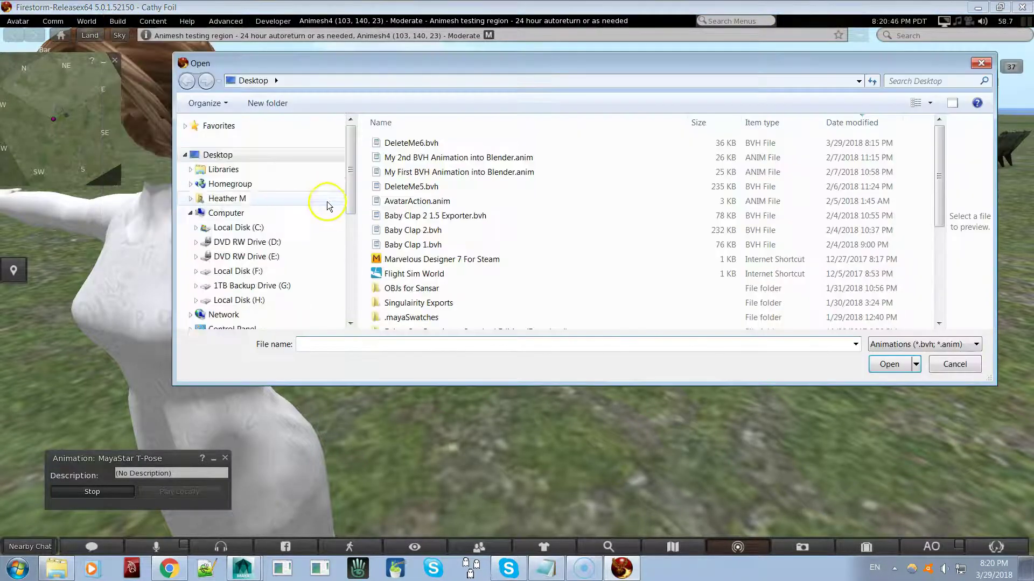
double_click(405, 142)
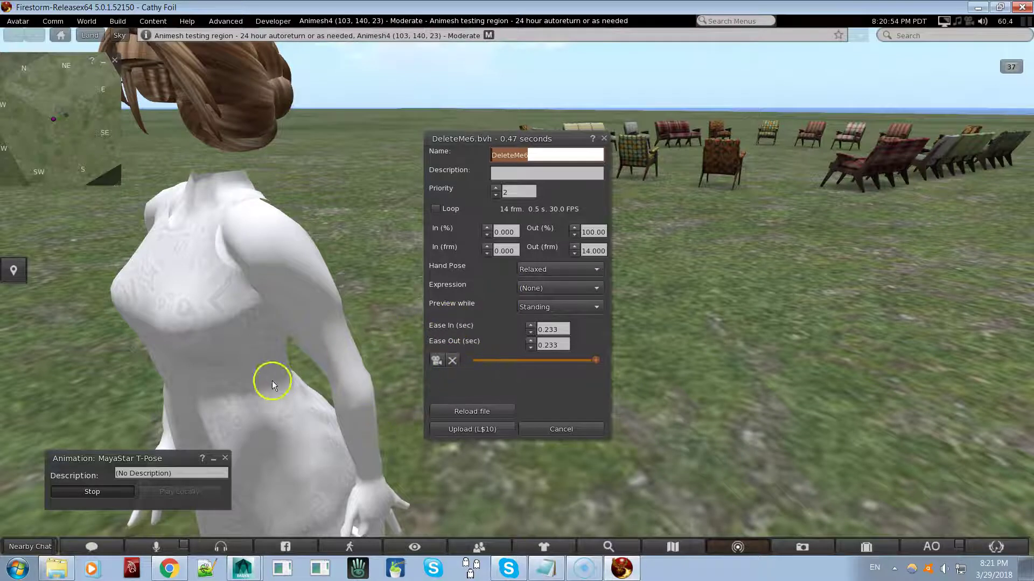
- Stop the MayaStar T-Pose animation and bring the avatar's lowered left hand into close view
left_click(66, 496)
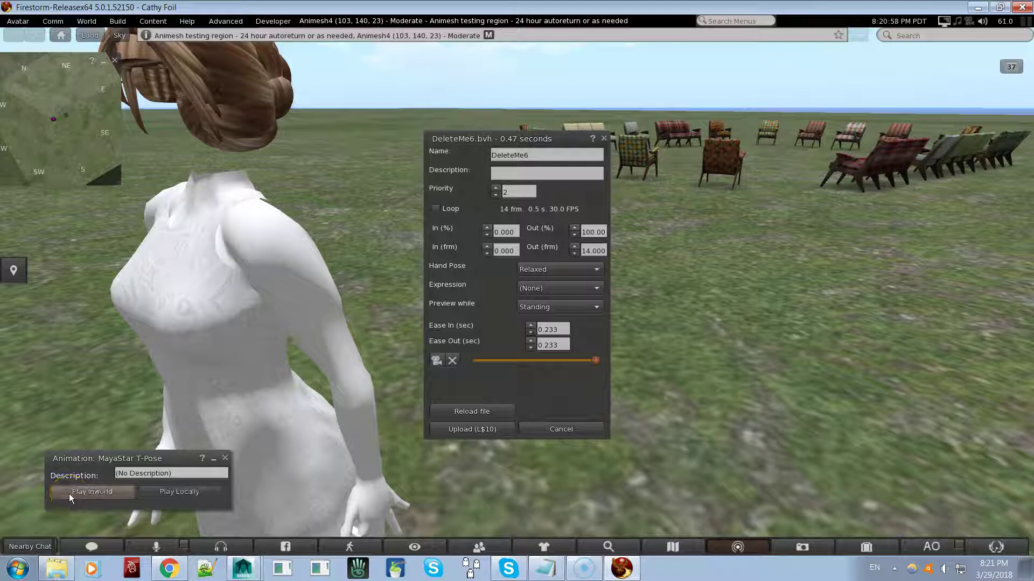
left_click(368, 450)
left_click_drag(368, 450, 517, 290, "alt")
left_click_drag(351, 489, 516, 290, "alt")
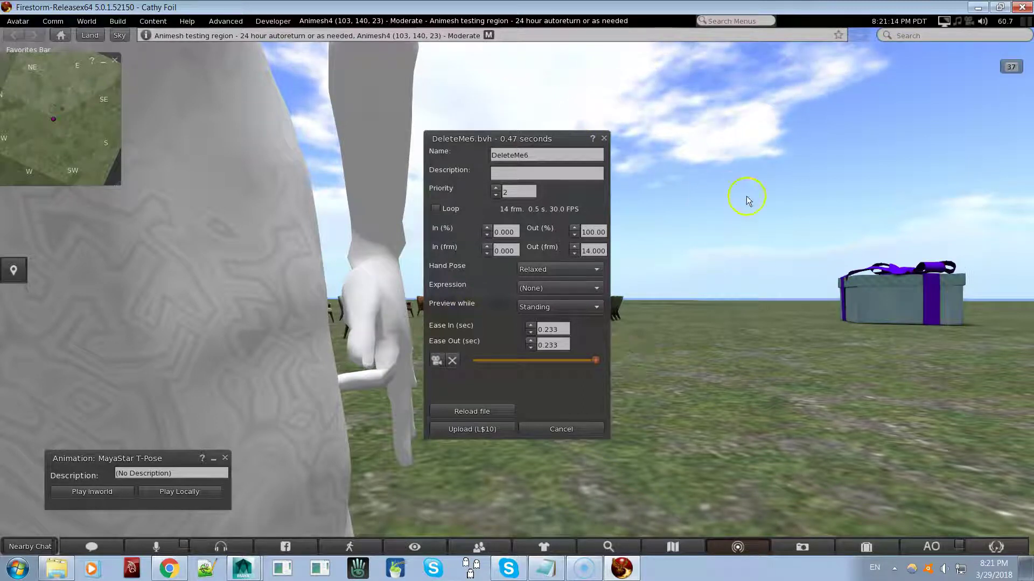
- Enable looping for the DeleteMe6 animation and preview its playback, stopping it at the start
left_click(436, 209)
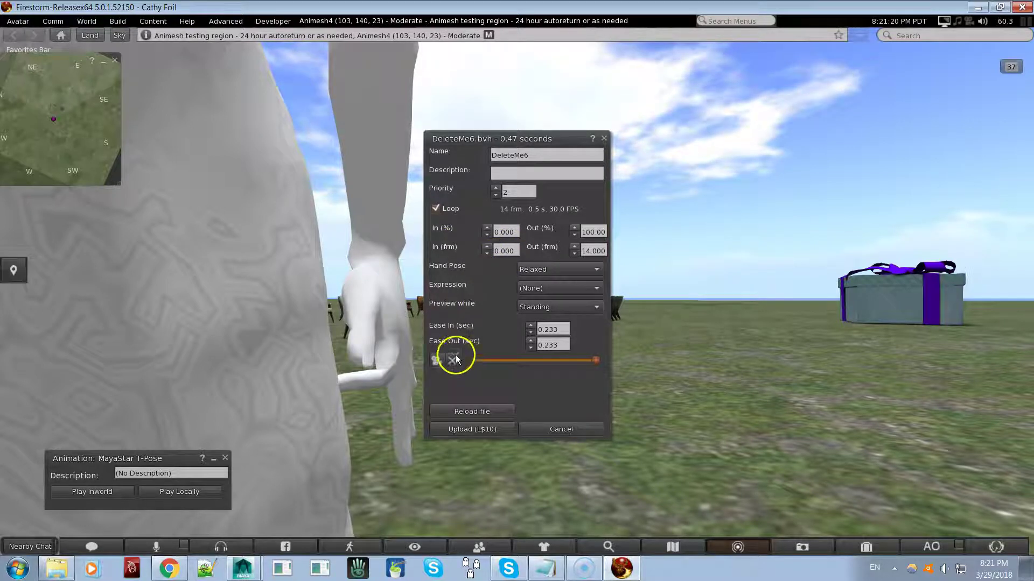
left_click(437, 361)
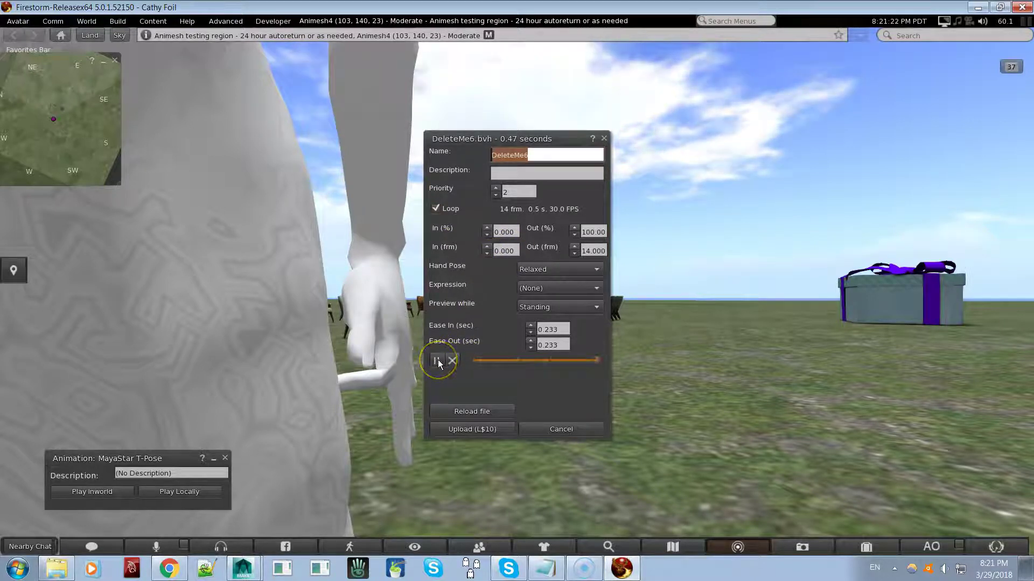
left_click(448, 360)
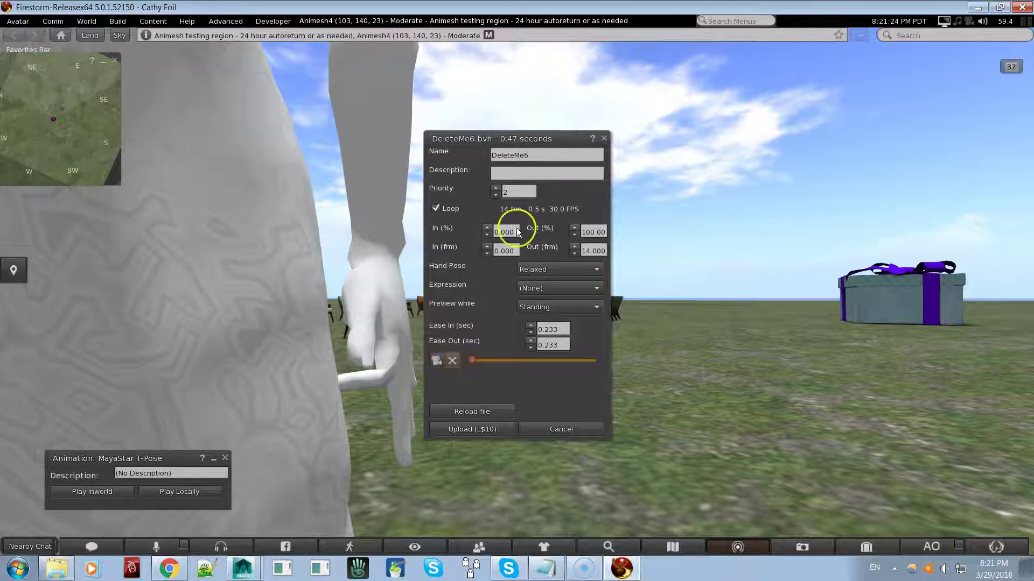
- Set the loop's Out frame to 0 and preview the animation again
left_click(516, 251)
double_click(584, 251)
type("0")
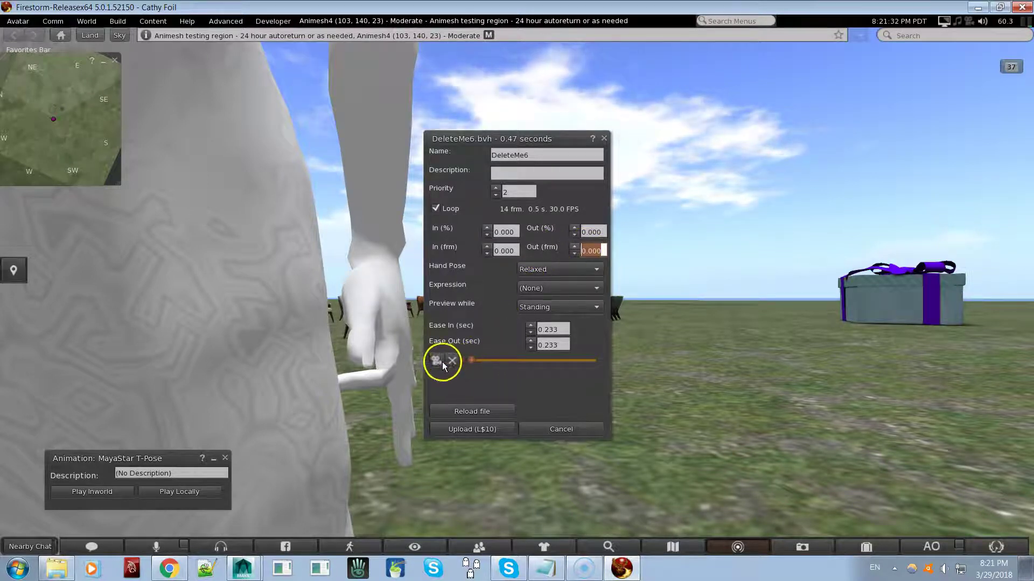
left_click(438, 361)
left_click(438, 361)
- Try to change the loop's In frame and cancel the DeleteMe6 animation upload
double_click(507, 252)
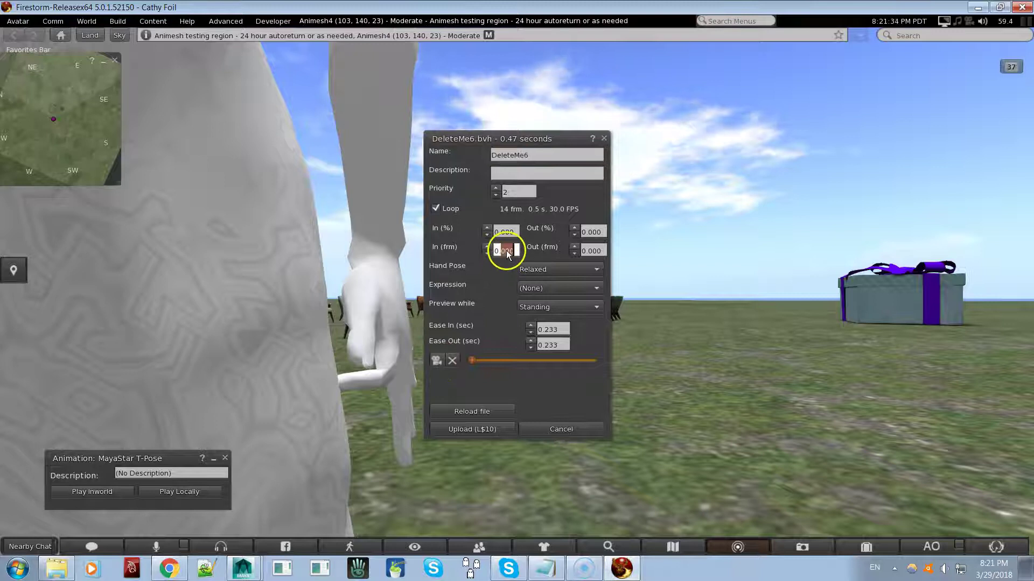
left_click_drag(516, 252, 462, 255)
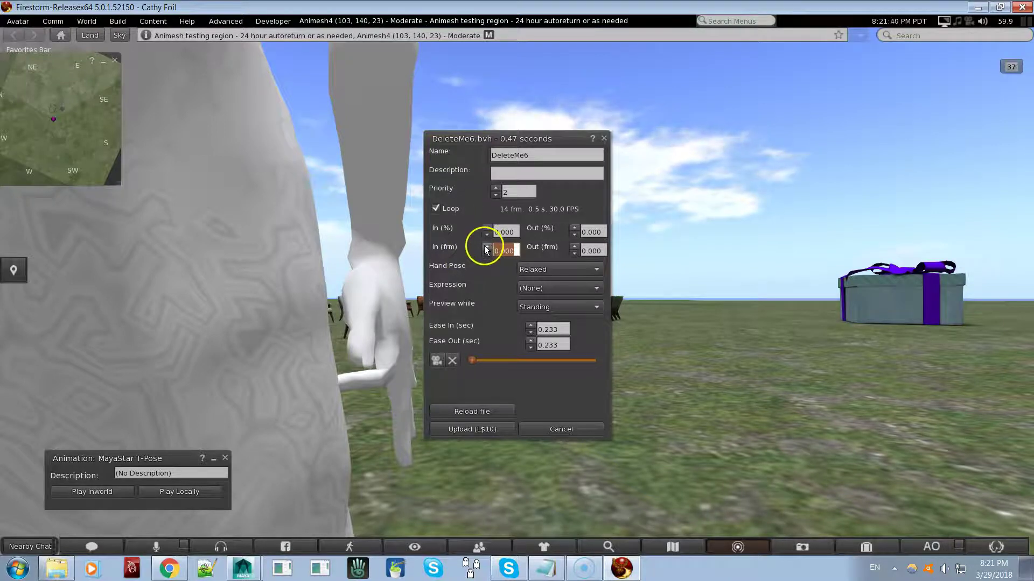
left_click(453, 361)
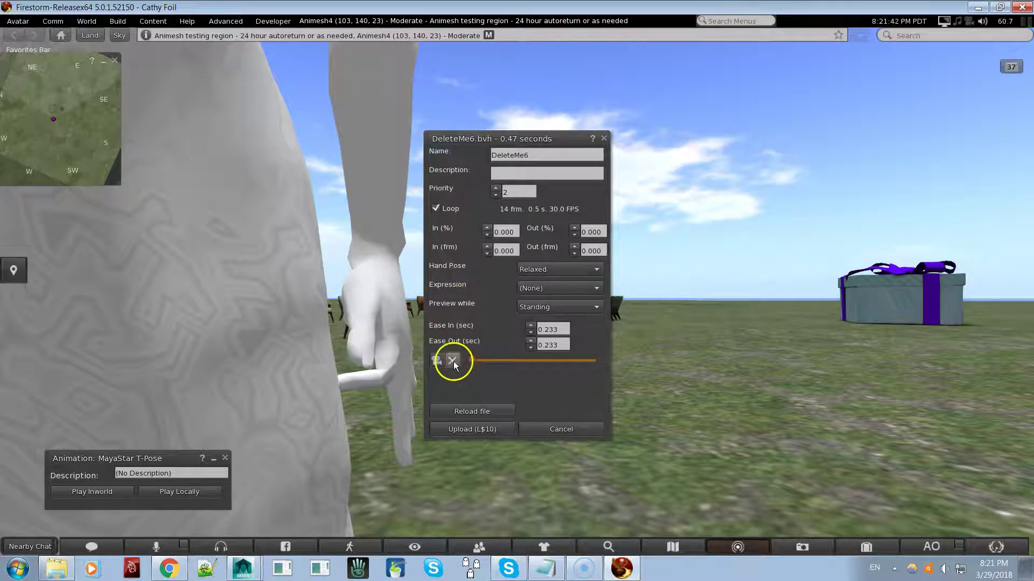
left_click(436, 208)
left_click(488, 247)
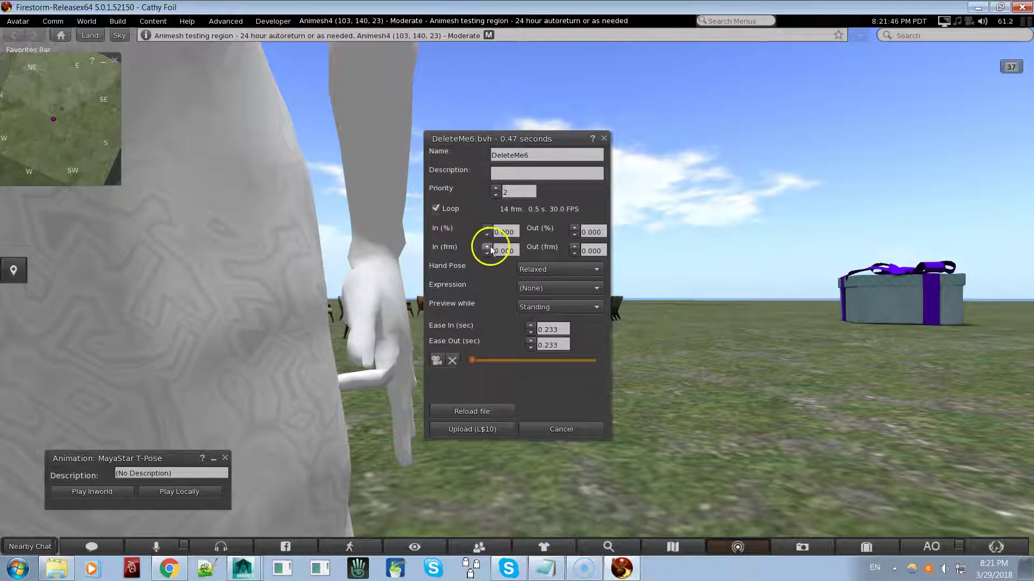
left_click(562, 429)
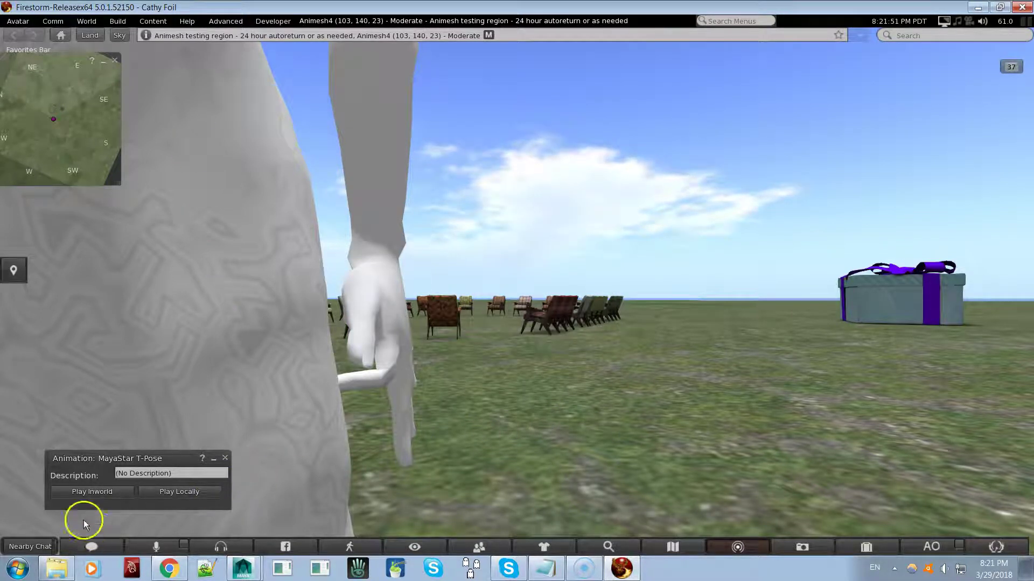
- Toggle the MayaStar T-Pose inworld and reset the avatar's skeleton and animations
left_click(91, 491)
left_click(92, 492)
right_click(380, 218)
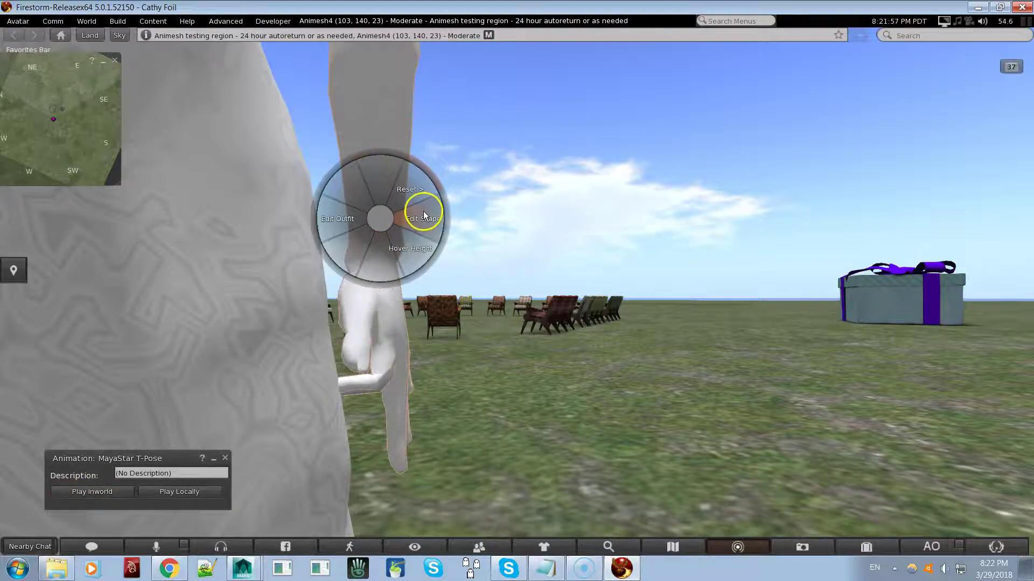
left_click(414, 190)
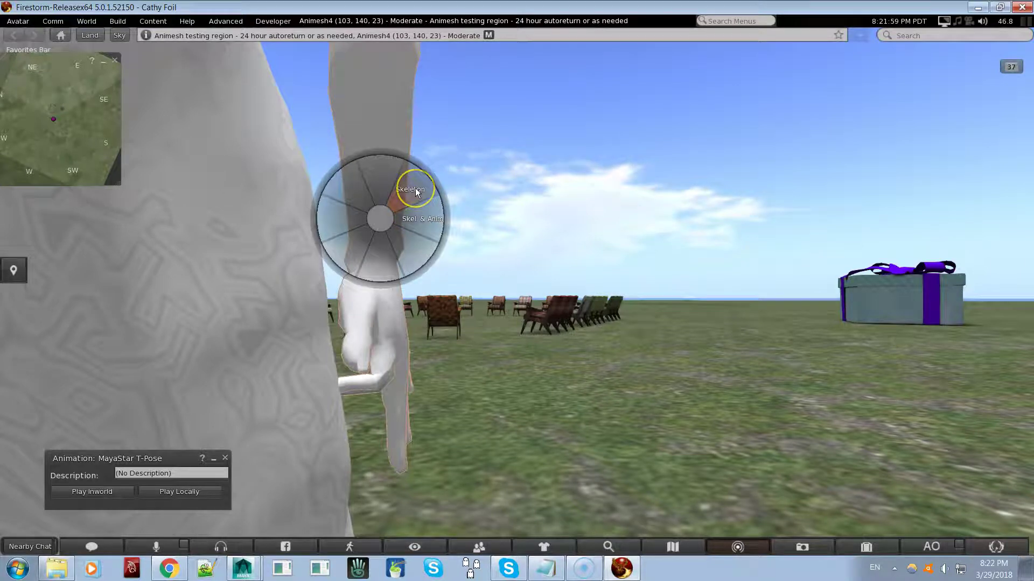
left_click(425, 221)
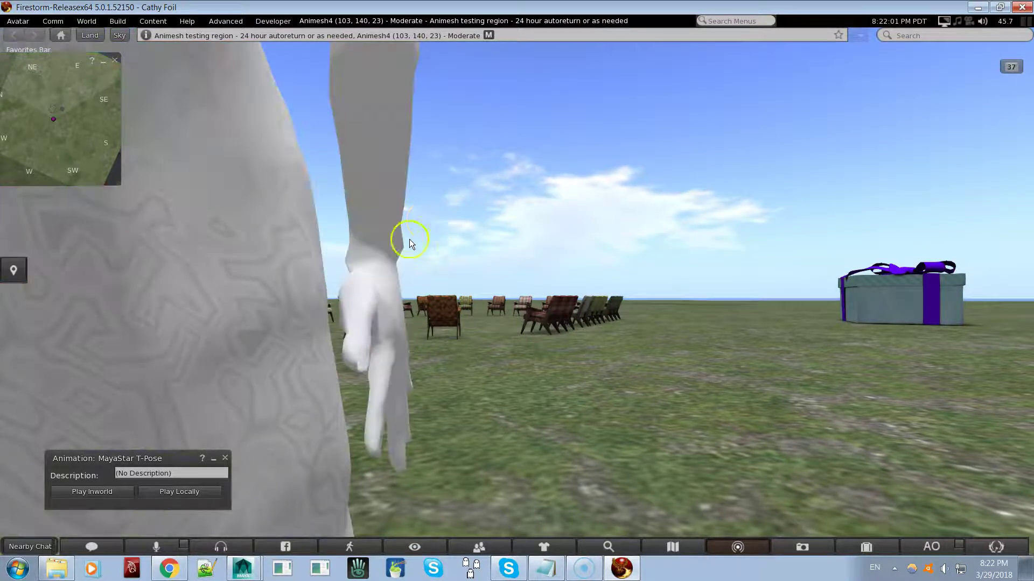
- Start a new animation upload and load DeleteMe6.bvh again
left_click(212, 22)
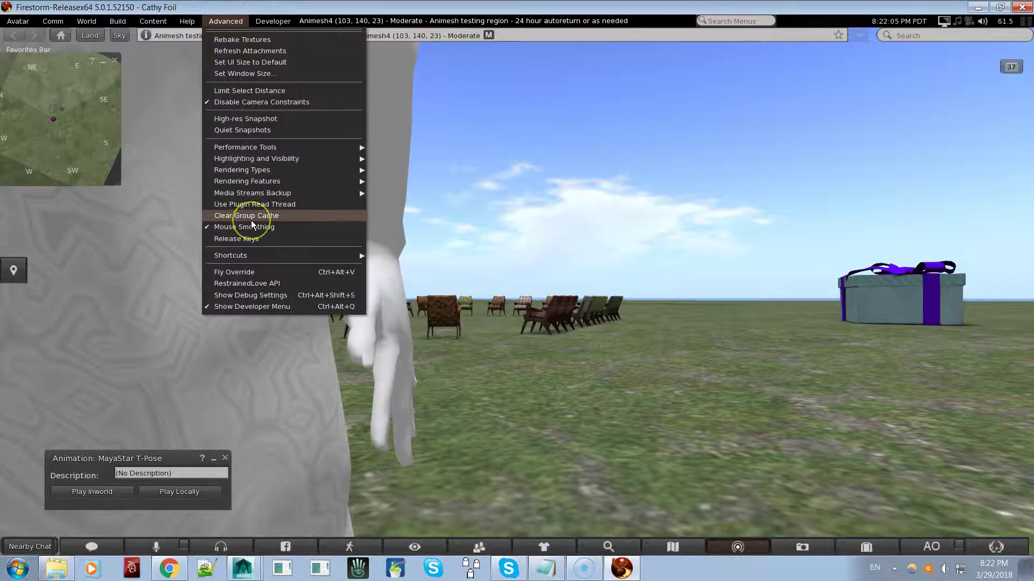
left_click(118, 21)
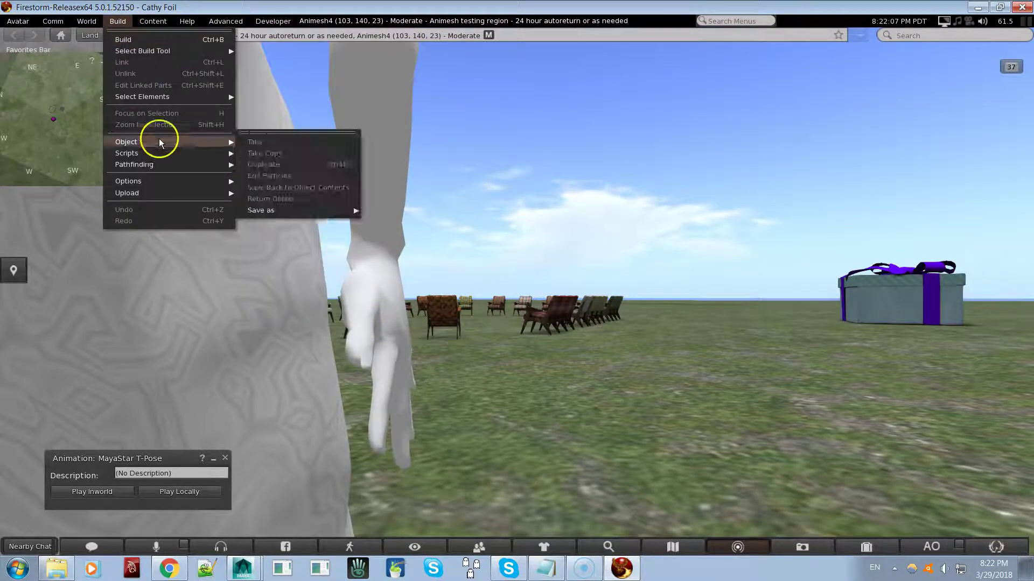
mouse_move(179, 186)
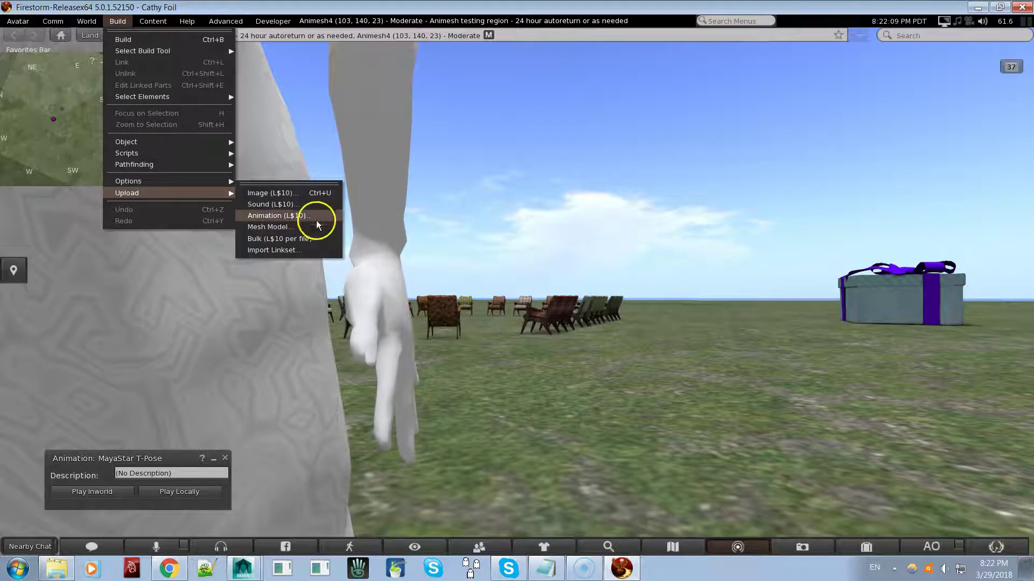
left_click(316, 218)
left_click(400, 144)
double_click(400, 144)
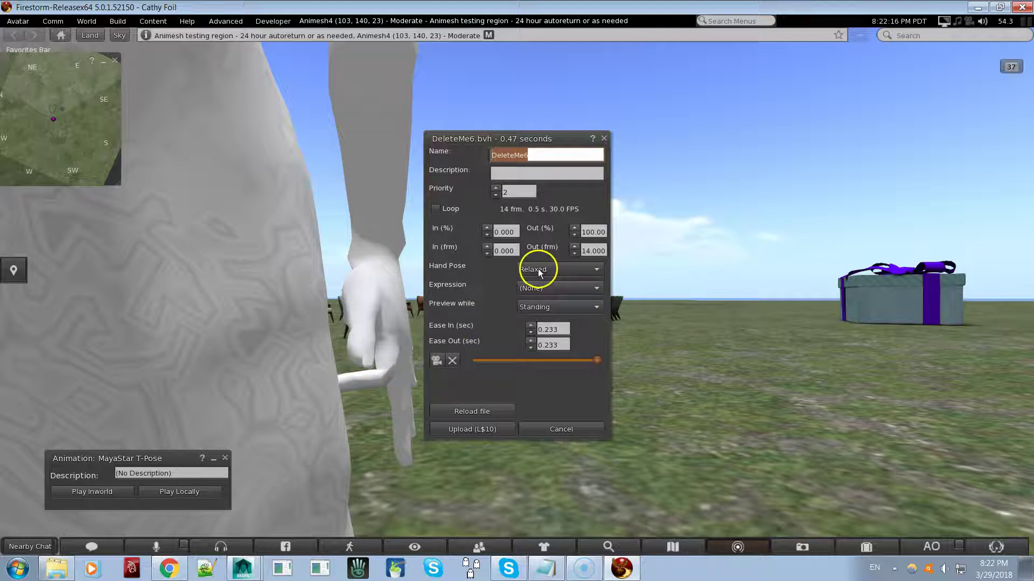
- Stop the preview, enable looping, and set both the In and Out frames of the loop to 7
left_click(454, 356)
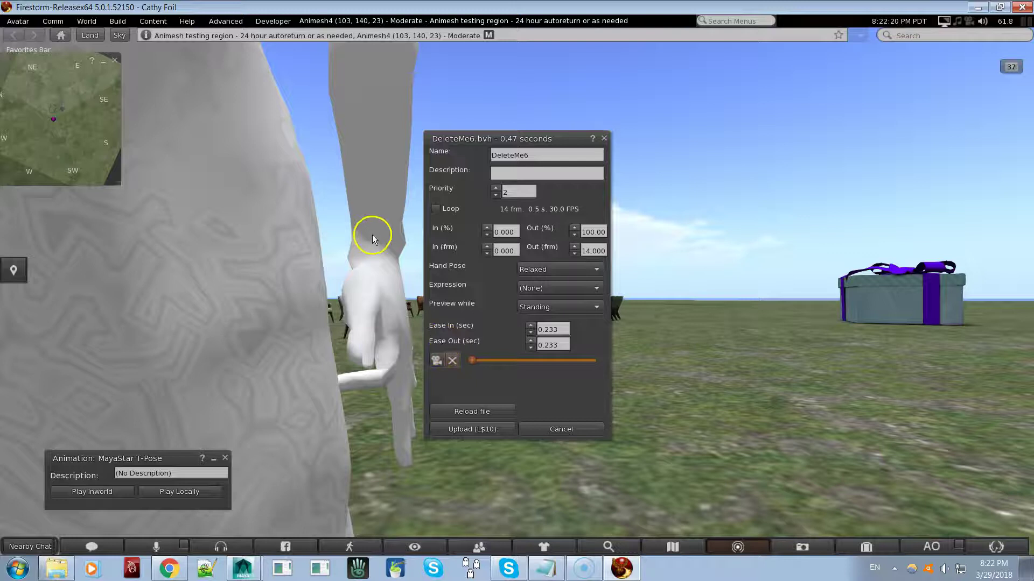
left_click(509, 252)
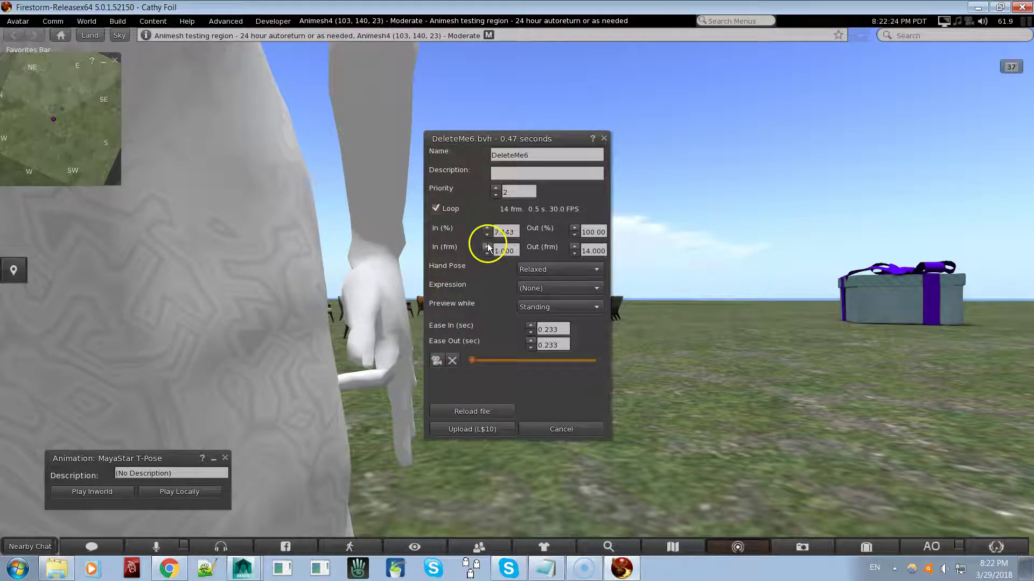
left_click(489, 248)
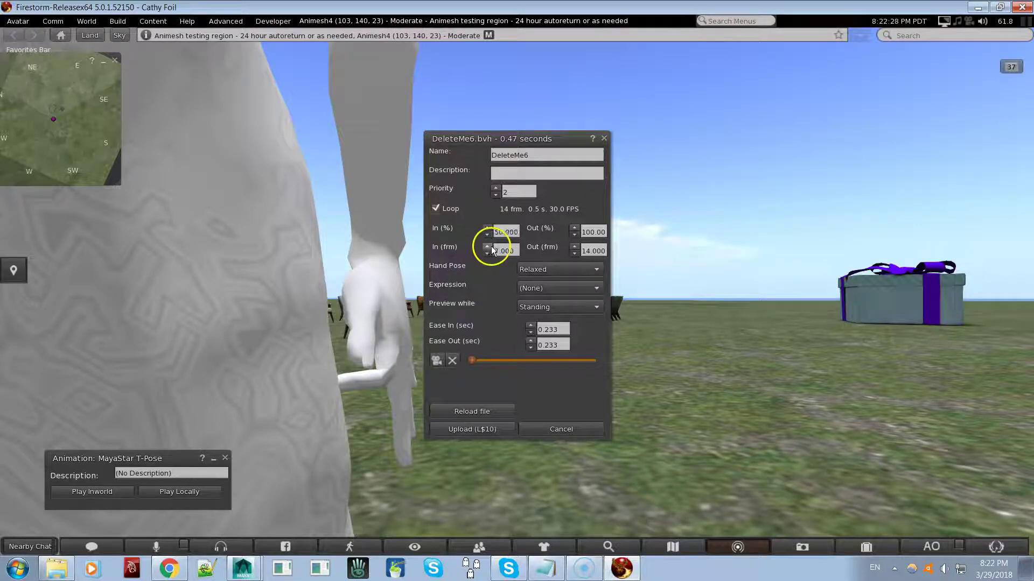
left_click(576, 252)
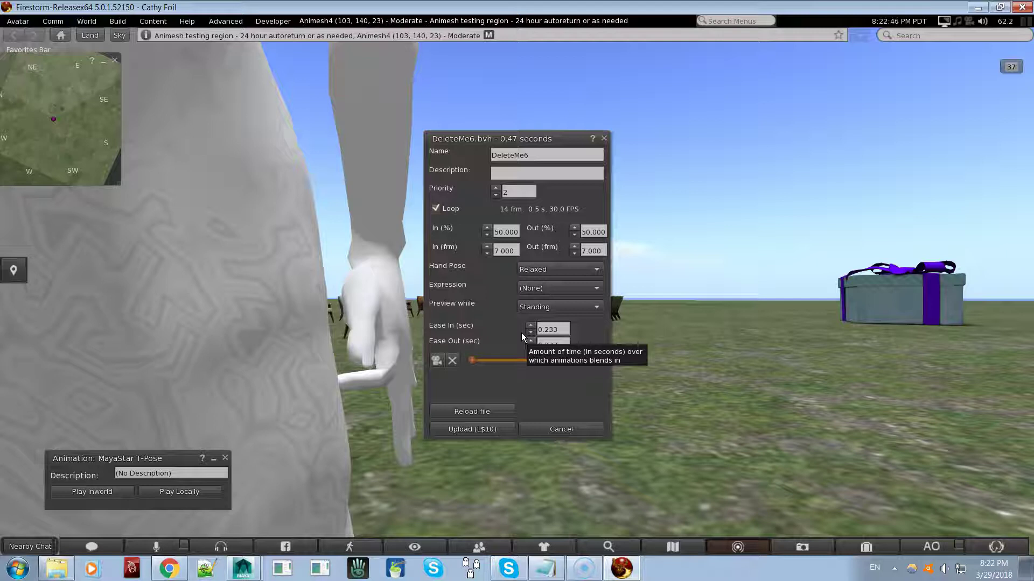
- Preview the animation with the frame 7 loop, inspect the avatar's left hand from another angle, and stop playback
left_click(462, 429)
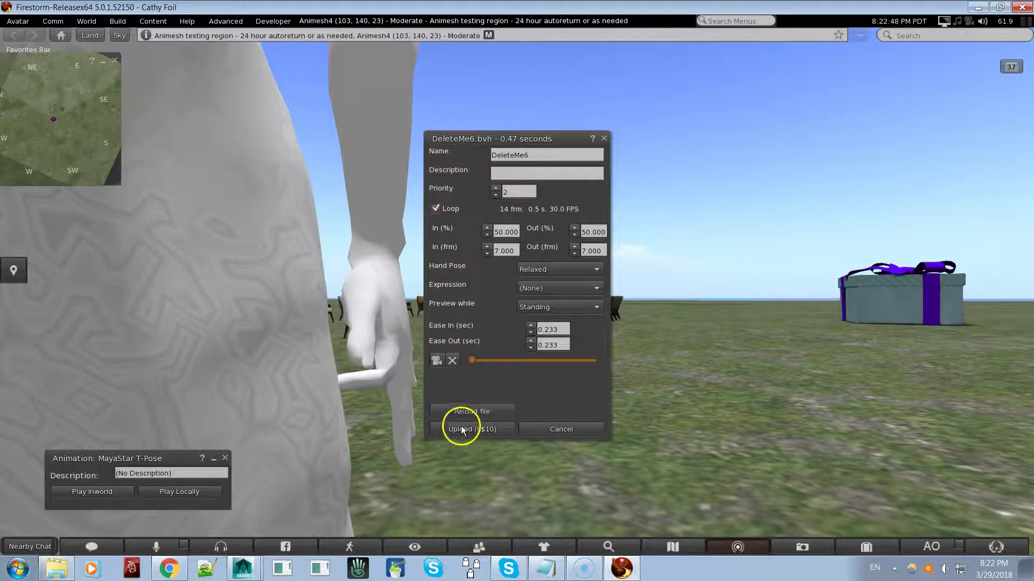
left_click(437, 361)
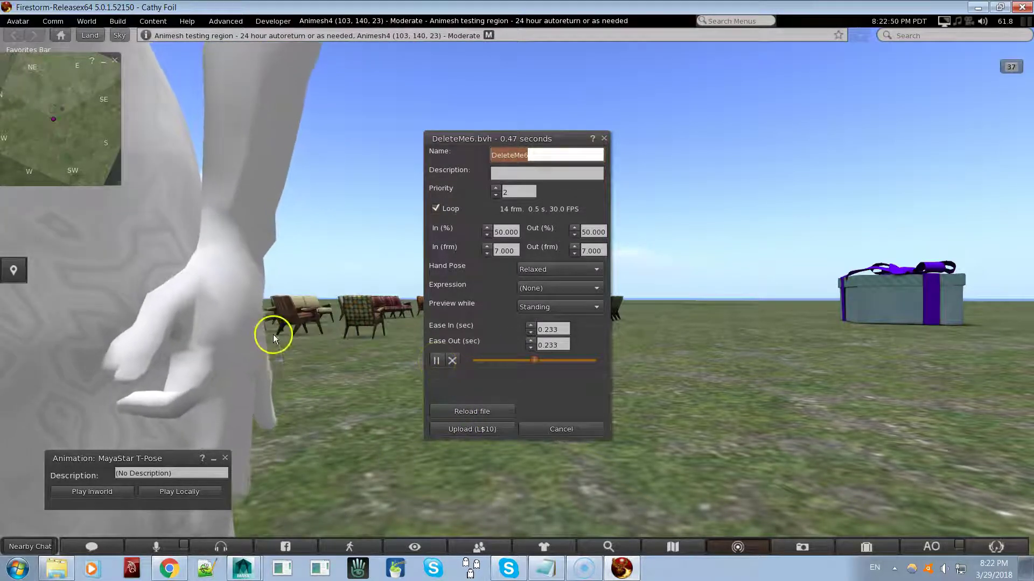
left_click_drag(238, 361, 517, 291, "alt")
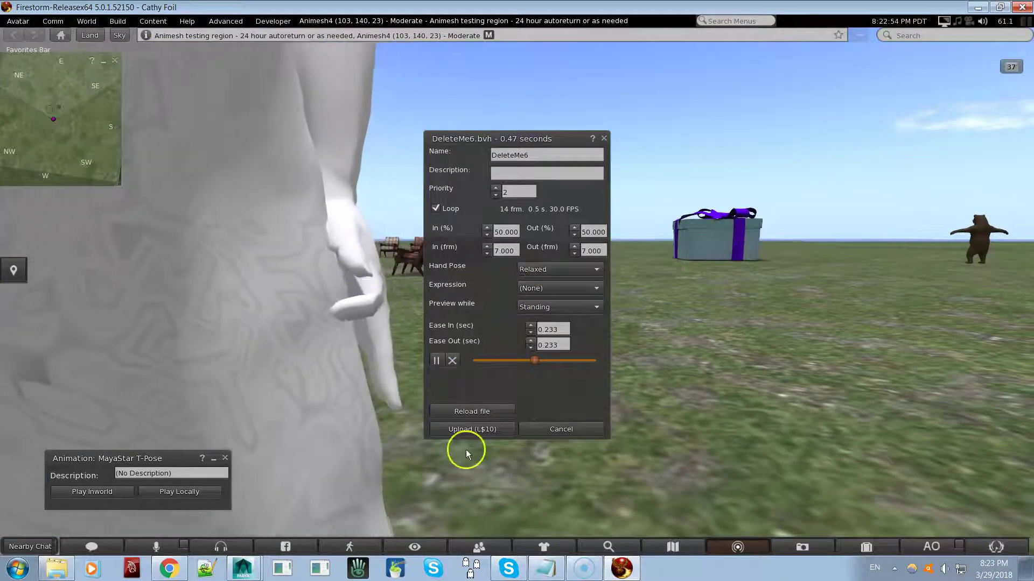
left_click(480, 412)
left_click(451, 360)
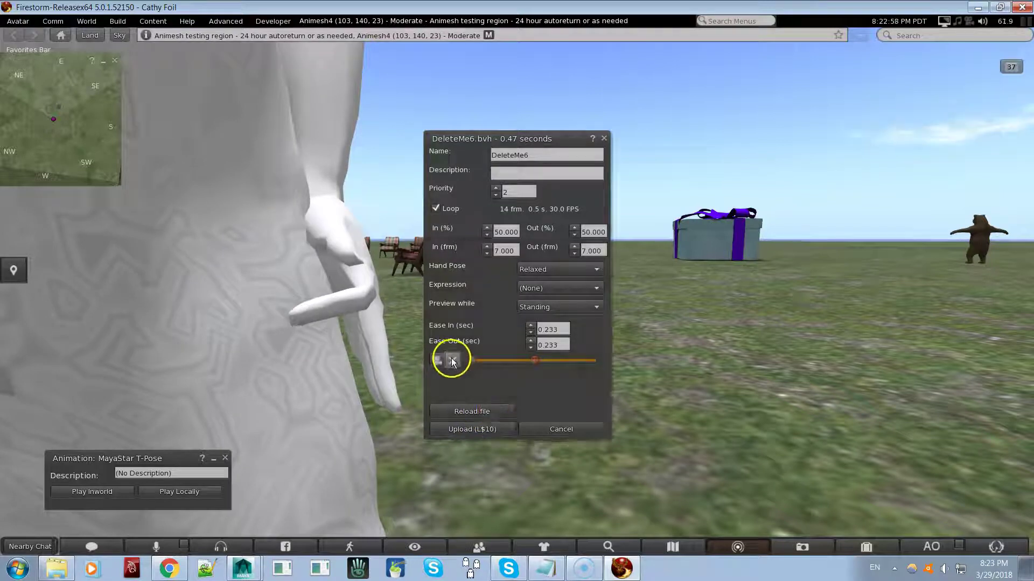
- Name the animation "Finger Animation 1" and upload it
left_click(541, 156)
type("Finger Animation 1")
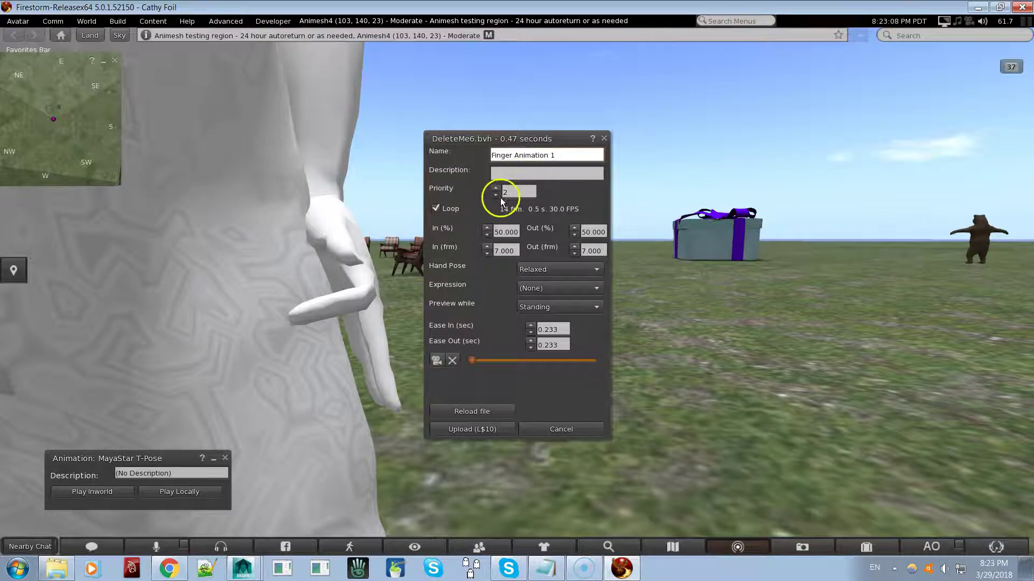
left_click(526, 159)
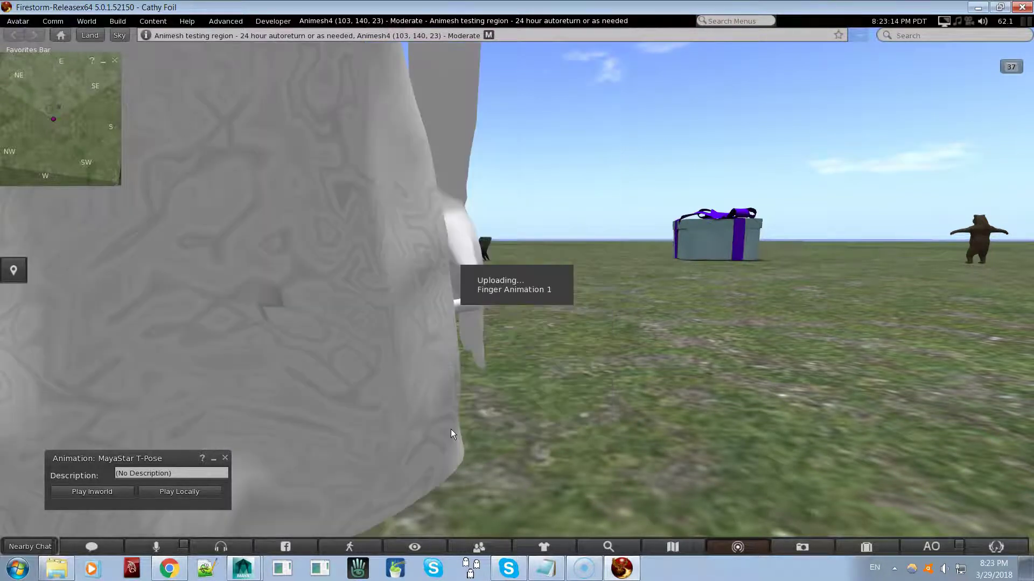
- Open Finger Animation 1 from the inventory's Animations folder, move its window clear of the avatar, and play it inworld
key("BackSpace")
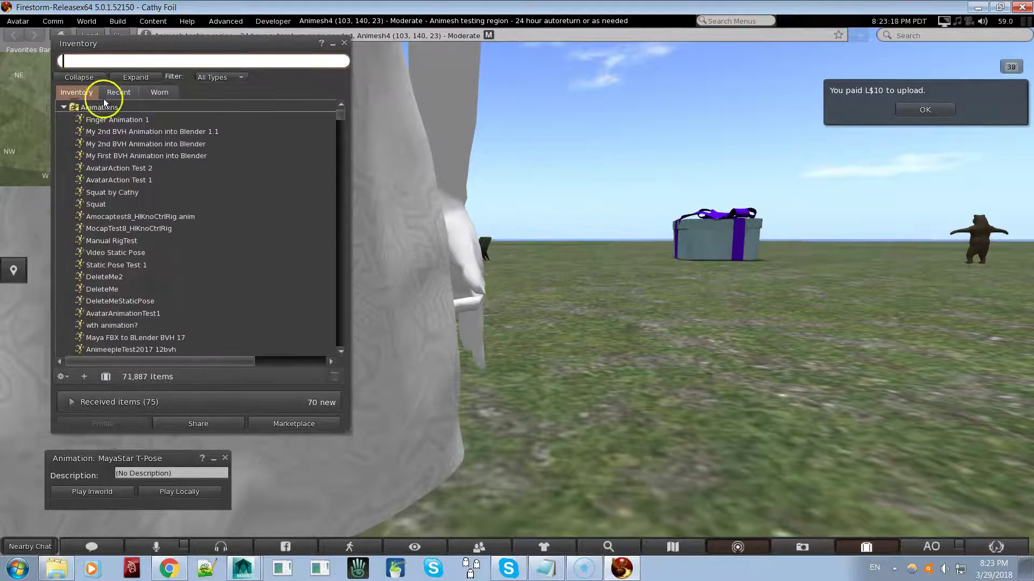
double_click(110, 118)
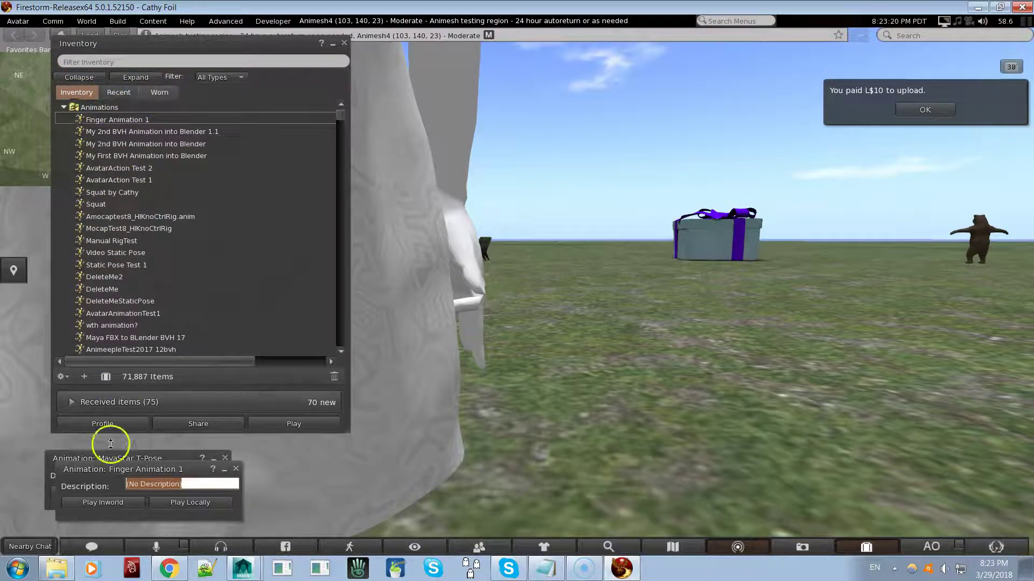
left_click_drag(122, 461, 838, 329)
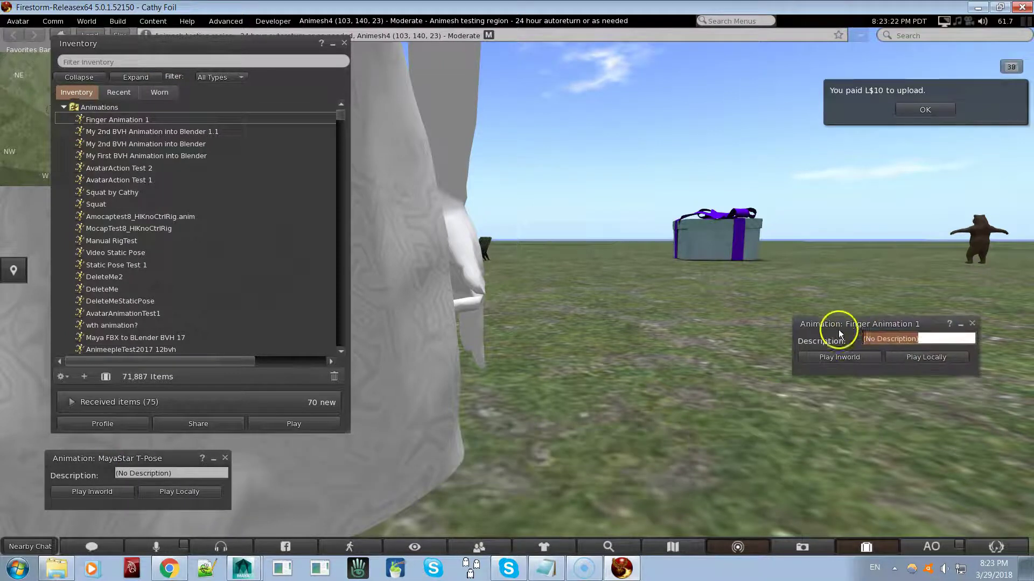
left_click(819, 358)
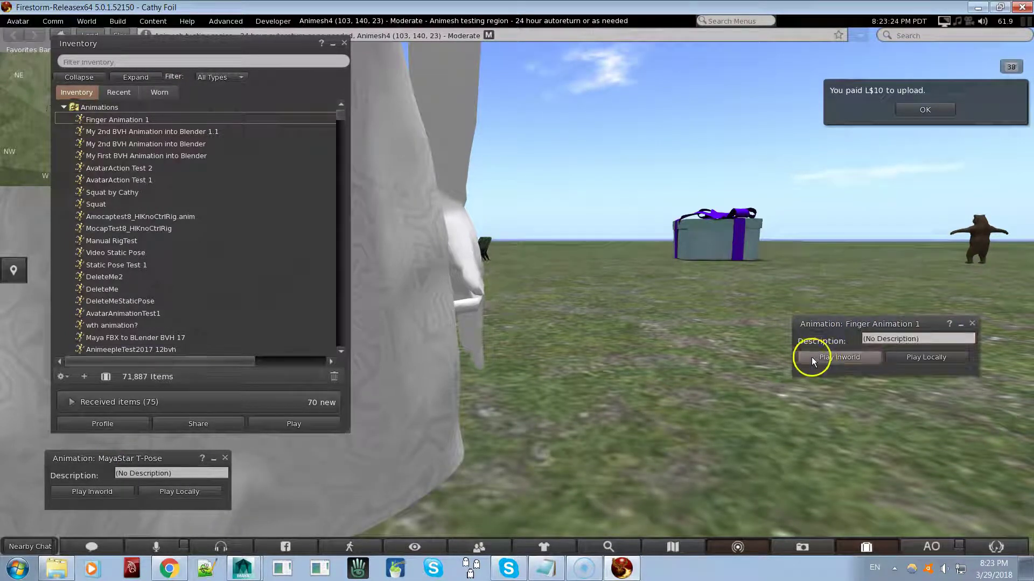
- Reset the avatar's skeleton
right_click(453, 181)
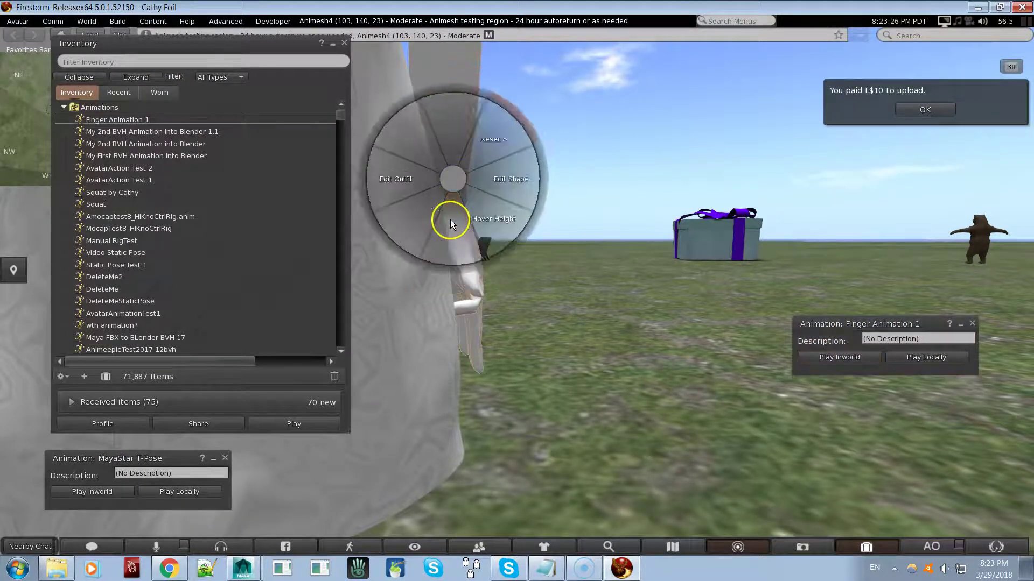
left_click(483, 152)
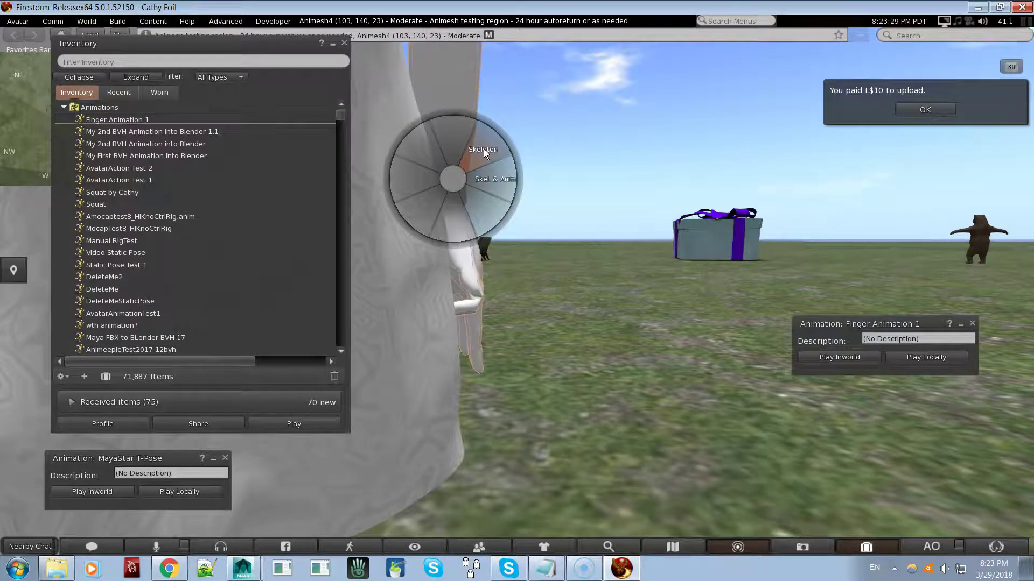
left_click(483, 150)
- Play MayaStar T-Pose and Finger Animation 1 together inworld, with the avatar's outstretched left hand in view
left_click_drag(393, 280, 515, 295, "alt")
left_click(96, 491)
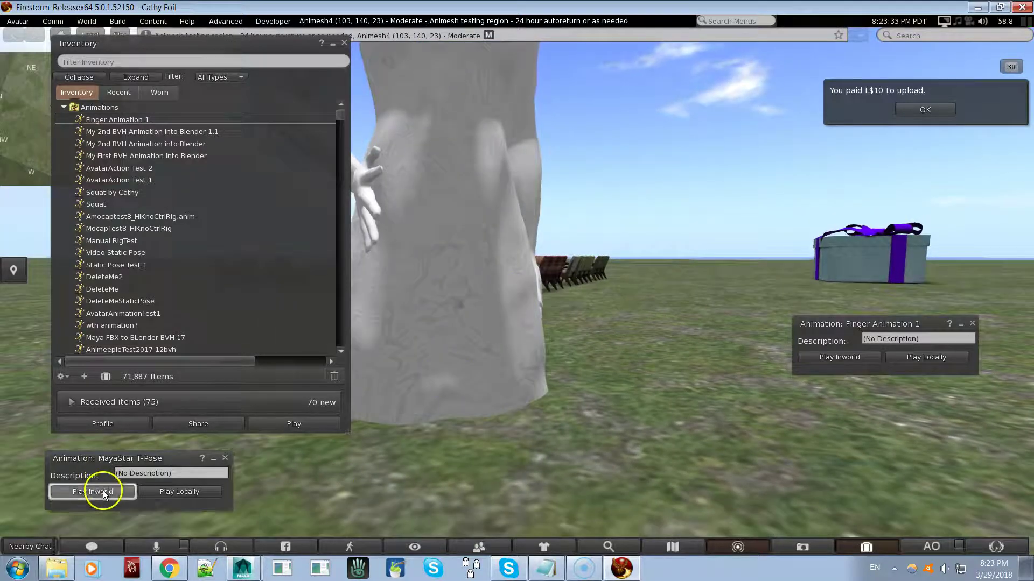
left_click_drag(436, 148, 516, 291, "alt")
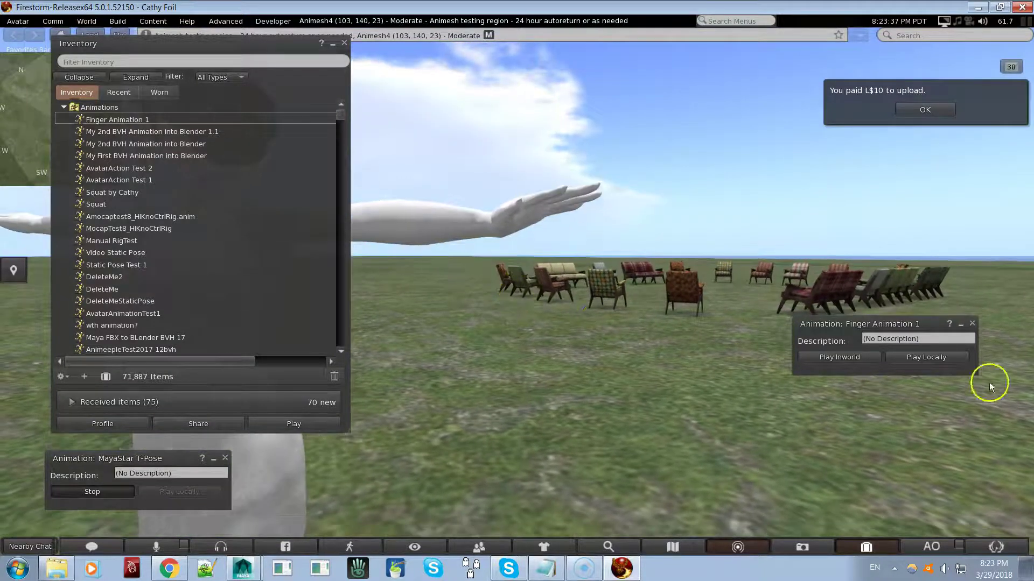
left_click(862, 359)
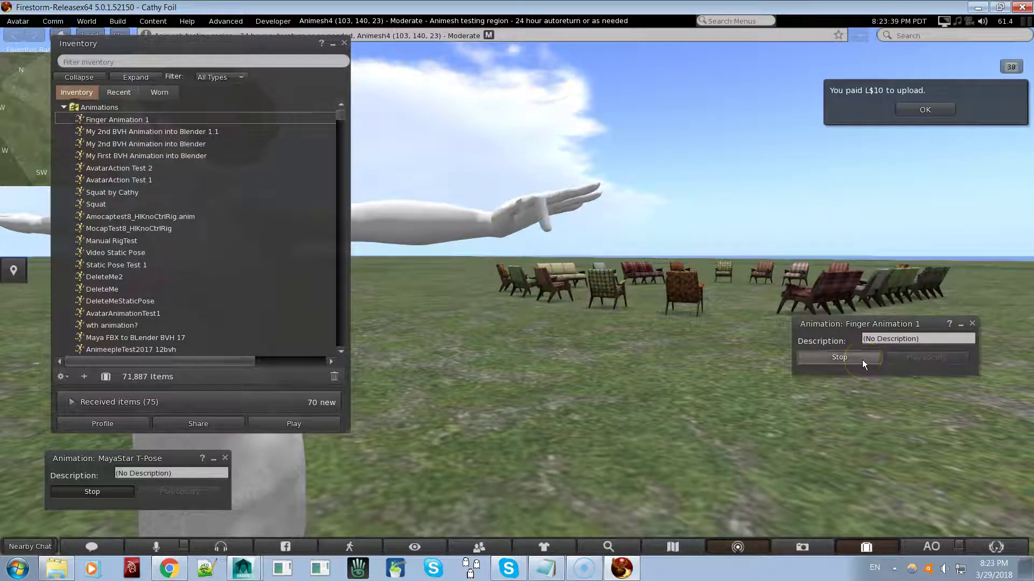
left_click_drag(525, 209, 517, 291, "alt")
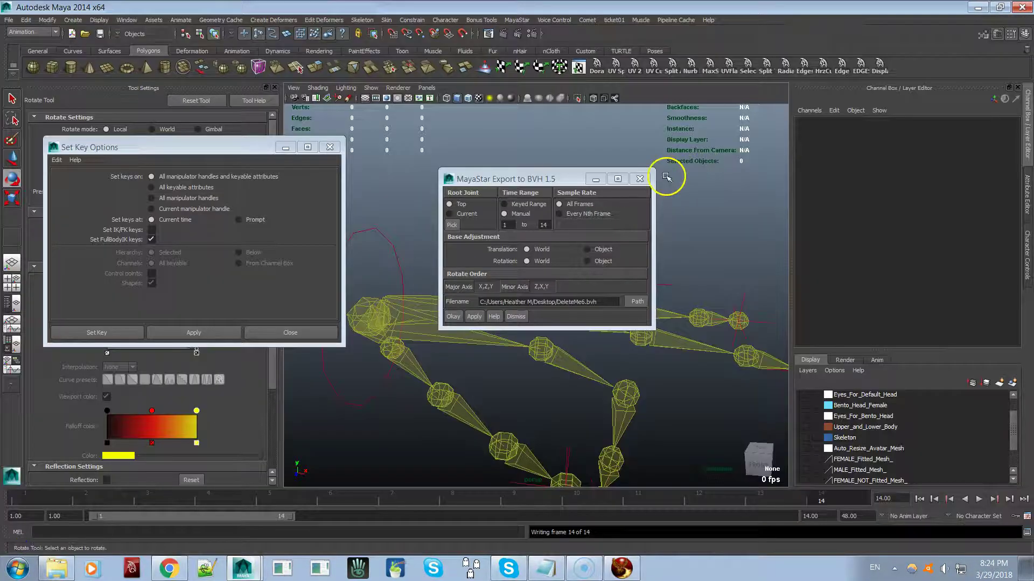
- Close the BVH exporter and undo the left index finger joint's rotation and keyframes back to its straight pose at frame 1
left_click(640, 179)
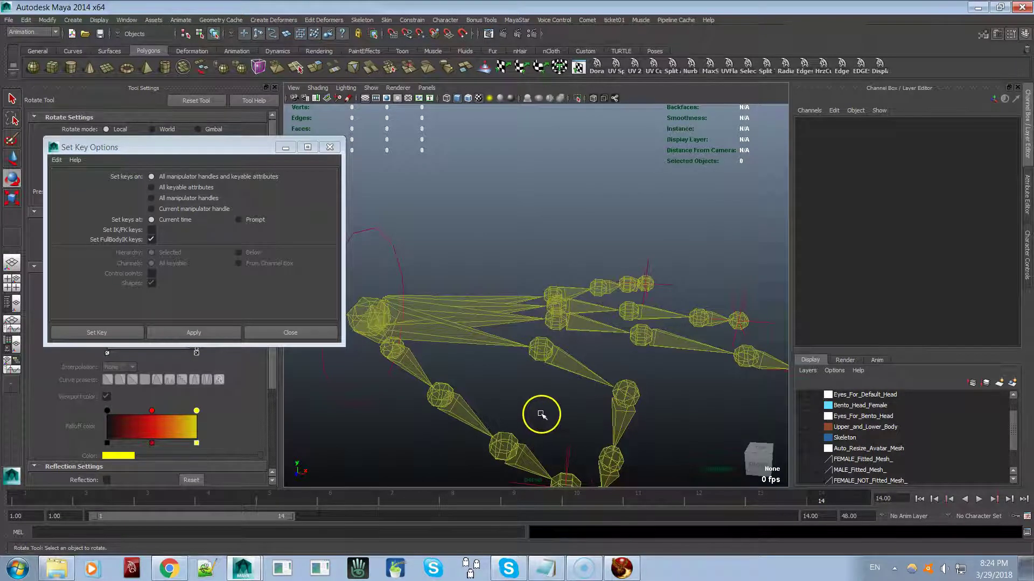
left_click_drag(554, 410, 554, 404, "alt")
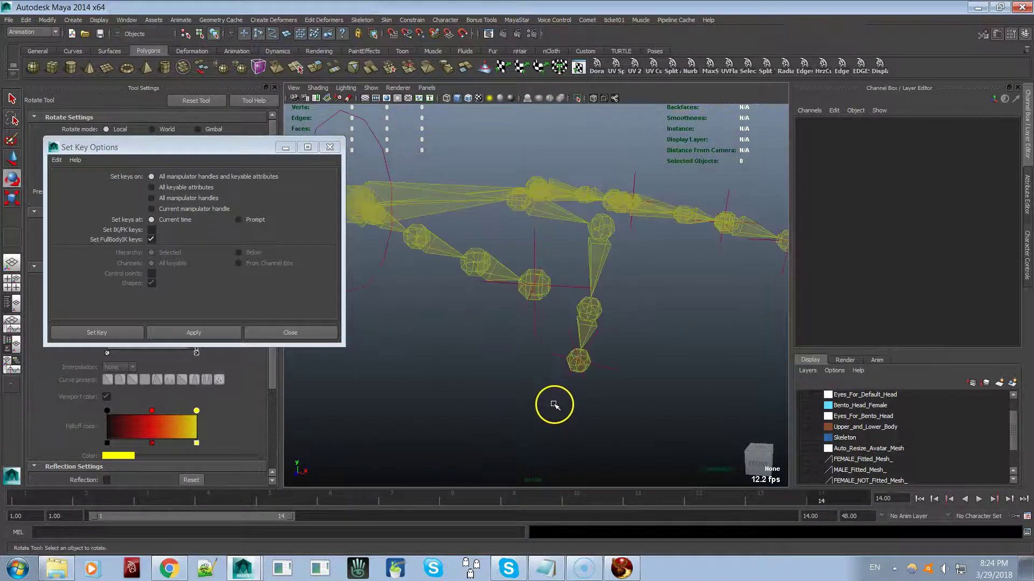
key("ctrl+z")
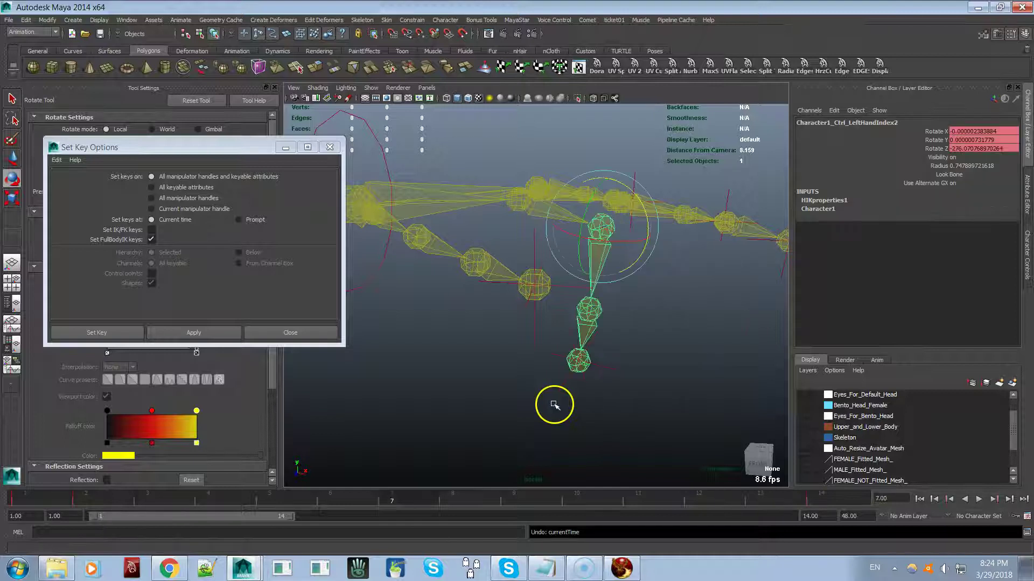
key("ctrl+z")
key("ctrl+z")
key("ctrl+z")
key("ctrl+z")
key("ctrl+z")
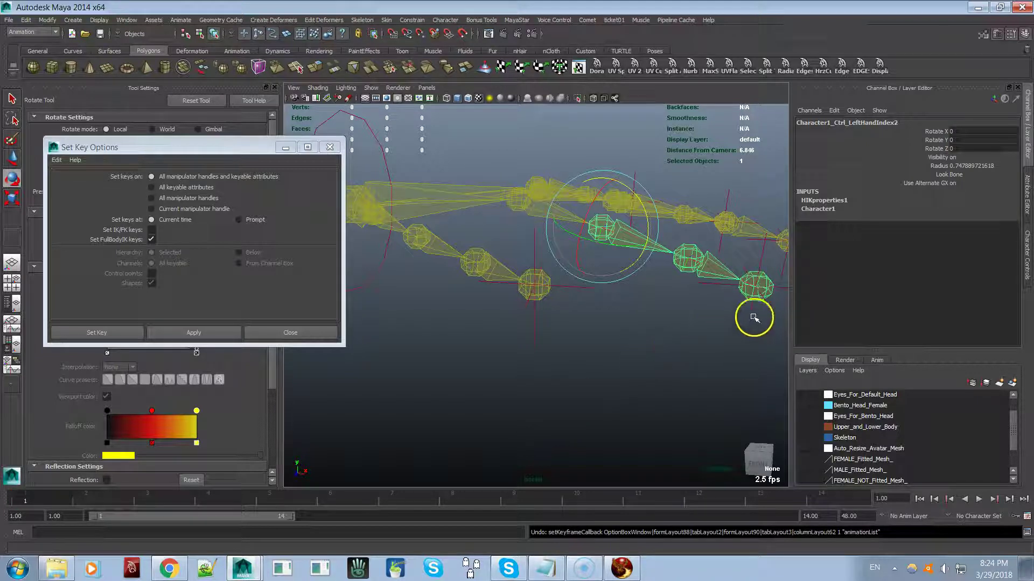
- Select the left index fingertip effector for moving, close the Set Key options, and key it at frame 1
left_click(750, 318)
left_click_drag(646, 383, 636, 391, "alt")
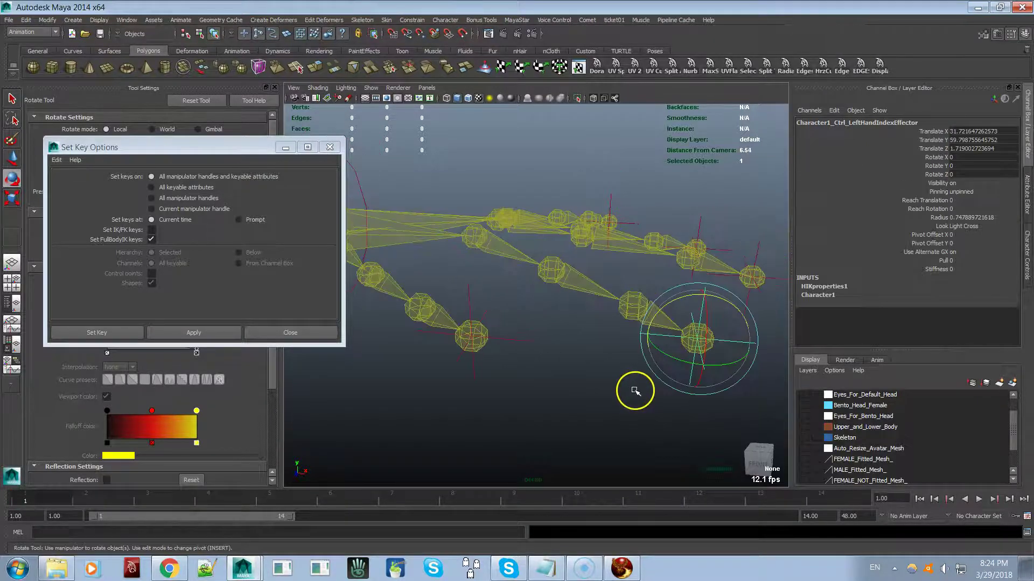
key("w")
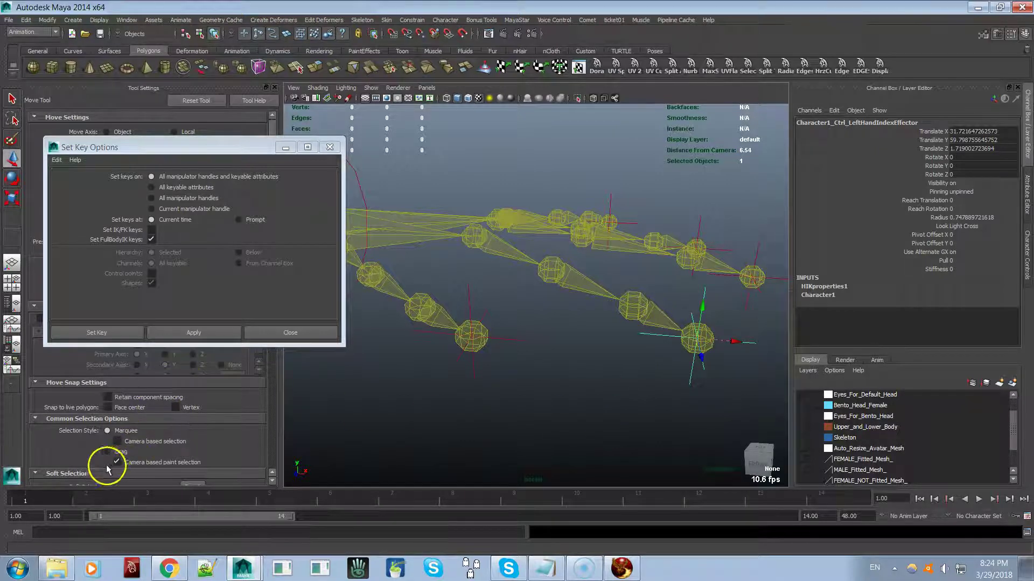
left_click(178, 20)
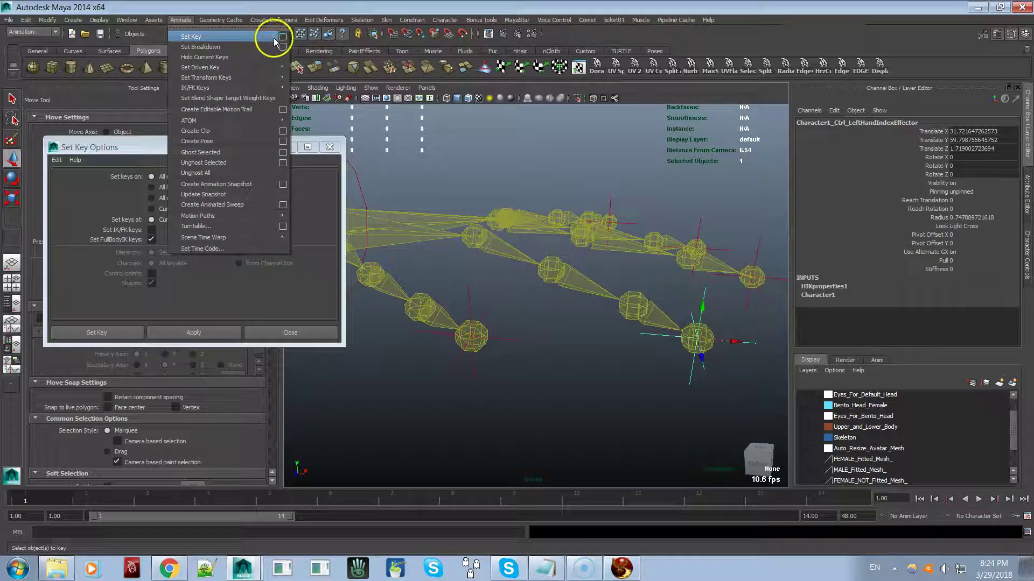
left_click(330, 147)
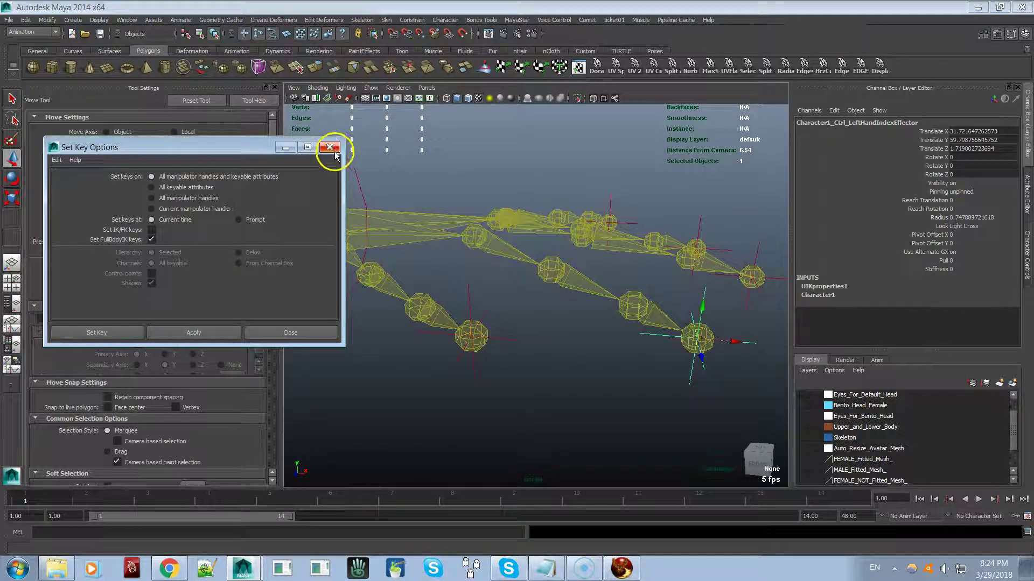
left_click(329, 147)
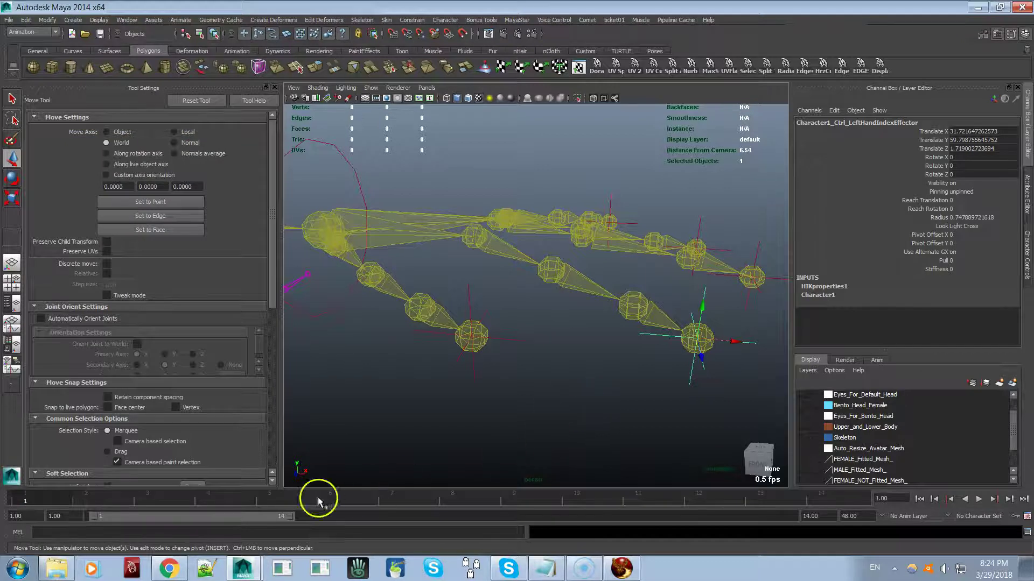
key("s")
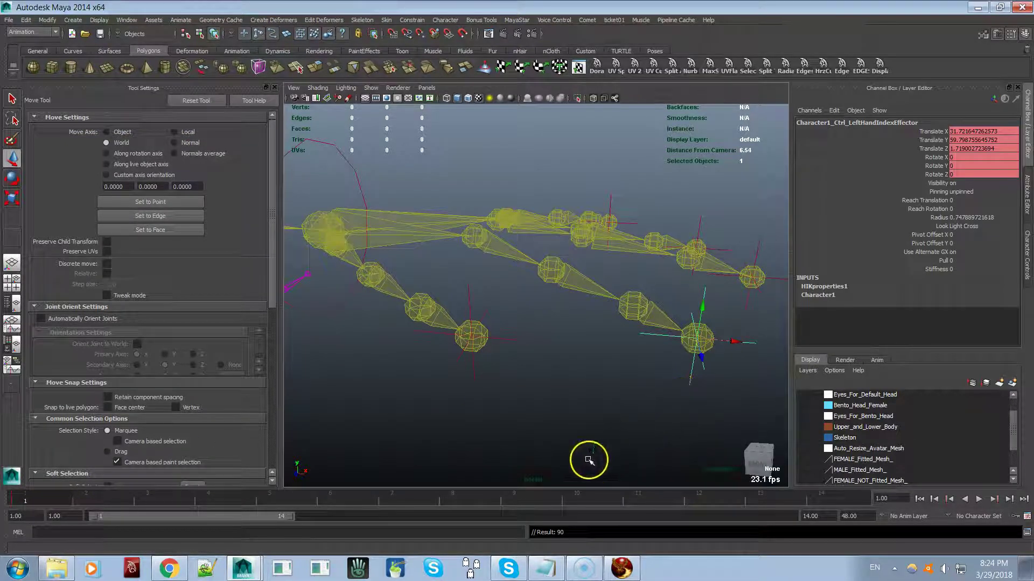
- At frame 2, move the left index effector inward and down so the finger curls to the thumb tip
left_click(90, 494)
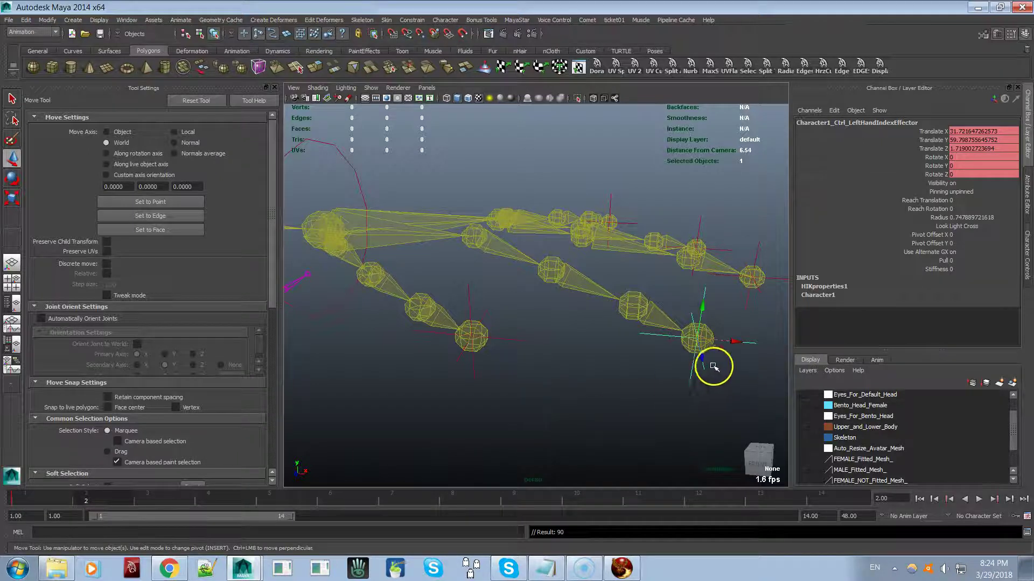
left_click_drag(697, 340, 651, 330)
left_click_drag(628, 386, 583, 434, "alt")
key("ctrl+z")
left_click_drag(655, 392, 641, 323, "alt")
left_click_drag(619, 454, 588, 445)
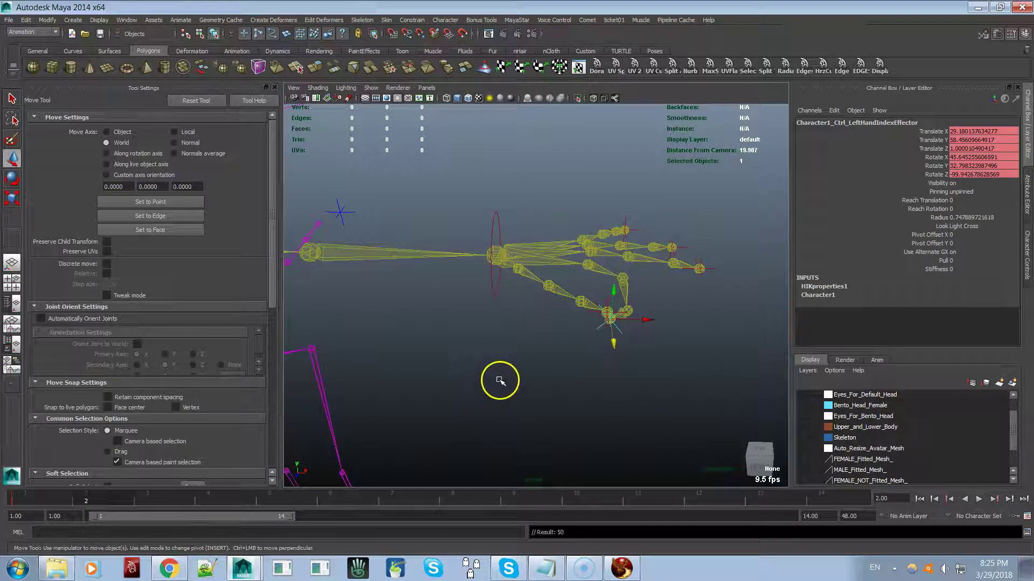
- Key the curled index finger pose at frame 14 and play back the animation
left_click(823, 496)
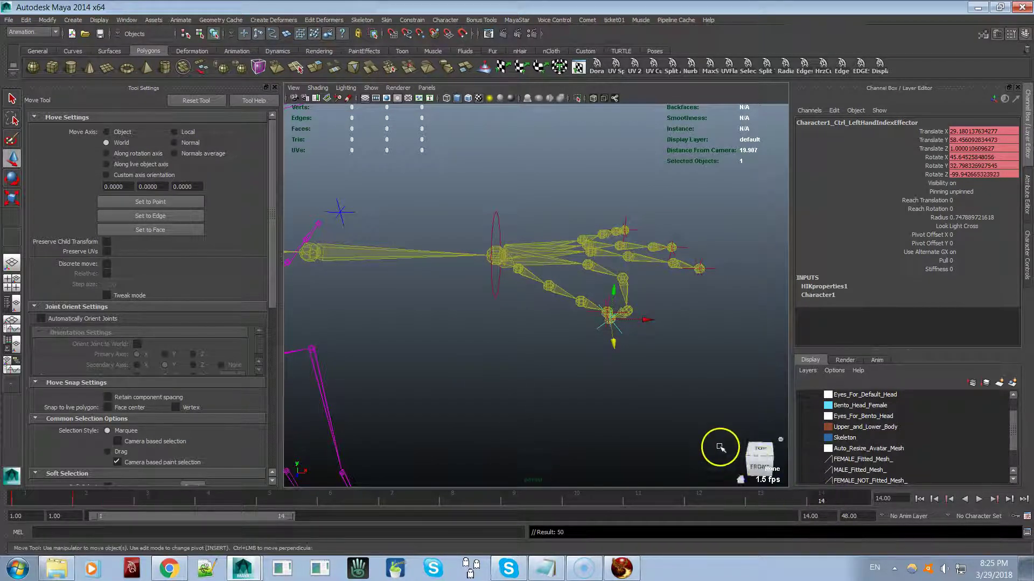
key("alt+v")
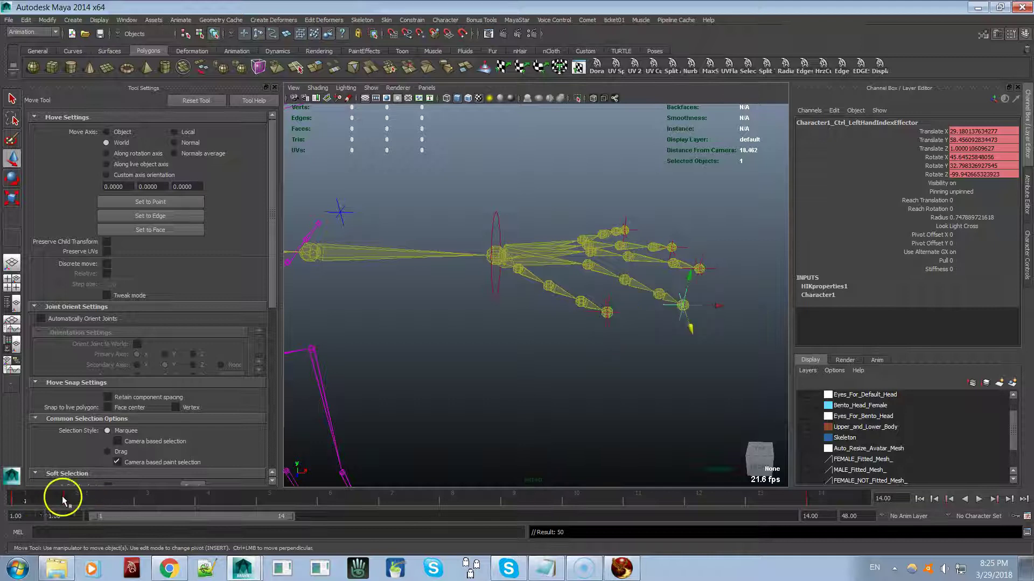
mouse_move(175, 492)
left_mouse_down()
mouse_move(57, 504)
mouse_move(127, 504)
mouse_move(12, 503)
mouse_move(231, 502)
mouse_move(46, 512)
mouse_move(120, 508)
left_mouse_up()
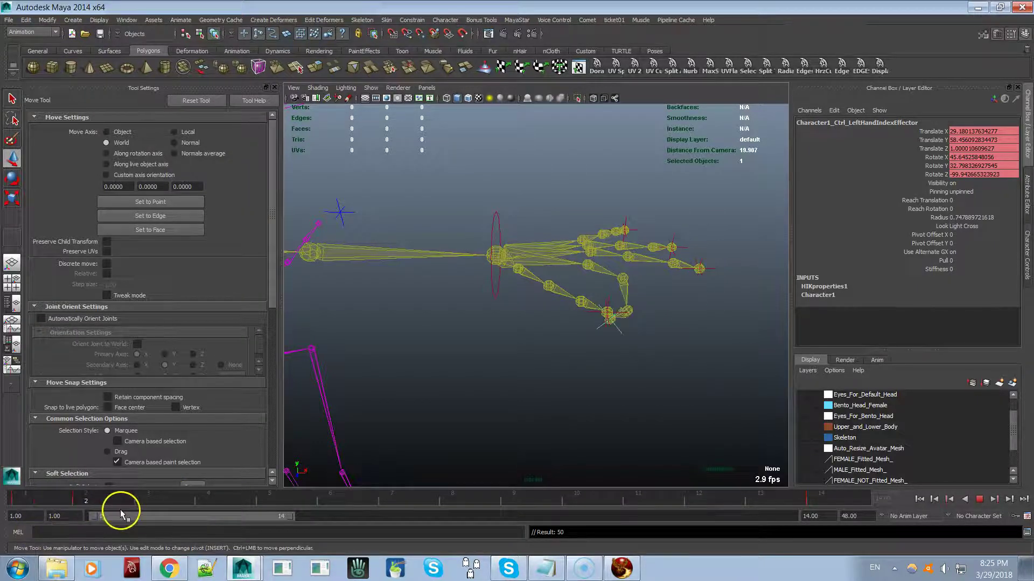
- Show the Upper_and_Lower_Body layer and return to frame 1 with the hand in view
left_click(806, 427)
mouse_move(662, 416)
left_mouse_down("alt")
mouse_move(634, 416)
mouse_move(646, 411)
left_mouse_up("alt")
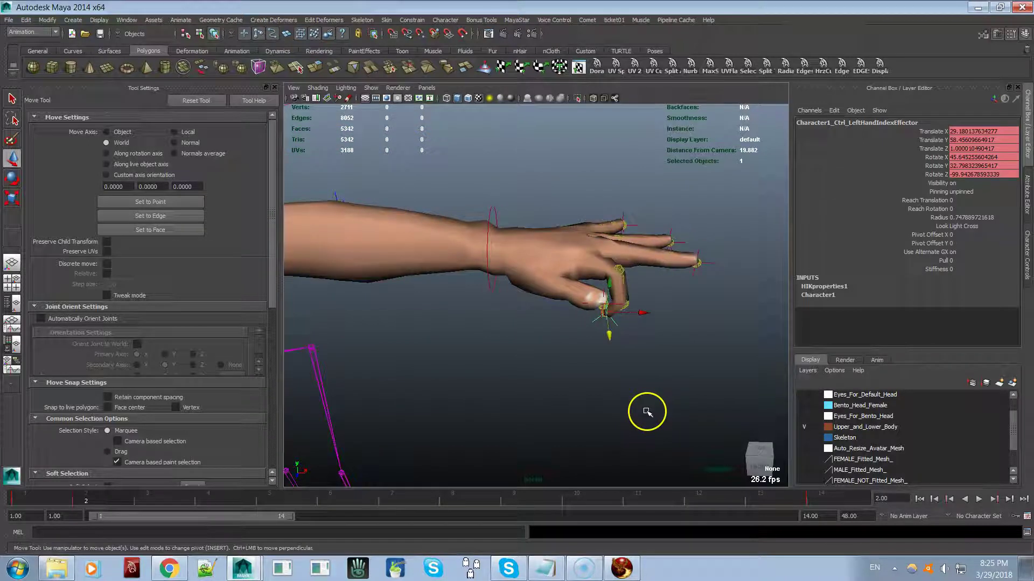
left_click(52, 504)
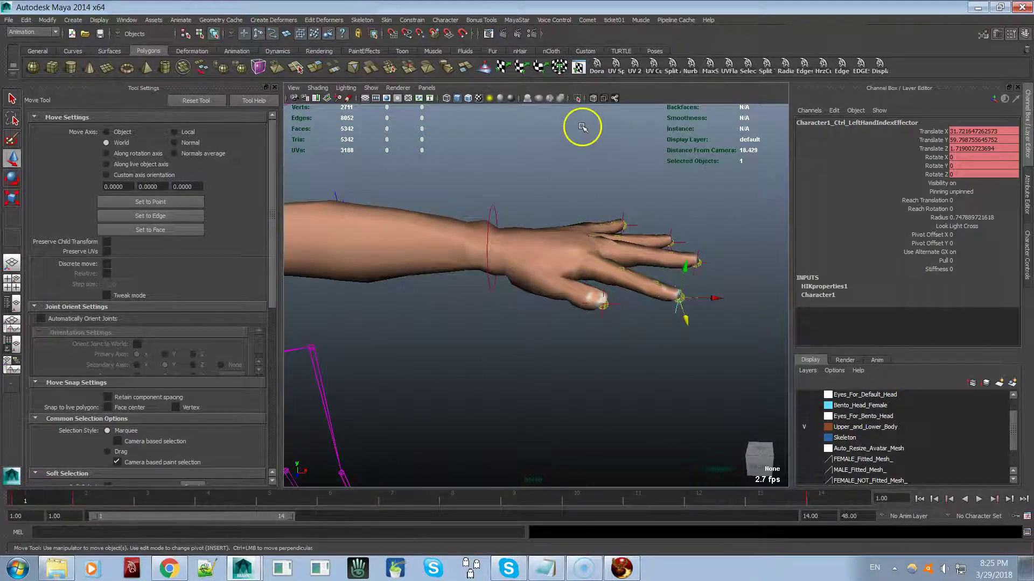
- Export frames 1 to 24 with BVH Export 1.5, overwriting DeleteMe6.bvh, and close the exporter
left_click(522, 20)
mouse_move(527, 35)
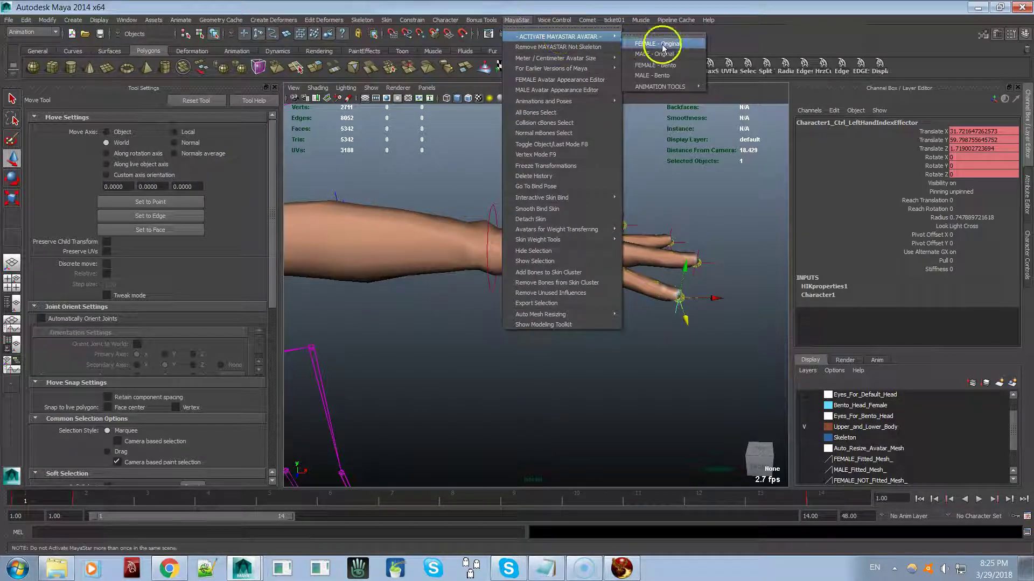
mouse_move(671, 86)
mouse_move(816, 152)
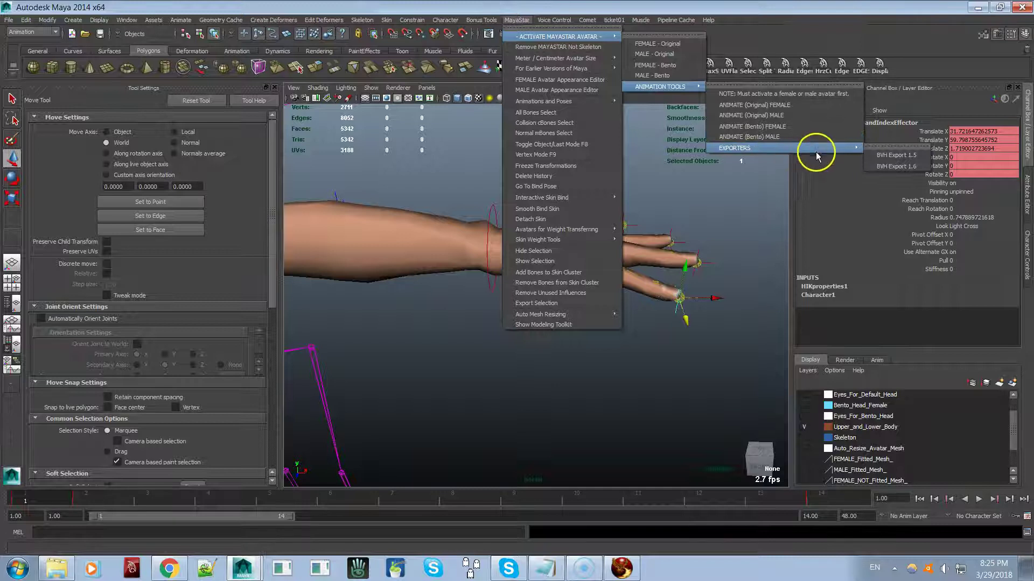
left_click(898, 155)
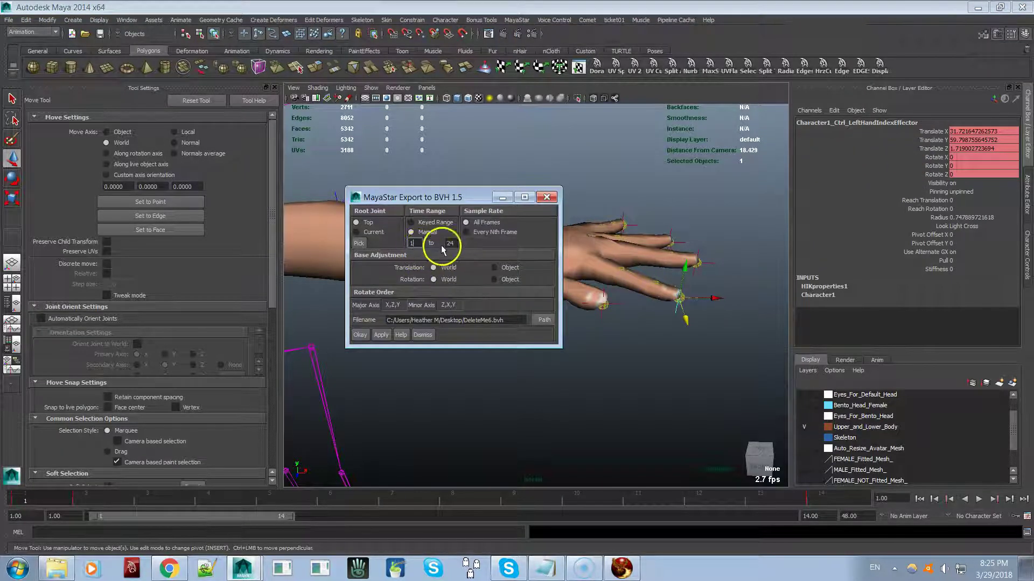
left_click(380, 335)
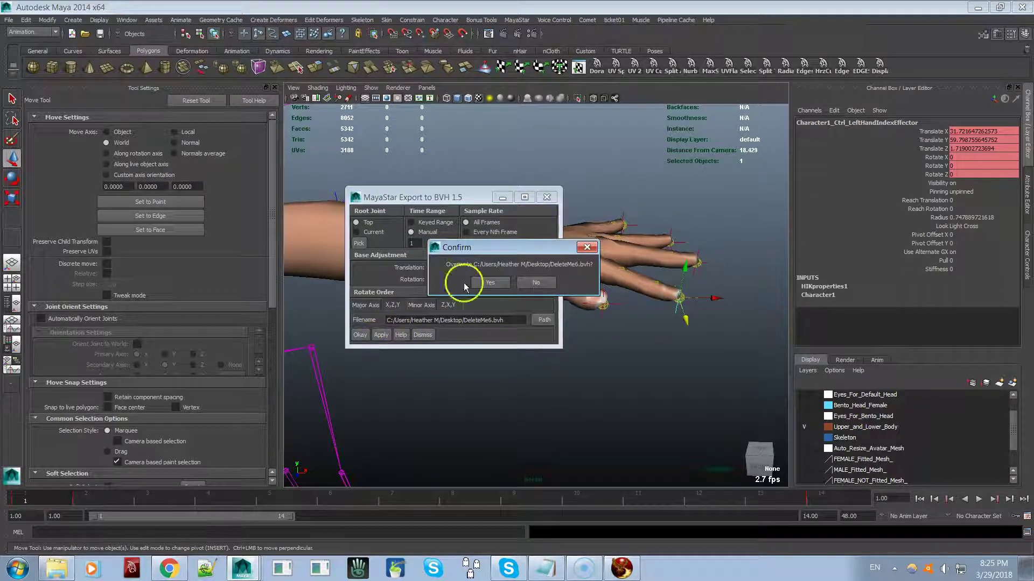
left_click(494, 282)
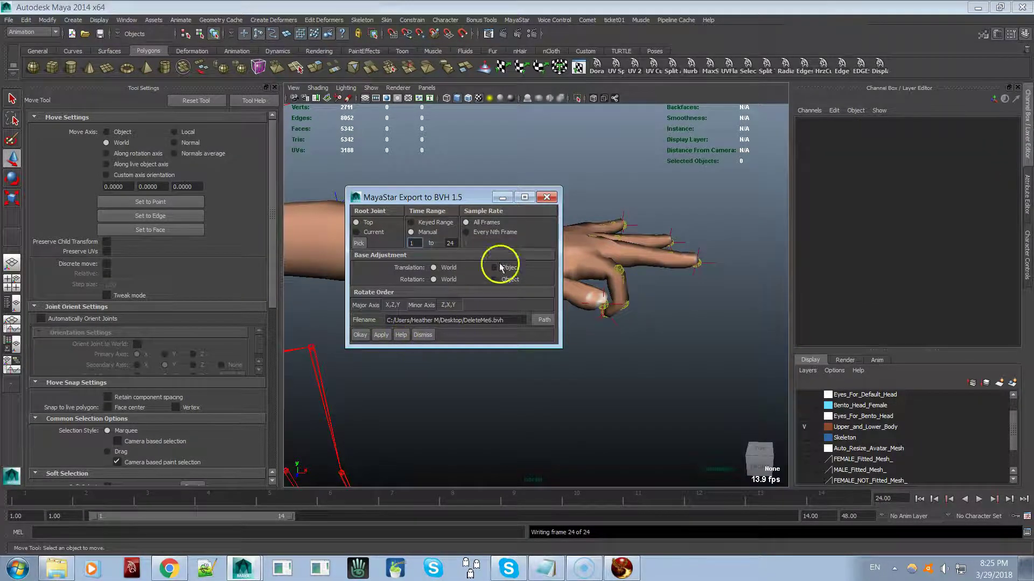
left_click(546, 197)
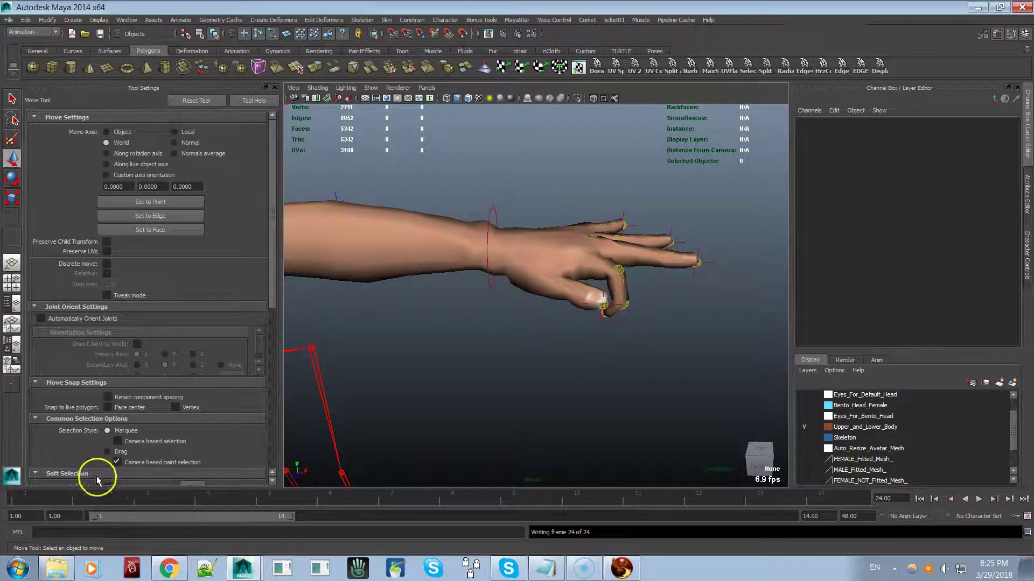
- Select the left index effector and delete its key at frame 14
left_click(53, 499)
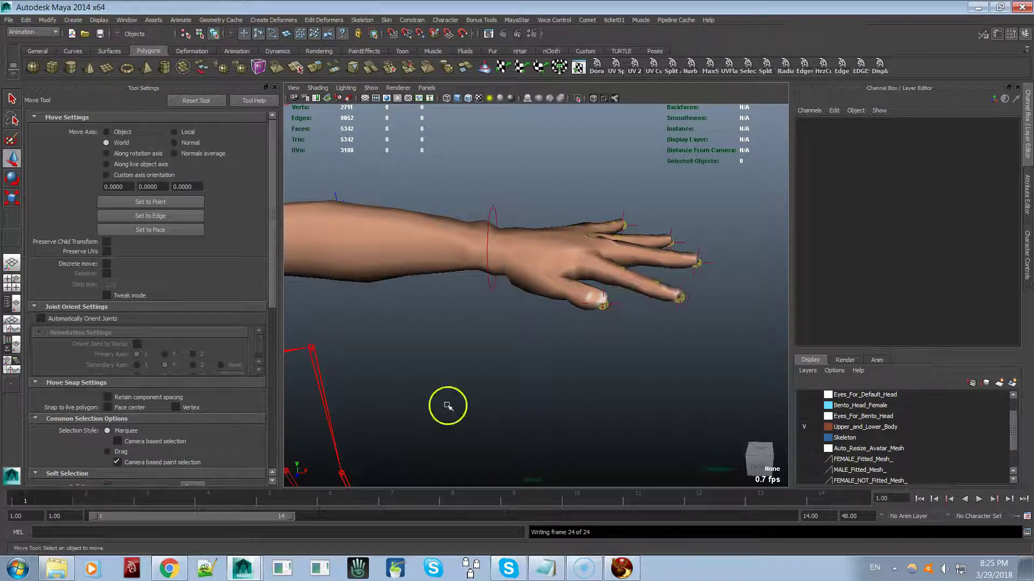
left_click(681, 317)
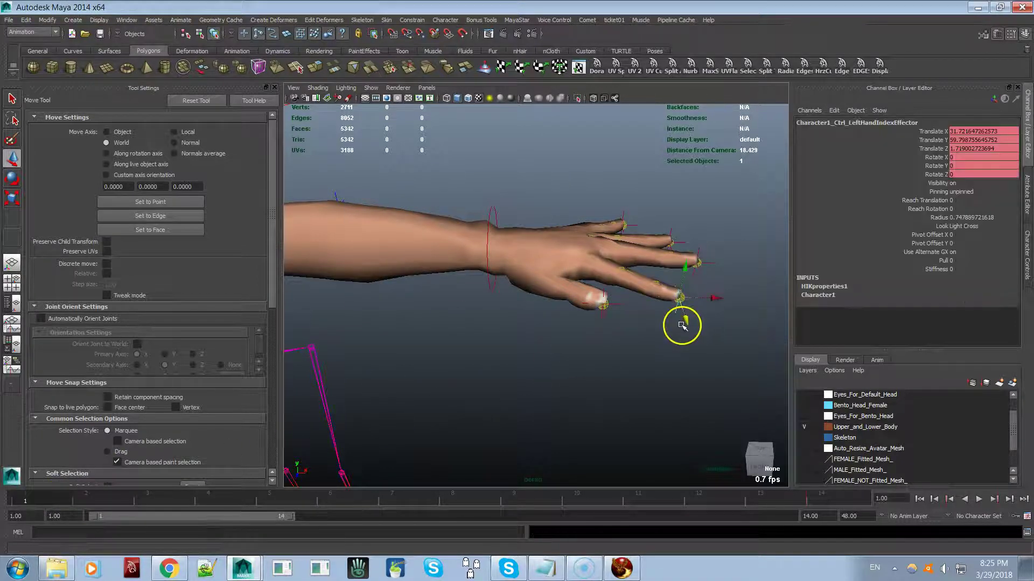
left_click(808, 496)
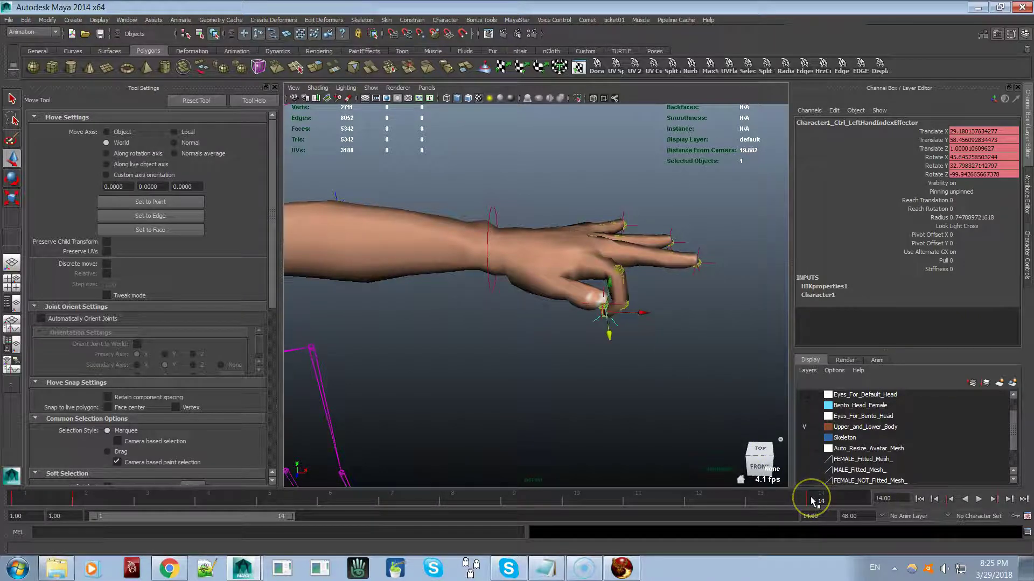
right_click(809, 496)
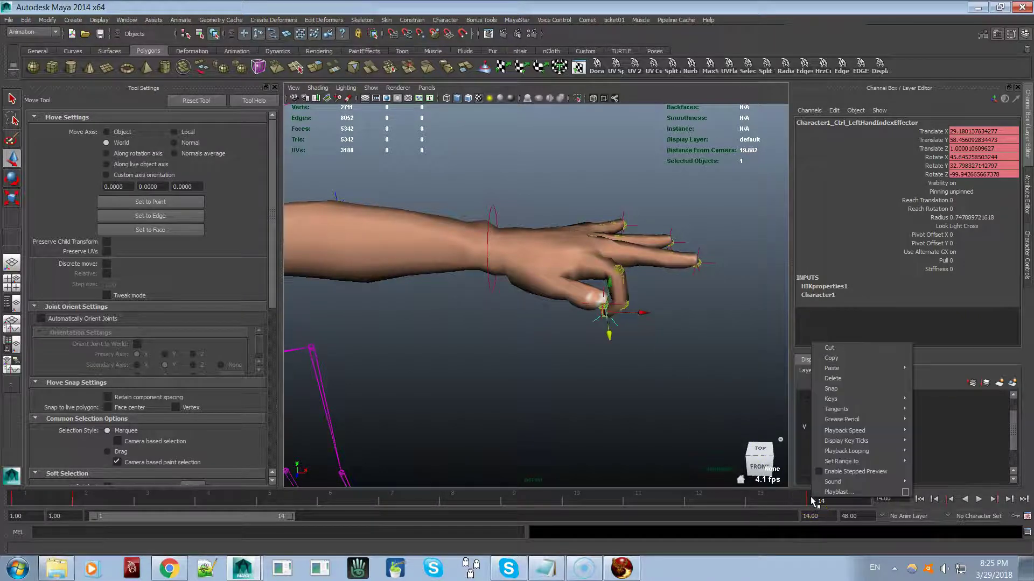
left_click(833, 379)
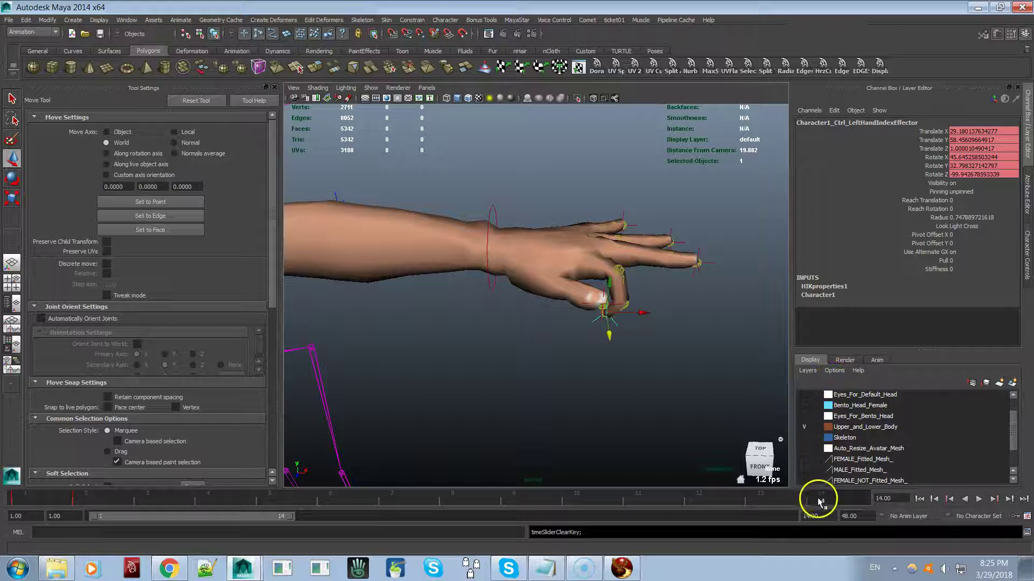
- Copy the left index effector's key from frame 2 and paste it at frame 14
right_click(89, 497)
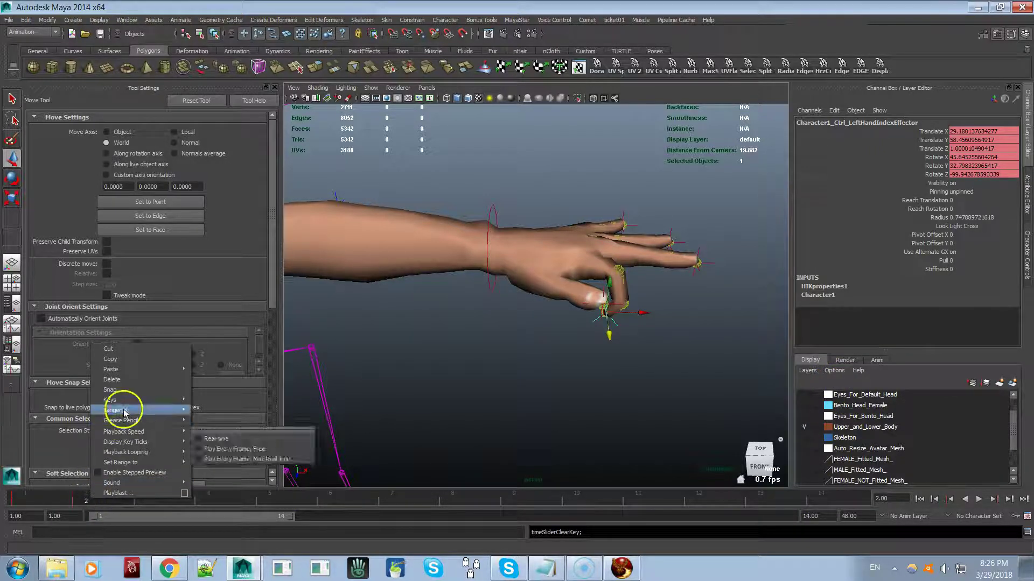
left_click(131, 361)
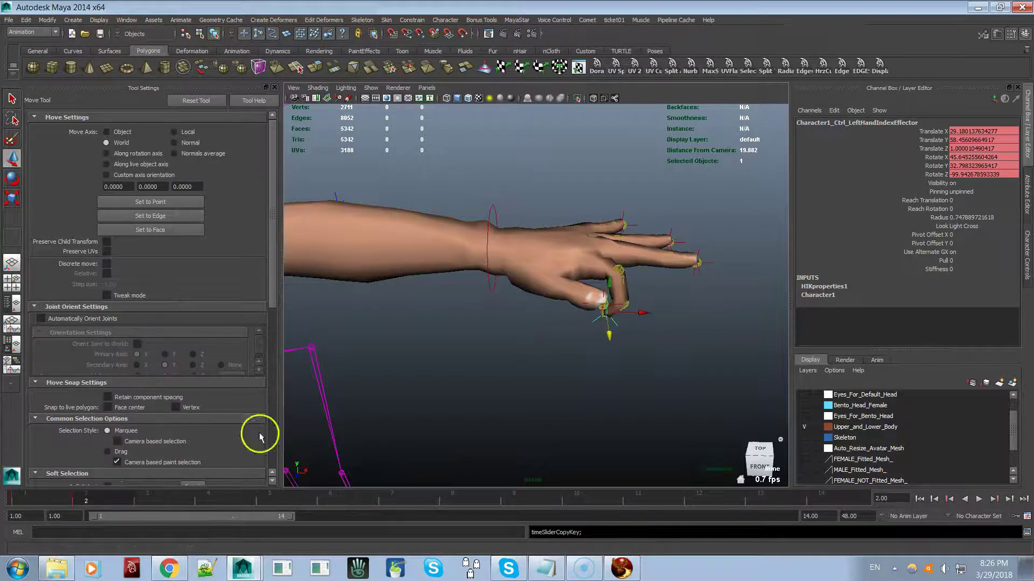
right_click(827, 505)
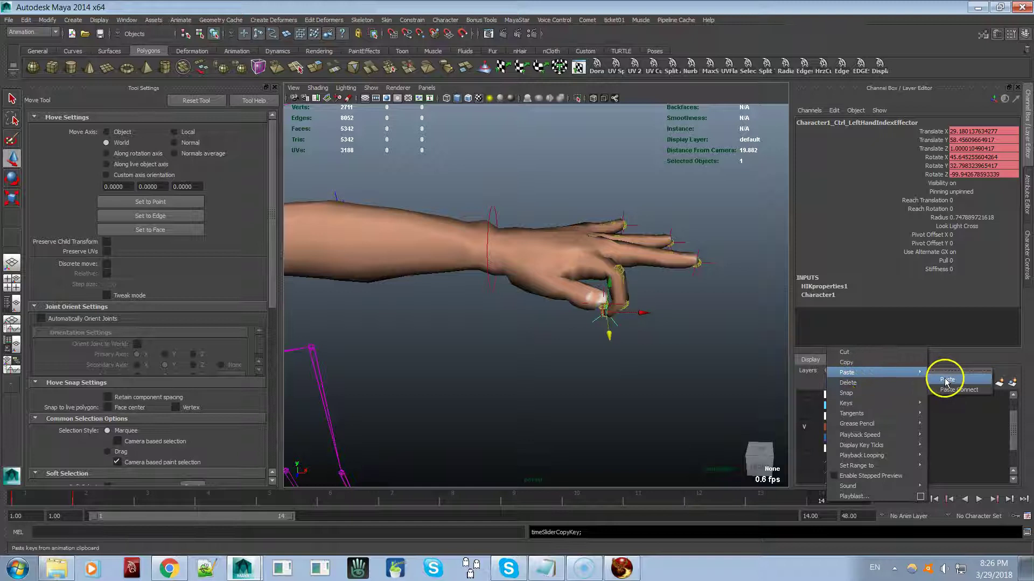
left_click(943, 379)
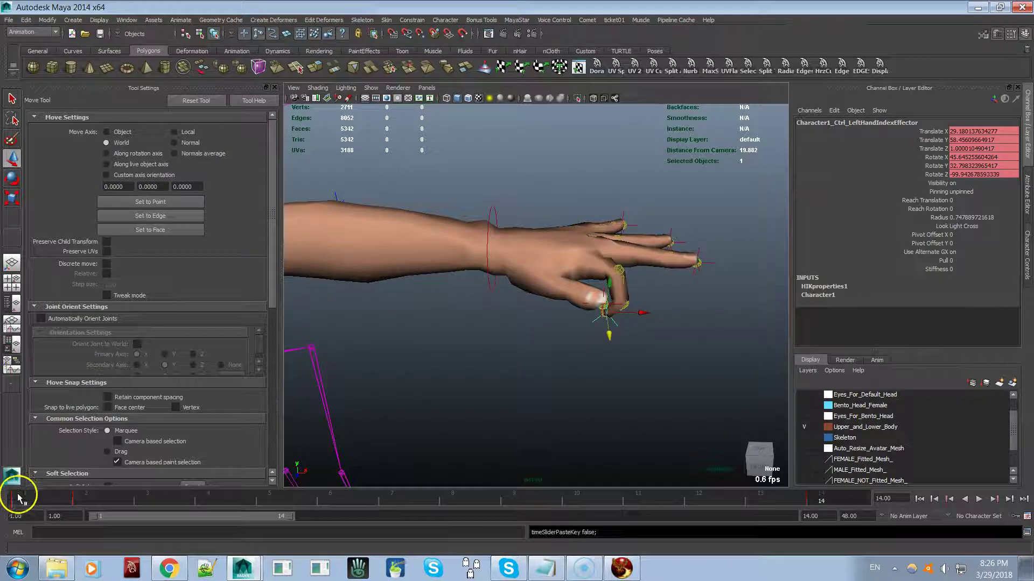
- Copy the left index effector's key from frame 1 and paste it at frame 14
left_click(18, 499)
right_click(19, 499)
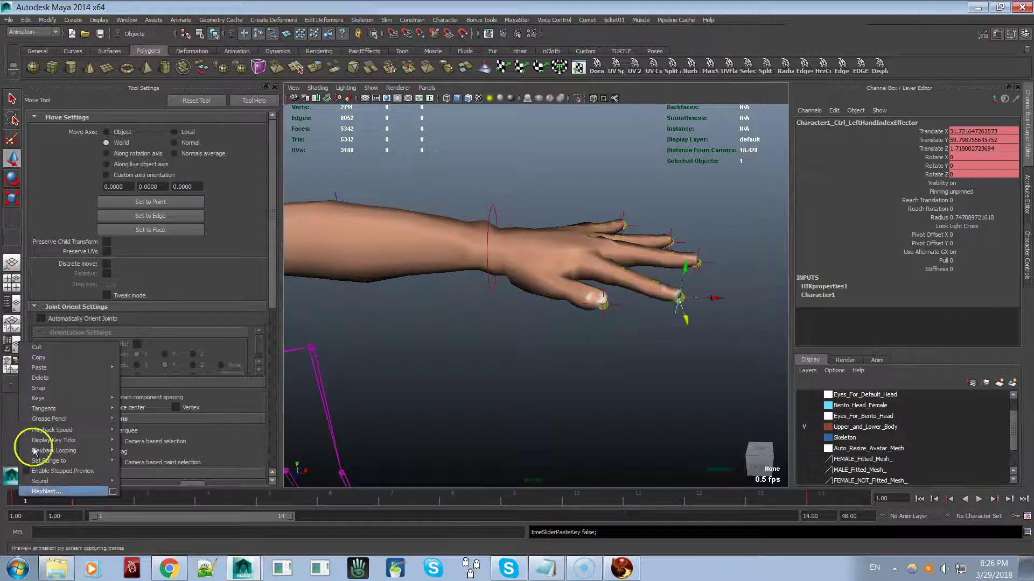
left_click(55, 357)
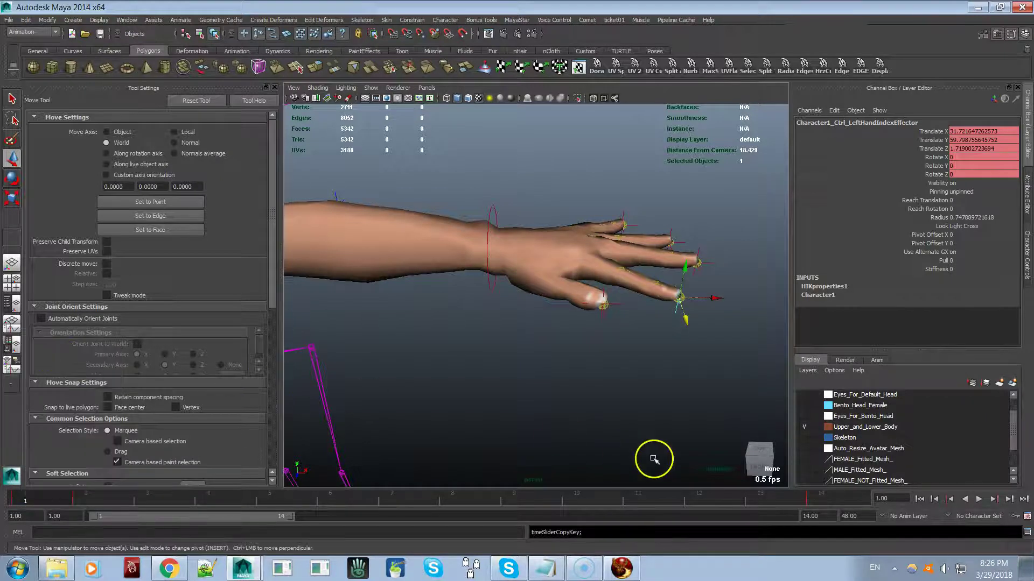
left_click(816, 493)
right_click(816, 493)
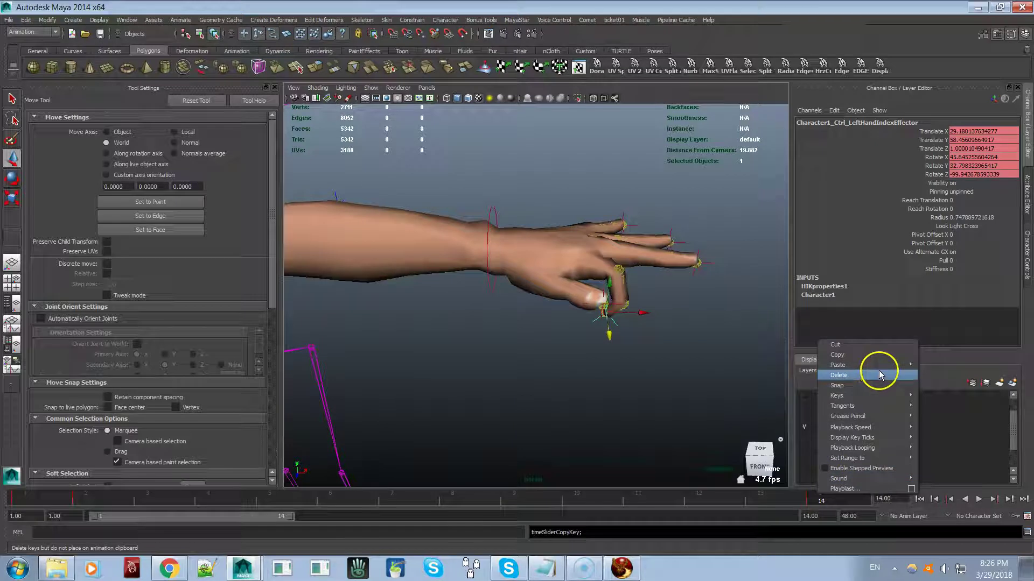
mouse_move(893, 367)
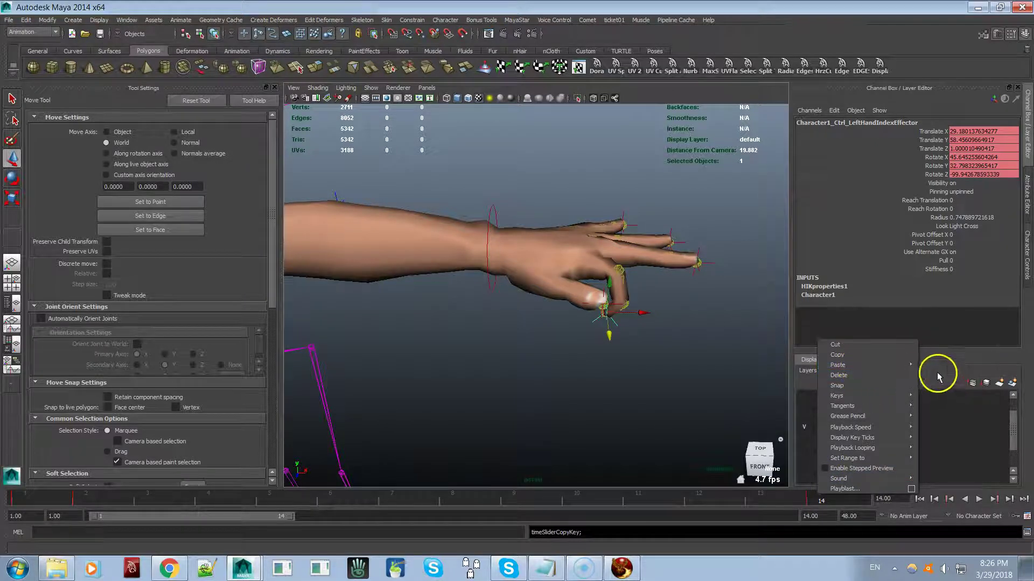
left_click(927, 366)
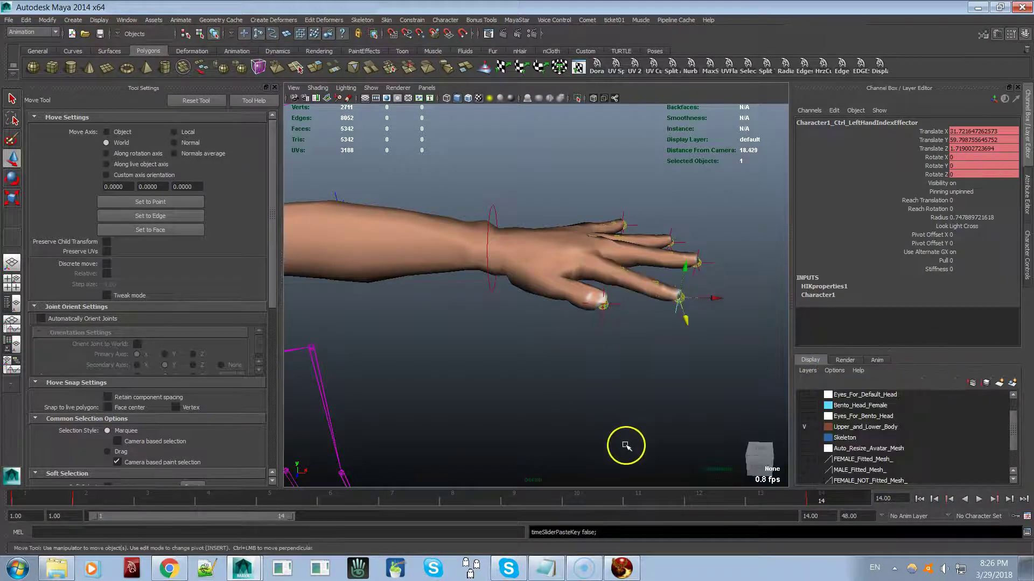
- Play the finger animation forward to check its motion and stop playback
left_click(978, 499)
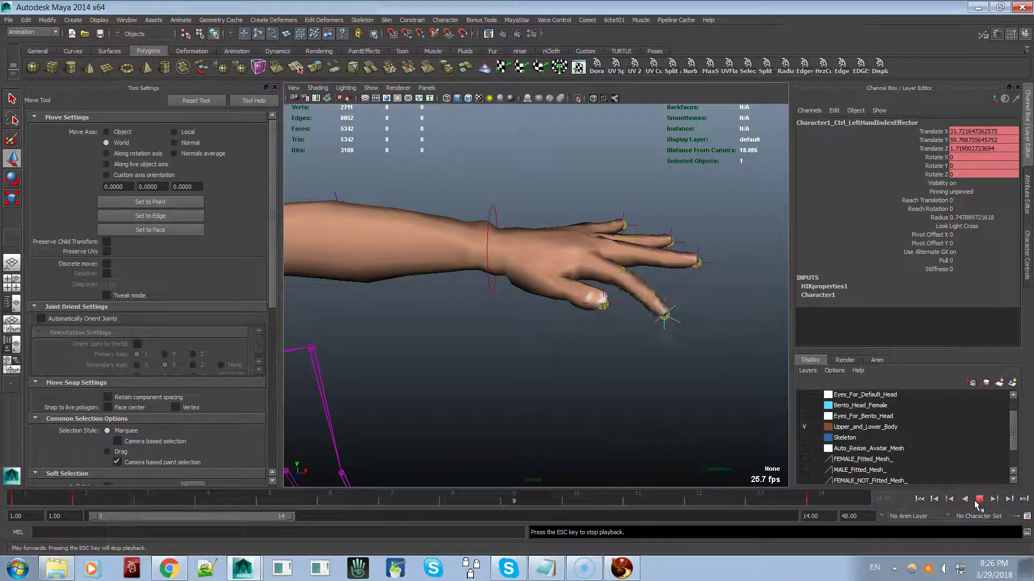
left_click(978, 499)
key("alt+Tab")
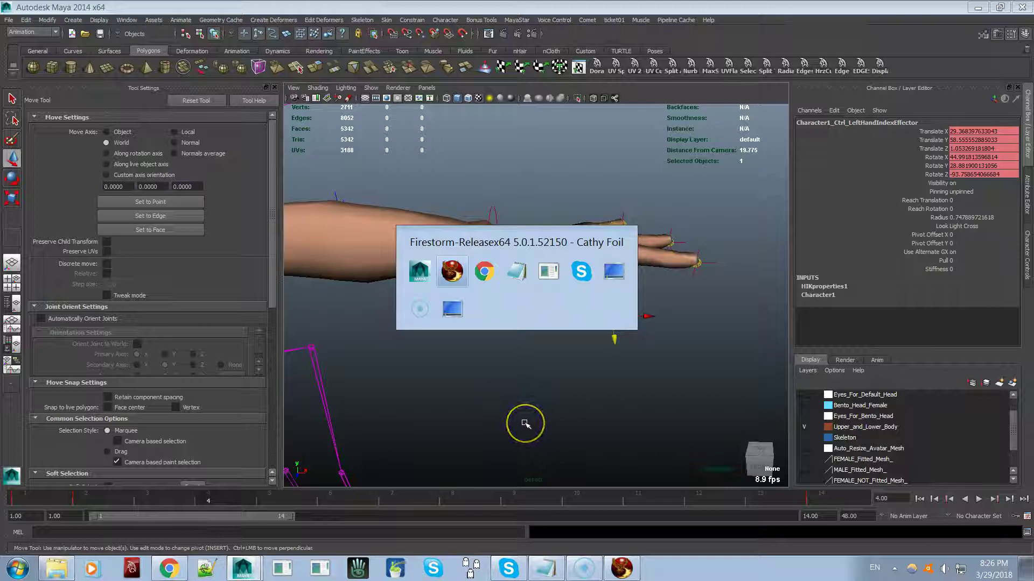
key("alt+shift+Tab")
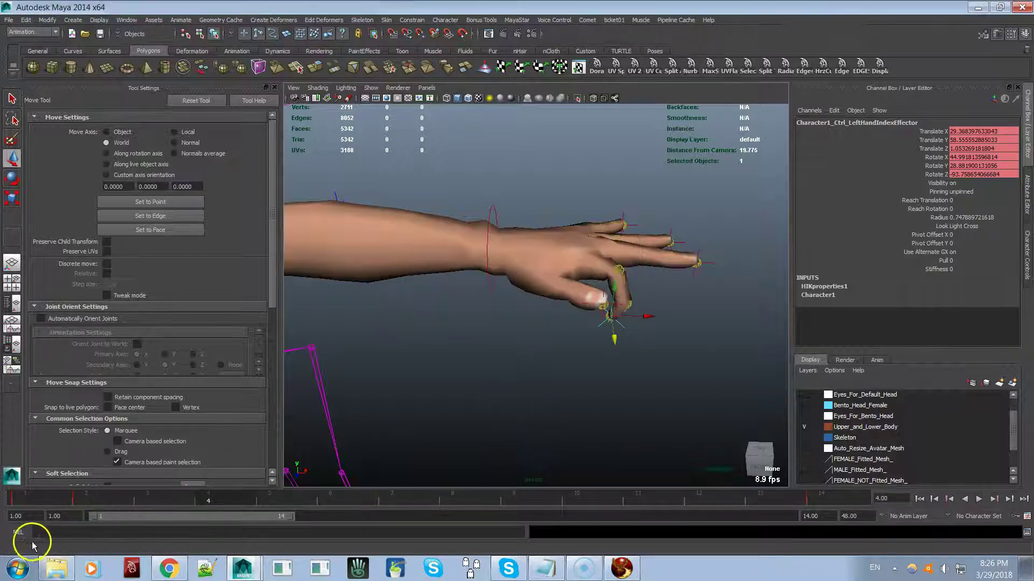
- Switch to Firestorm, stop the Finger Animation 1 animation, and reset the avatar's skeleton
key("alt+Tab")
right_click(443, 241)
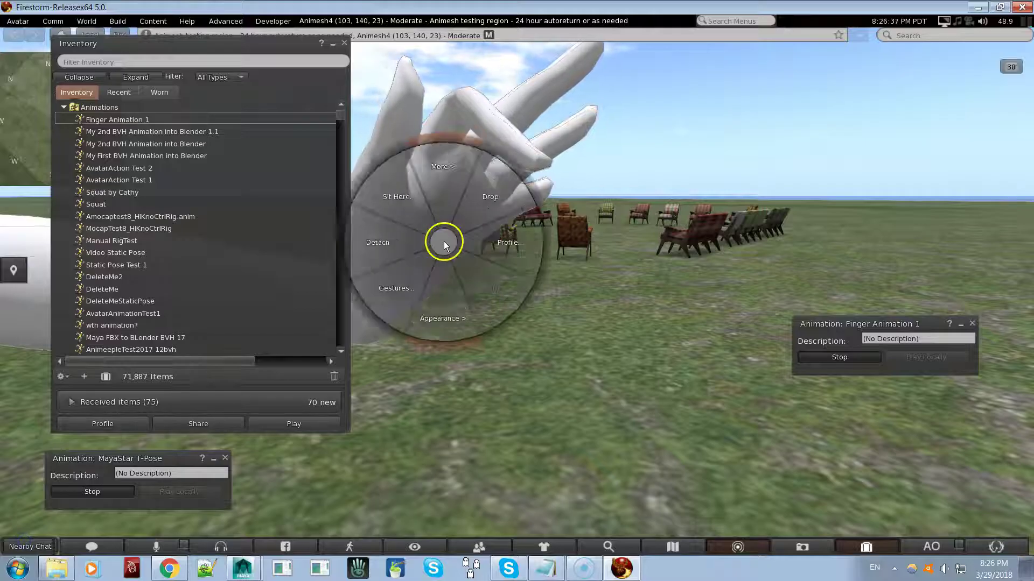
left_click(444, 261)
left_click(476, 215)
left_click(481, 215)
left_click(861, 358)
right_click(436, 236)
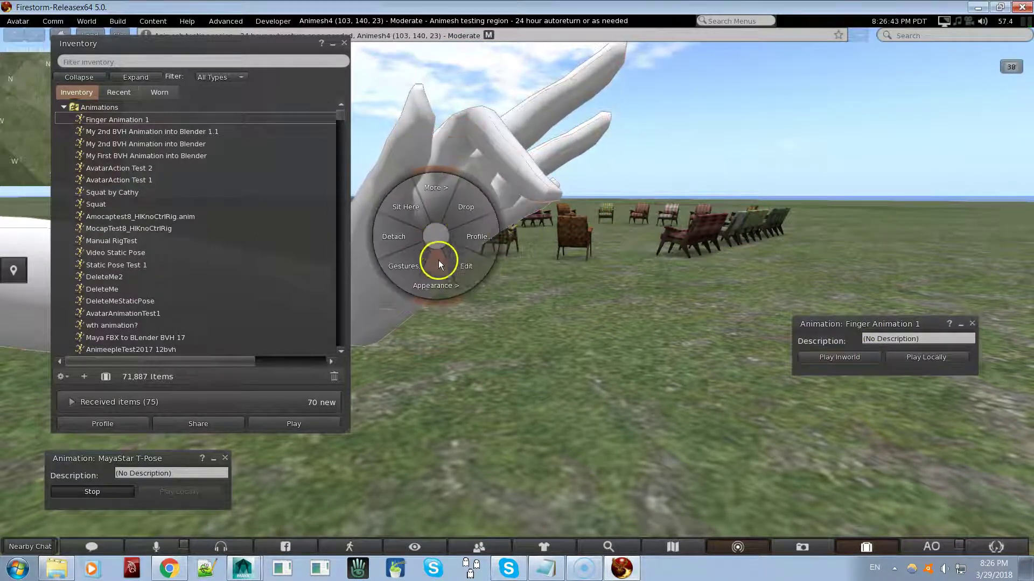
left_click(470, 211)
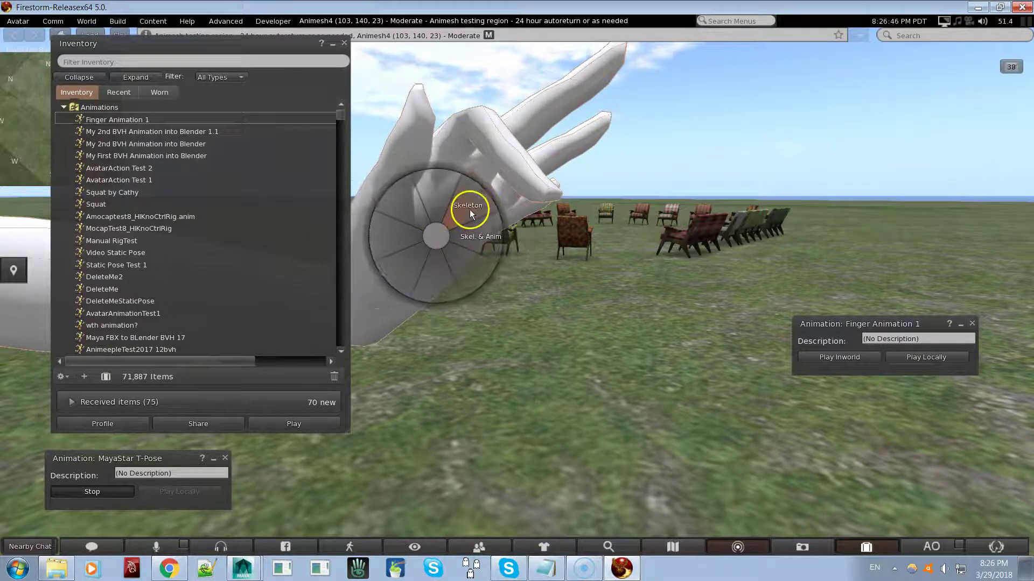
left_click(471, 211)
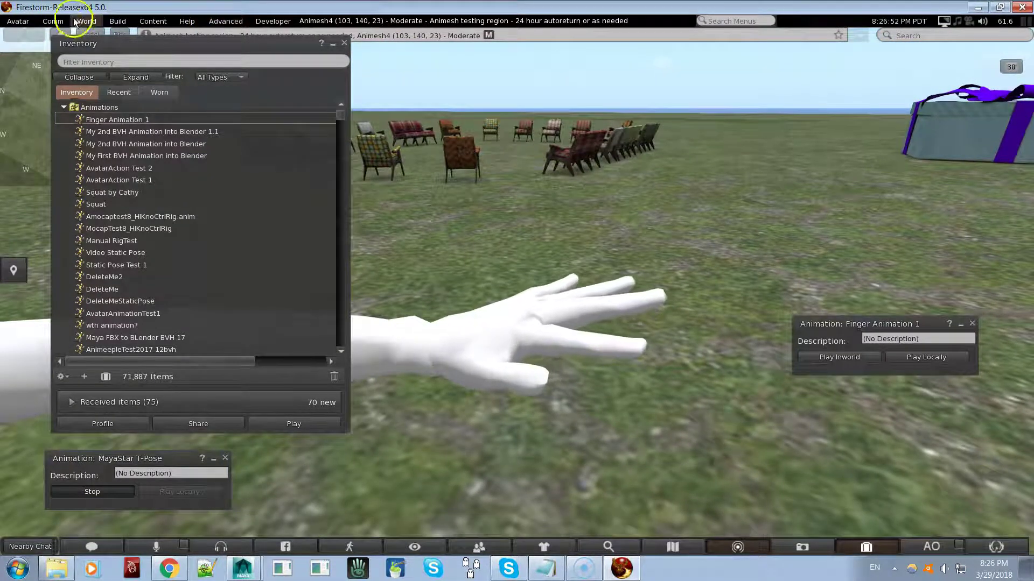
- Open DeleteMe6.bvh from the Desktop for upload as an animation
left_click(118, 20)
mouse_move(209, 185)
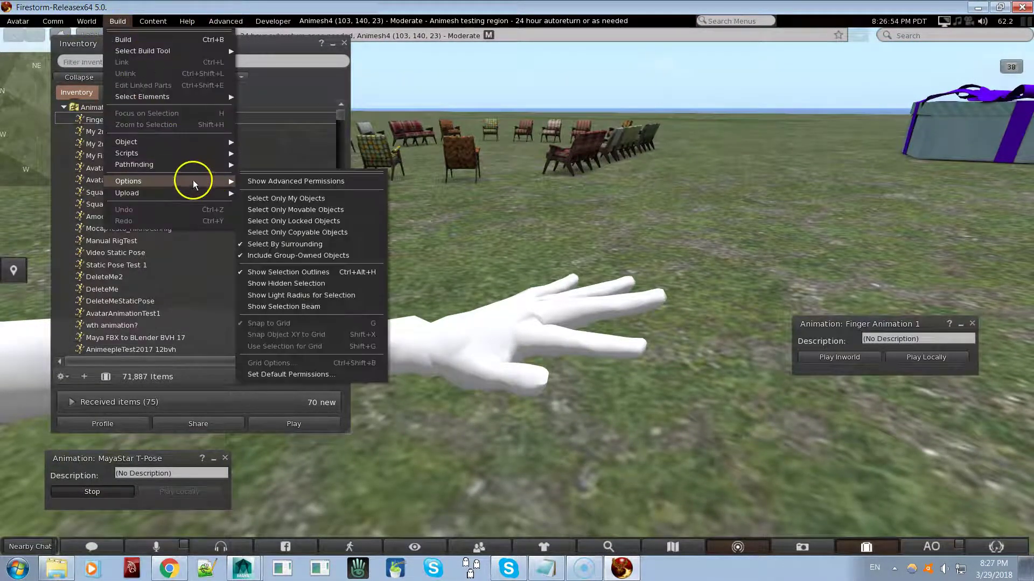
left_click(275, 216)
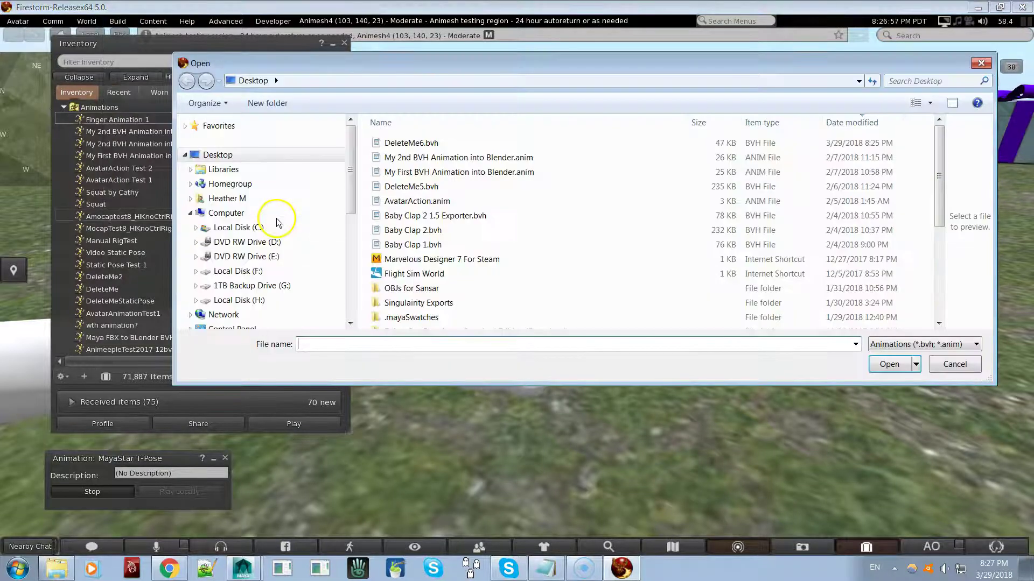
double_click(393, 143)
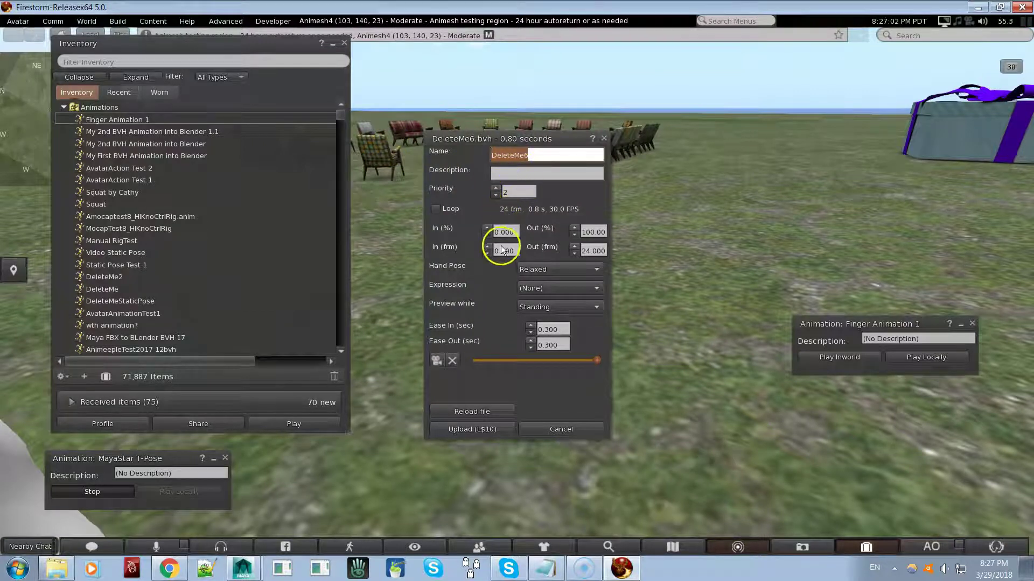
- Loop the animation with both In and Out at frame 7, set its priority to 4, and name it Finger Animation 2
left_click(487, 246)
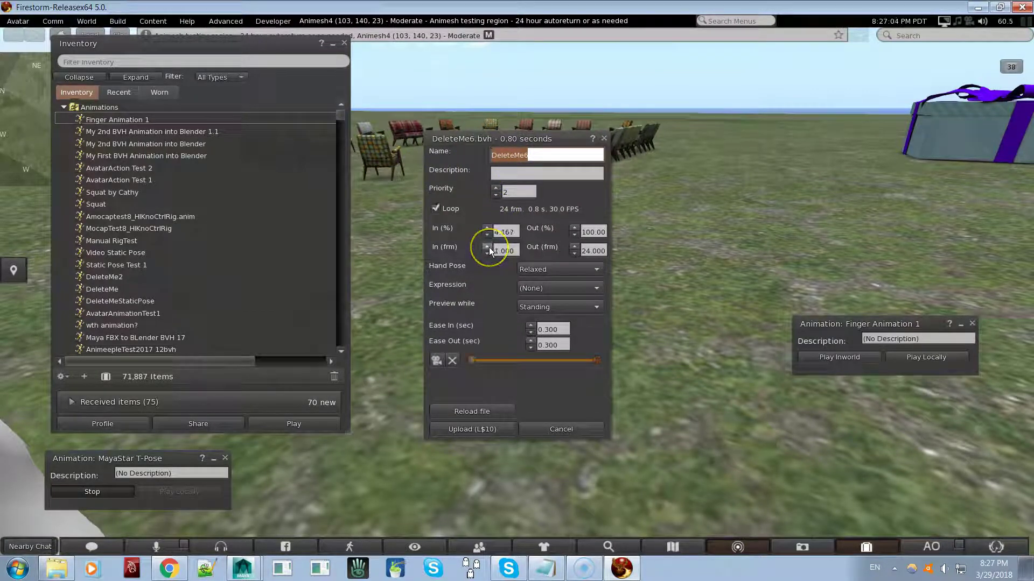
left_click(488, 247)
left_click(489, 247)
left_click(489, 247)
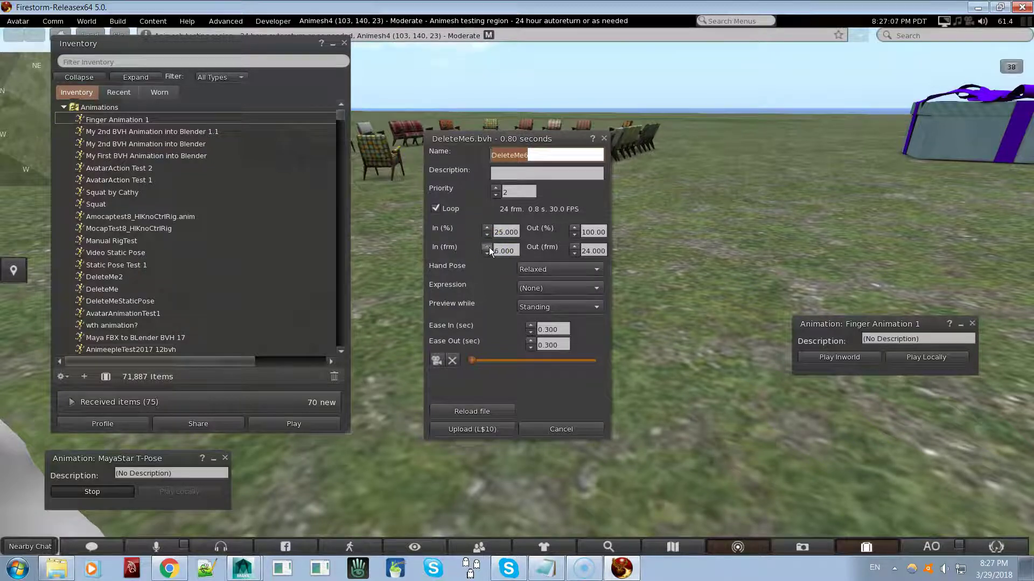
left_click(586, 251)
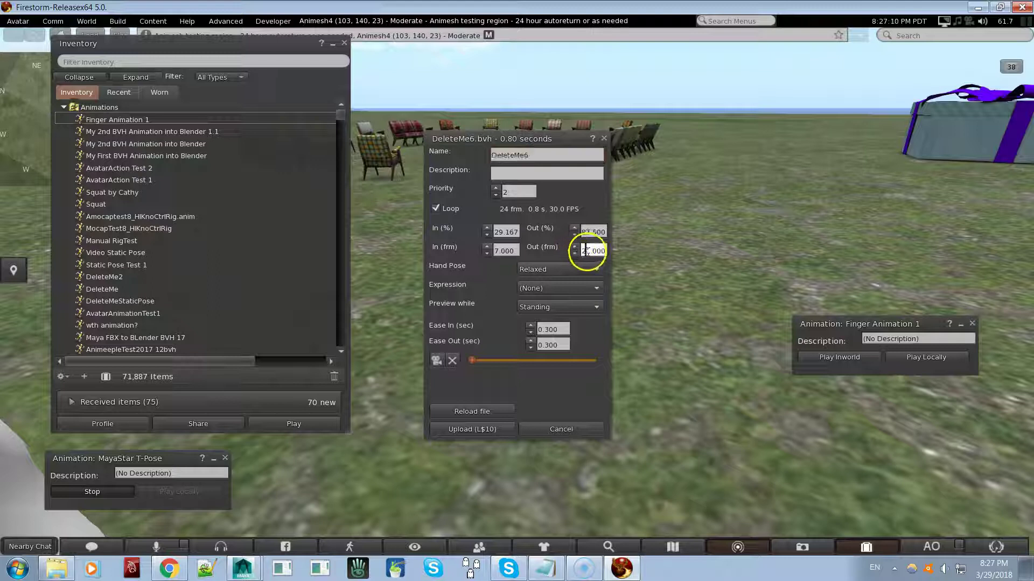
left_click_drag(597, 251, 569, 250)
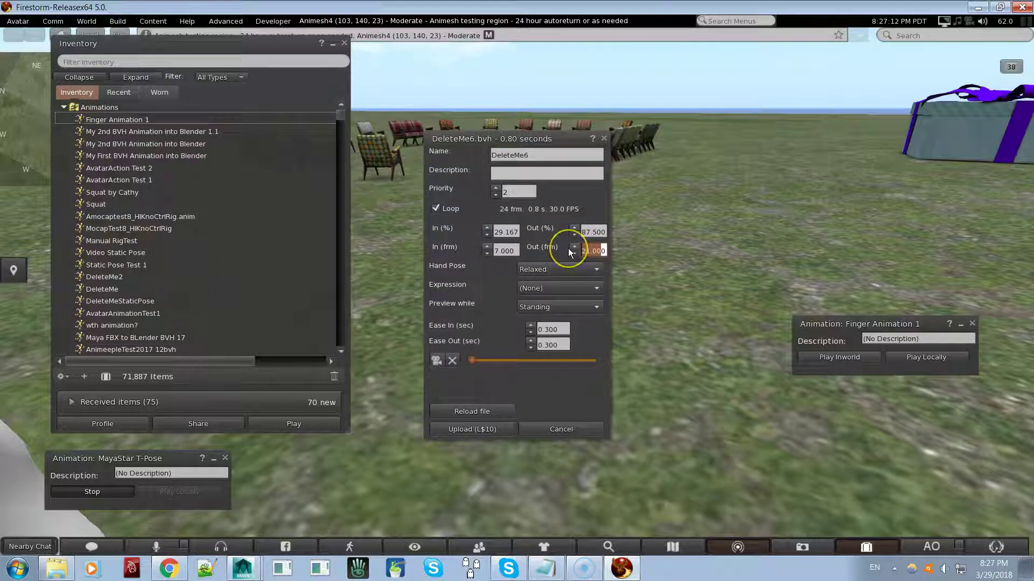
type("7")
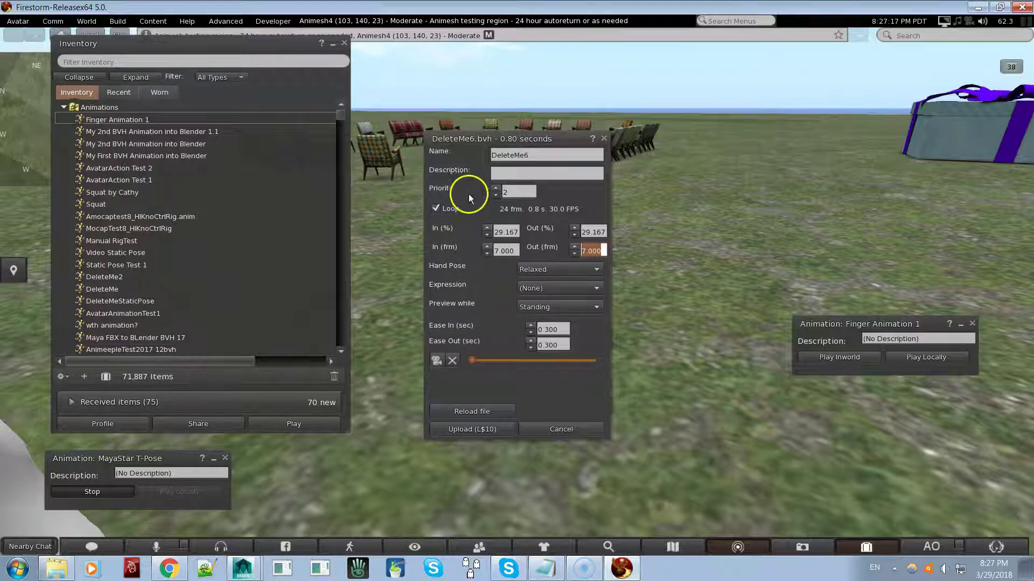
left_click(541, 153)
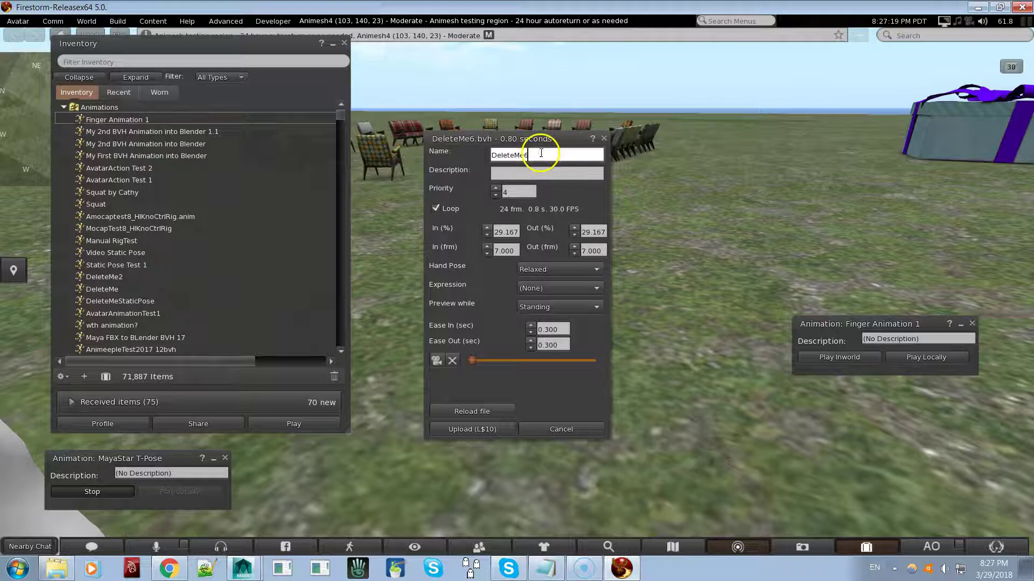
type("Finger Animation 2")
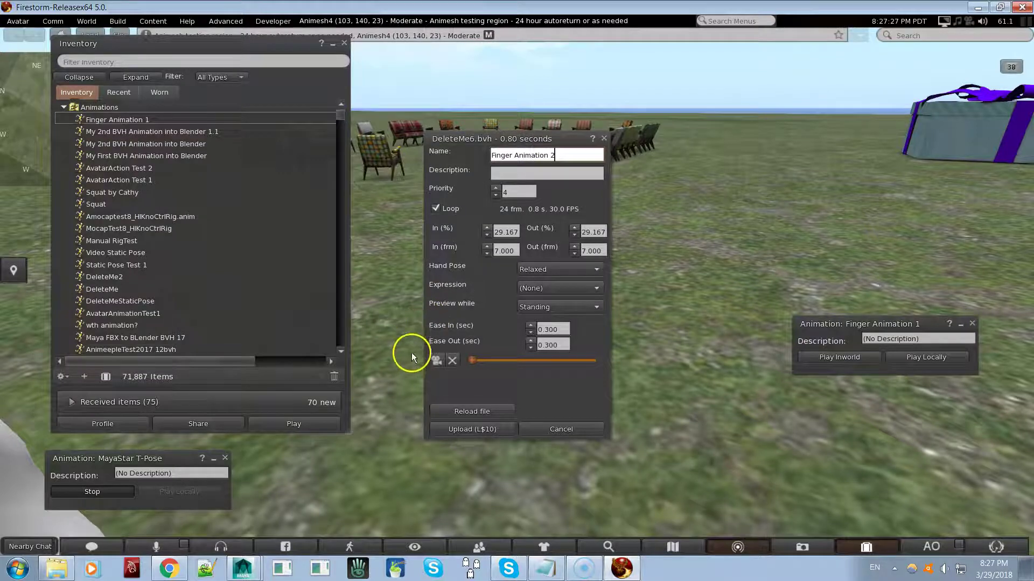
- Preview the animation on the avatar and upload it for L$10
left_click_drag(402, 360, 519, 291, "alt")
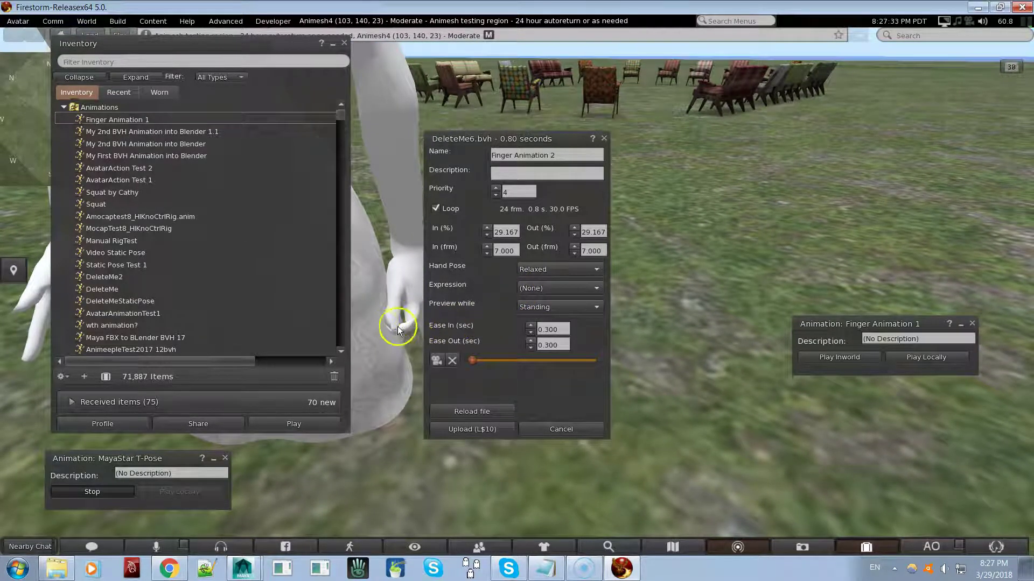
left_click(437, 361)
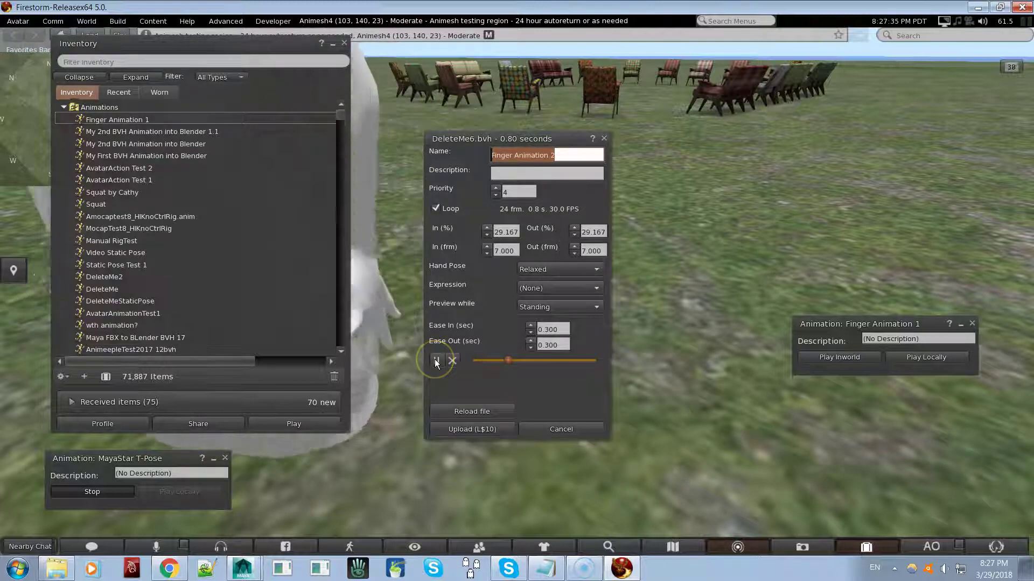
left_click_drag(369, 385, 517, 291, "alt")
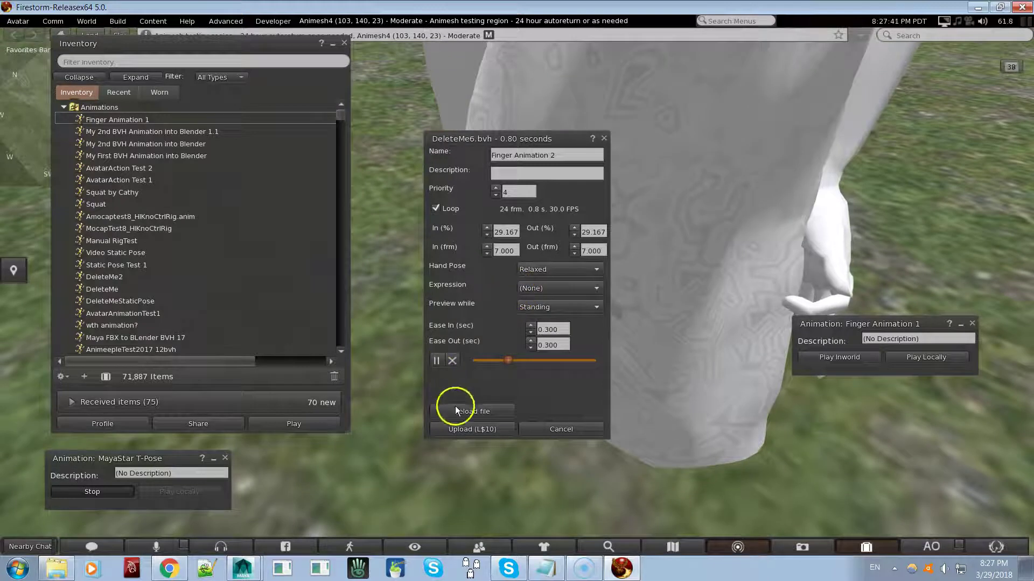
left_click(467, 429)
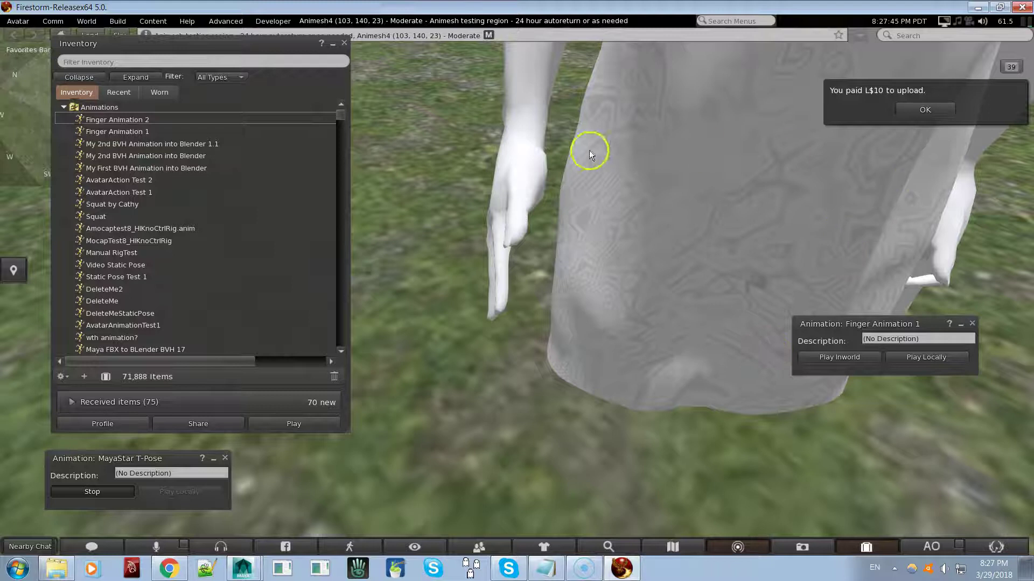
- Reset the avatar's skeleton and restart the MayaStar T-Pose animation inworld
right_click(523, 164)
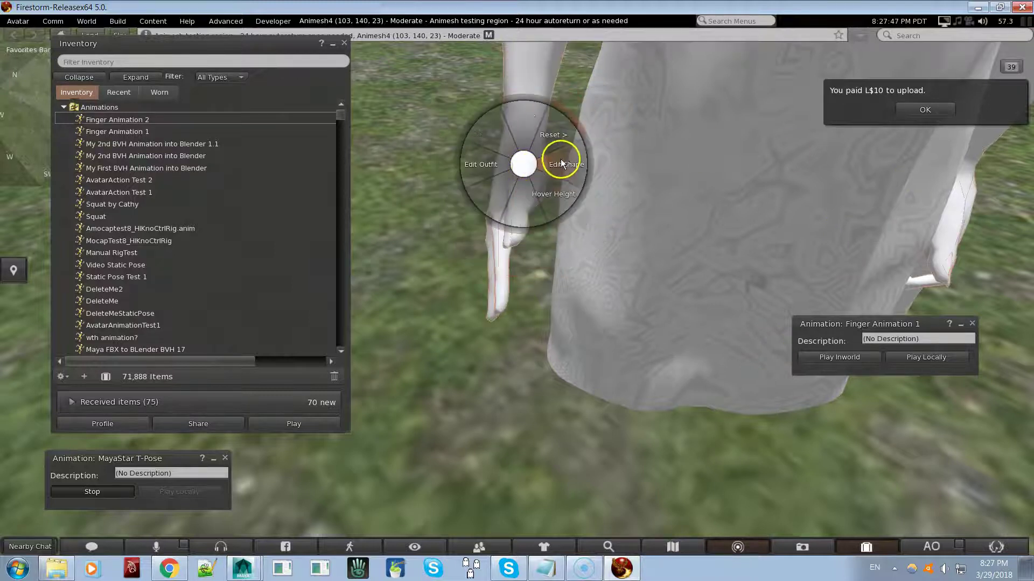
left_click(565, 136)
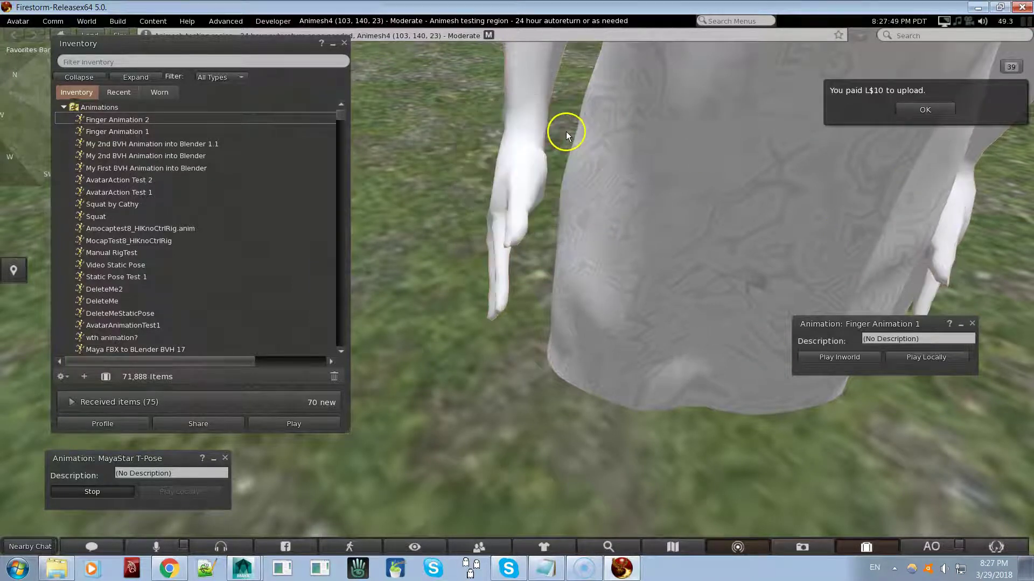
left_click(100, 494)
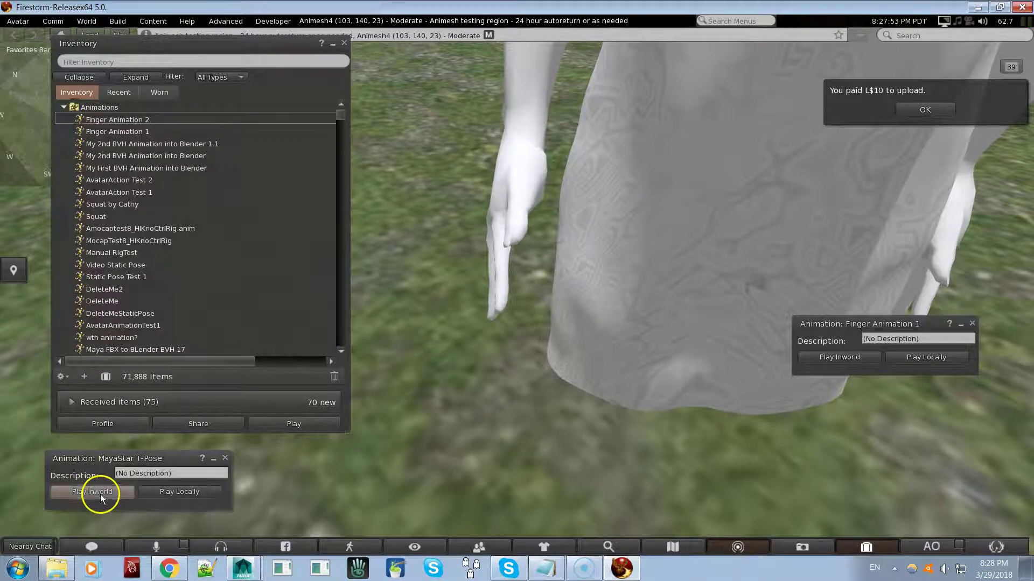
left_click_drag(705, 180, 517, 292, "alt")
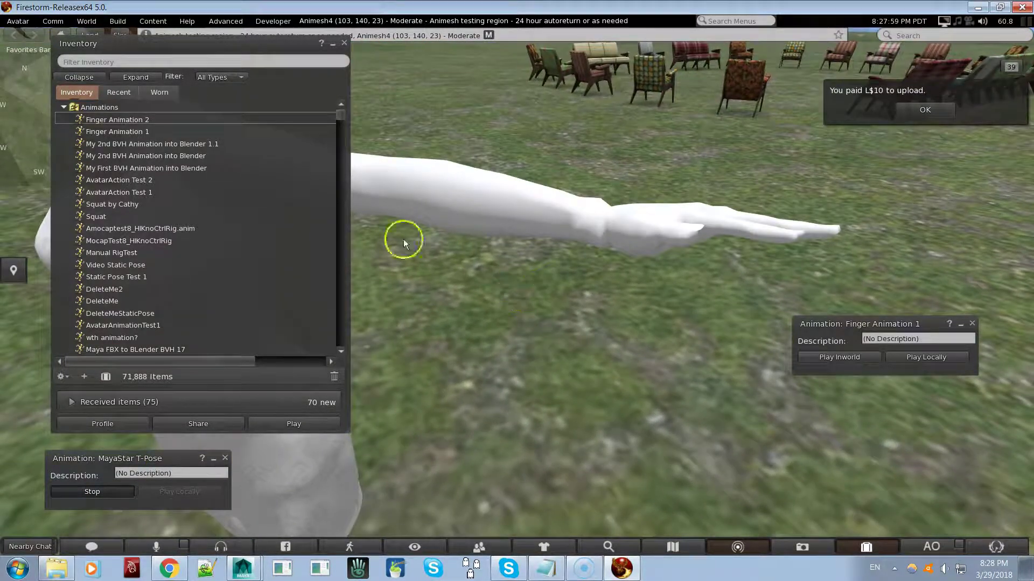
- Open Finger Animation 2 from the inventory and play it inworld with the avatar's left hand in view
double_click(112, 122)
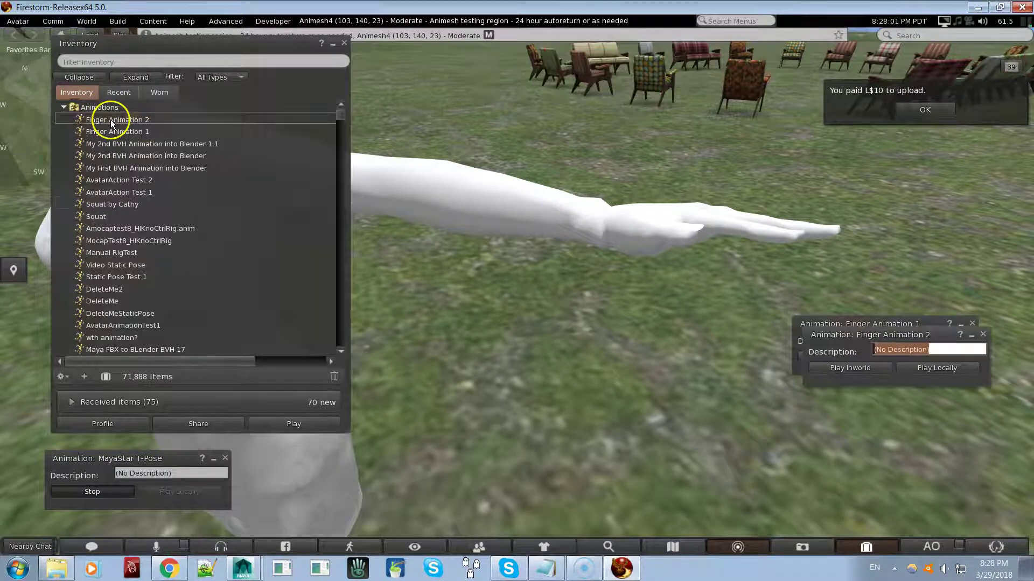
left_click(836, 370)
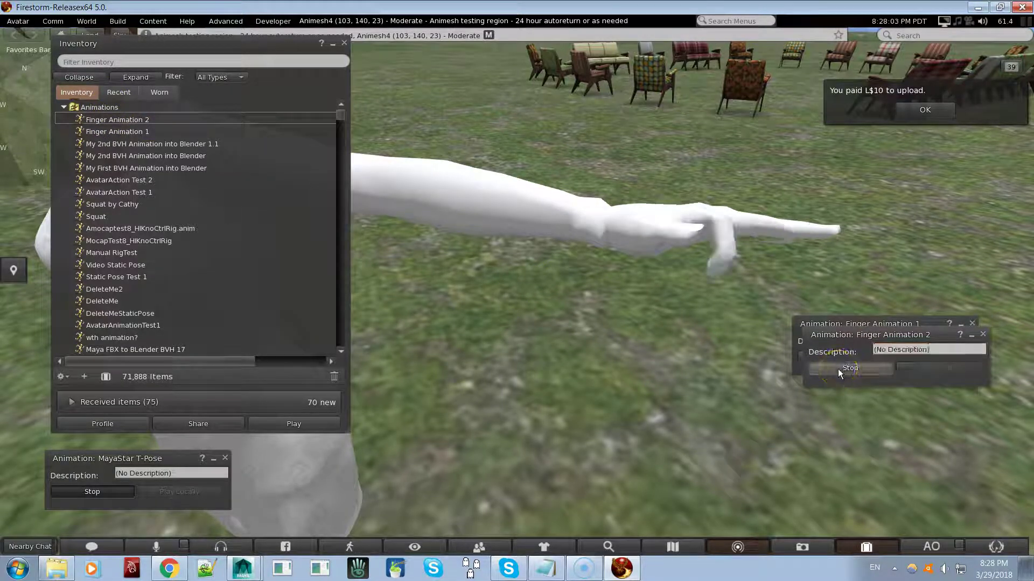
left_click_drag(717, 260, 512, 292, "alt")
- Switch to Maya to examine the left hand's bent index finger up close for comparison, and return to Firestorm
key("alt+Tab")
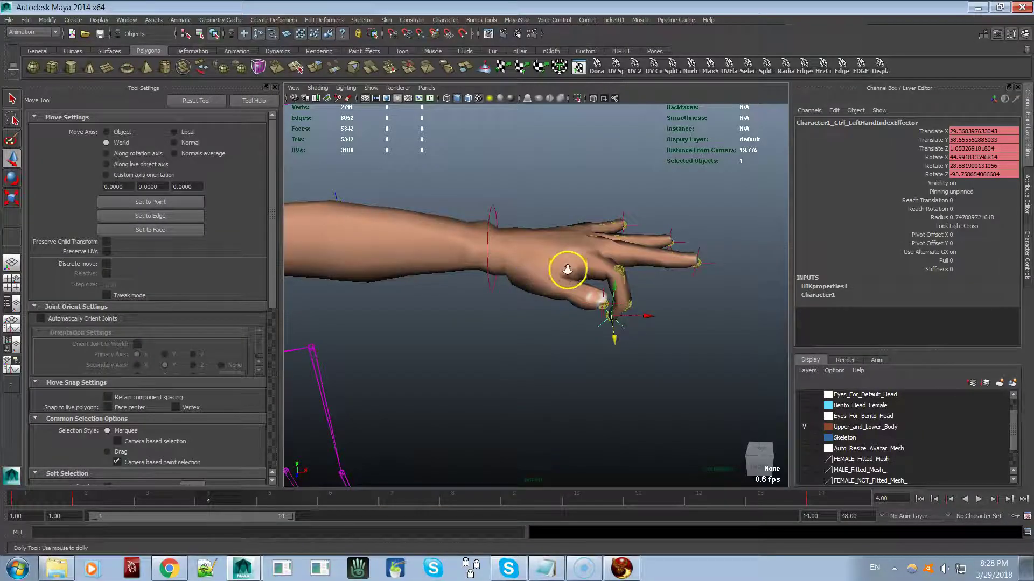
right_click_drag(567, 270, 567, 285, "alt")
scroll(564, 284, "down", 5)
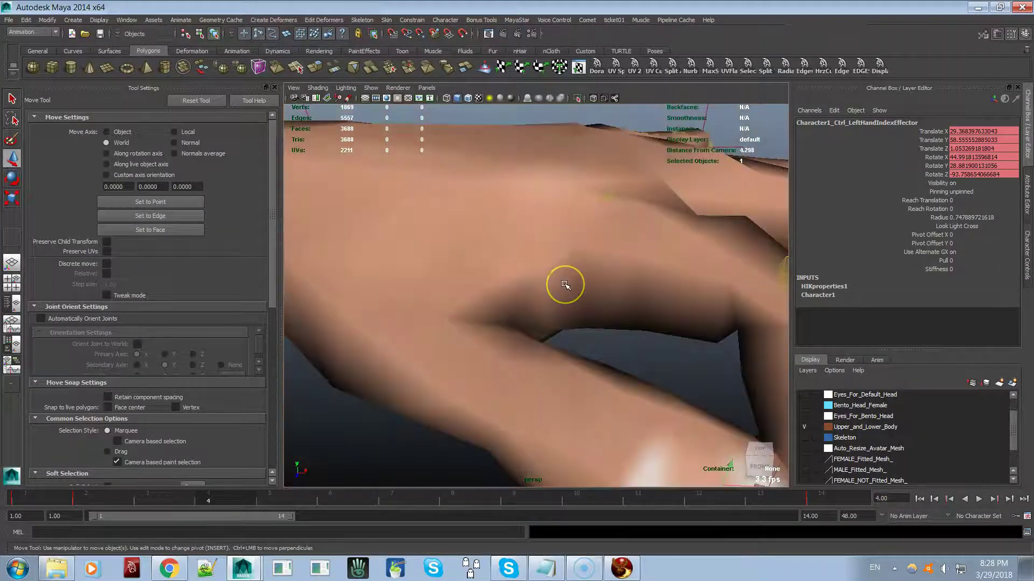
left_click_drag(543, 284, 547, 332, "alt")
key("alt+Tab")
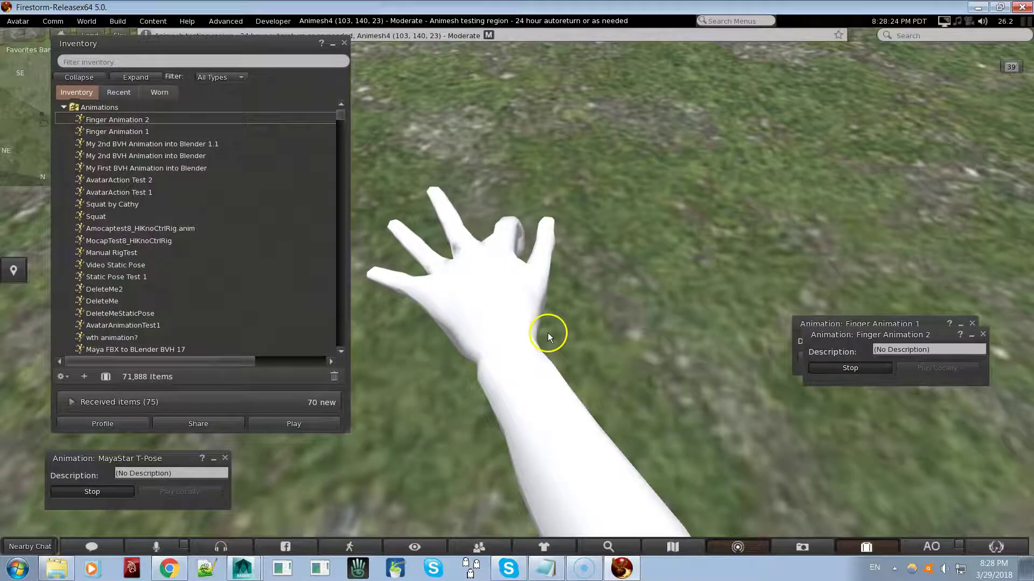
- Compare the avatar's bent left index finger in Firestorm with the Maya hand, from above and from the side
left_click_drag(514, 271, 518, 293, "alt")
key("alt+Tab")
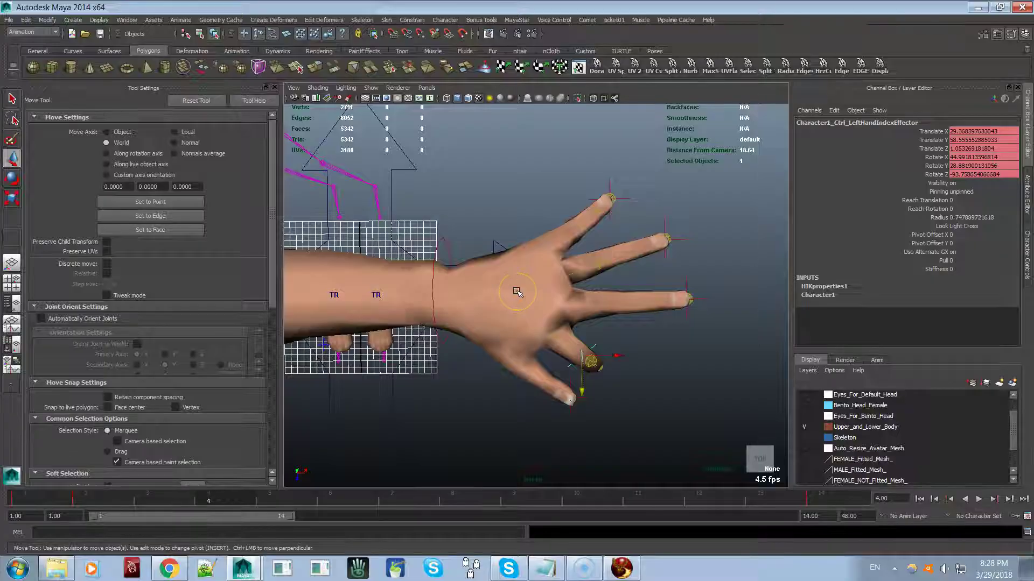
key("alt+Tab")
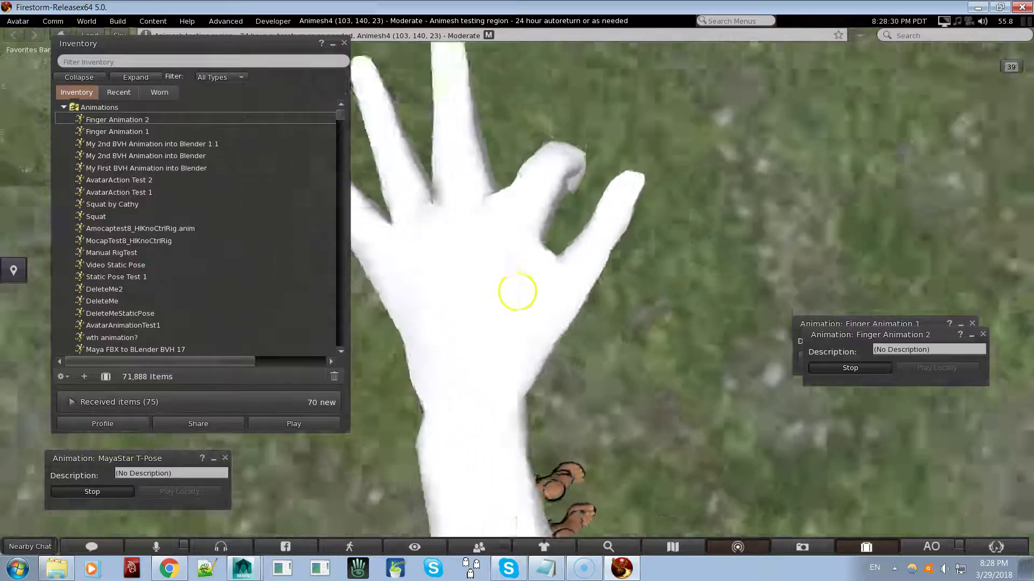
key("Escape")
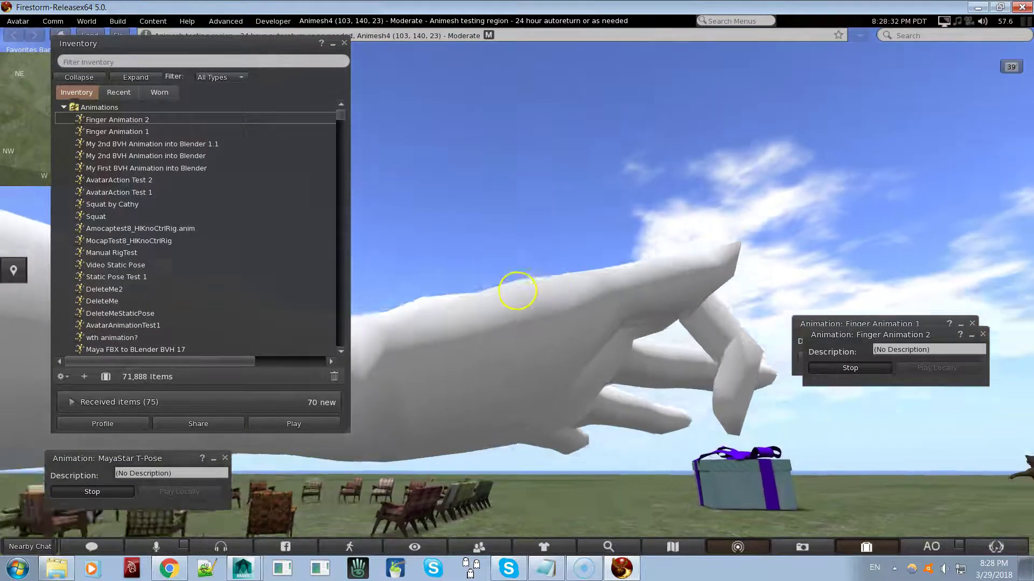
key("alt+Tab")
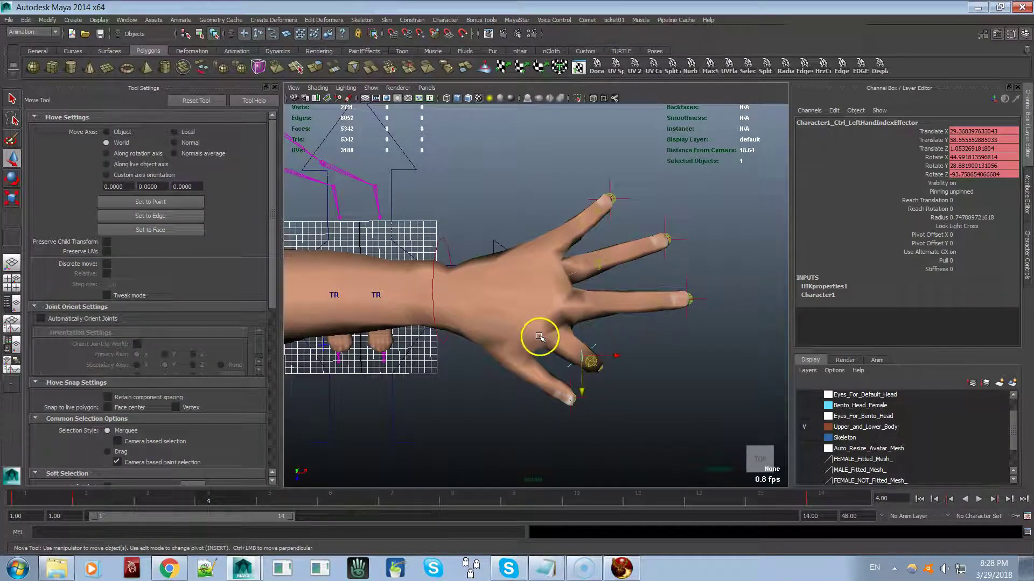
left_click_drag(557, 345, 503, 266, "alt")
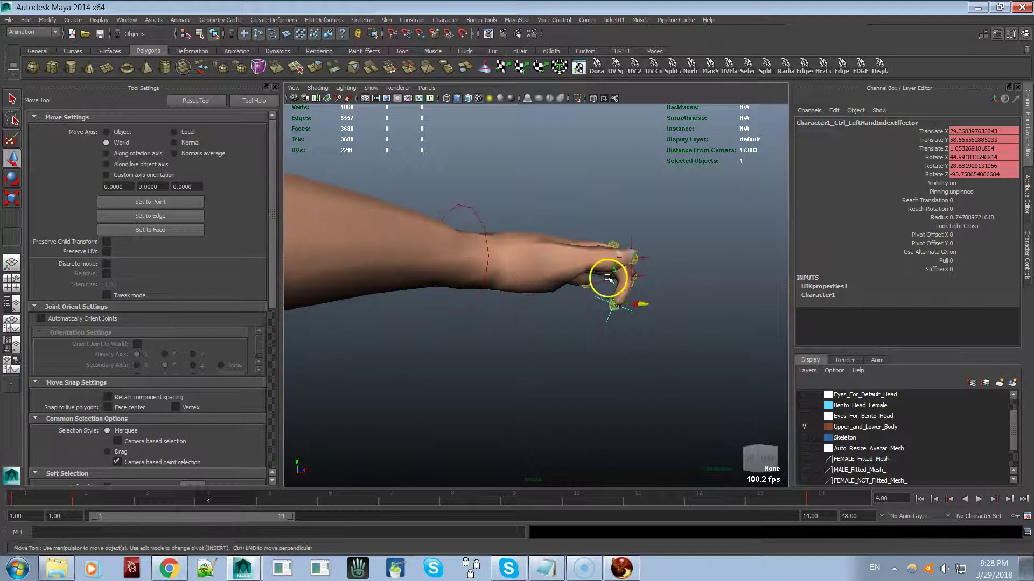
left_click(555, 278)
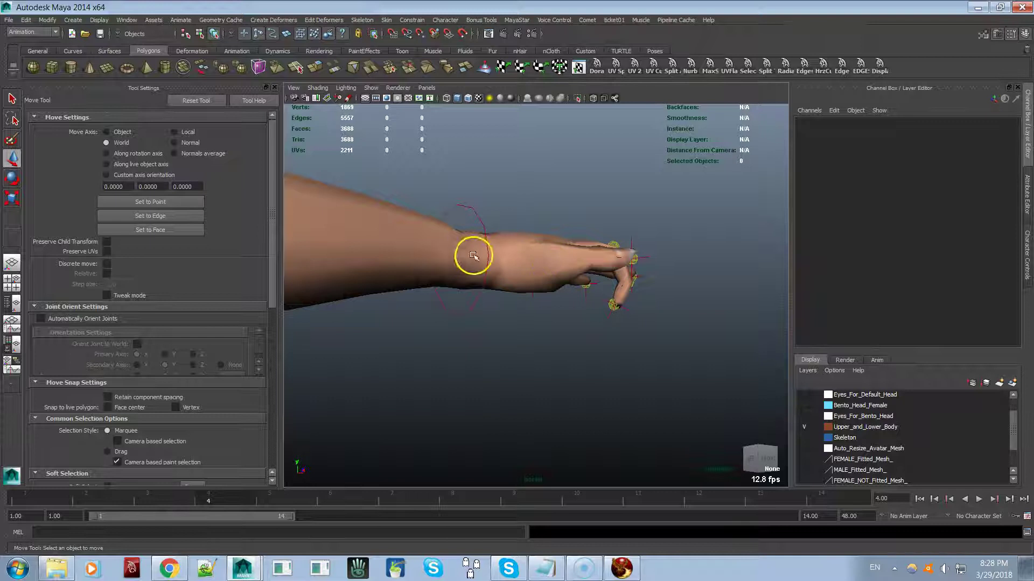
left_click_drag(619, 296, 605, 323, "alt")
key("alt+Tab")
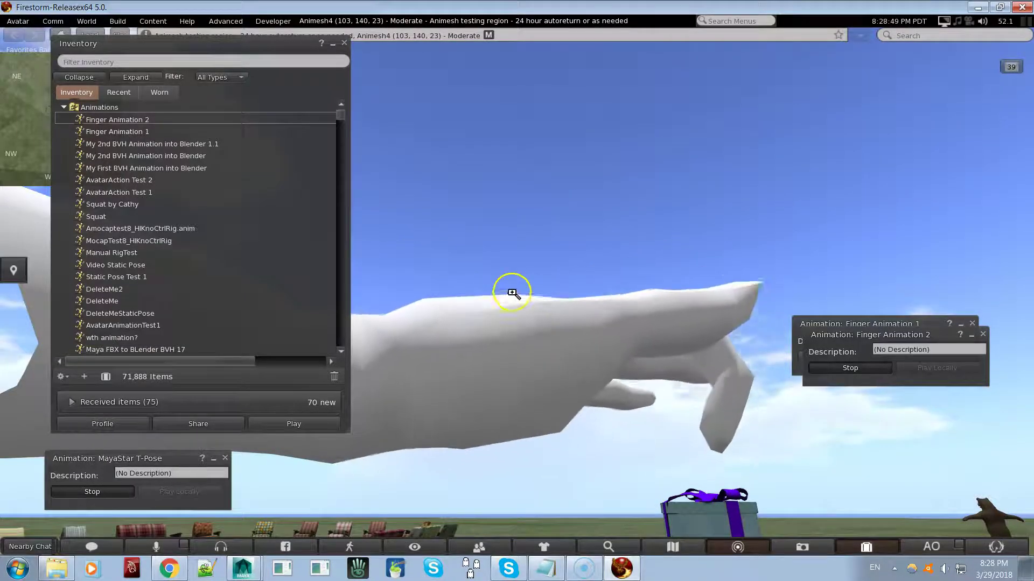
left_click_drag(526, 375, 517, 293, "alt")
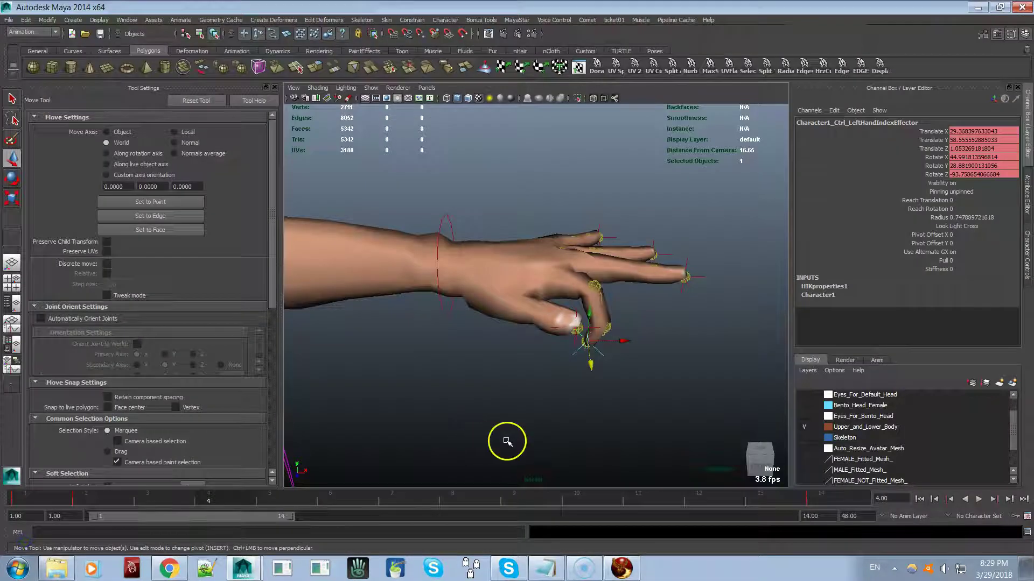
- Play back the index finger animation in Maya with the left hand in view, and stop it
mouse_move(507, 441)
left_mouse_down("alt")
mouse_move(491, 443)
mouse_move(501, 443)
left_mouse_up("alt")
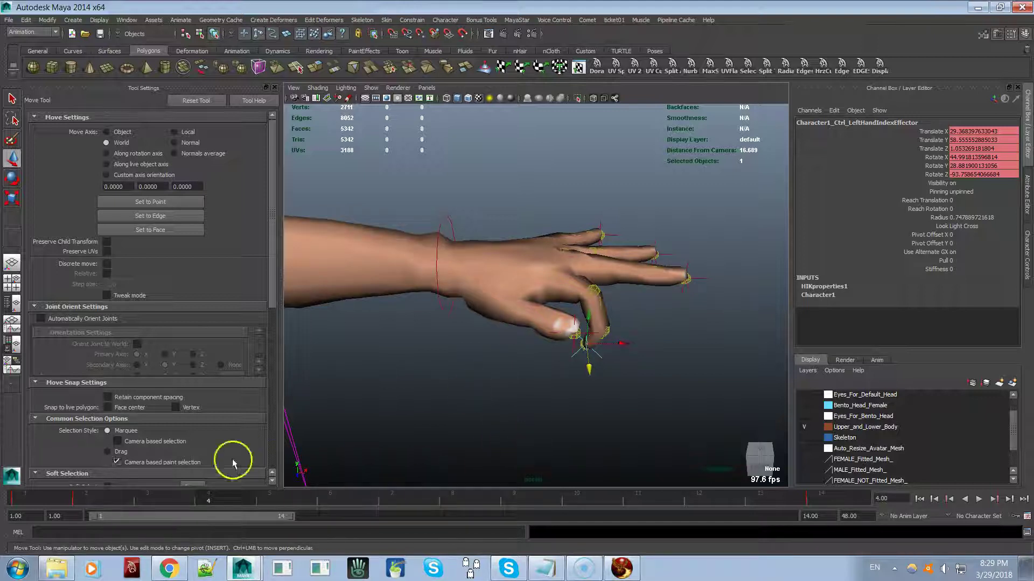
left_click(978, 500)
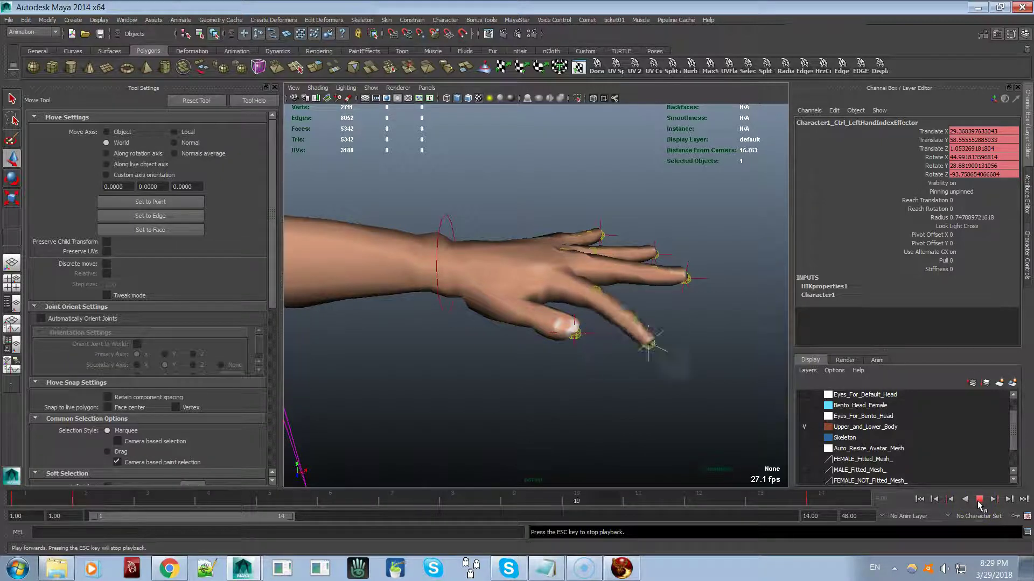
left_click(979, 500)
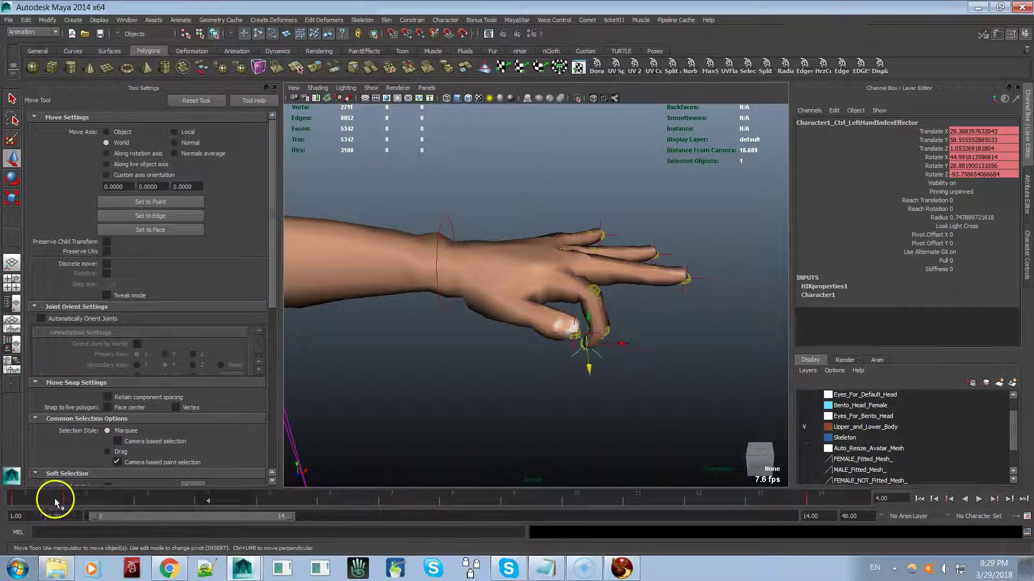
- Copy the left index finger effector's key at frame 2 and paste it at frame 7
left_click(78, 500)
right_click(79, 499)
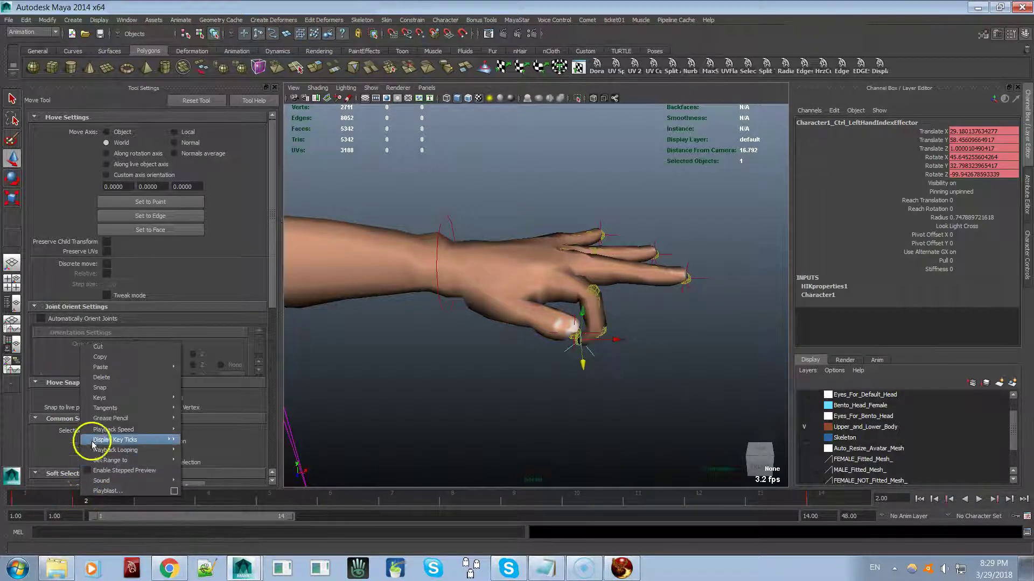
left_click(106, 357)
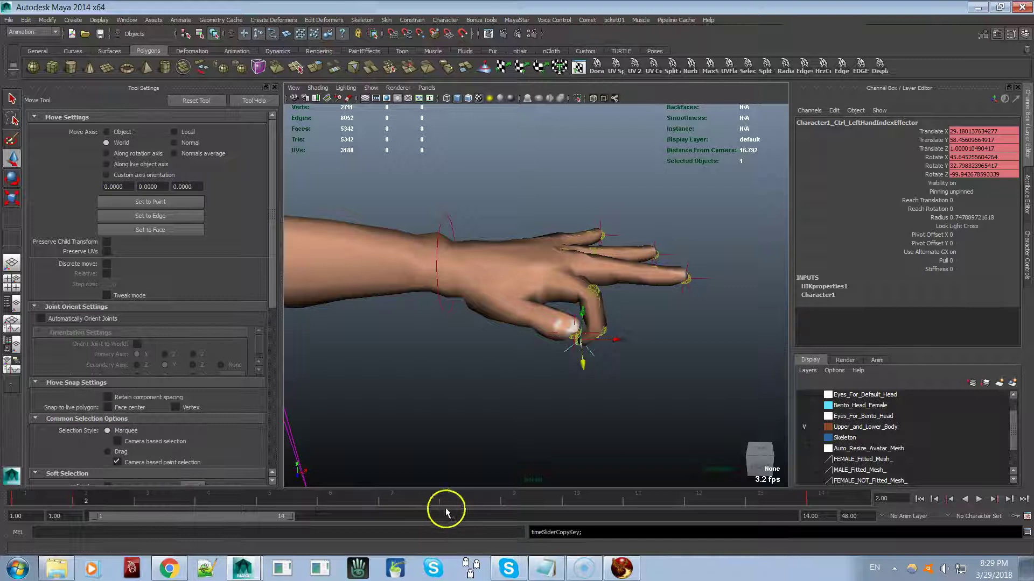
left_click(421, 501)
right_click(420, 499)
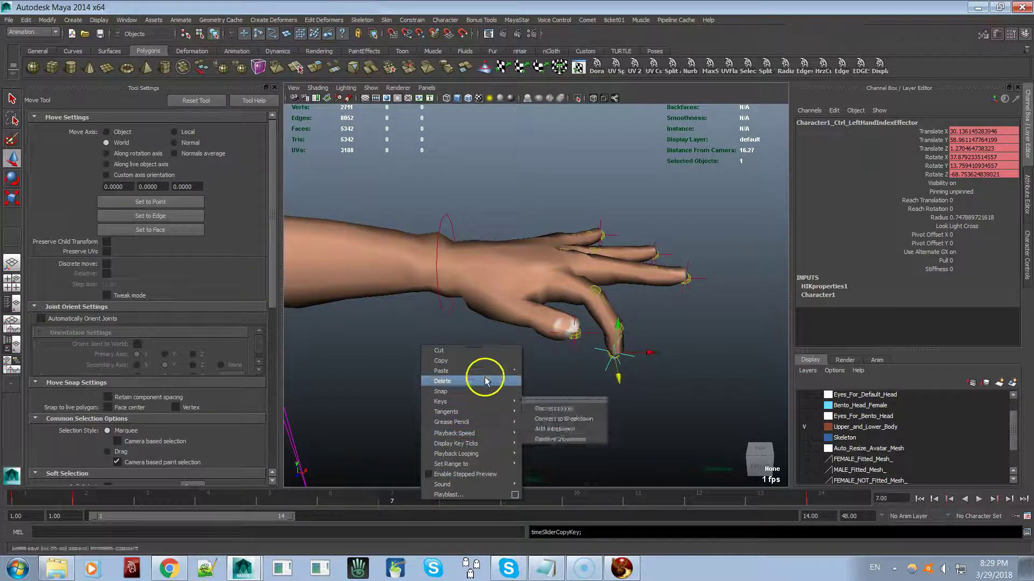
mouse_move(499, 373)
left_click(542, 377)
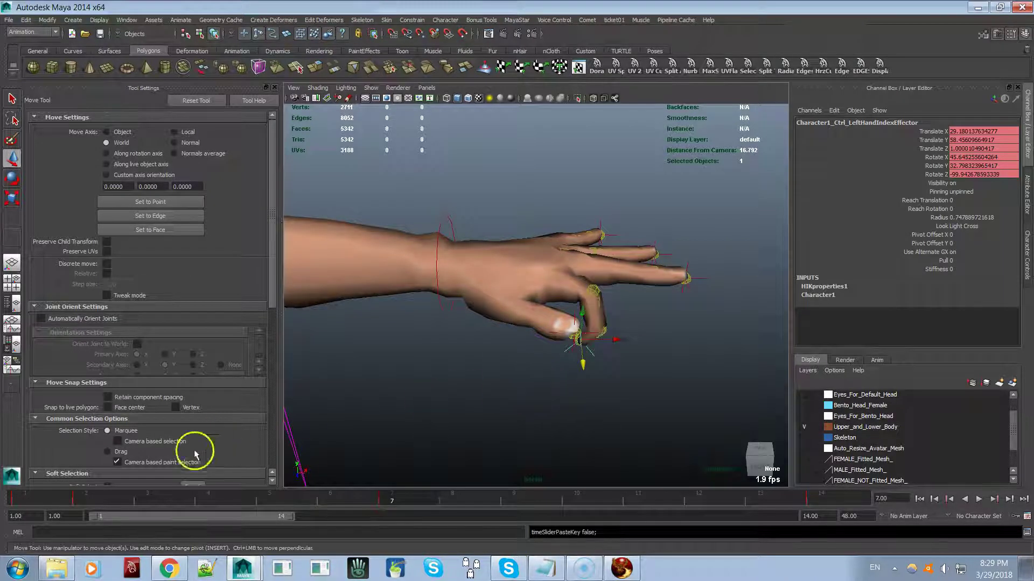
- Delete the index finger effector's key at frame 2 and play back the revised animation
left_click(83, 499)
right_click(85, 495)
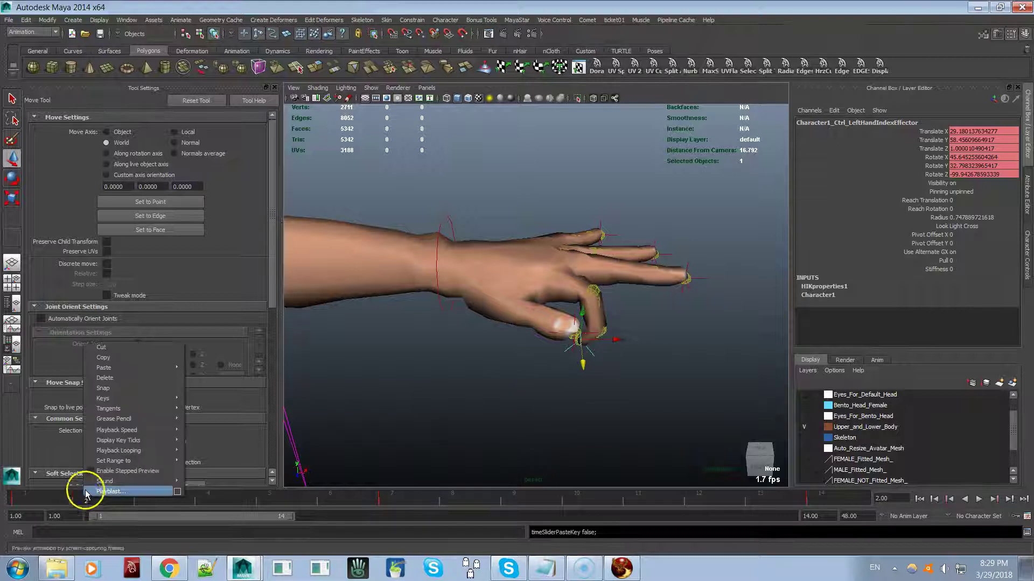
left_click(132, 377)
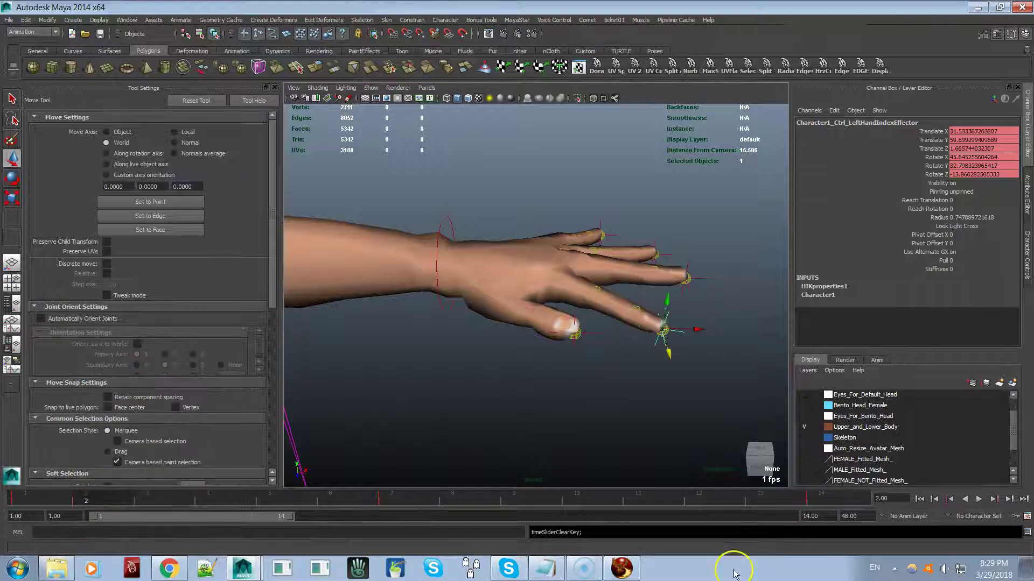
left_click(979, 500)
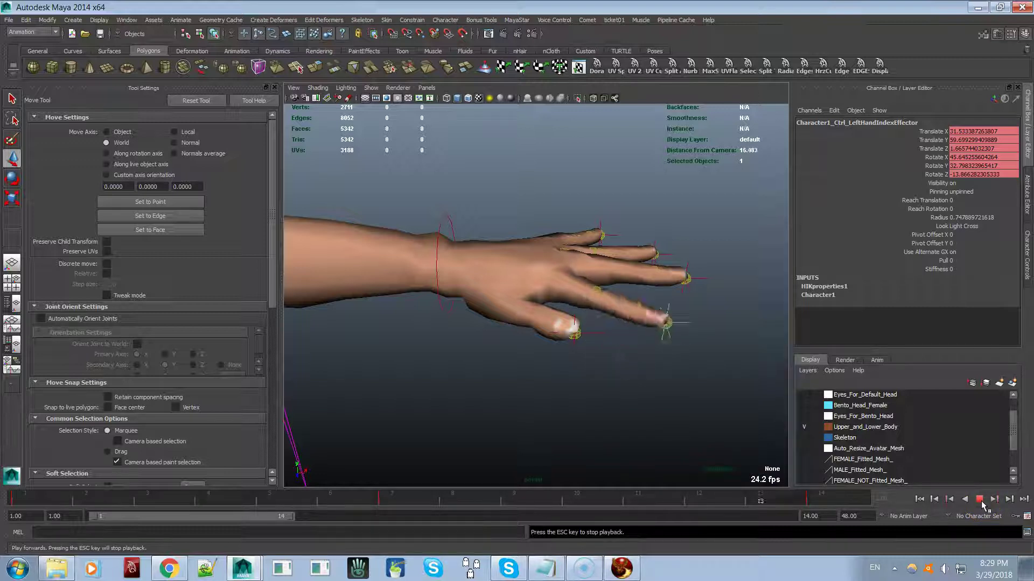
left_click(978, 500)
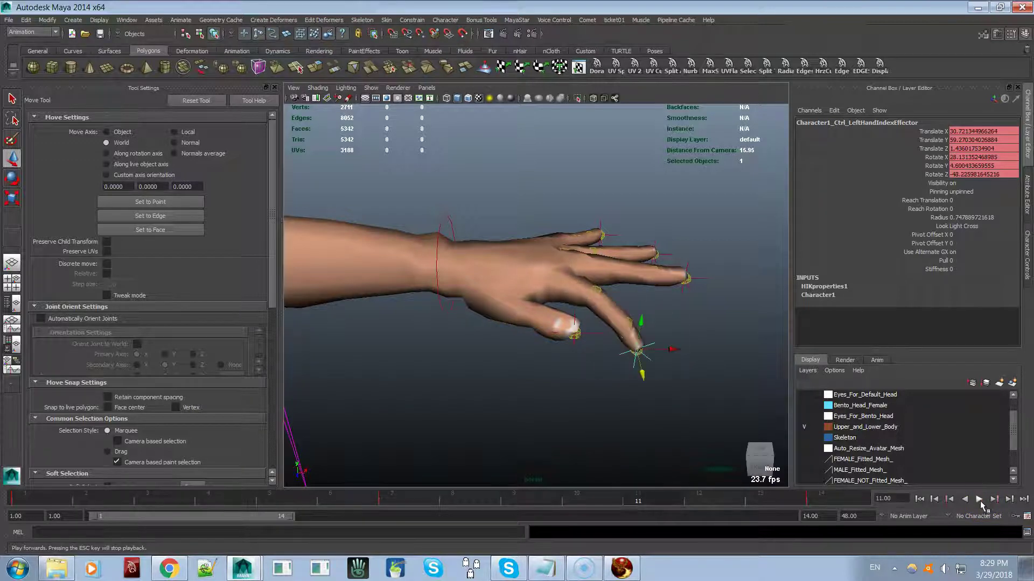
- Return to frame 1 and export frames 1 to 14 with the MayaStar BVH exporter, overwriting DeleteMe6.bvh on the desktop
left_click(27, 497)
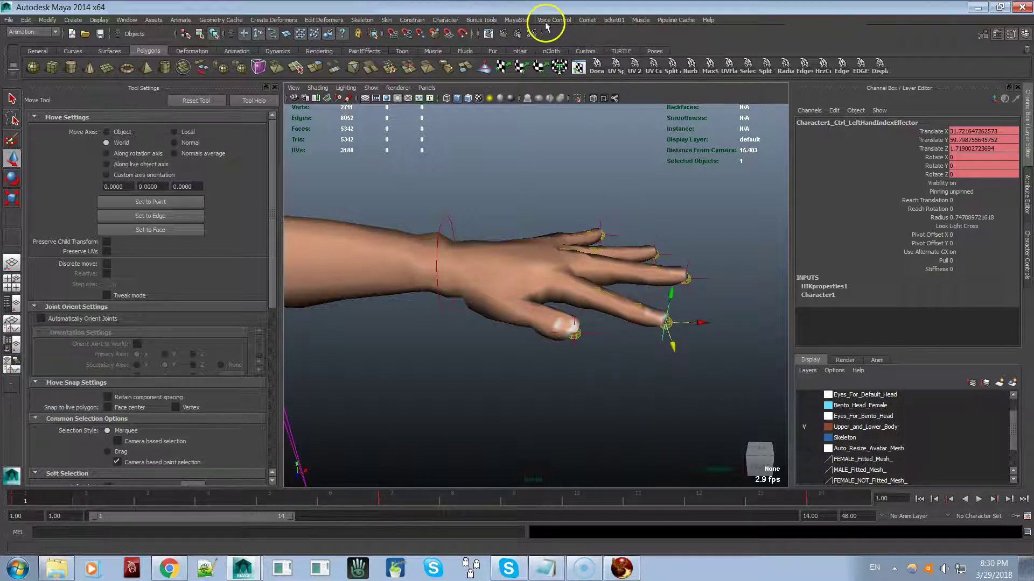
left_click(523, 22)
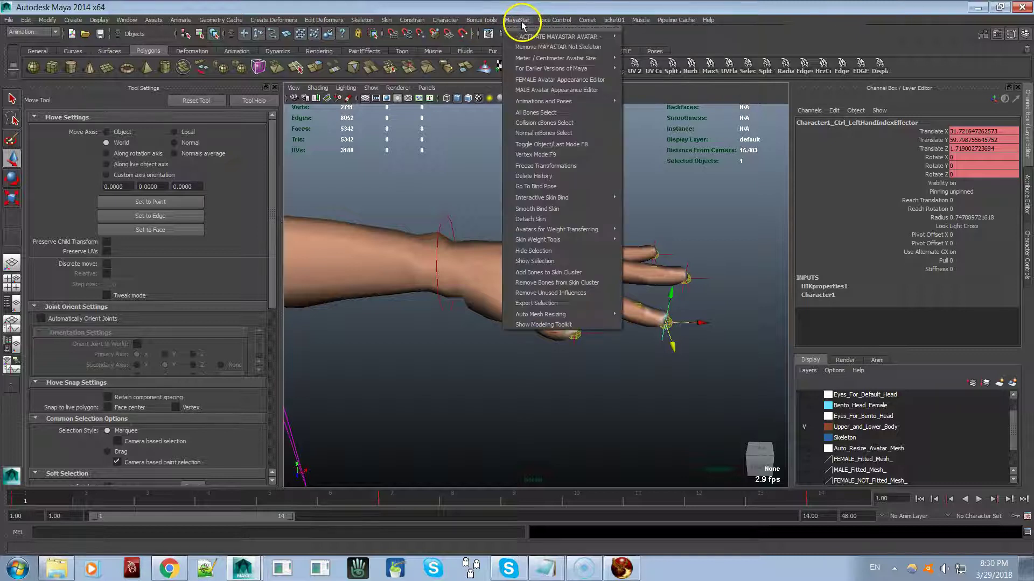
mouse_move(531, 36)
mouse_move(688, 92)
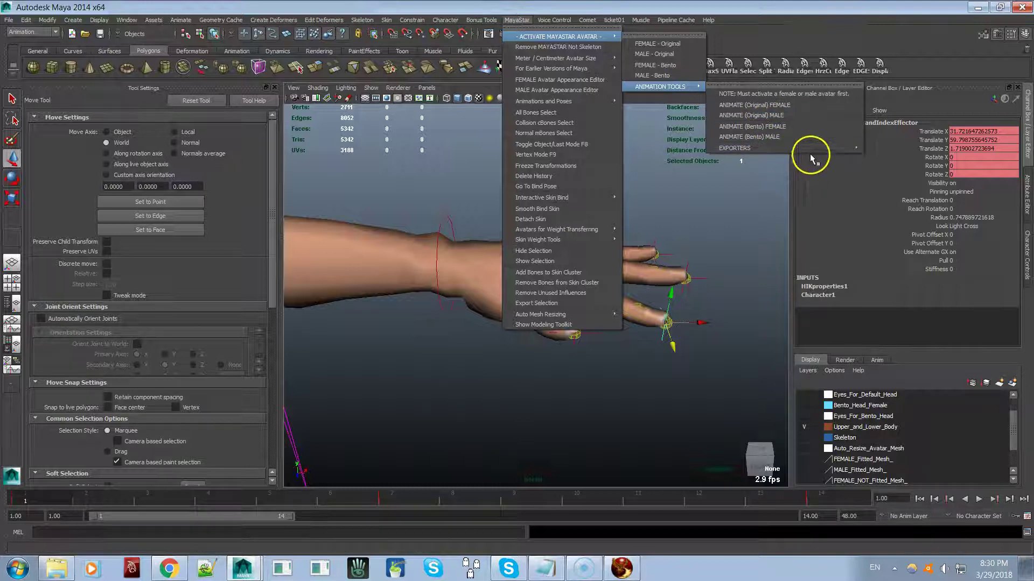
mouse_move(819, 150)
left_click(874, 155)
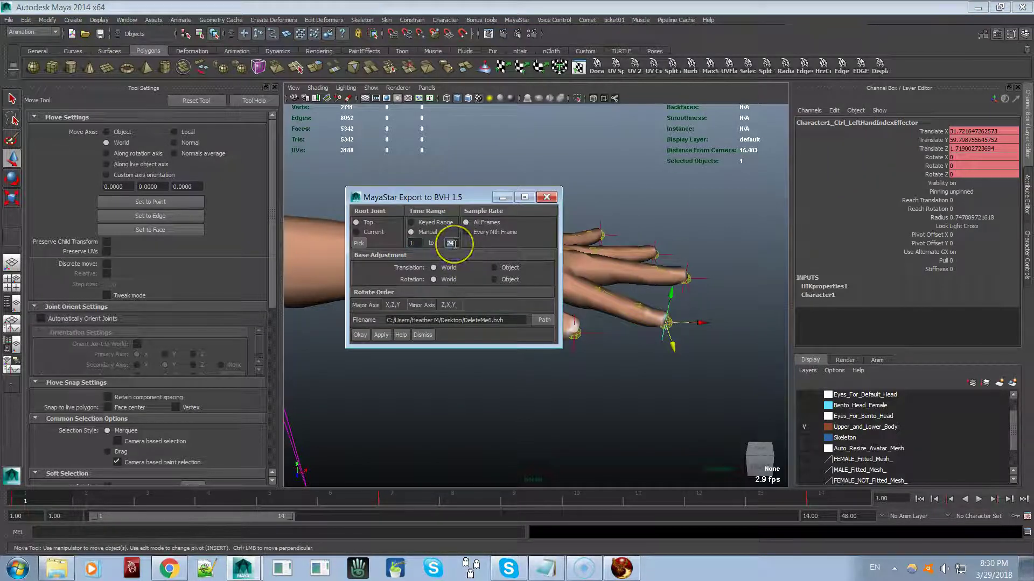
left_click(414, 243)
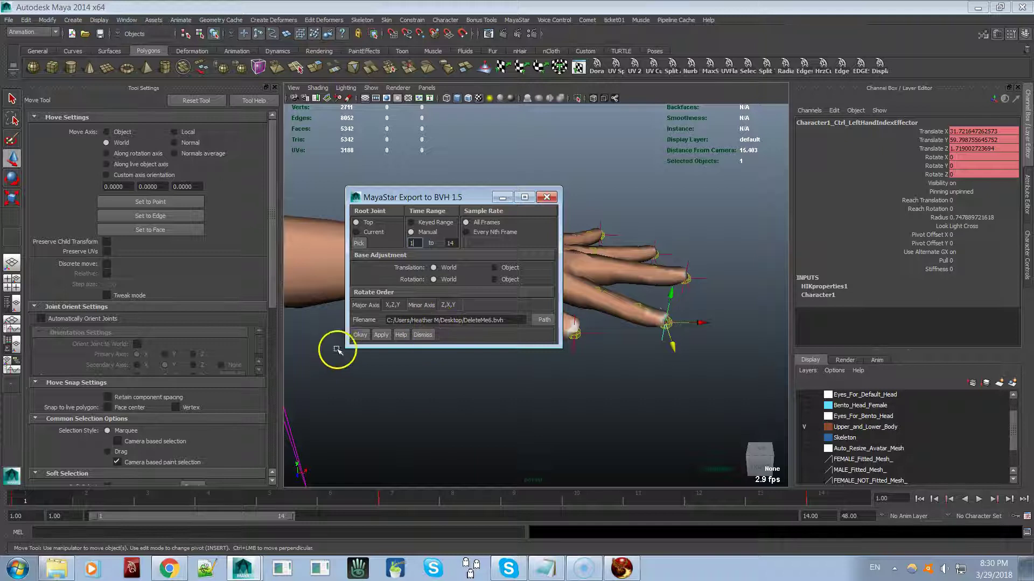
left_click(361, 337)
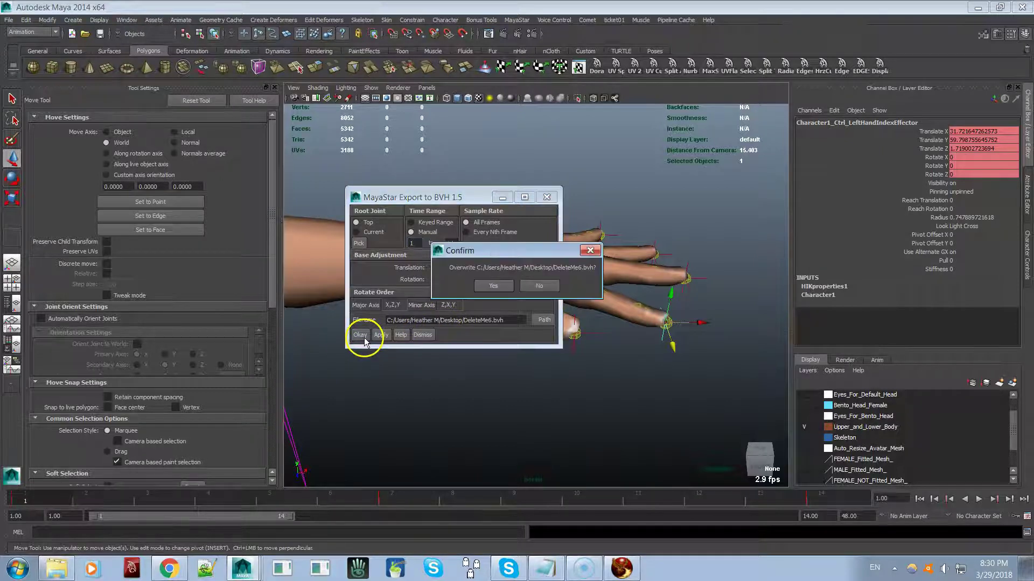
left_click(496, 286)
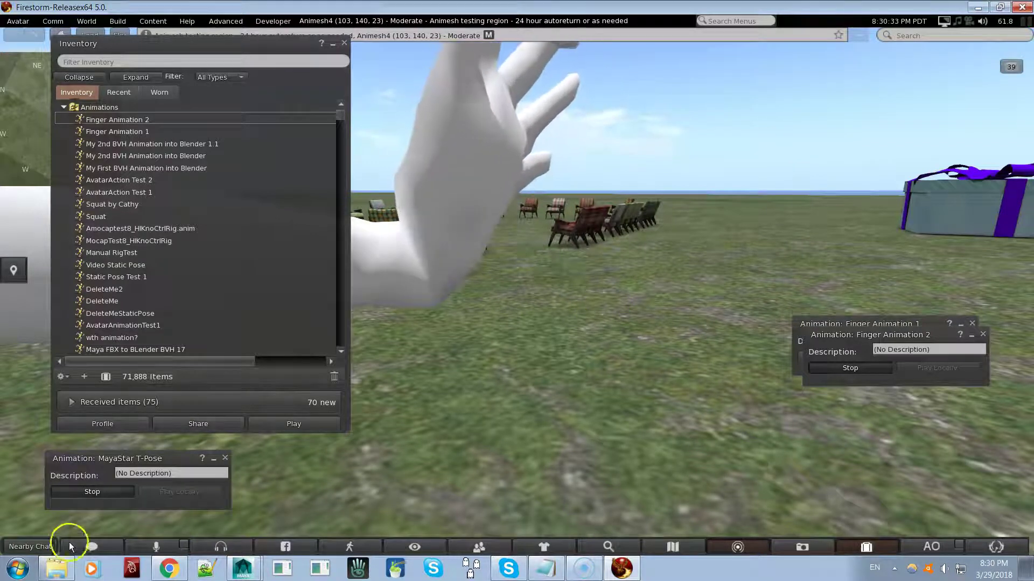
- In Firestorm, stop the MayaStar T-Pose and Finger Animation 2, and reset the avatar's skeleton
left_click(96, 492)
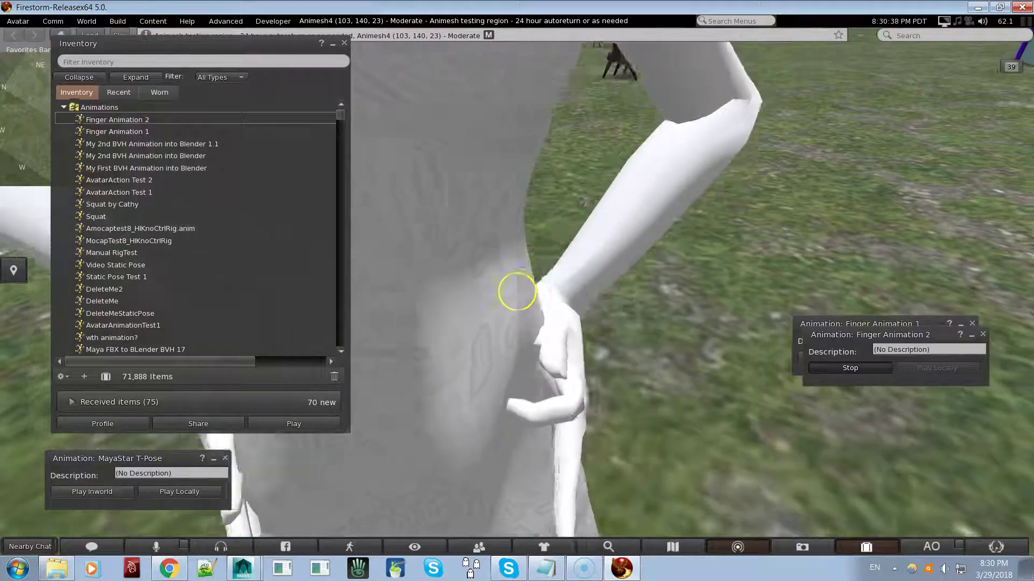
right_click(573, 263)
left_click(571, 299)
left_click(594, 242)
left_click(604, 237)
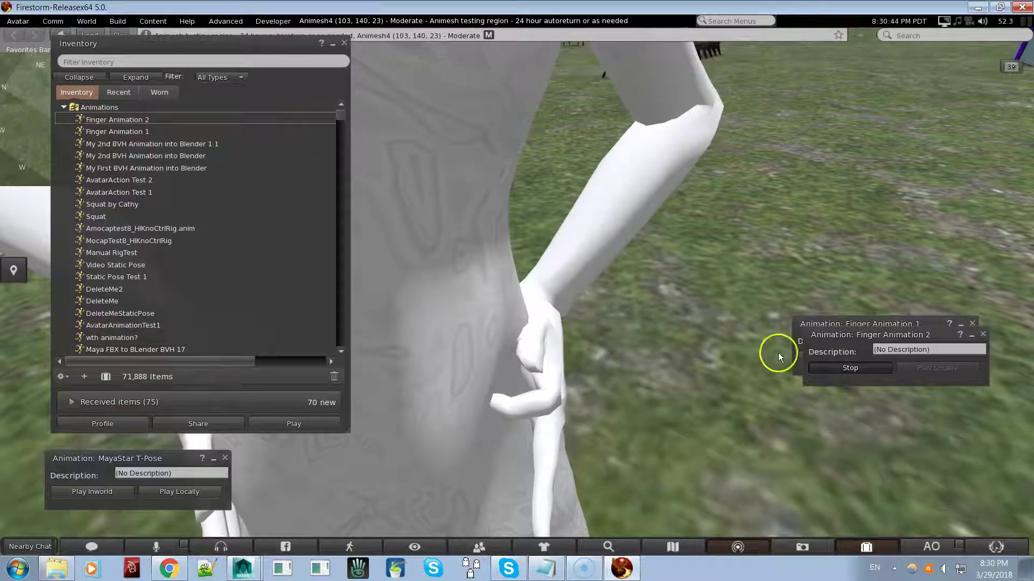
left_click(825, 367)
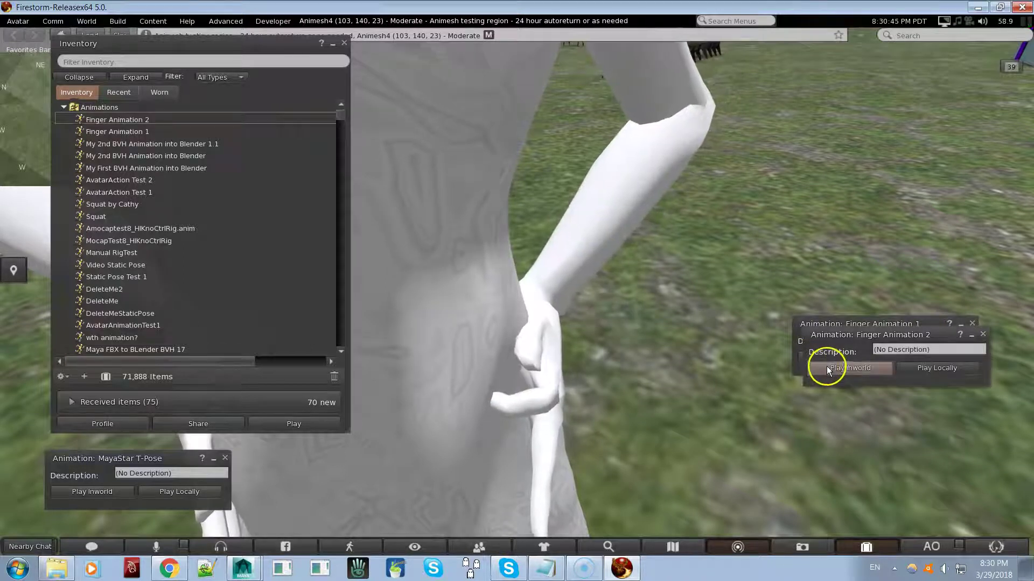
right_click(588, 238)
left_click(611, 213)
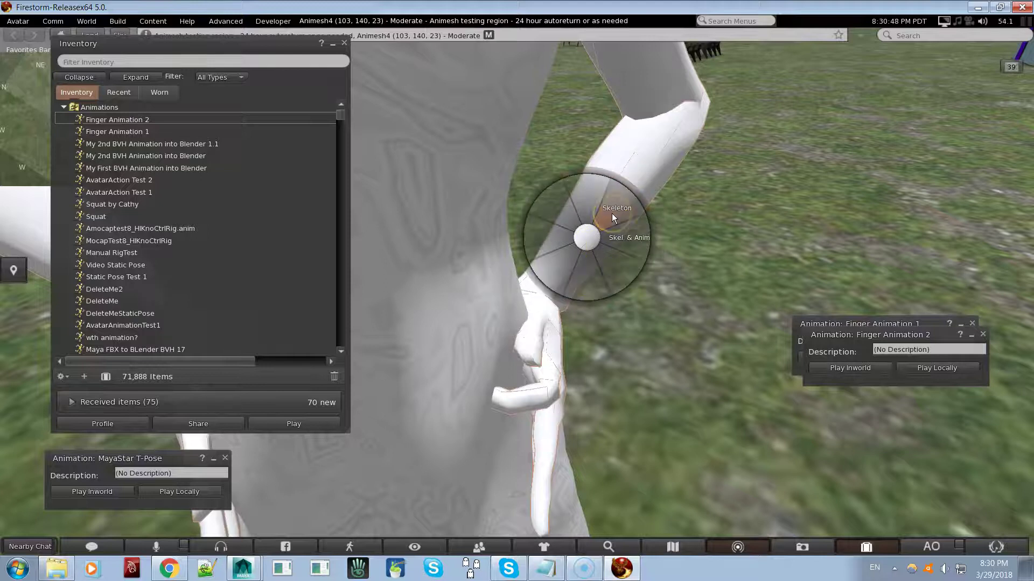
left_click(611, 213)
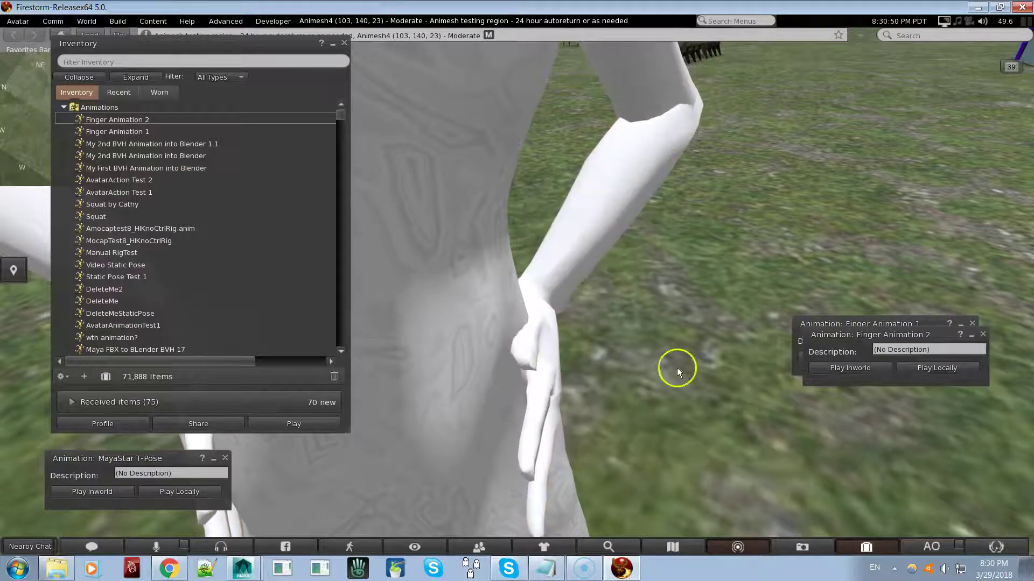
- Play Finger Animation 2 inworld and move its window below the Finger Animation 1 window
left_click(856, 369)
left_click_drag(859, 336, 848, 390)
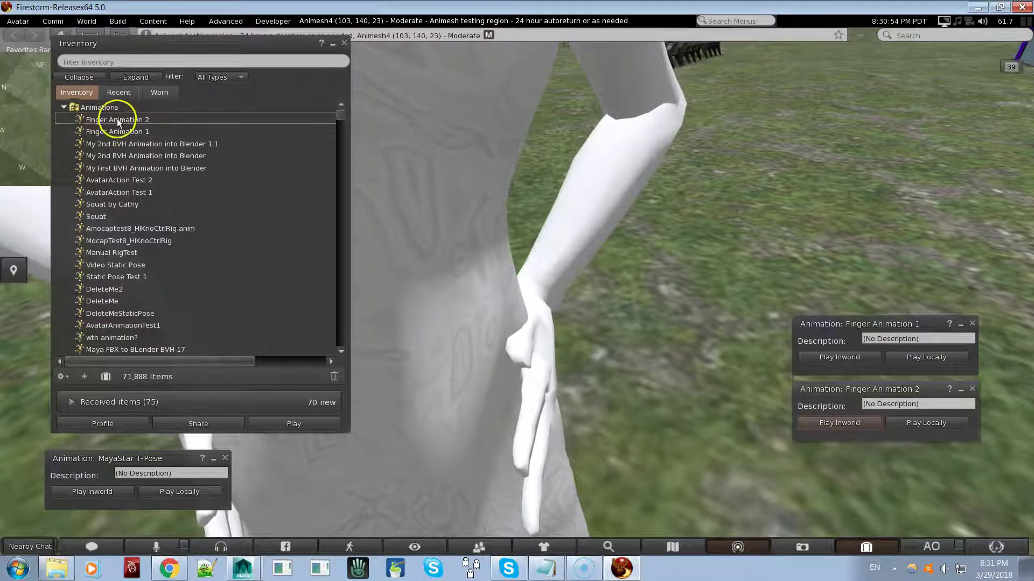
- Start a new L$10 animation upload and load DeleteMe6.bvh from the desktop
left_click(121, 21)
mouse_move(166, 192)
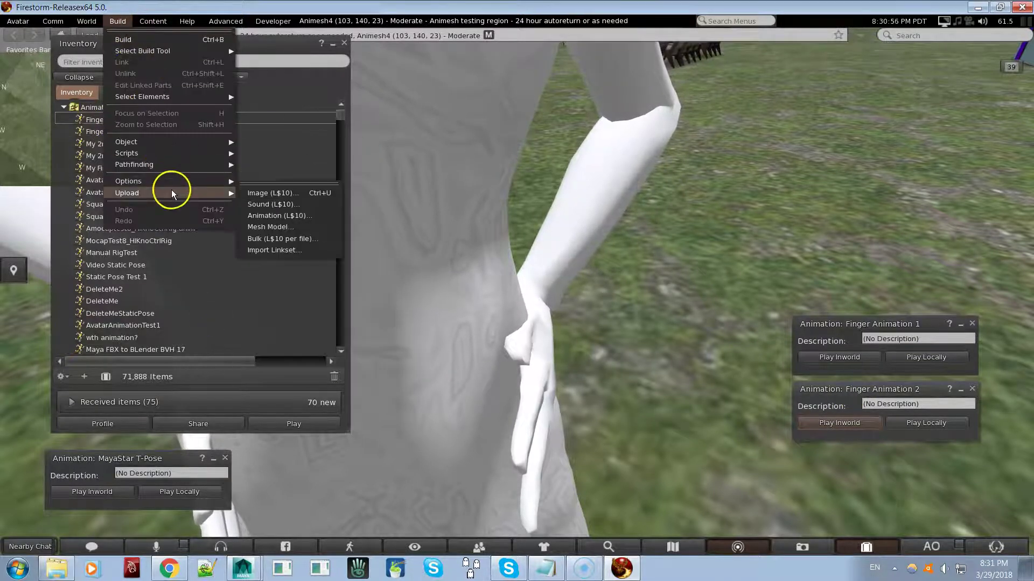
left_click(286, 215)
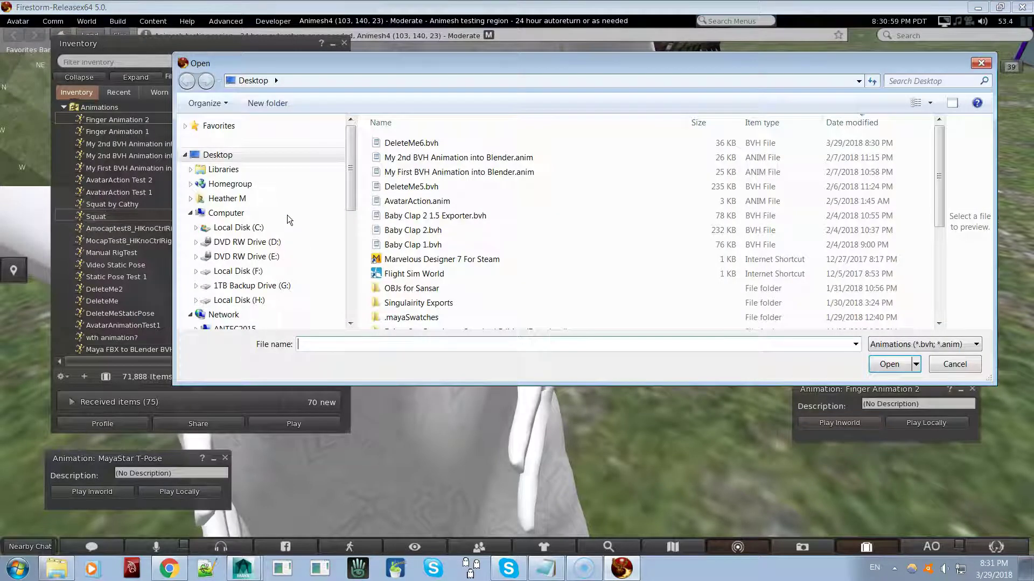
double_click(412, 142)
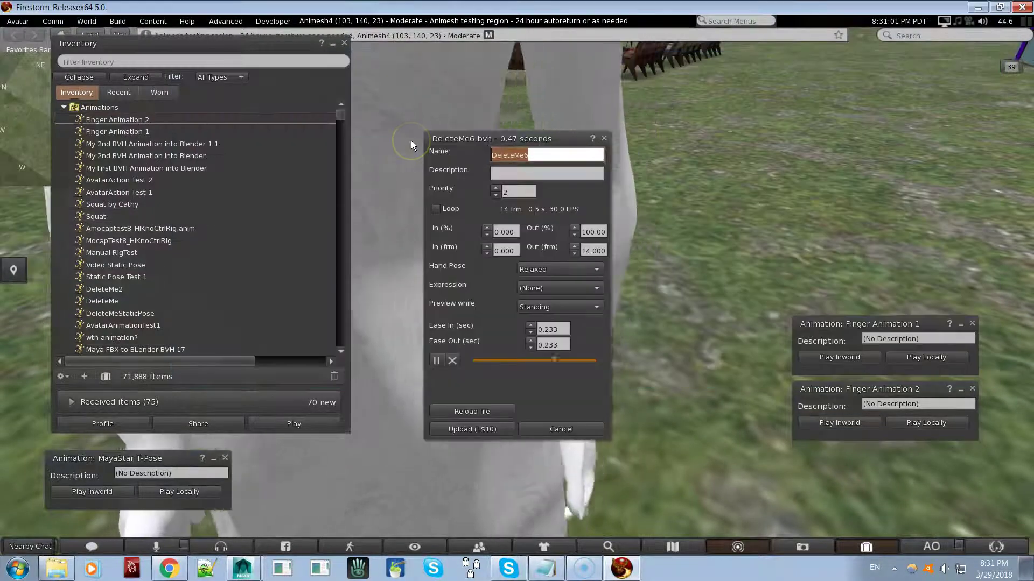
- Enable looping for DeleteMe6.bvh, move the upload window clear of the avatar, and preview the animation on its hand
left_click(434, 209)
left_click_drag(501, 143, 775, 77)
left_click_drag(544, 376, 517, 291, "alt")
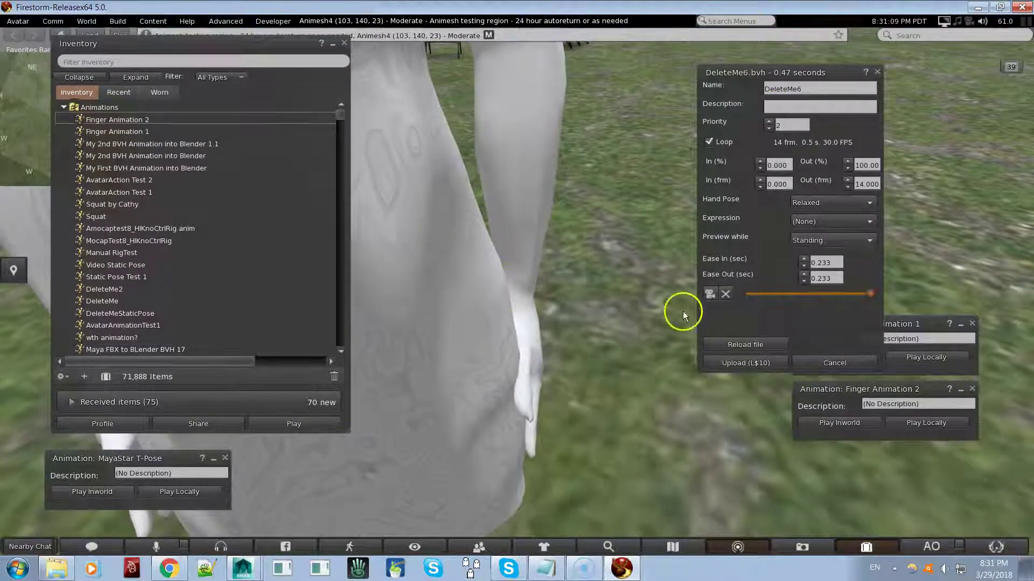
left_click(710, 295)
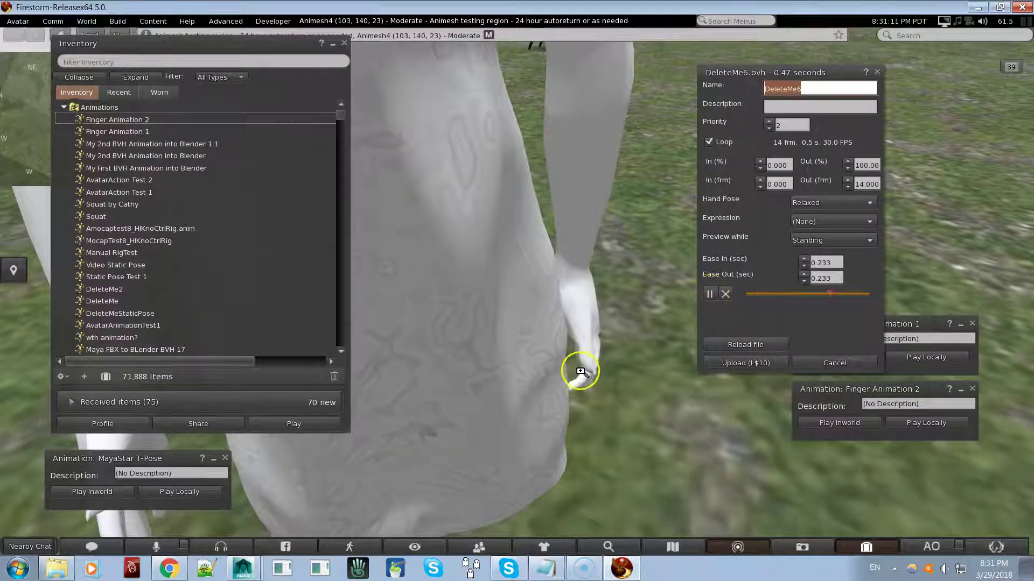
mouse_move(516, 291)
left_mouse_down("alt")
mouse_move(477, 293)
mouse_move(517, 292)
left_mouse_up("alt")
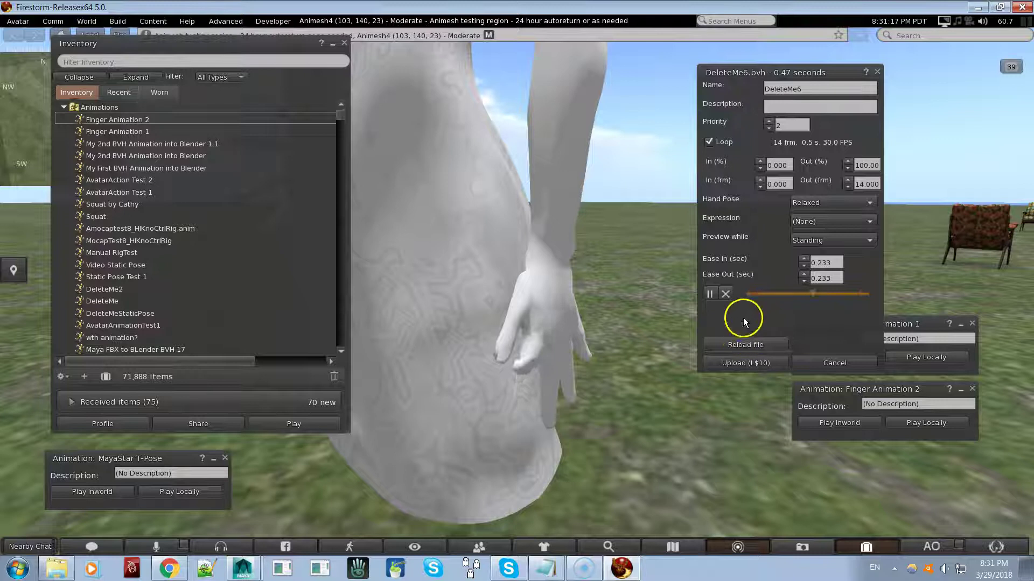
left_click(725, 294)
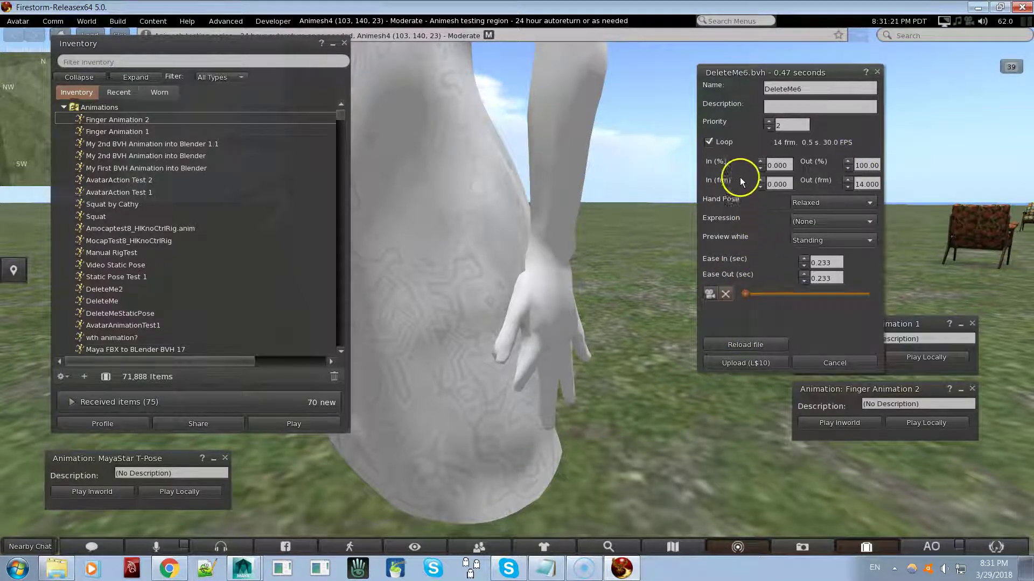
- Set the animation's priority to 4 and name it Finger Animation 3
left_click(768, 121)
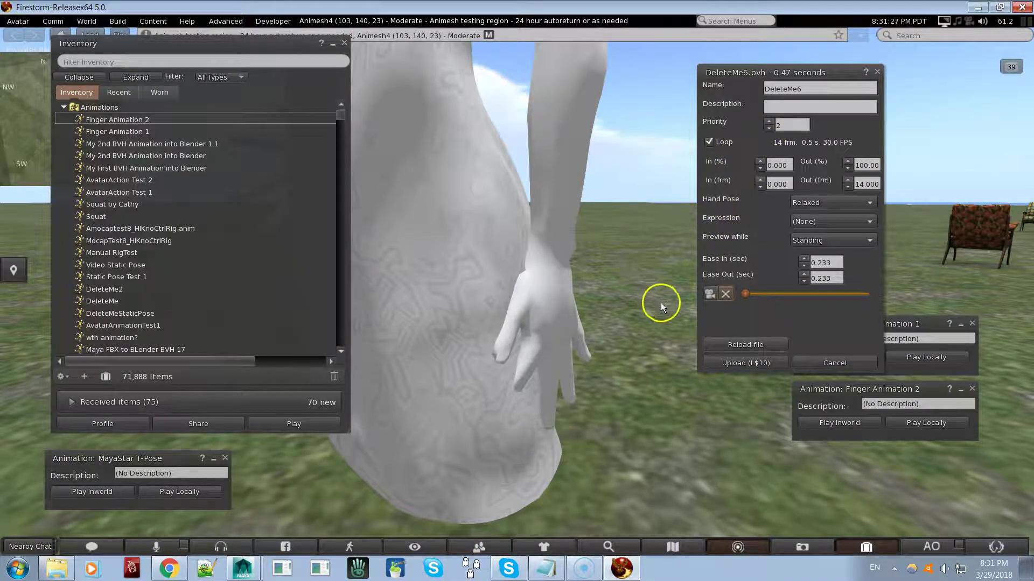
left_click(811, 89)
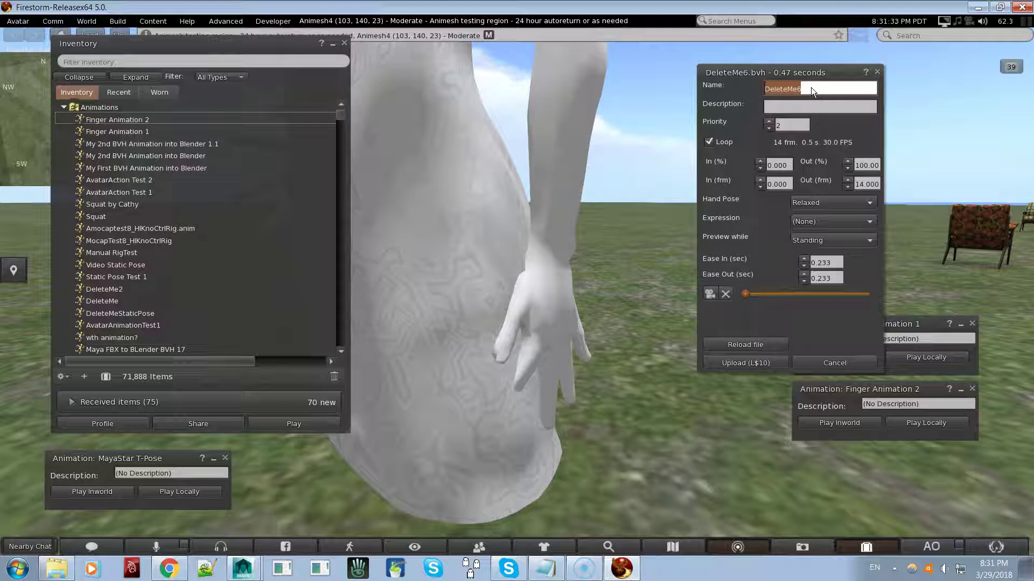
type("Finger Animation 3")
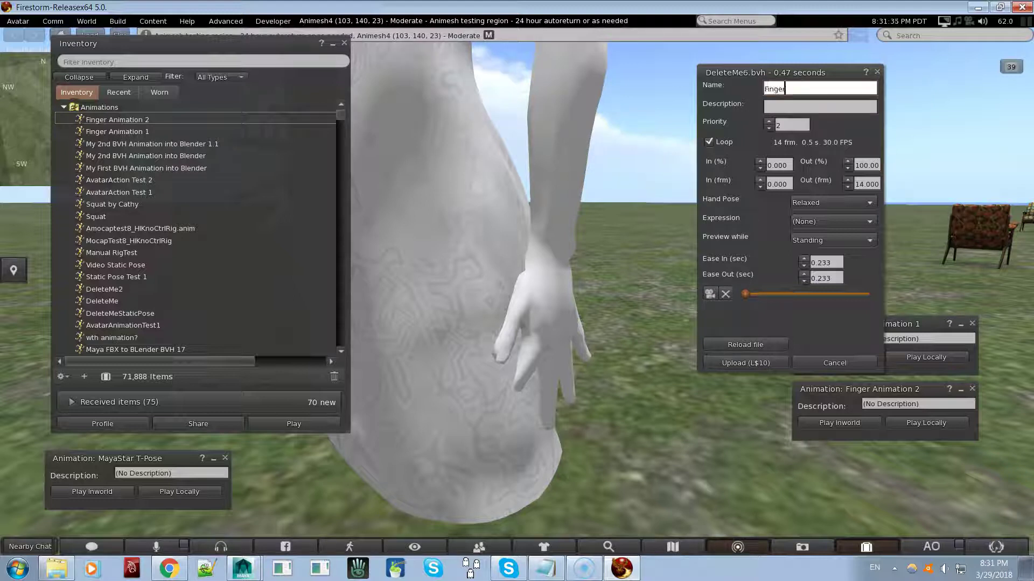
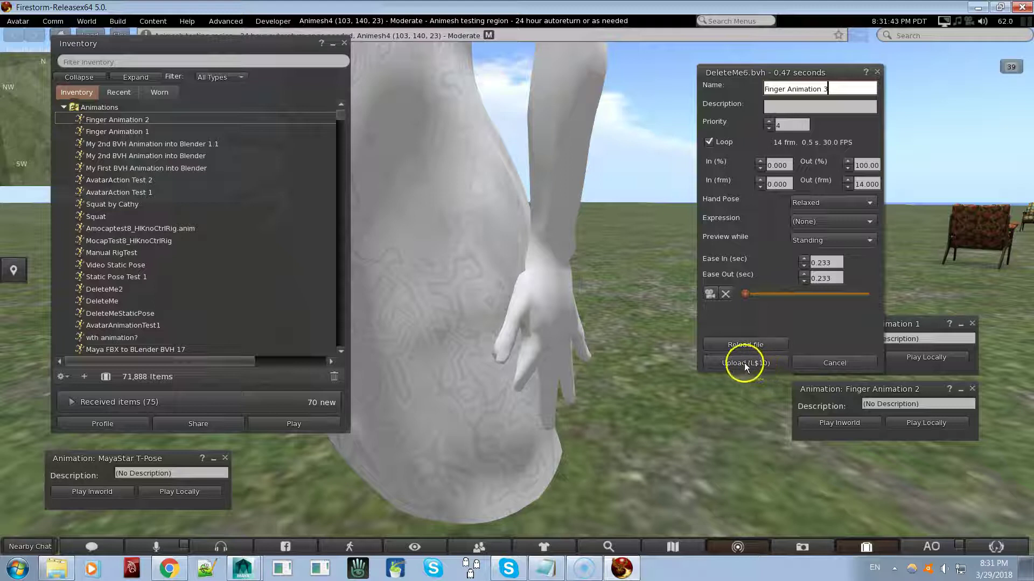
- Preview the looped animation with the loop-in frame set to 1, and again with it reset to 0
left_click(760, 181)
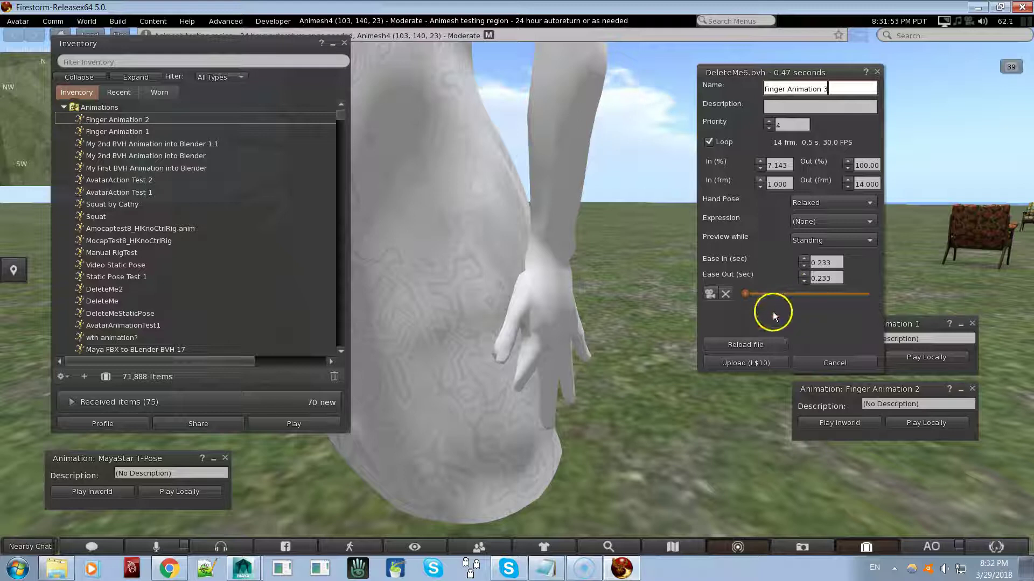
left_click(712, 295)
left_click(712, 295)
left_click(759, 187)
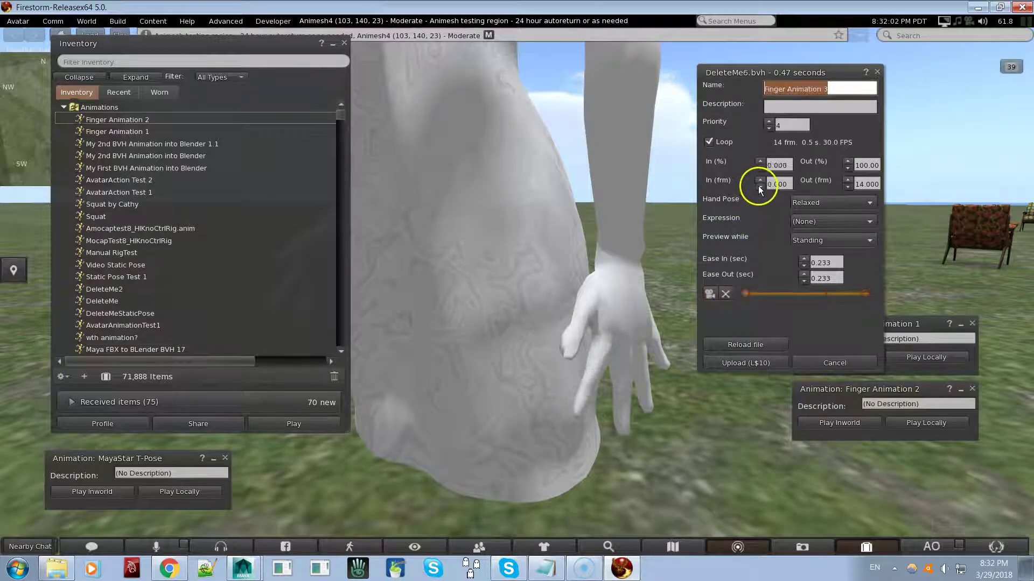
left_click(709, 292)
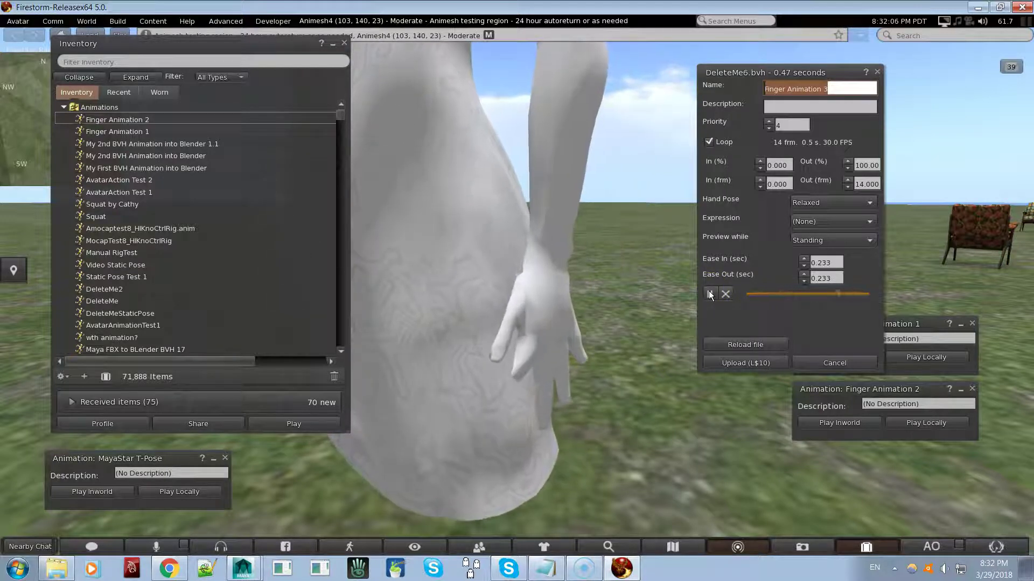
left_click(709, 293)
- Try a loop-in frame of 7 and preview the looped finger animation
left_click(780, 186)
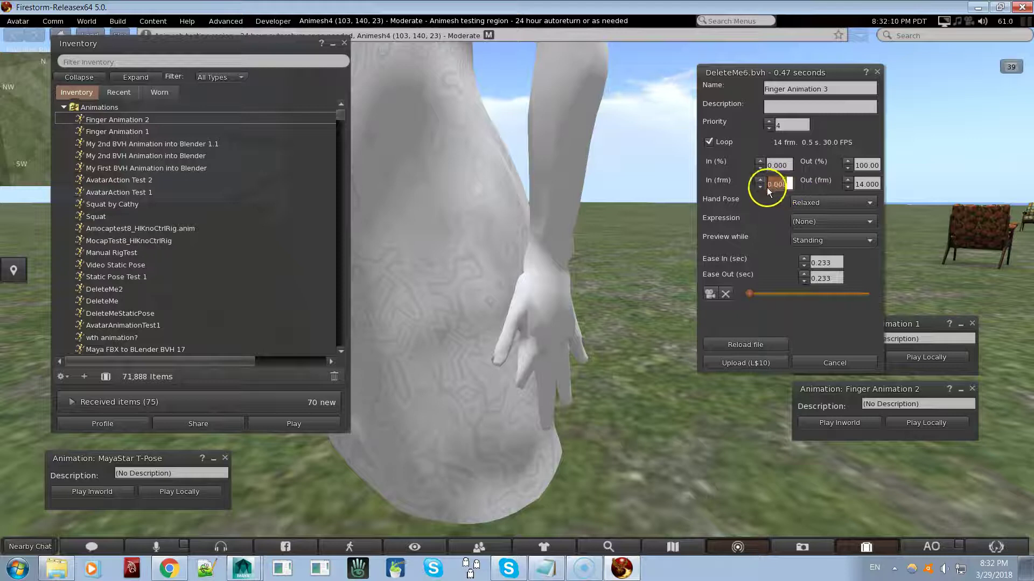
type("7")
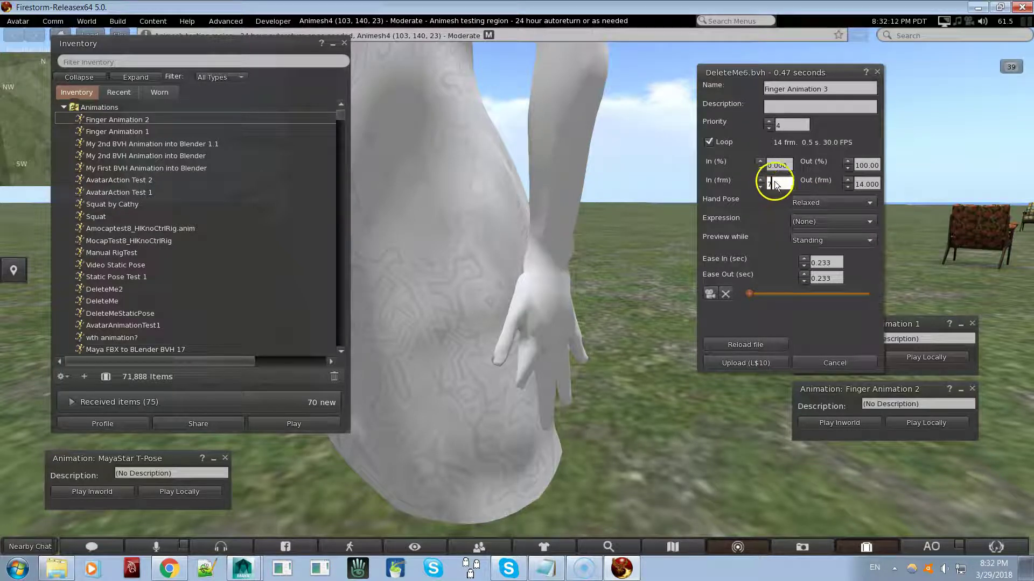
left_click(715, 293)
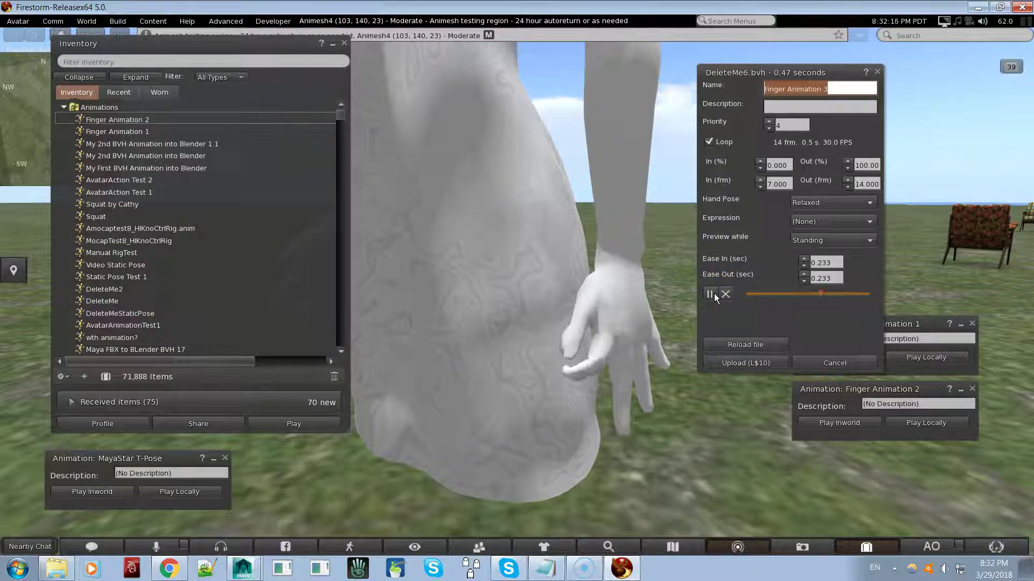
- Set the loop-in frame of Finger Animation 3 to 1
left_click(788, 183)
left_click_drag(787, 183, 763, 190)
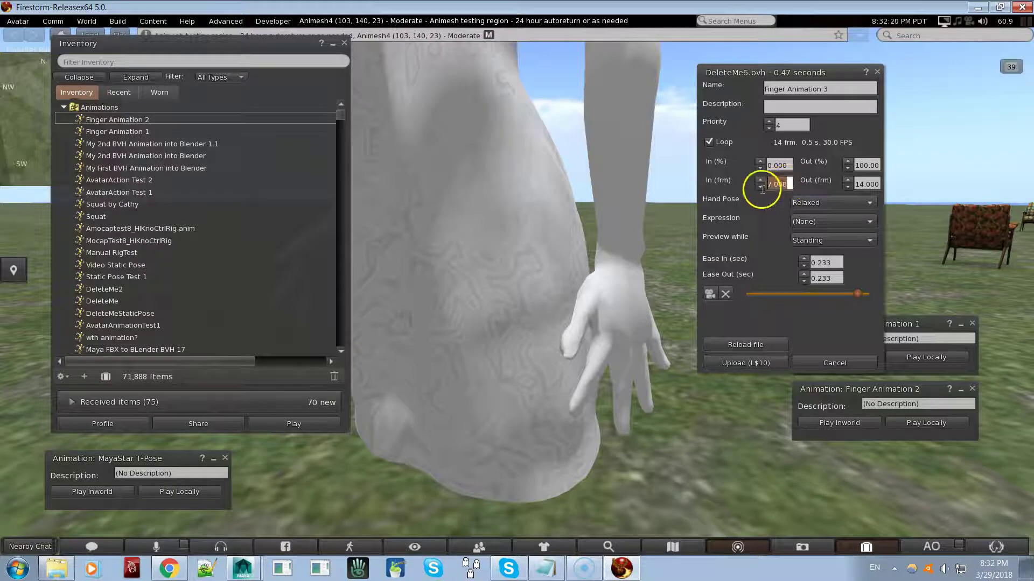
type("1")
key("Return")
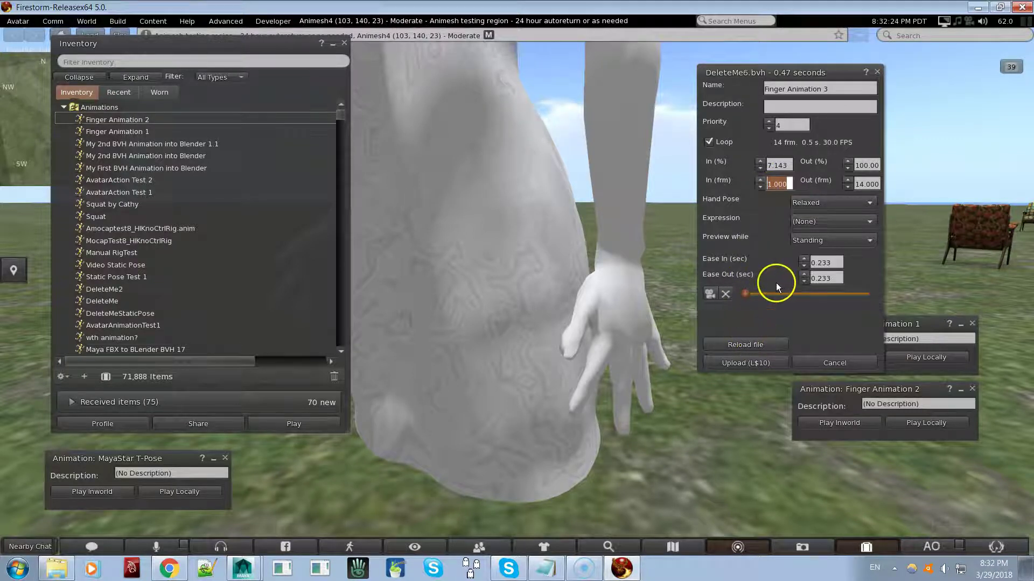
- Upload the animation named Finger Animation 3 for L$10 and open it from the inventory
left_click(746, 364)
left_click(145, 120)
double_click(142, 117)
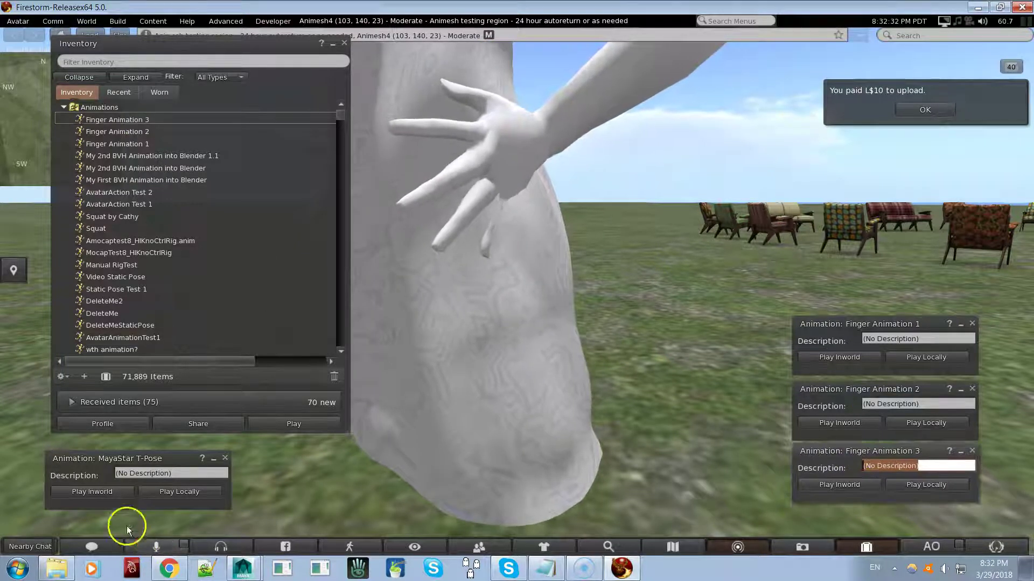
- Play the MayaStar T-Pose animation inworld to hold the avatar's arm outstretched
left_click(120, 491)
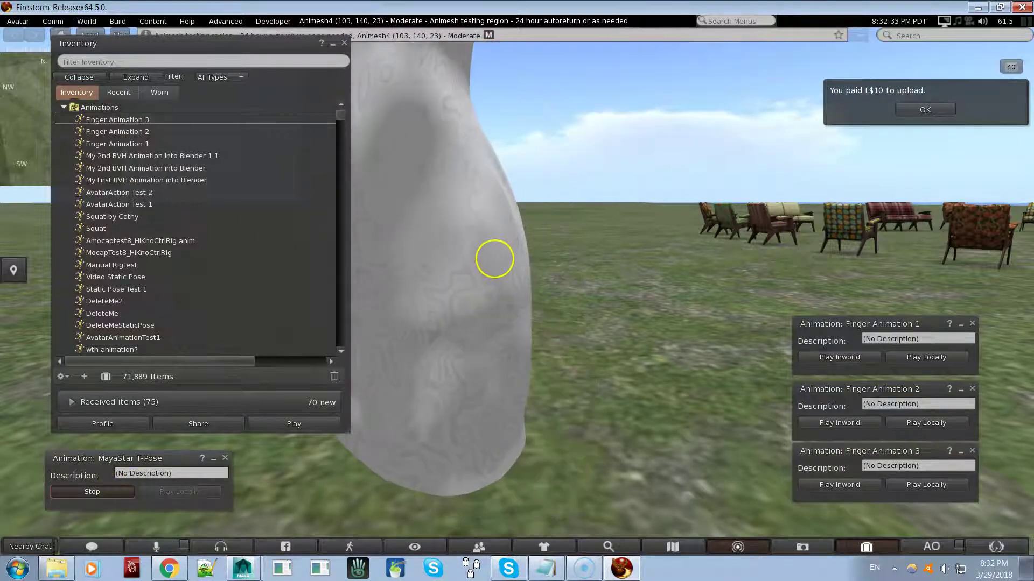
key("Escape")
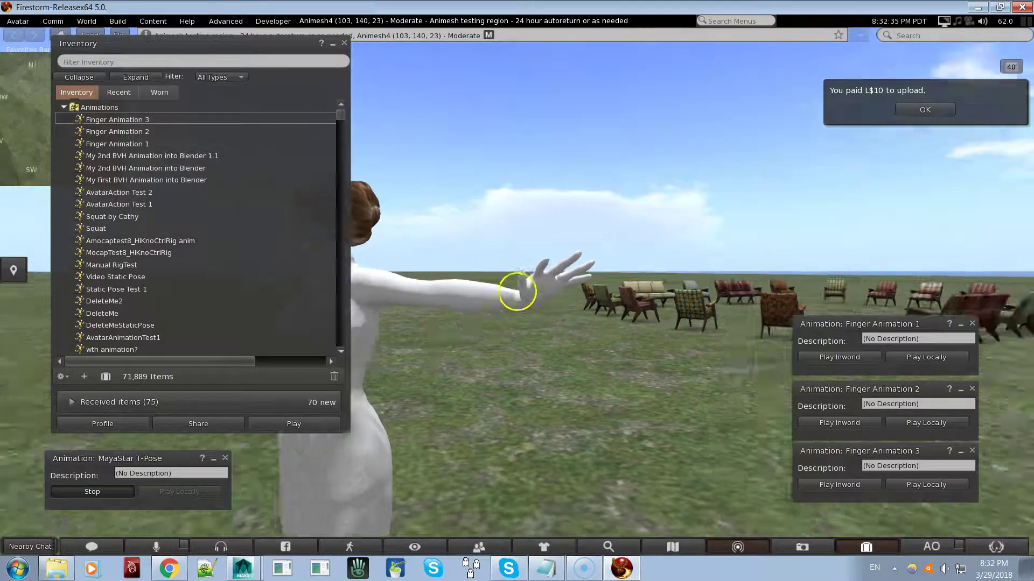
left_click_drag(517, 292, 518, 292, "alt")
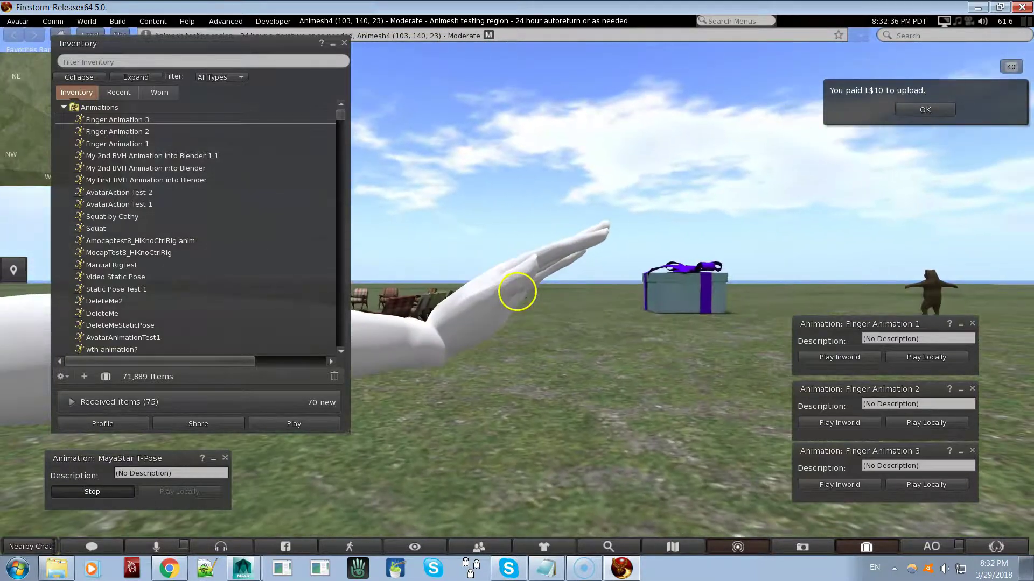
- Play Finger Animation 3 inworld, examine the moving index finger from several angles, and stop the animation
left_click(839, 485)
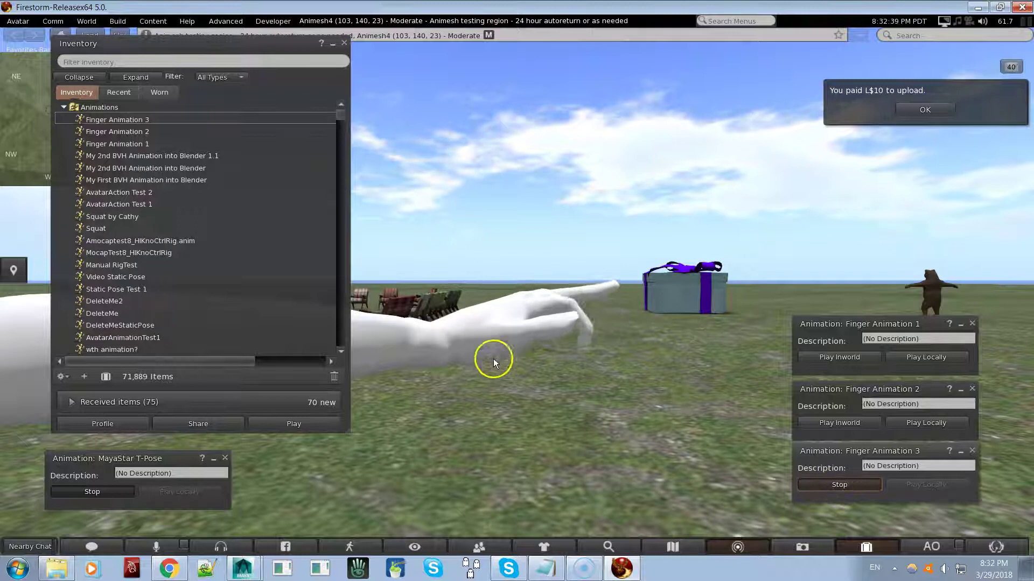
left_click_drag(514, 293, 517, 291, "alt")
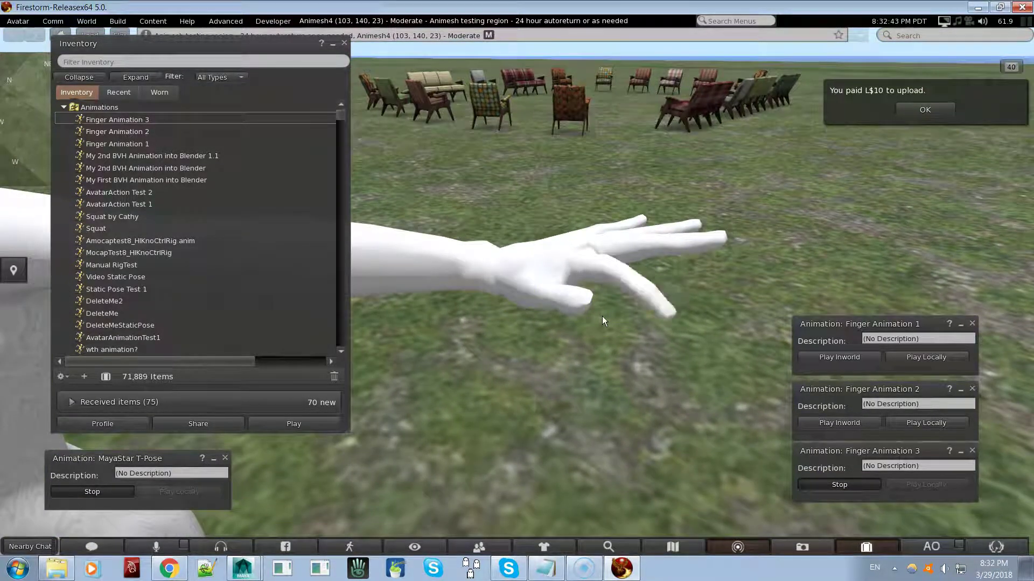
left_click_drag(657, 293, 518, 293, "alt")
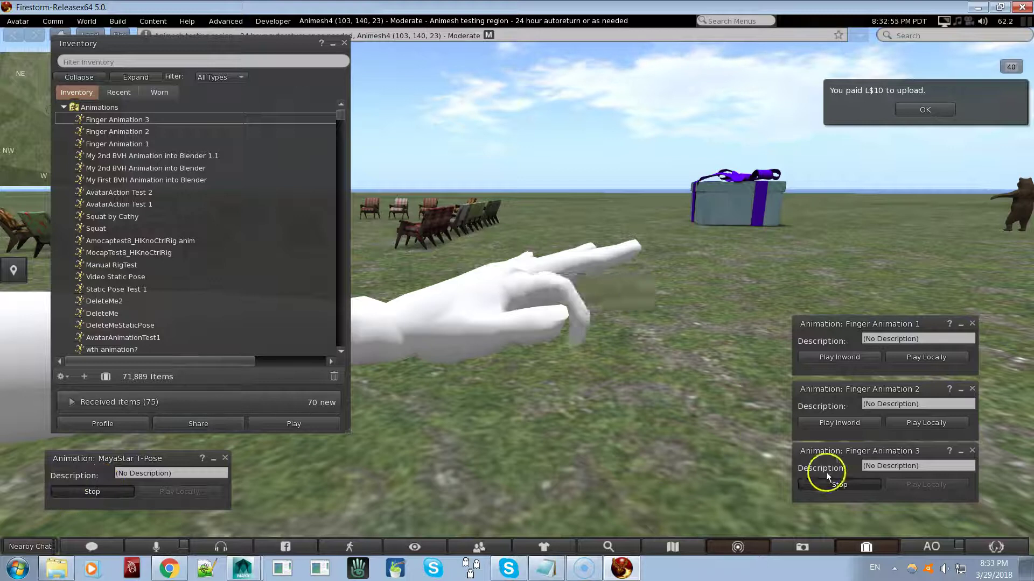
left_click(835, 485)
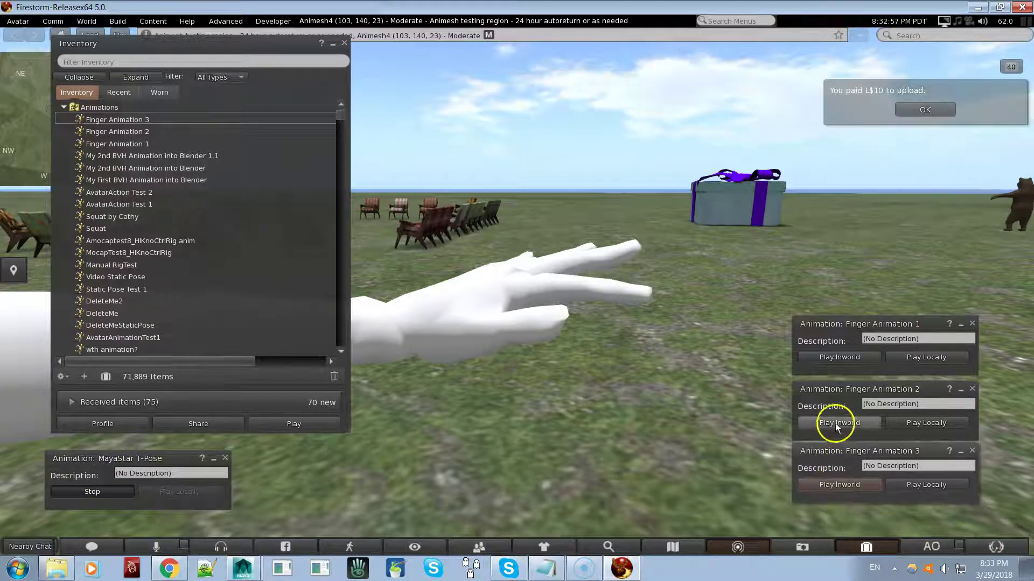
- Compare Finger Animation 2 played inworld with Finger Animation 3 and with Finger Animation 1, and stop all three
left_click(837, 424)
left_click(842, 485)
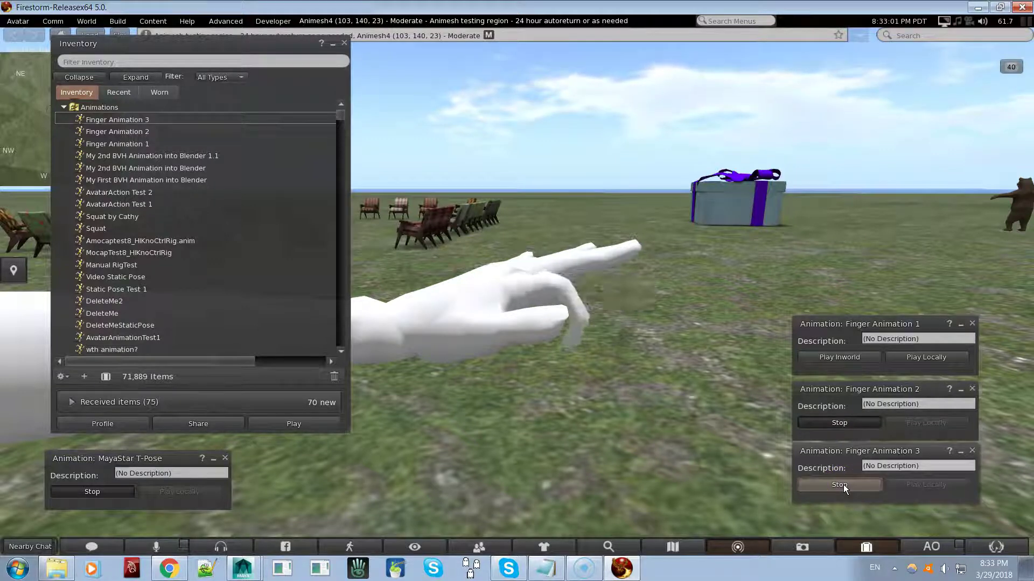
left_click(843, 485)
left_click(836, 363)
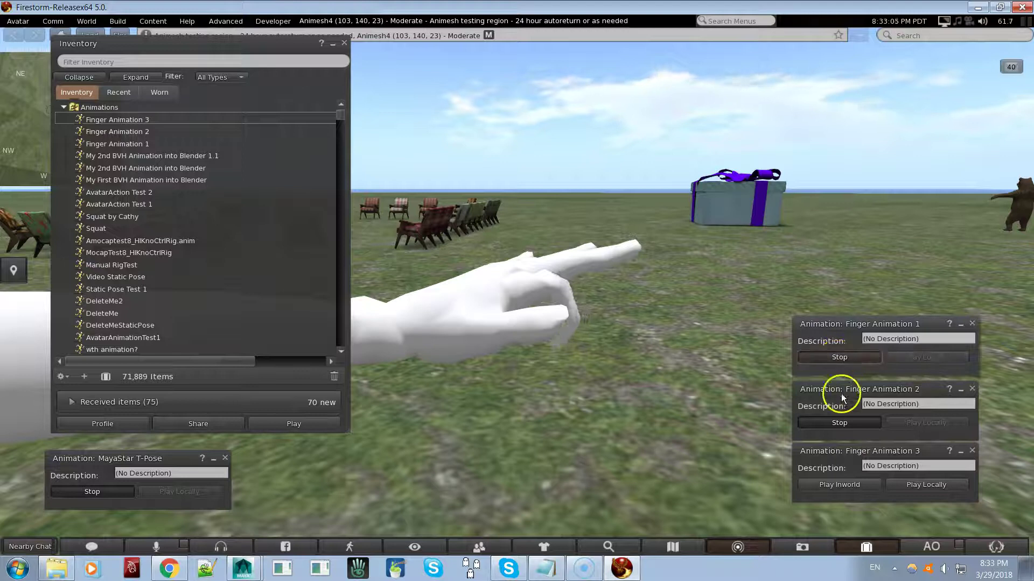
left_click(841, 423)
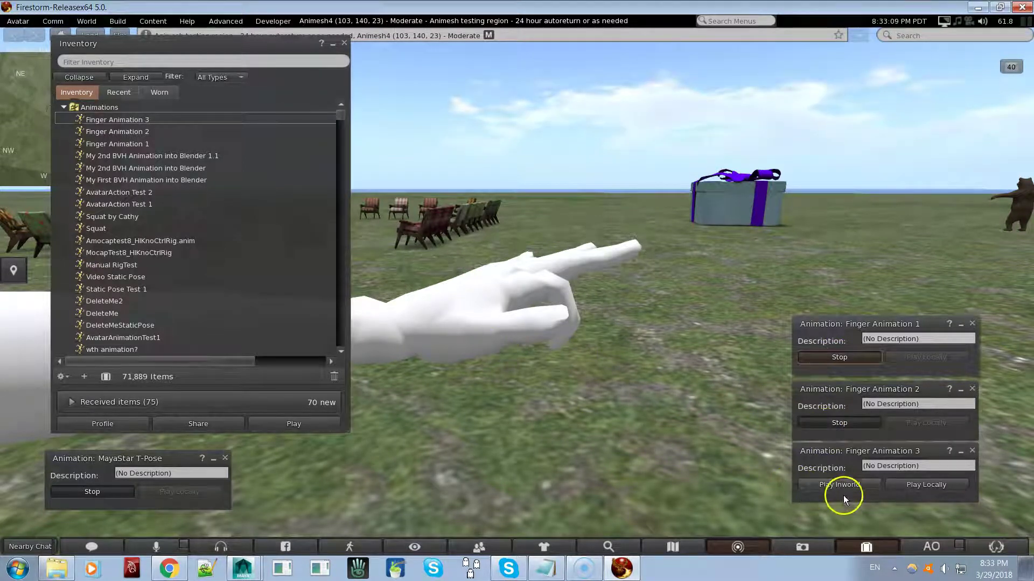
left_click(822, 418)
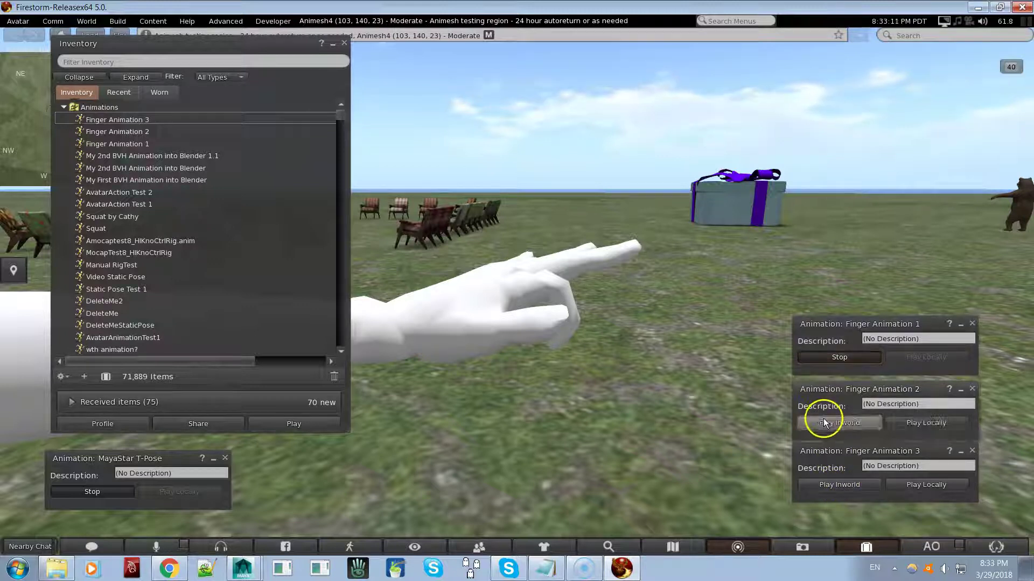
left_click(840, 359)
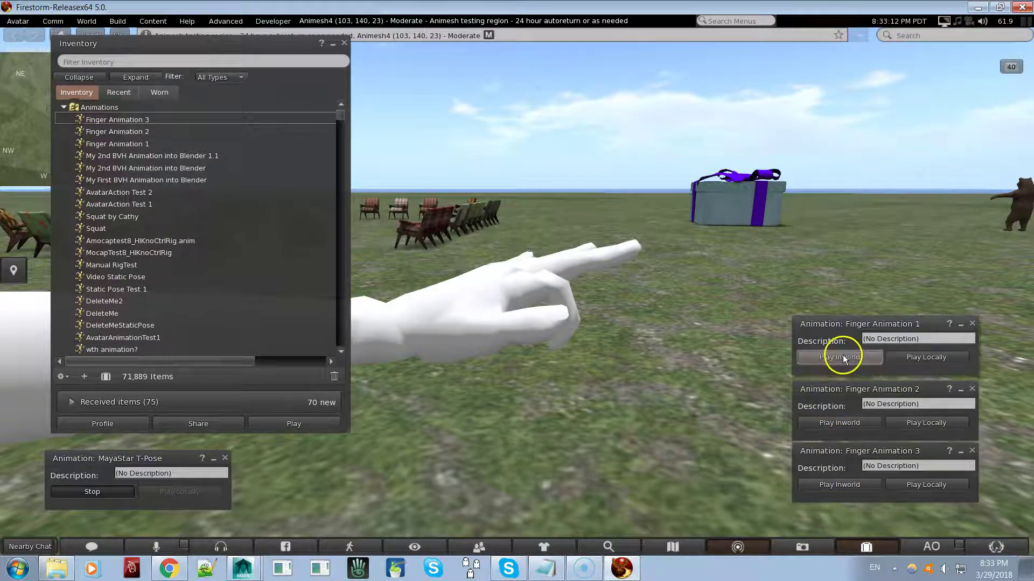
- Reset the avatar through its appearance options to clear the leftover finger pose
right_click(494, 325)
left_click(500, 364)
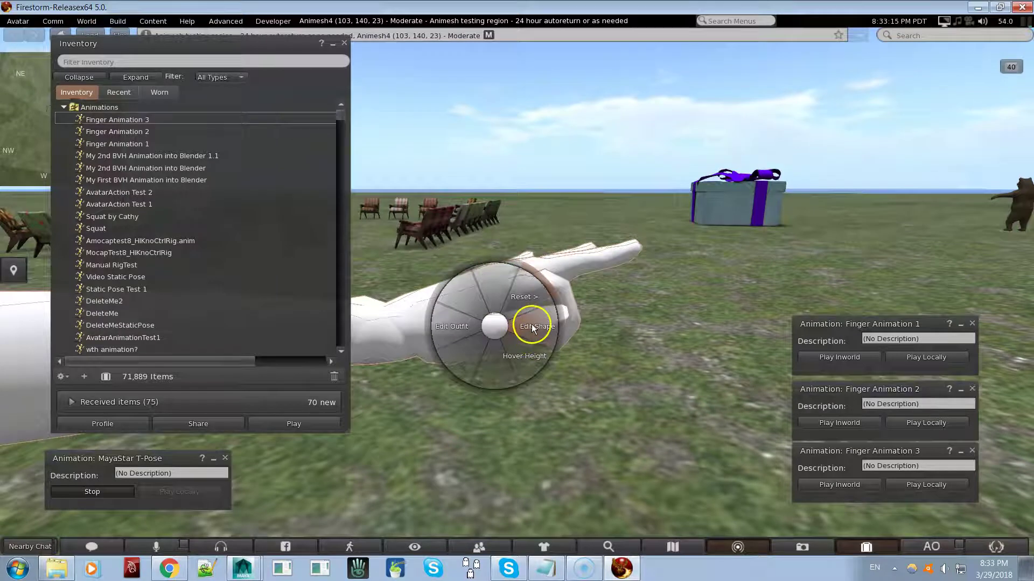
left_click(528, 299)
left_click(528, 297)
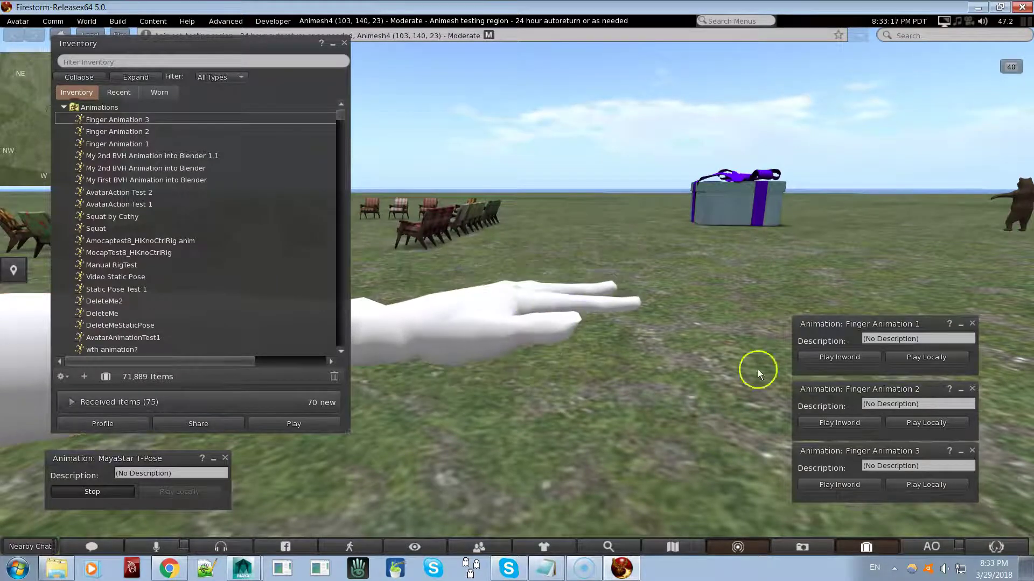
- Play Finger Animation 1 inworld, start and stop Finger Animation 3 over it to compare the finger motion, and stop both
left_click(840, 357)
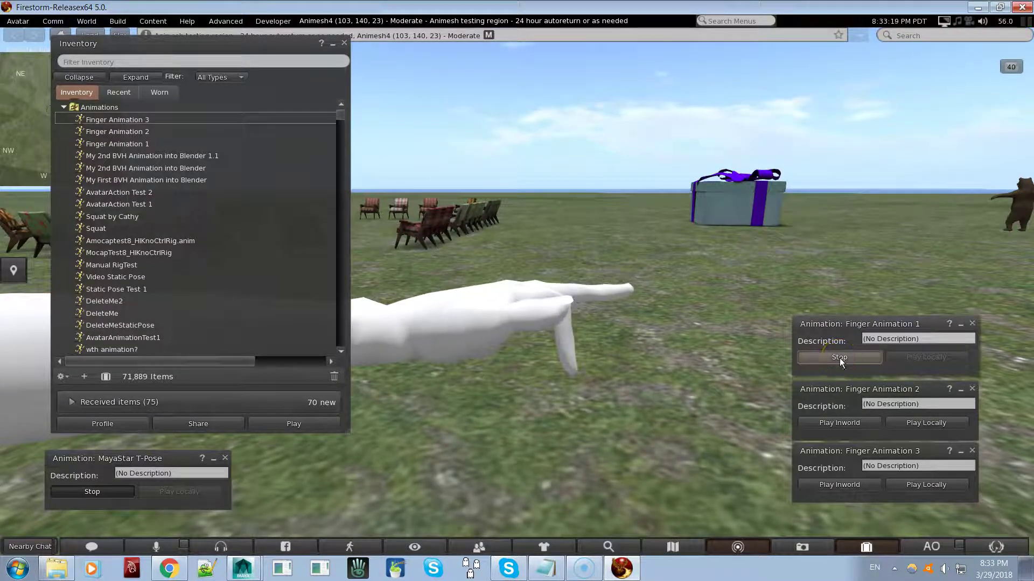
left_click(848, 484)
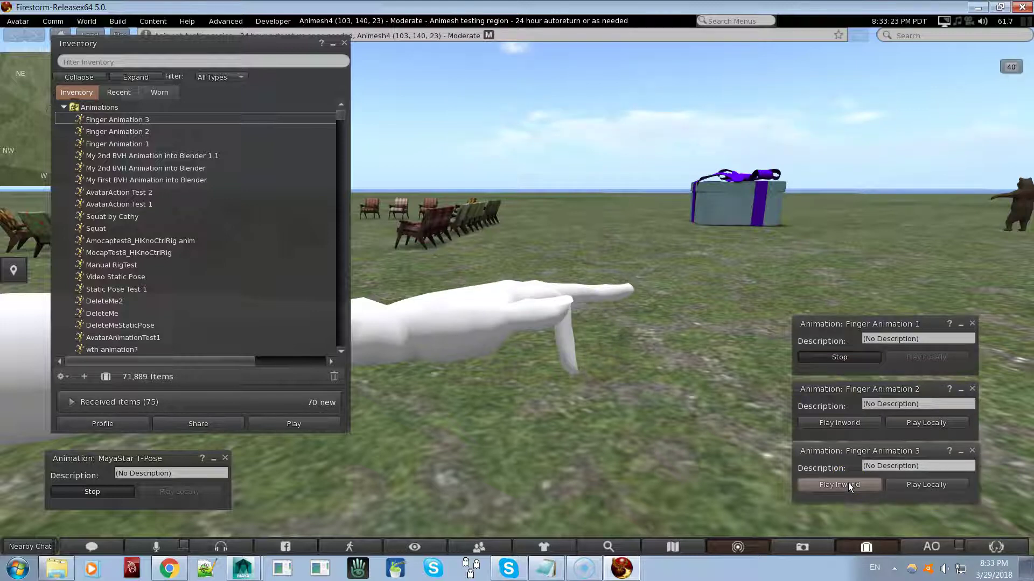
left_click(848, 484)
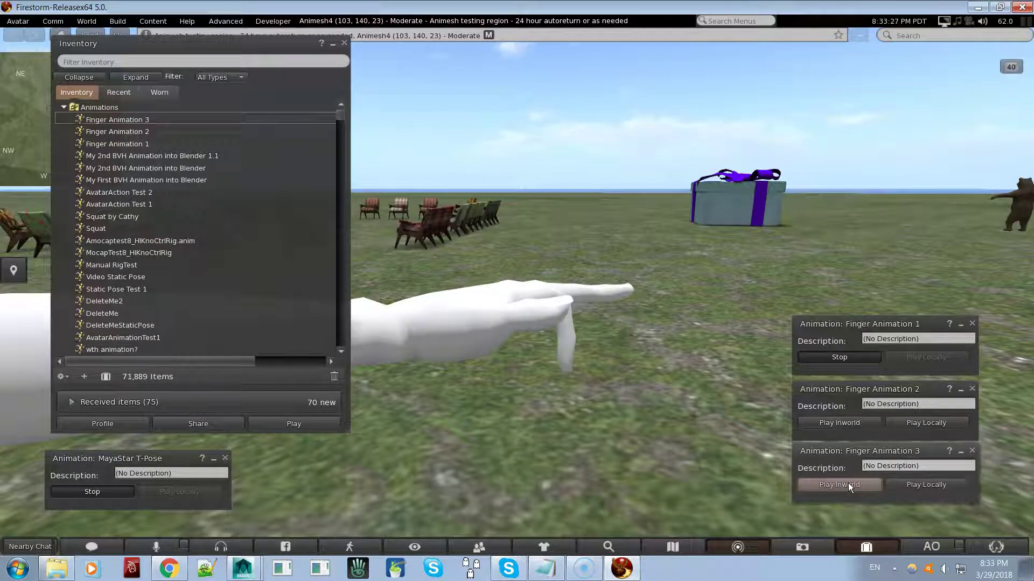
left_click(848, 484)
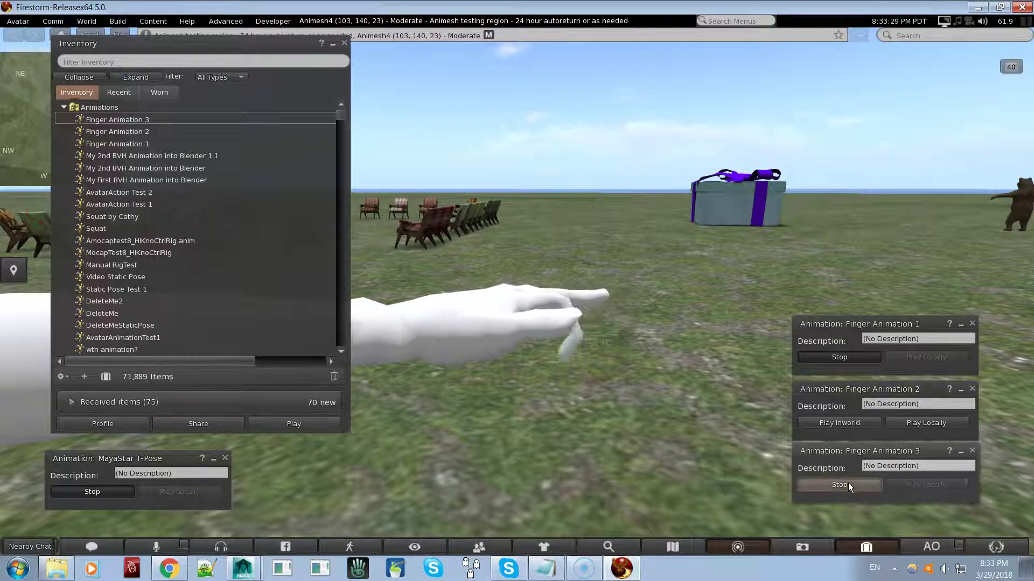
left_click(848, 358)
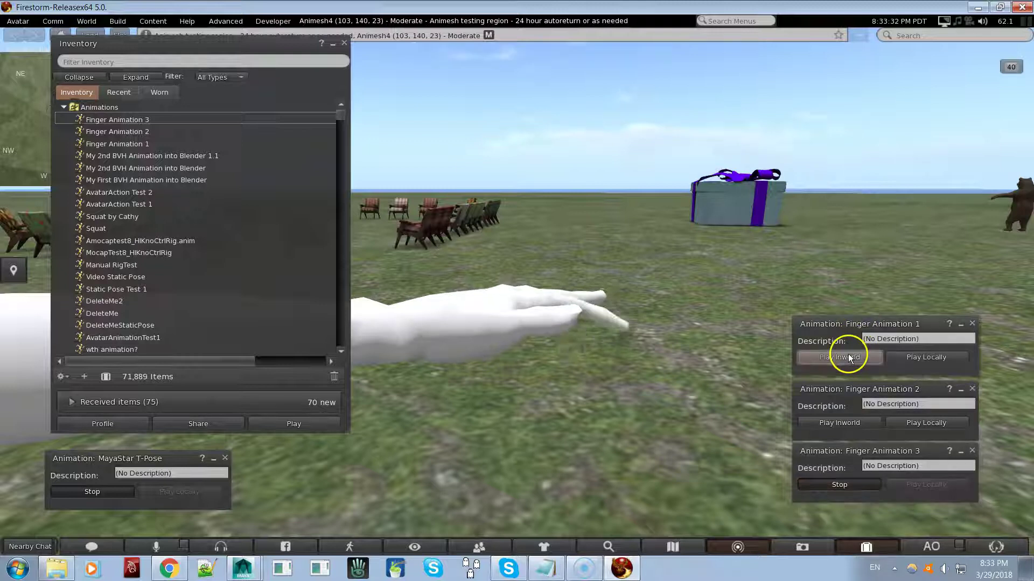
left_click(838, 487)
- Play Finger Animation 2 inworld while toggling Finger Animation 3 to compare how they combine on the index finger, and stop Finger Animation 2
left_click(845, 424)
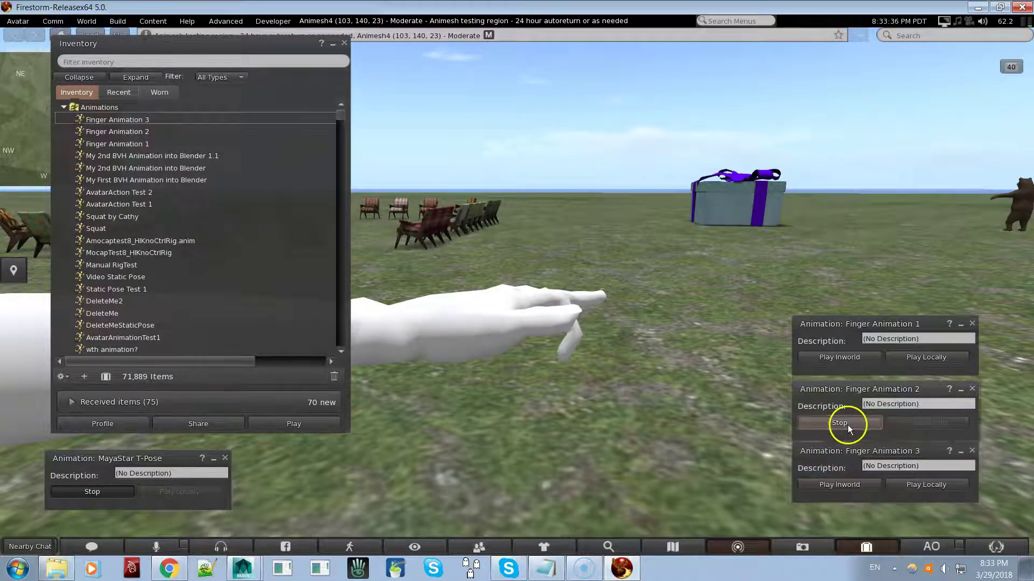
left_click(838, 485)
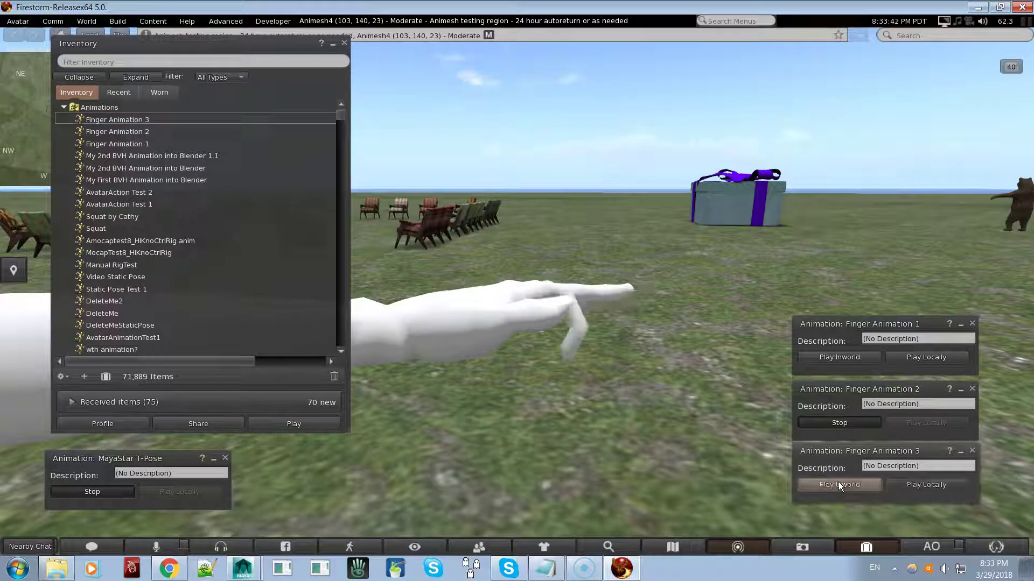
left_click(839, 483)
left_click(838, 484)
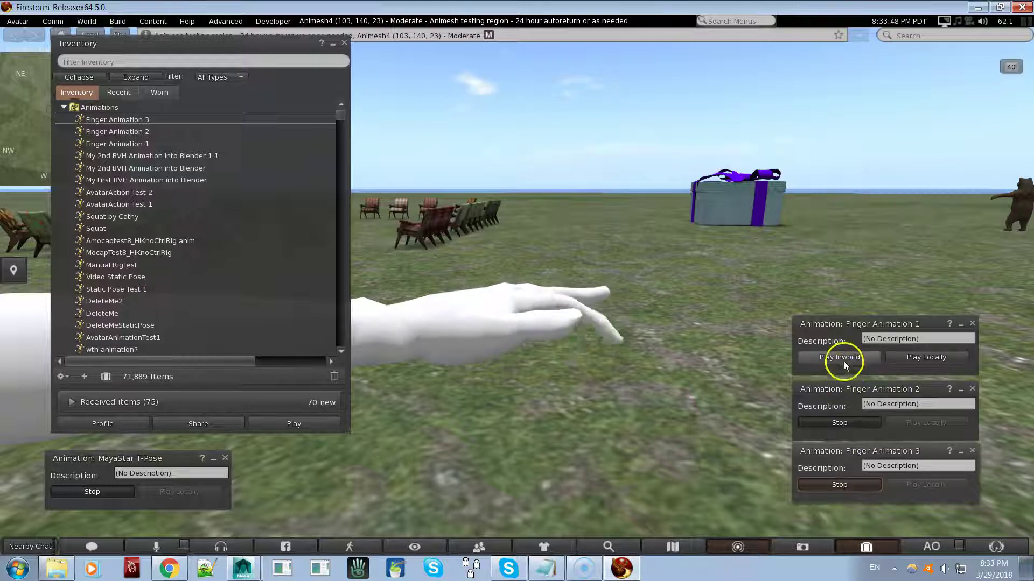
left_click(844, 423)
left_click(842, 484)
left_click(846, 487)
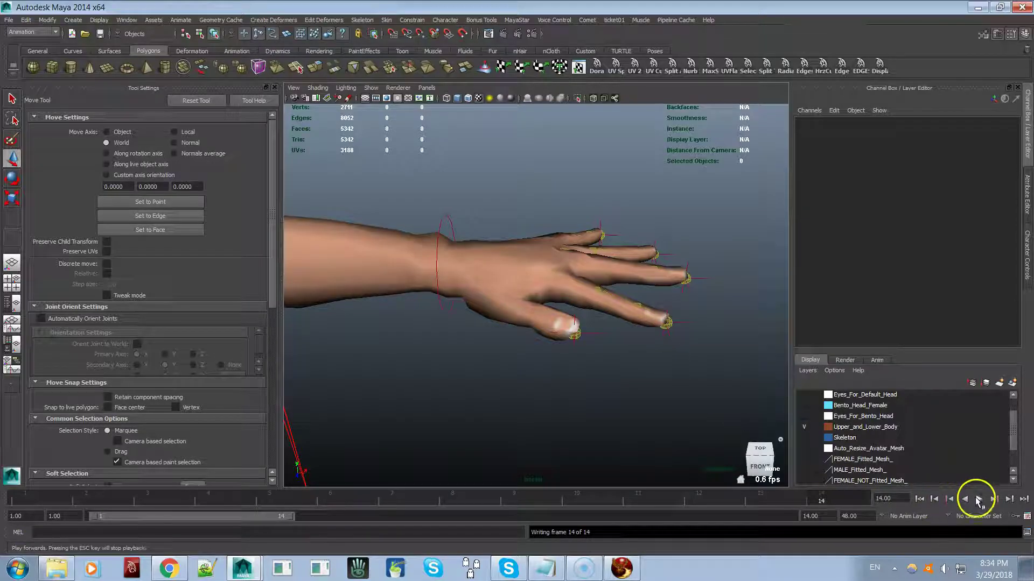
- In Maya, play back the 14-frame finger animation, view the hand, and stop playback at frame 8
left_click(979, 499)
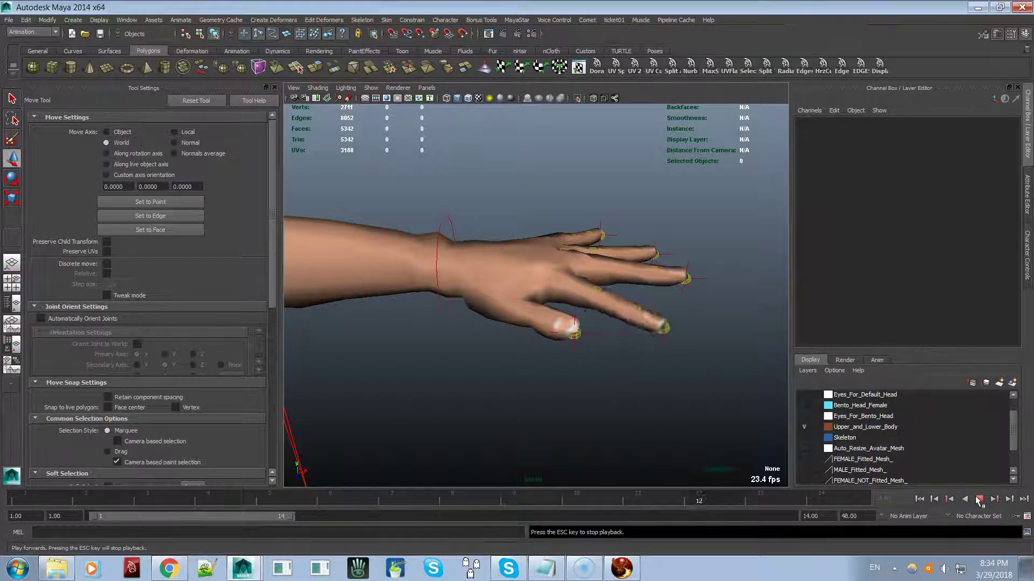
left_click_drag(538, 302, 512, 290, "alt")
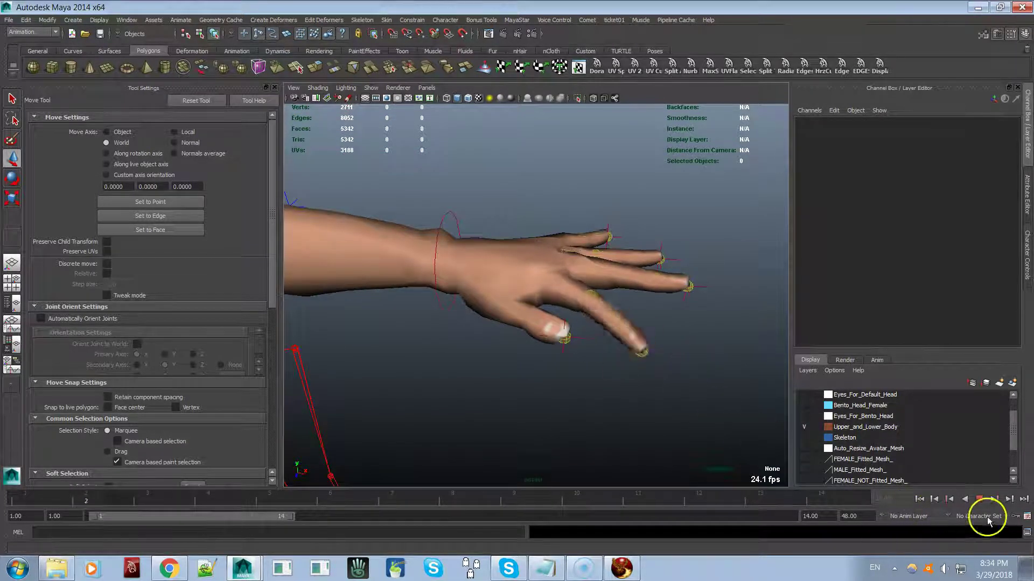
left_click(979, 499)
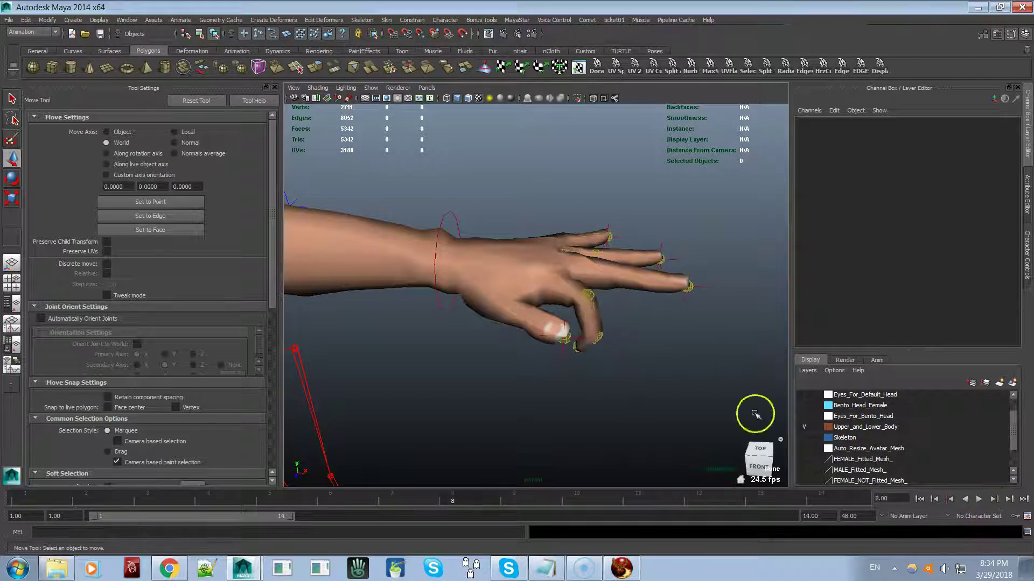
- Try rotating the Character1_Ctrl_LeftHandIndex2 control at frame 8 to bend the index finger further
left_click(593, 297)
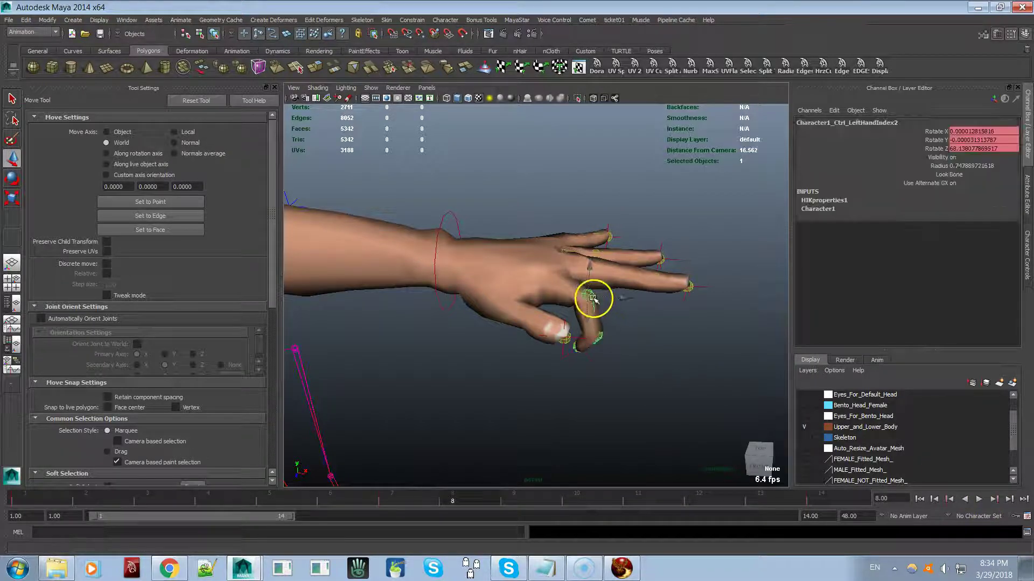
key("e")
left_click_drag(615, 274, 621, 304)
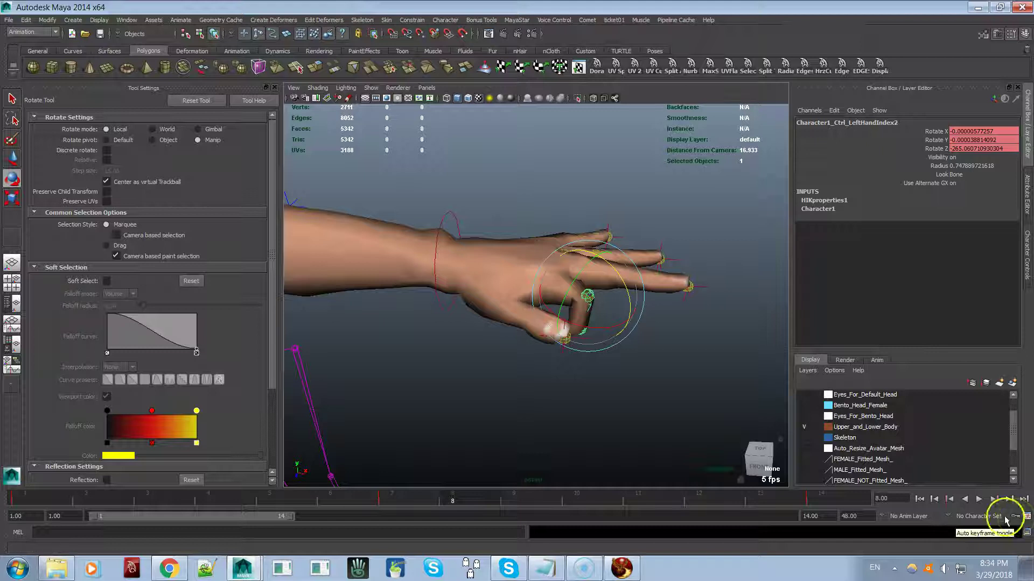
- Try rotating the LeftHandIndex2 control at frame 7 to curl the finger toward the palm, checking by scrubbing and playback
left_click(404, 501)
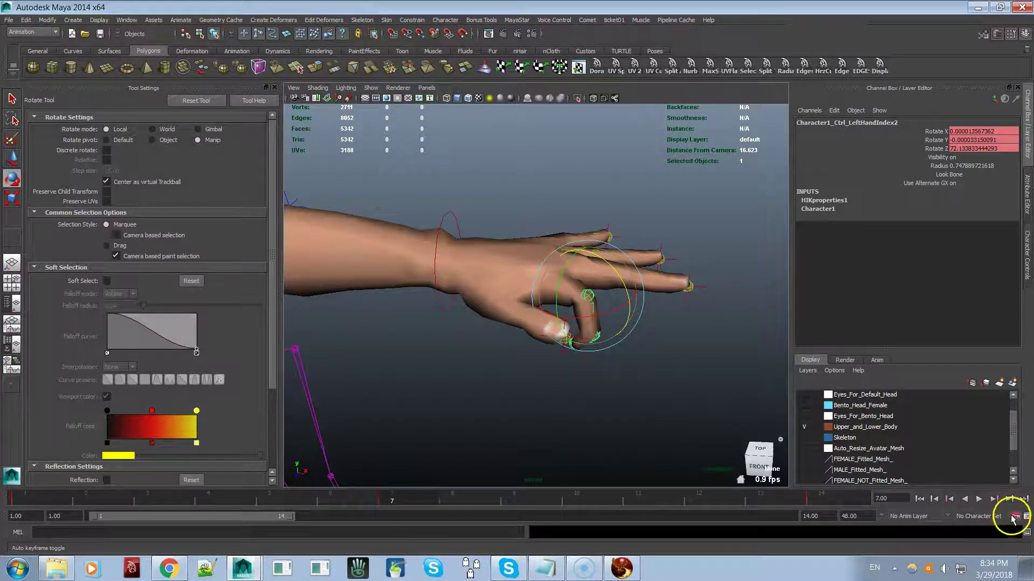
left_click_drag(619, 281, 628, 309)
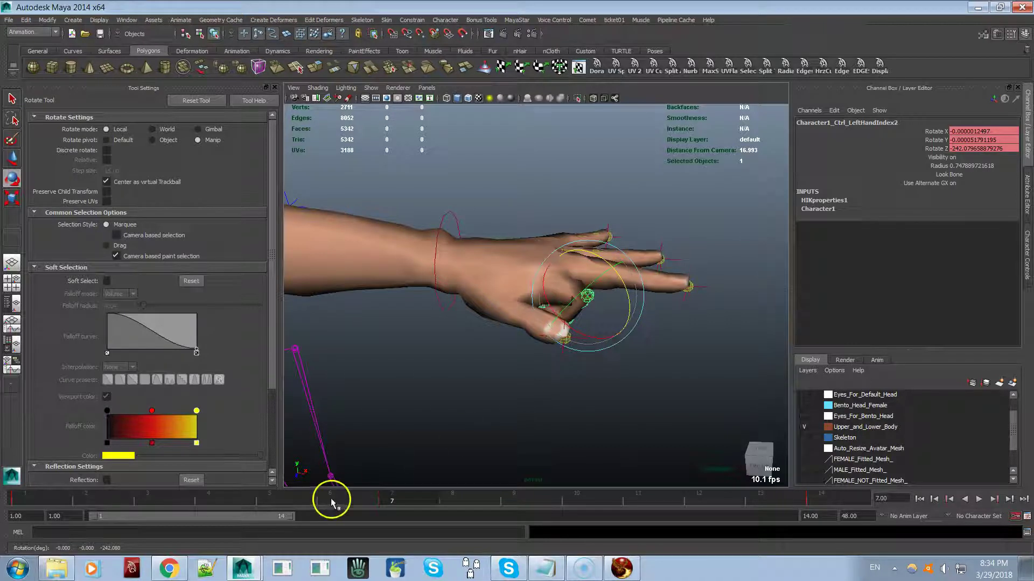
left_click_drag(336, 500, 381, 492)
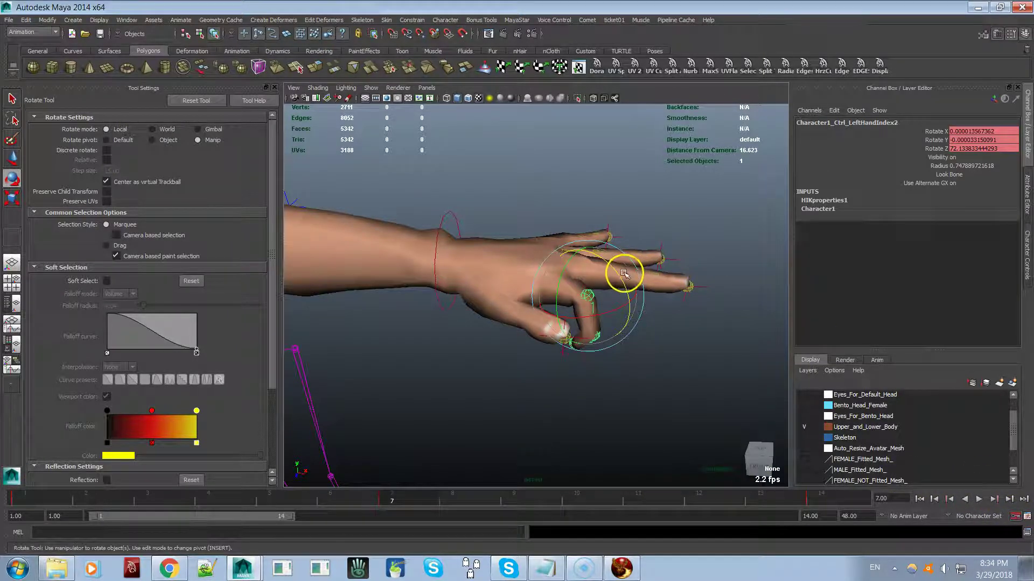
left_click_drag(619, 276, 629, 310)
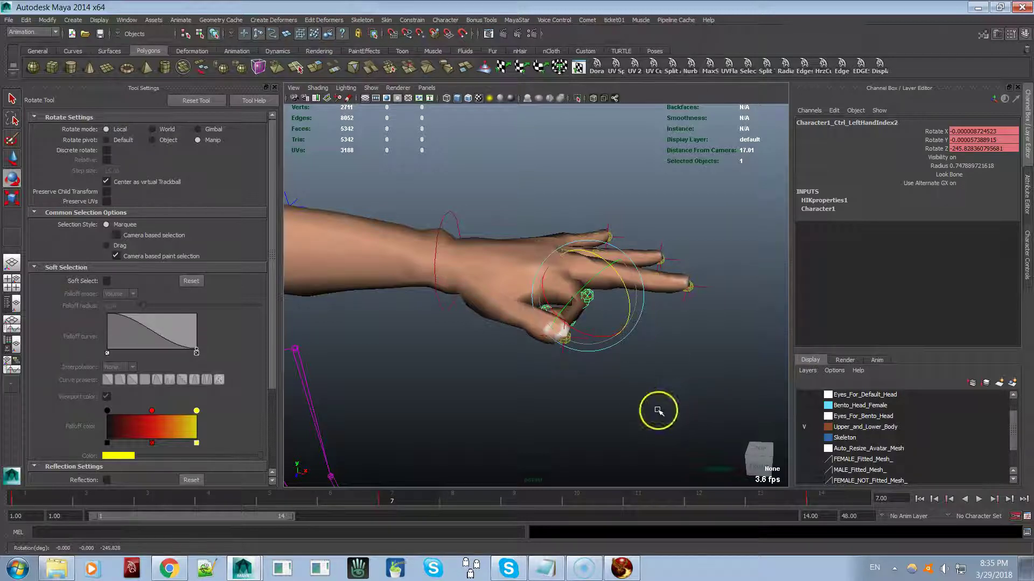
key("alt+v")
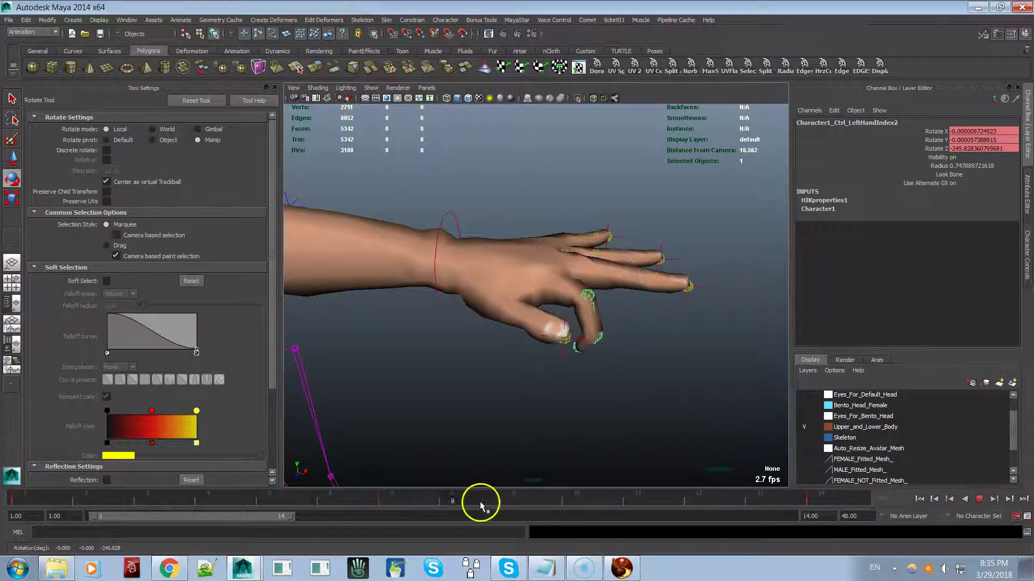
left_click(416, 499)
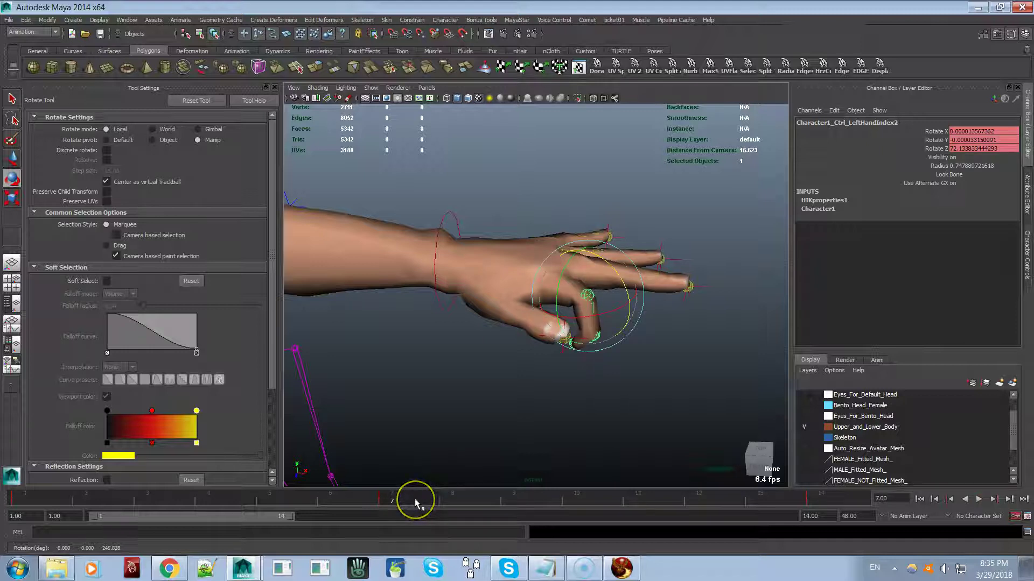
- Try curling the LeftHandIndex2 control fully into the palm at frame 7, check it in playback, and undo the key and rotation
left_click_drag(623, 283, 566, 356)
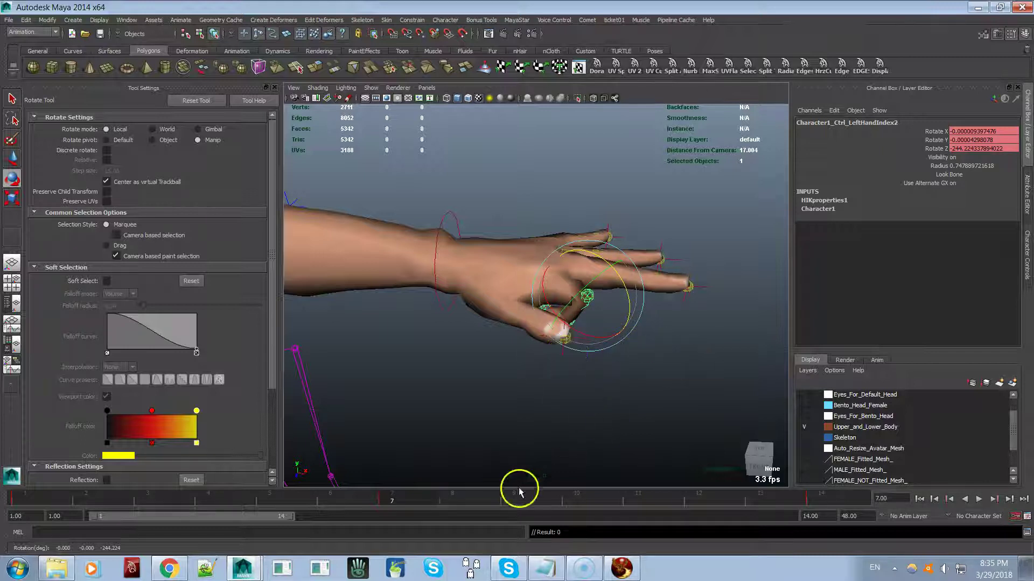
left_click(343, 504)
key("alt+v")
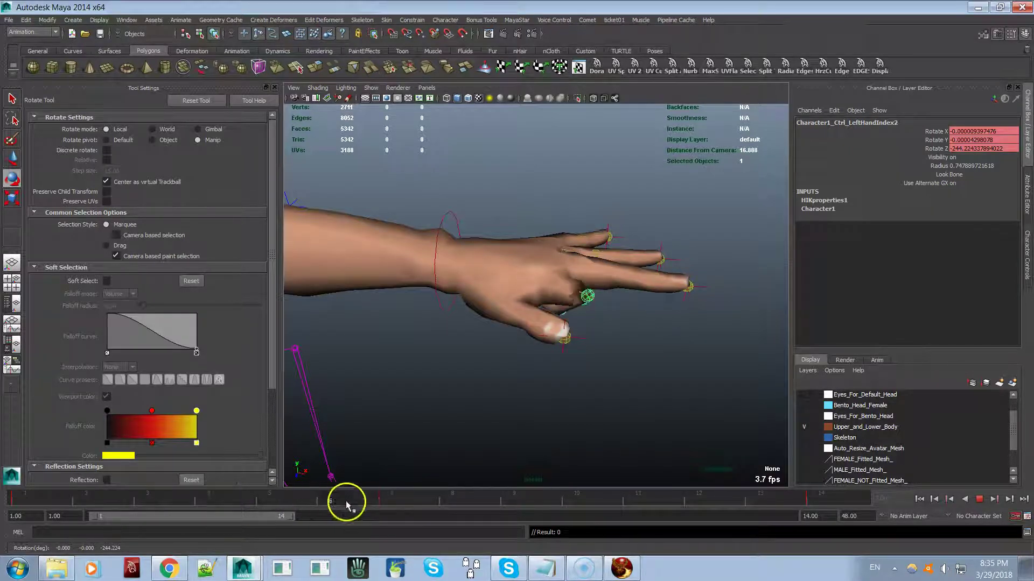
left_click(388, 496)
key("ctrl+z")
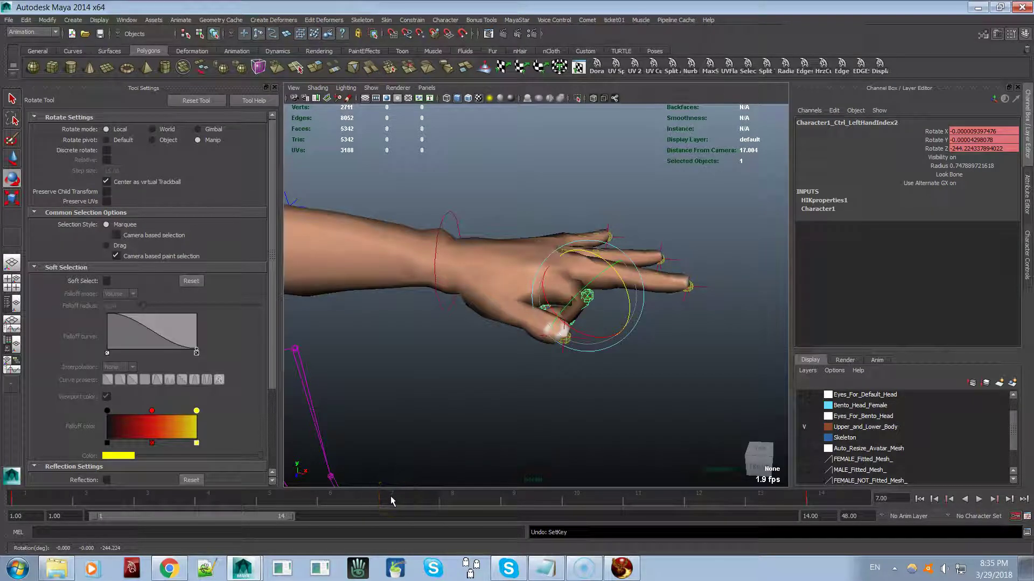
key("ctrl+z")
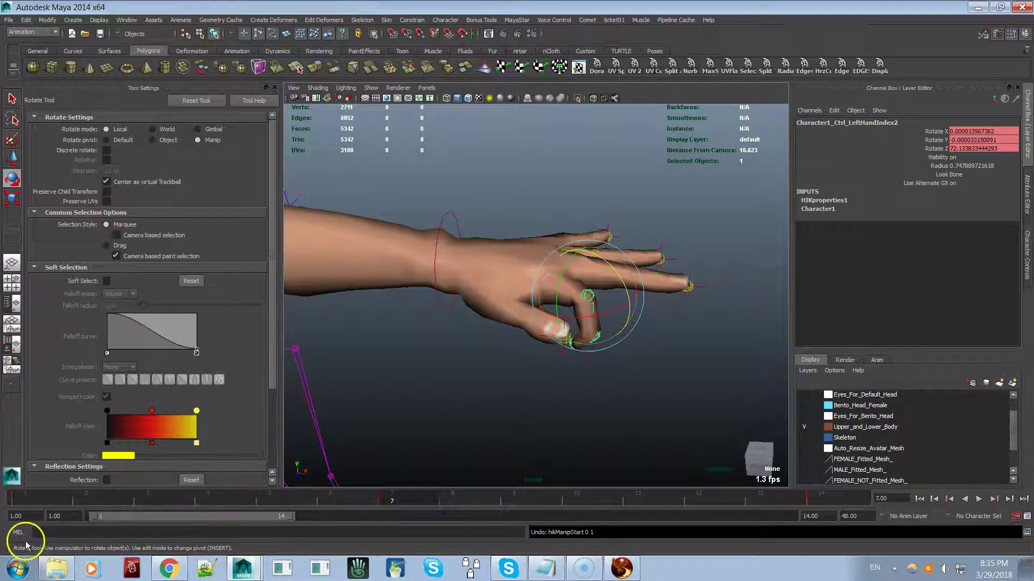
- Start a new scene and activate the MALE - Bento MayaStar avatar with textured shading
key("ctrl+n")
left_click(521, 20)
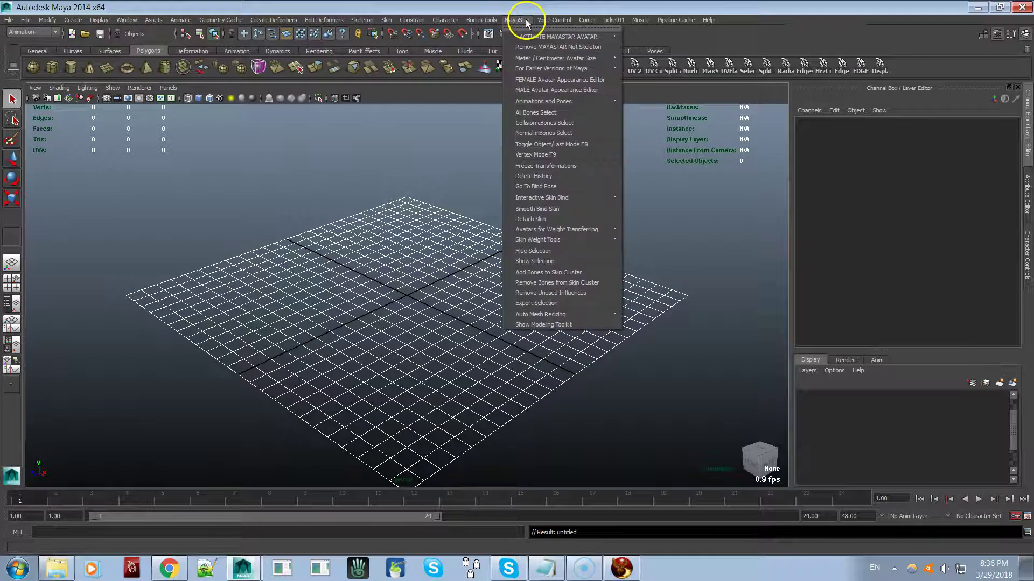
mouse_move(552, 36)
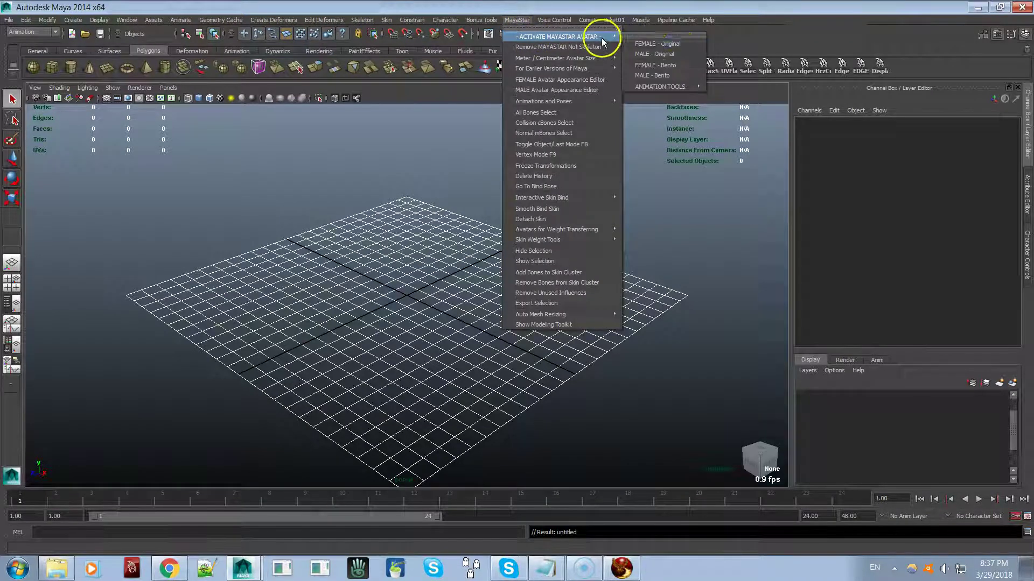
left_click(671, 75)
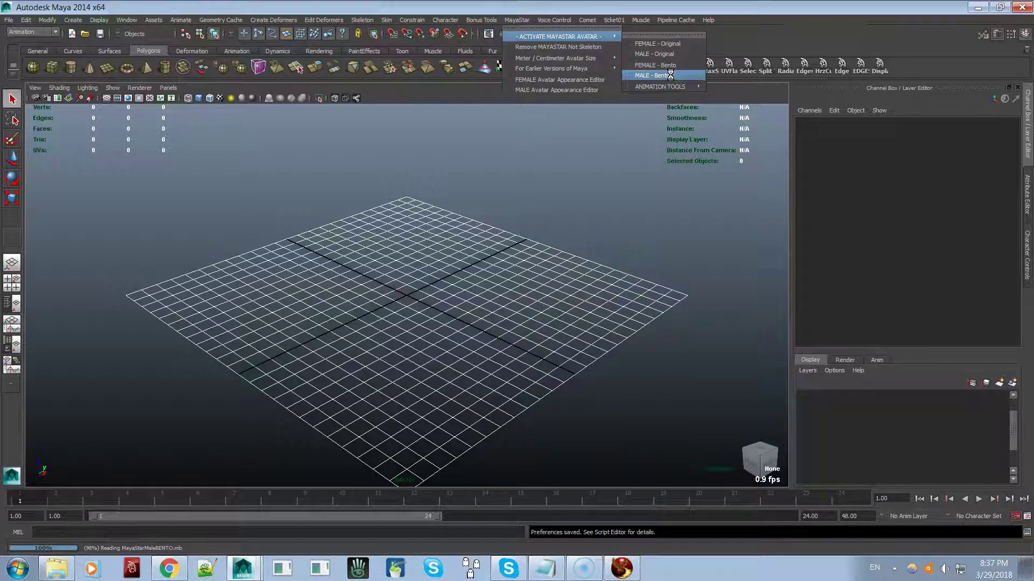
left_click(472, 221)
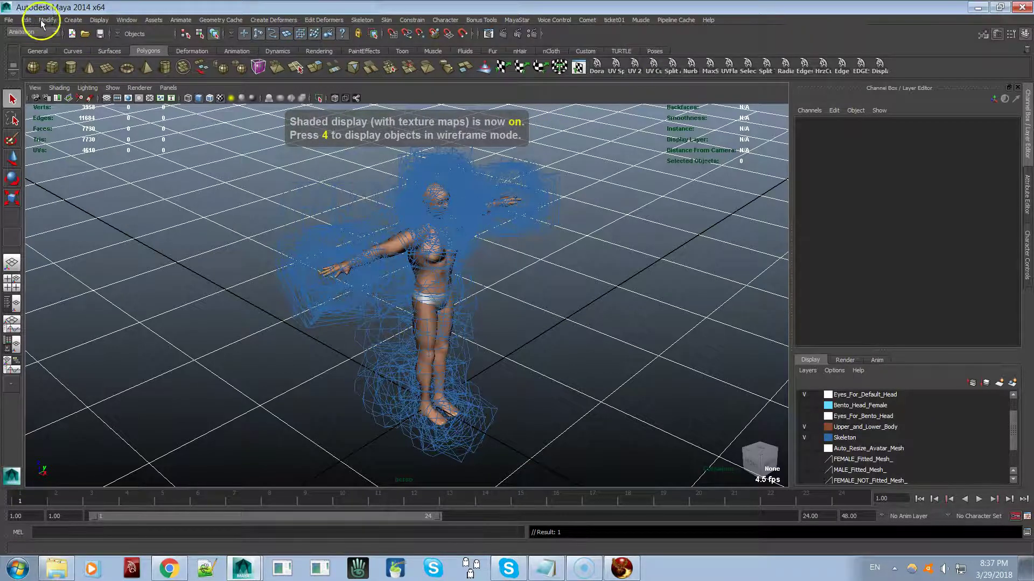
- Set the joint display scale to 0.01 so the skeleton's joints are drawn small
left_click(125, 23)
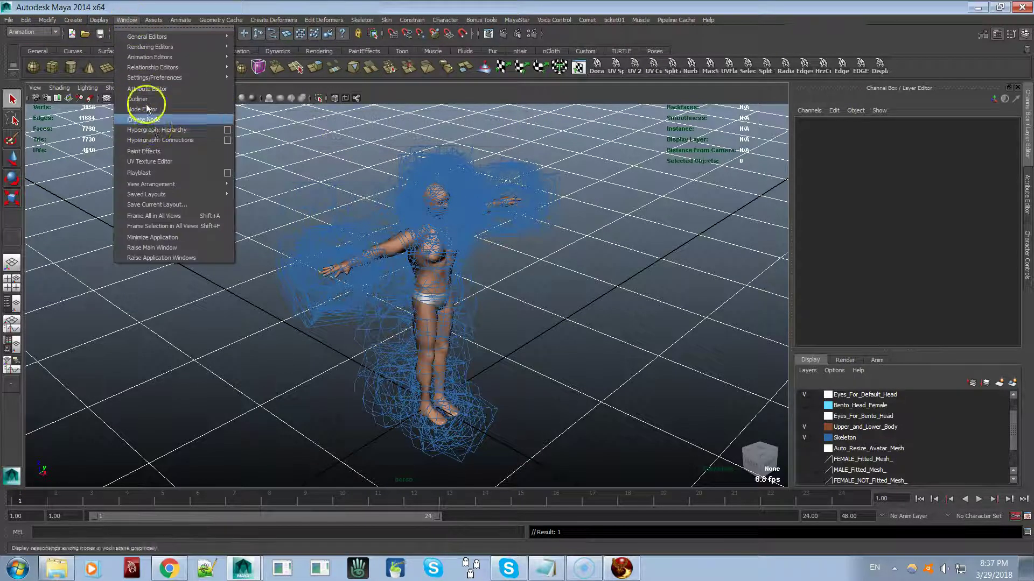
left_click(102, 23)
mouse_move(164, 143)
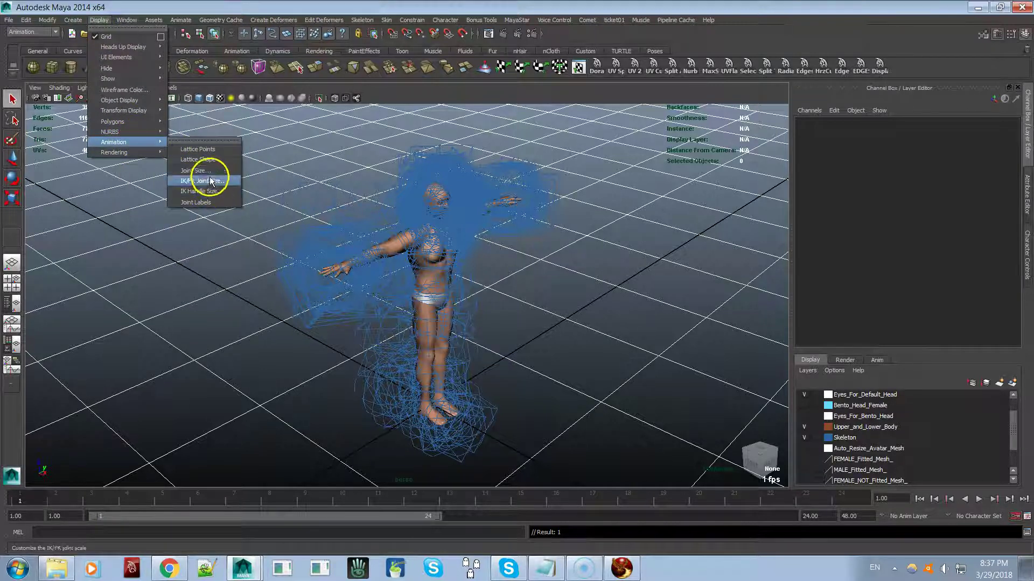
left_click(202, 170)
left_click_drag(211, 170, 208, 169)
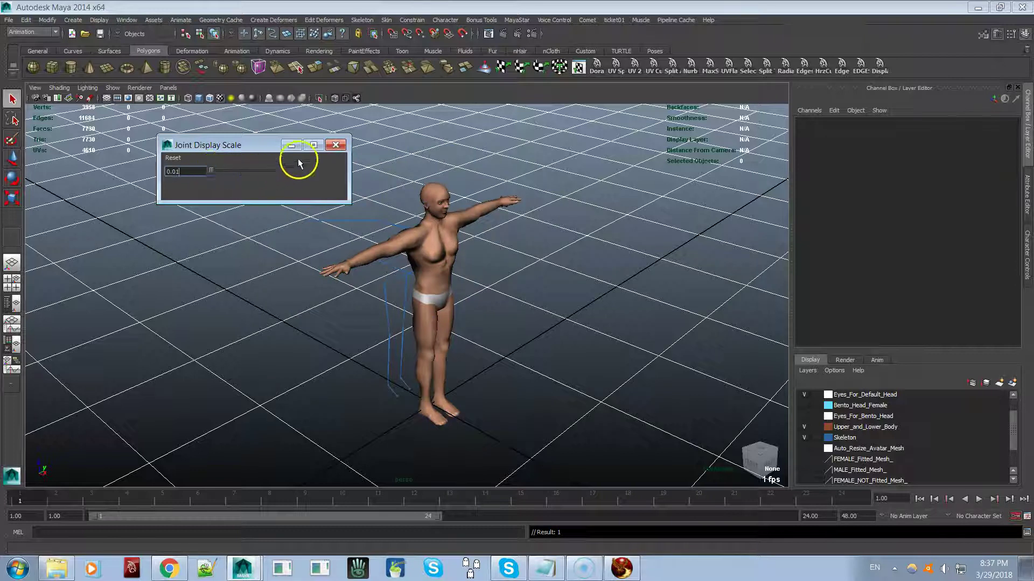
left_click(332, 146)
left_click_drag(333, 158, 435, 197, "alt")
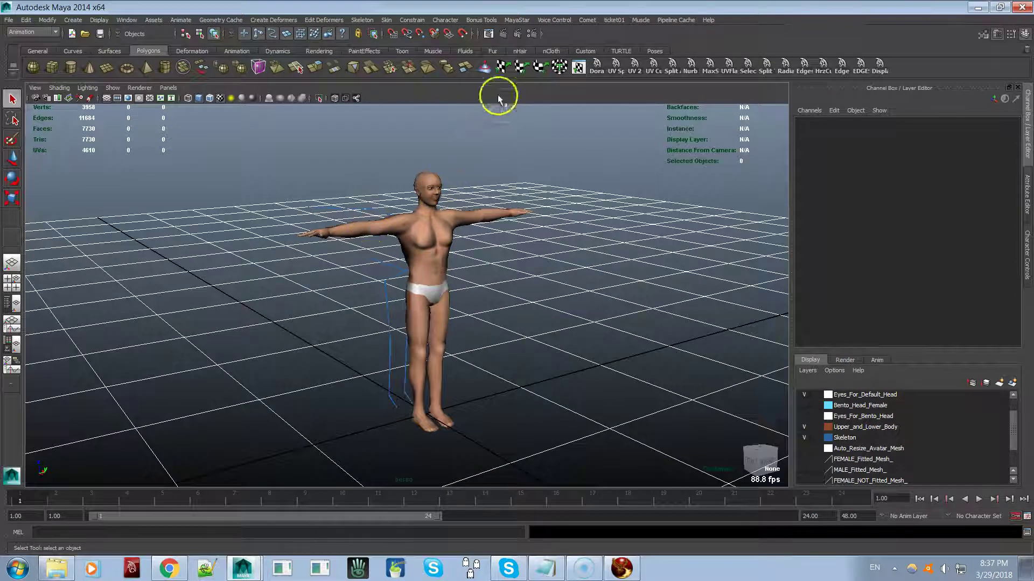
- Load the ANIMATE (Bento) MALE animation rig onto the avatar
left_click(517, 20)
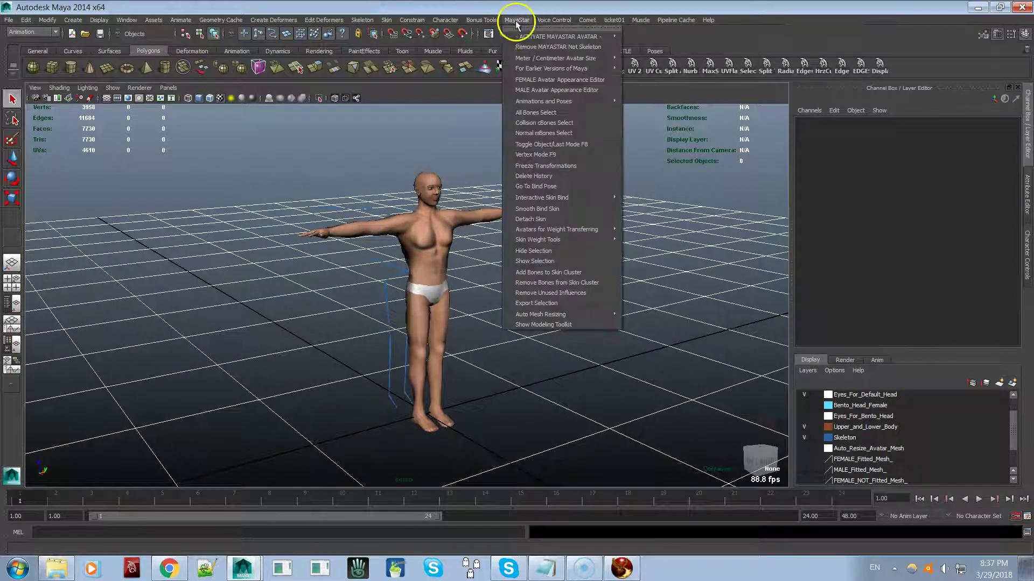
mouse_move(538, 36)
mouse_move(681, 88)
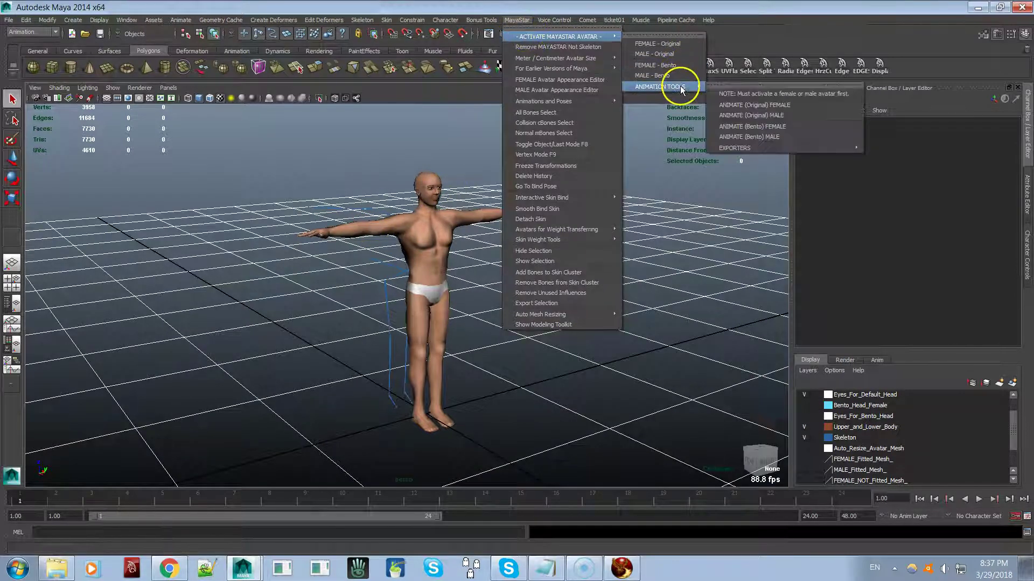
left_click(782, 137)
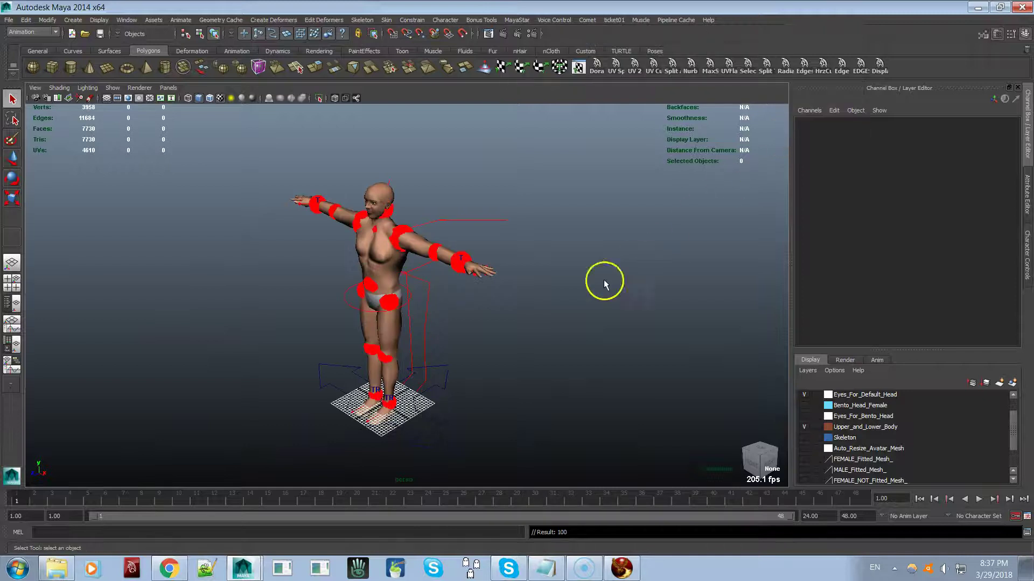
- Examine the left hand's finger controls with the Upper_and_Lower_Body layer hidden, and show the layer again
right_click_drag(436, 295, 713, 292, "alt")
left_click_drag(601, 300, 591, 305, "alt")
right_click_drag(591, 306, 684, 295, "alt")
left_click_drag(684, 295, 553, 284, "alt")
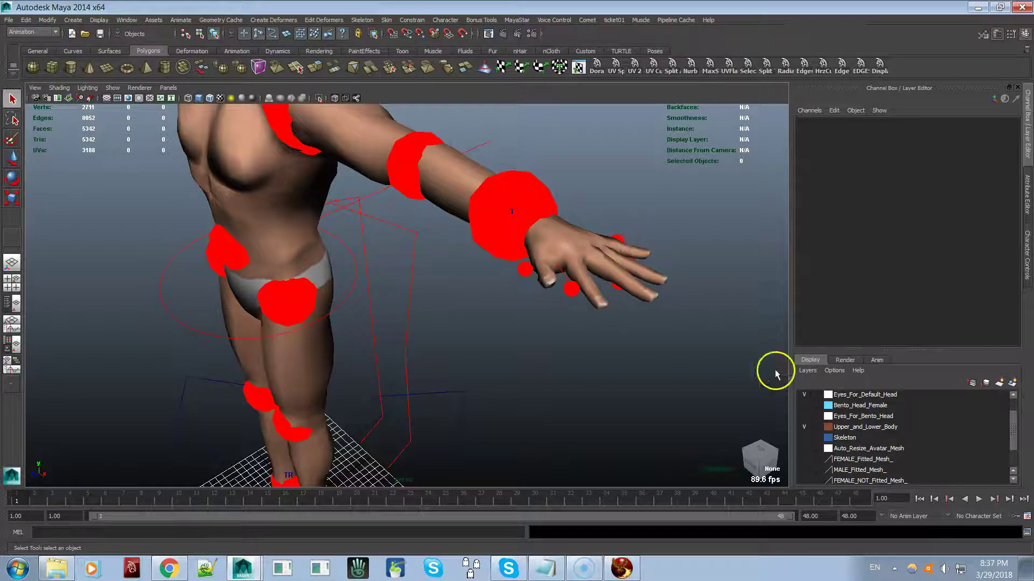
left_click(804, 428)
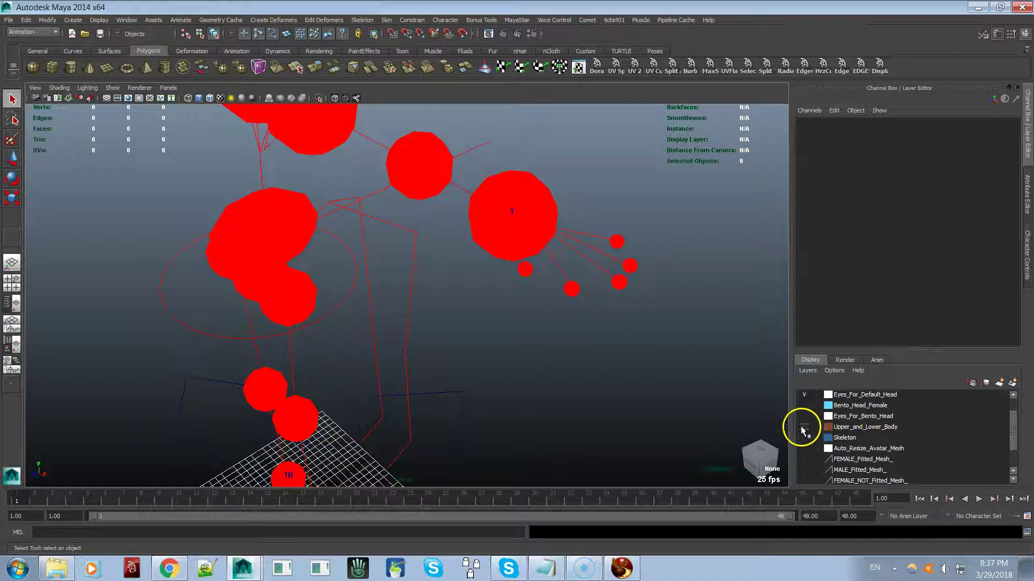
left_click_drag(1011, 425, 1008, 439)
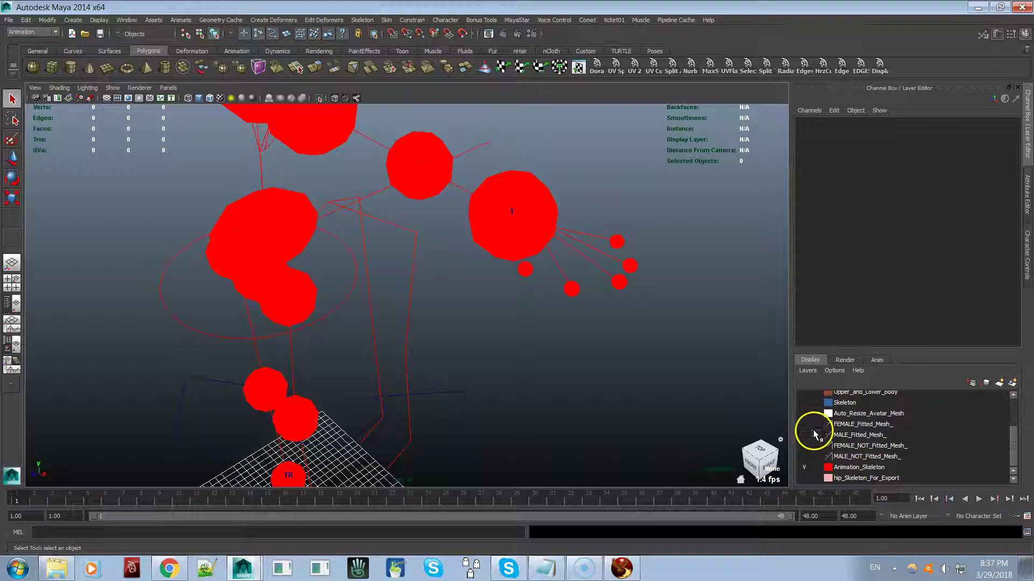
scroll(814, 434, "up", 2)
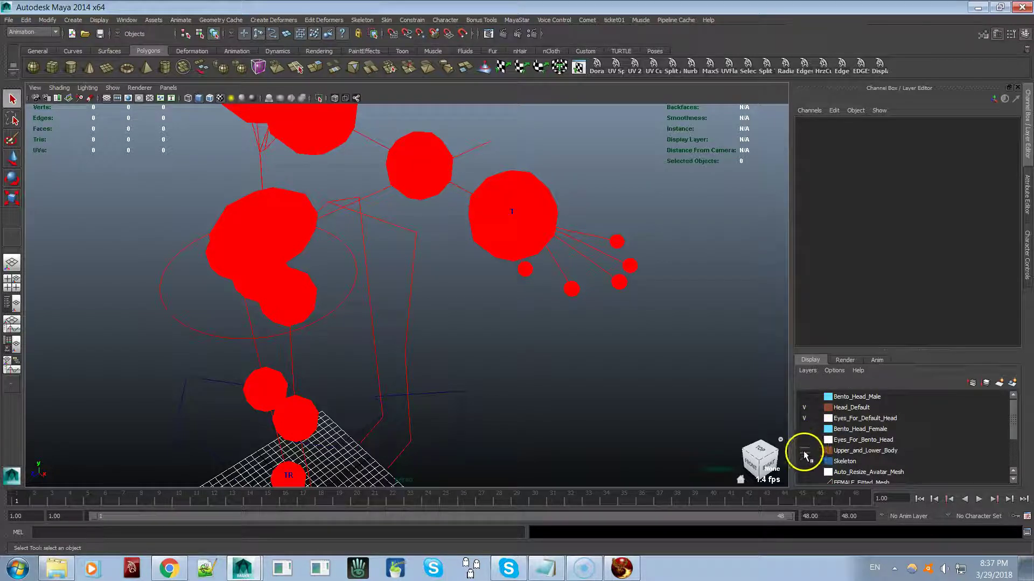
left_click(805, 452)
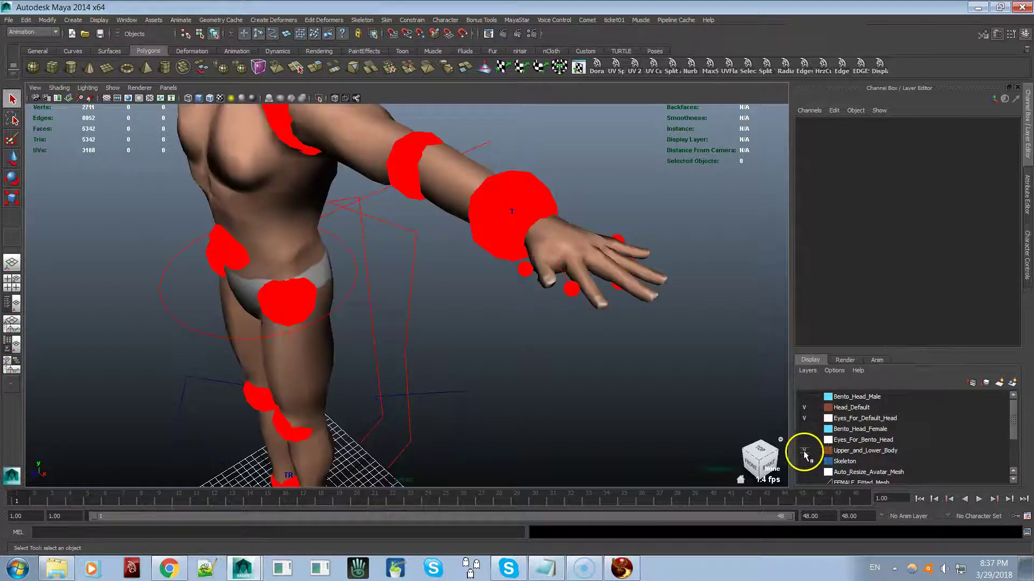
- Try moving the LeftHandIndex1Eff control to bend the left index finger, and undo the move
left_click(571, 291)
key("w")
mouse_move(571, 290)
left_mouse_down()
mouse_move(558, 289)
mouse_move(608, 330)
mouse_move(744, 240)
mouse_move(634, 238)
mouse_move(676, 186)
mouse_move(651, 231)
mouse_move(675, 235)
mouse_move(642, 241)
left_mouse_up()
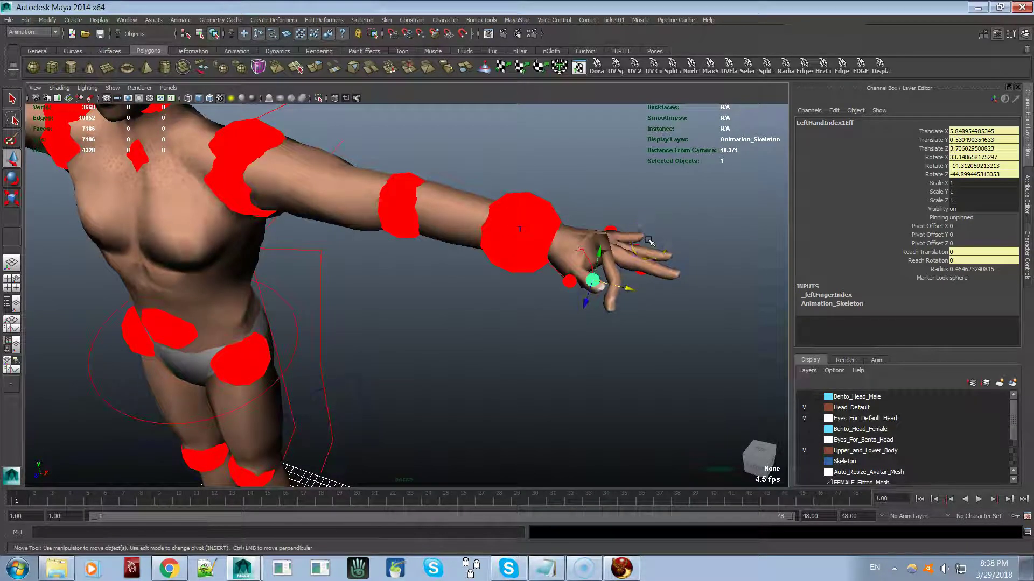
key("ctrl+z")
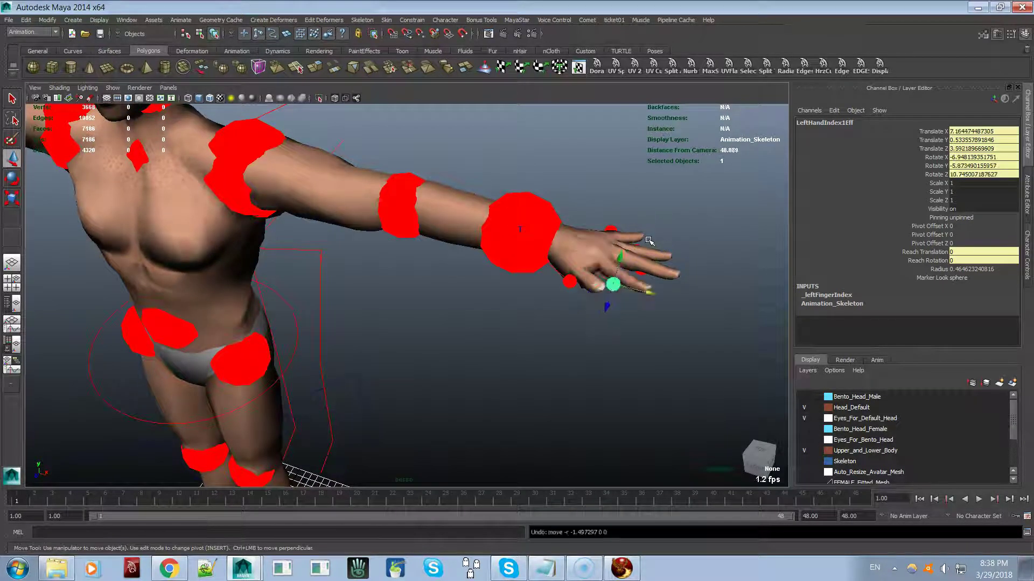
mouse_move(649, 260)
left_mouse_down("alt")
mouse_move(637, 265)
mouse_move(637, 256)
left_mouse_up("alt")
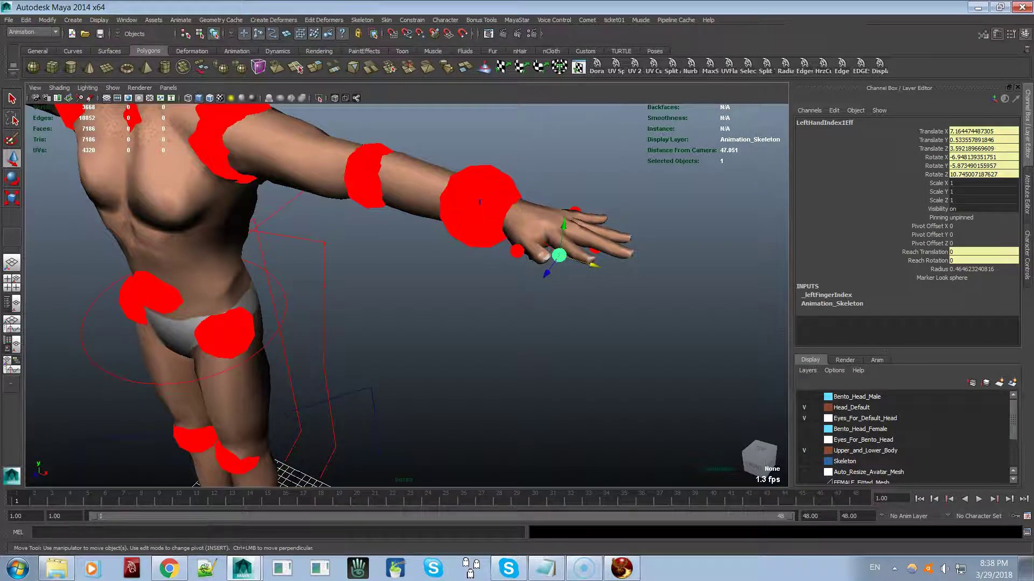
- Delete the humanIK1 node from the scene using the Outliner
left_click_drag(0, 215, 396, 26)
left_click(257, 322)
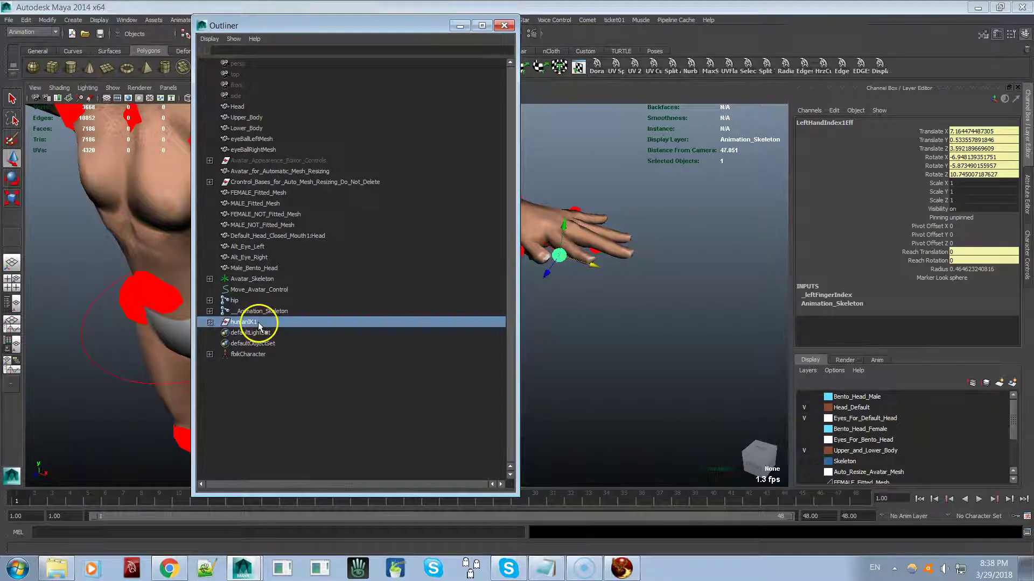
key("Delete")
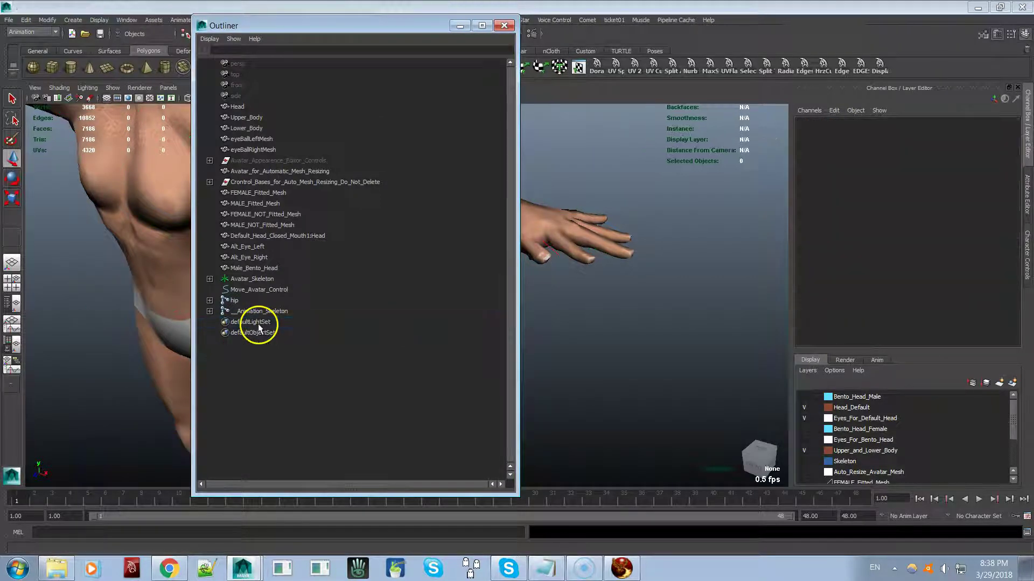
left_click_drag(410, 27, 0, 182)
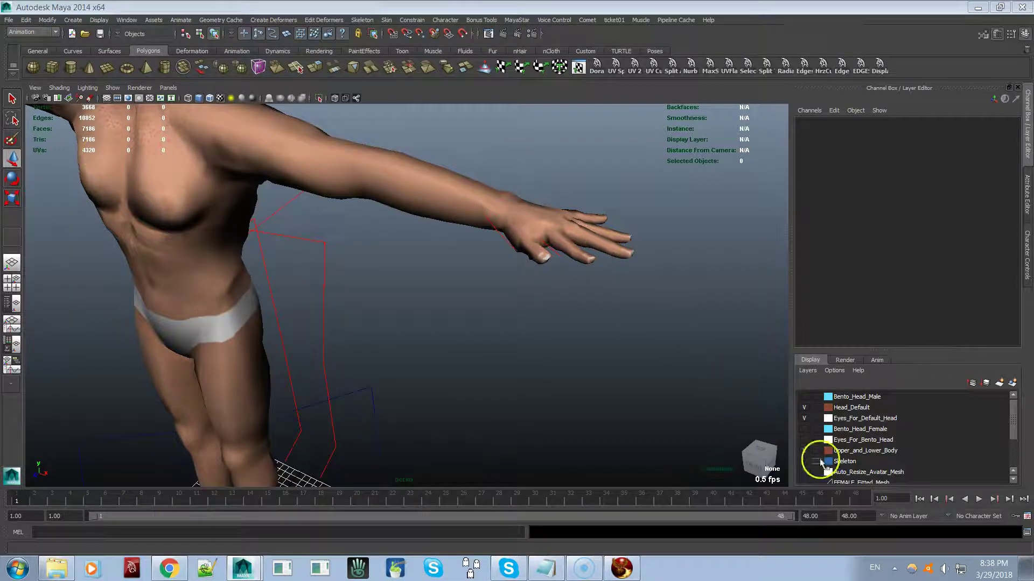
- Hide the Upper_and_Lower_Body layer and select the left wrist joint of the animation skeleton
left_click(805, 451)
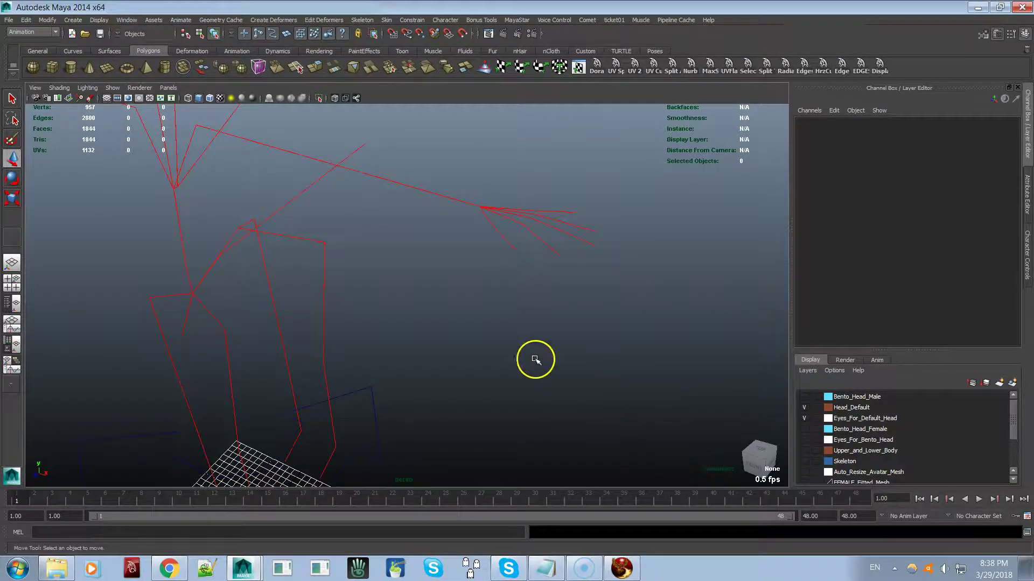
right_click_drag(573, 340, 622, 347, "alt")
middle_click_drag(607, 334, 571, 375, "alt")
left_click(804, 453)
left_click(804, 452)
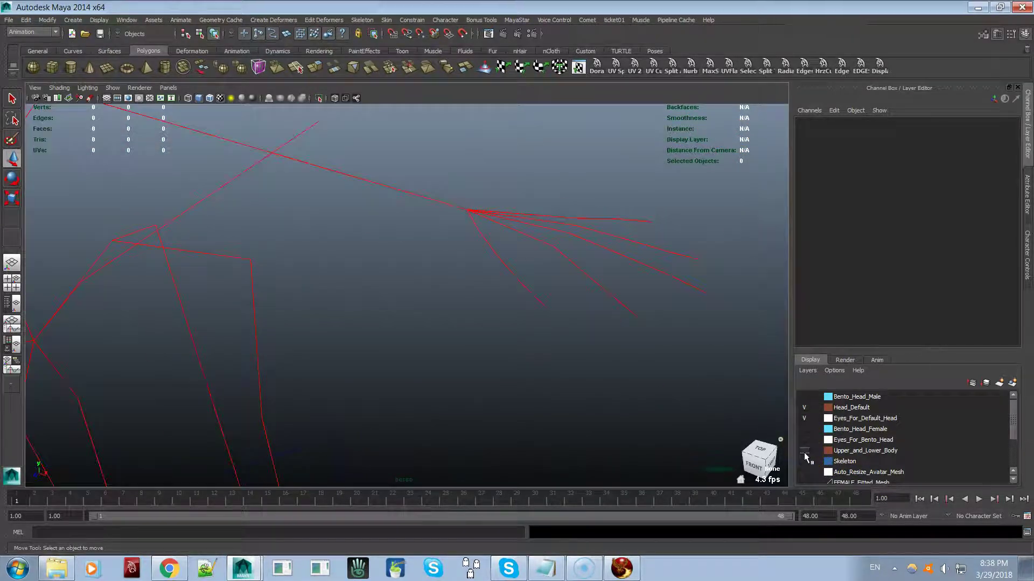
left_click(471, 210)
- Show the Skeleton layer alongside Animation_Skeleton to compare the left hand's bones, keeping hip_Skeleton_For_Export hidden
left_click_drag(1013, 423, 1005, 460)
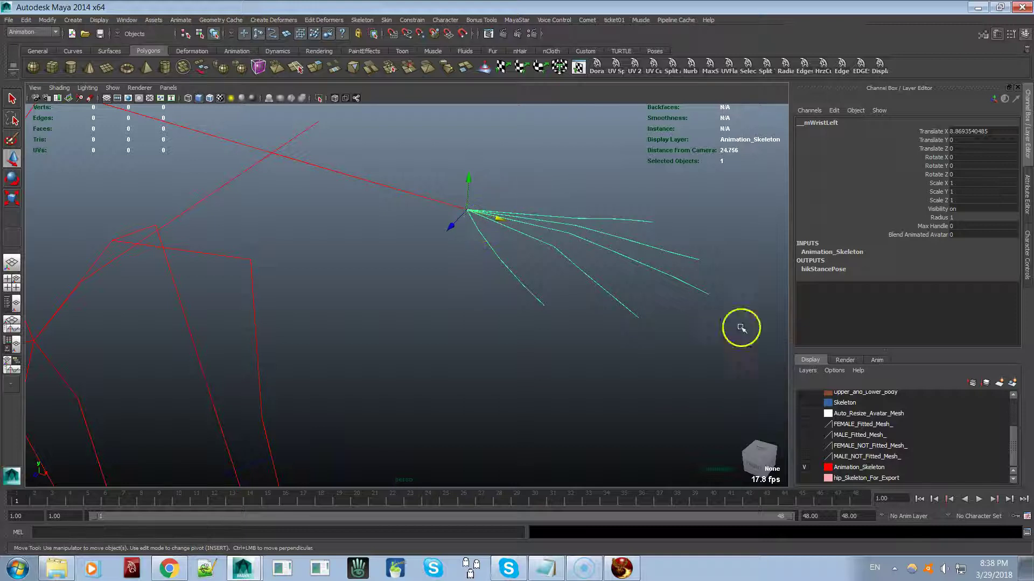
left_click(804, 478)
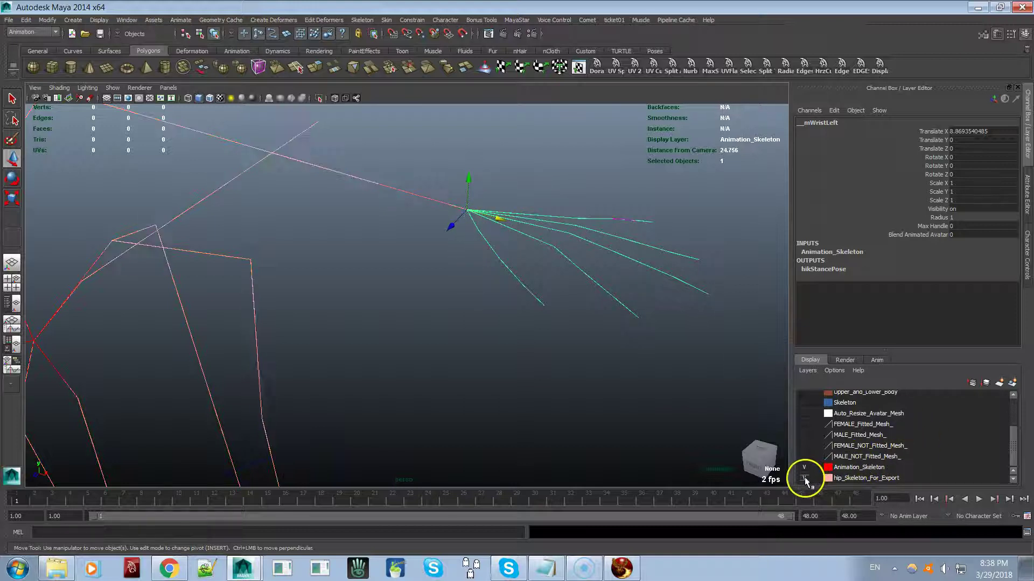
left_click(804, 478)
left_click(804, 404)
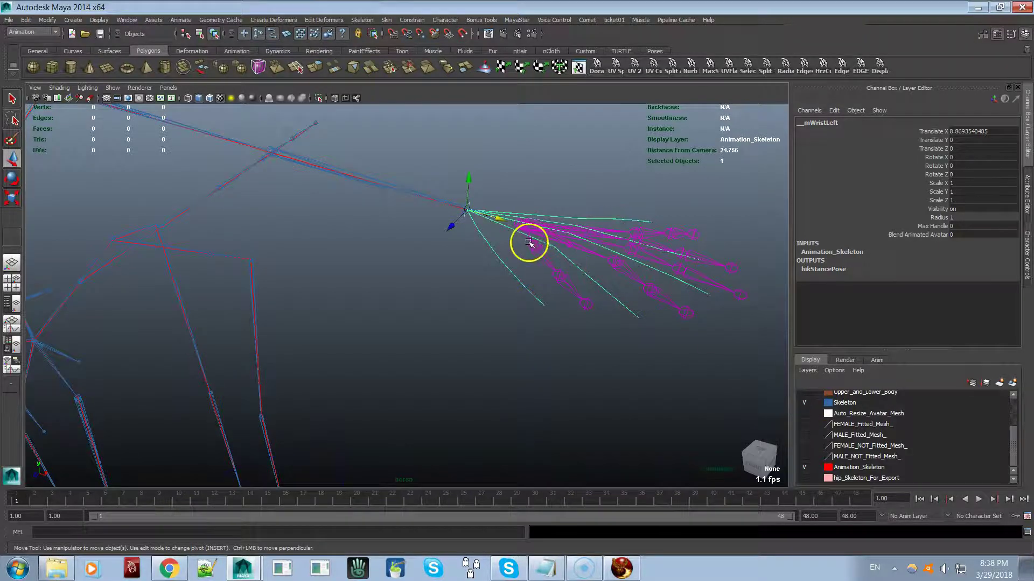
right_click_drag(600, 302, 648, 300, "alt")
middle_click_drag(600, 293, 571, 334, "alt")
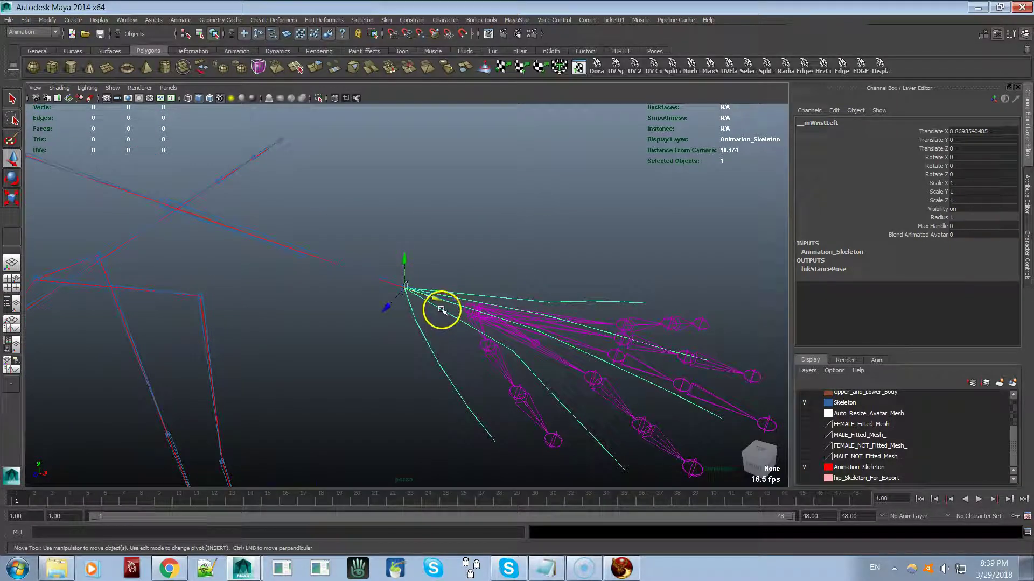
- Create a locator and move it freehand from the origin into the empty space beside the skeleton
right_click_drag(411, 330, 341, 340, "alt")
left_click_drag(341, 340, 405, 338, "alt")
right_click_drag(497, 342, 417, 340, "alt")
left_click_drag(416, 340, 484, 246, "alt")
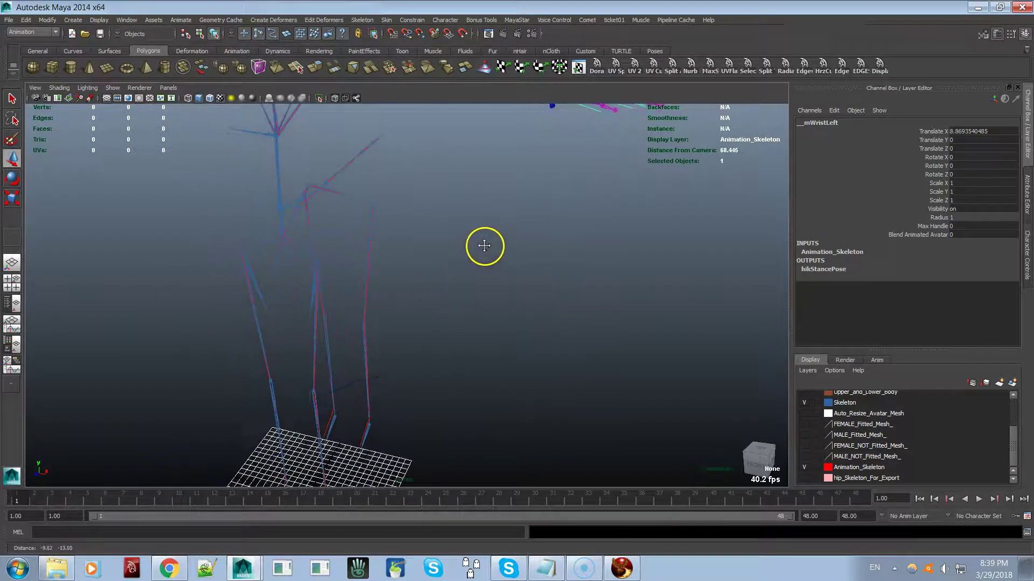
right_click_drag(494, 260, 393, 270, "alt")
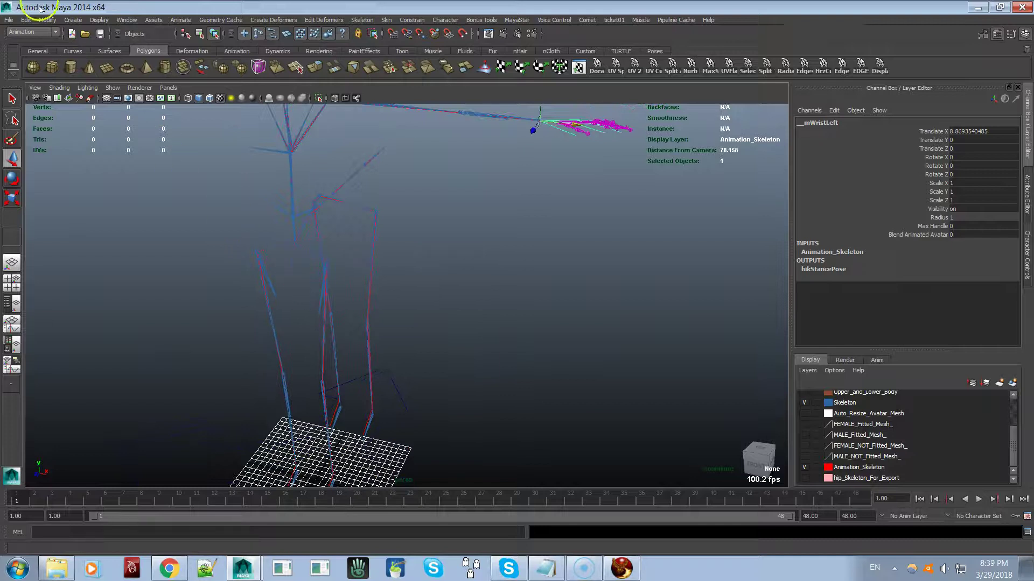
left_click(73, 20)
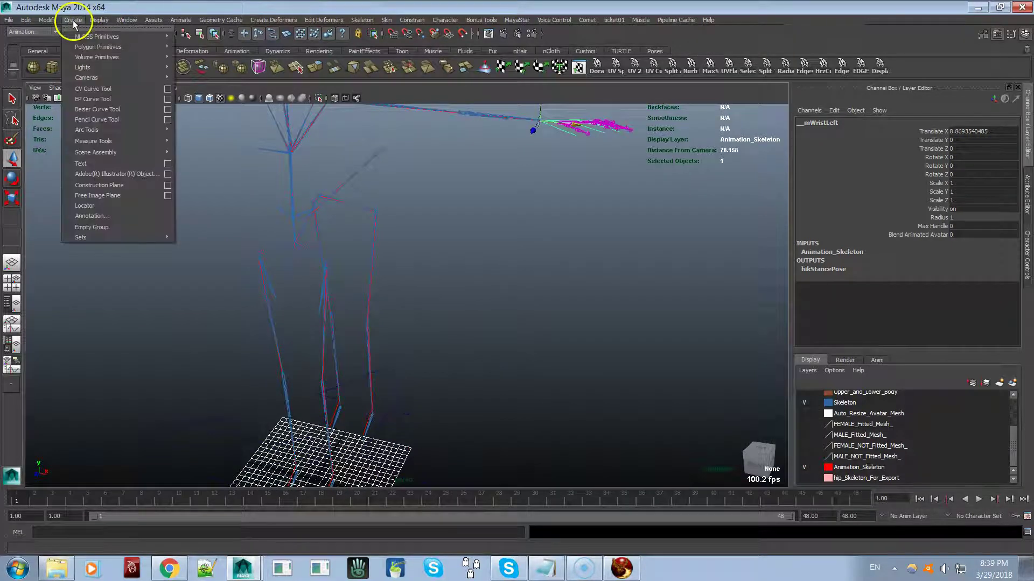
left_click(120, 205)
mouse_move(320, 427)
left_mouse_down("alt")
mouse_move(323, 364)
mouse_move(320, 437)
left_mouse_up("alt")
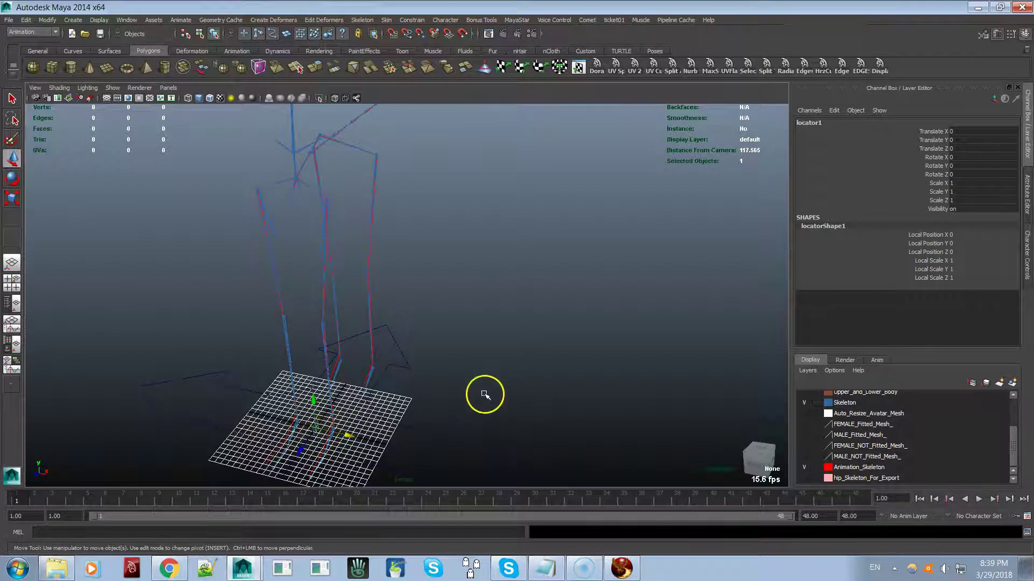
left_click(317, 430)
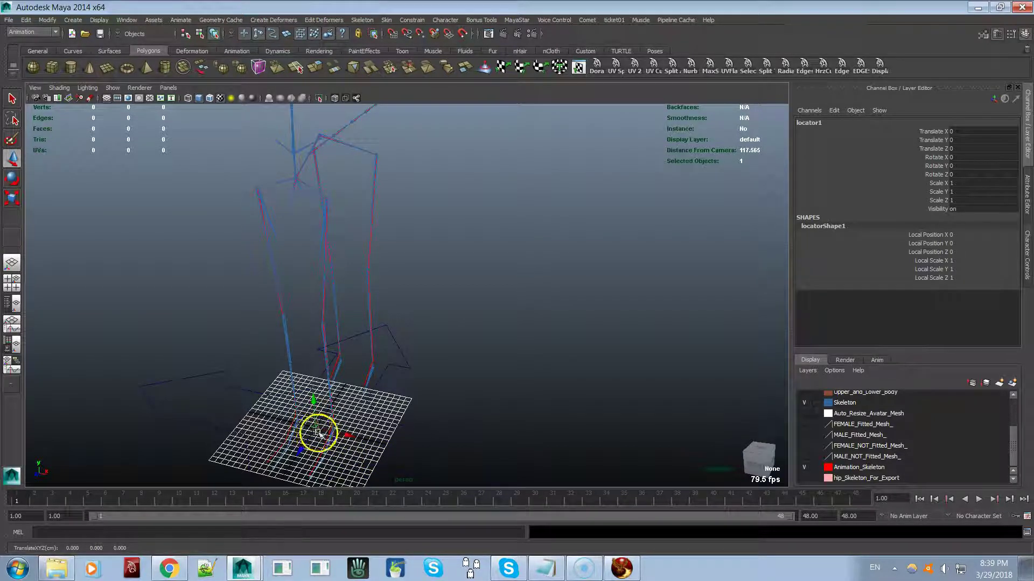
left_click_drag(315, 429, 607, 443)
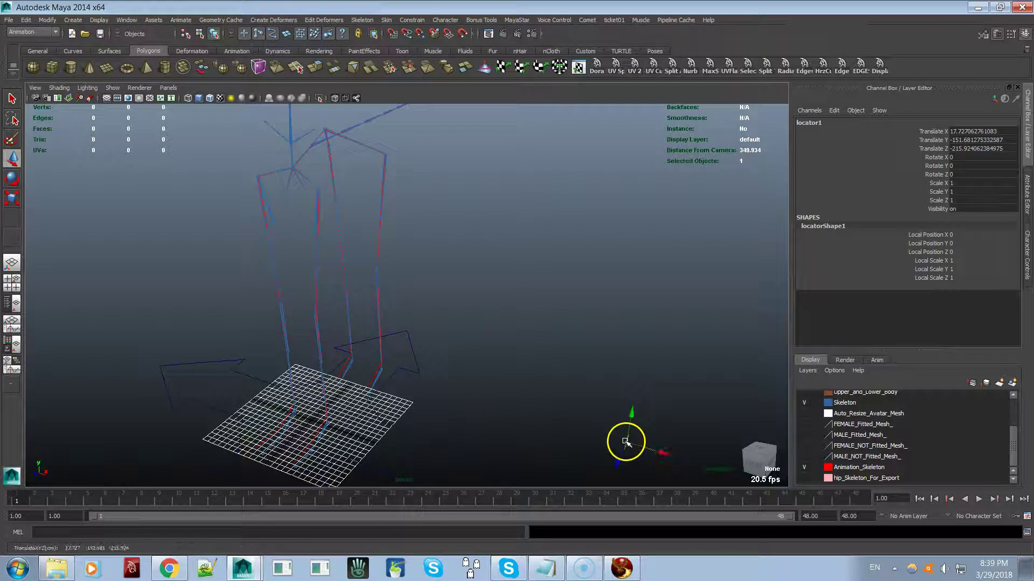
- Hide the Animation_Skeleton layer, keeping only the Skeleton layer's bones shown at the left hand
middle_click_drag(554, 387, 490, 382, "alt")
right_click_drag(565, 329, 413, 305, "alt")
middle_click_drag(499, 253, 511, 320, "alt")
right_click_drag(493, 316, 702, 340, "alt")
left_click_drag(499, 327, 576, 332, "alt")
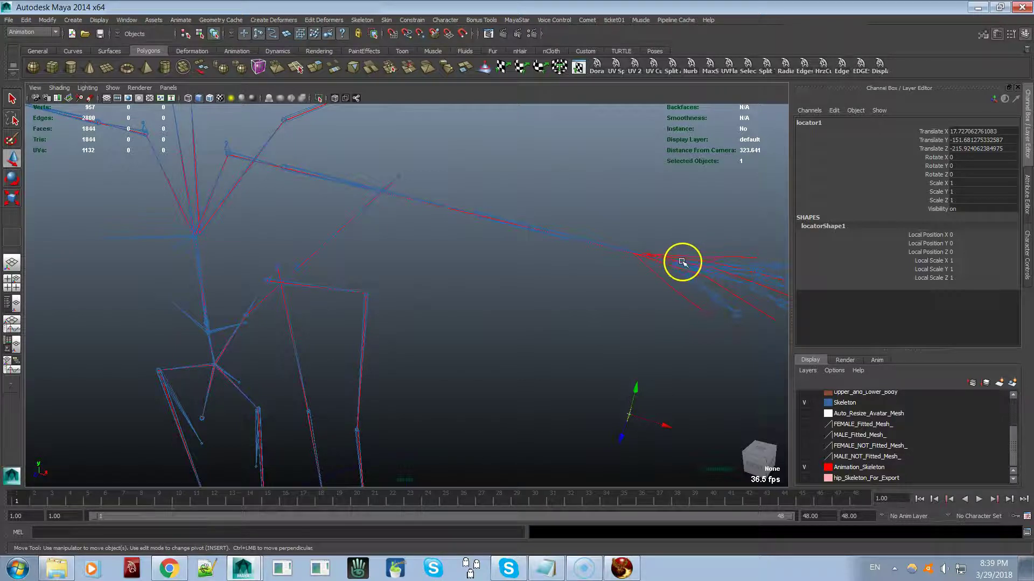
left_click_drag(634, 280, 596, 317, "alt")
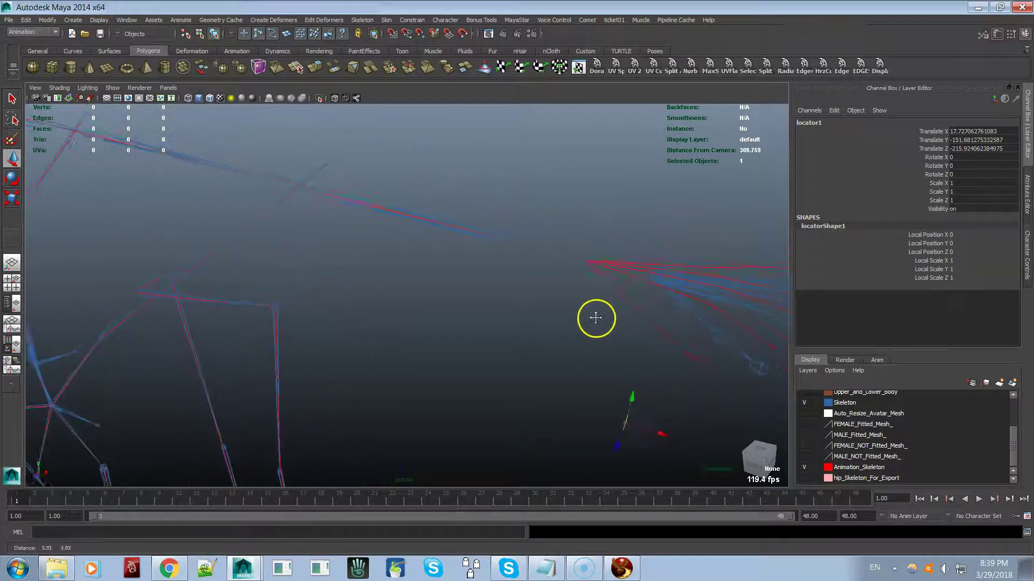
left_click(805, 467)
left_click_drag(646, 290, 624, 310, "alt")
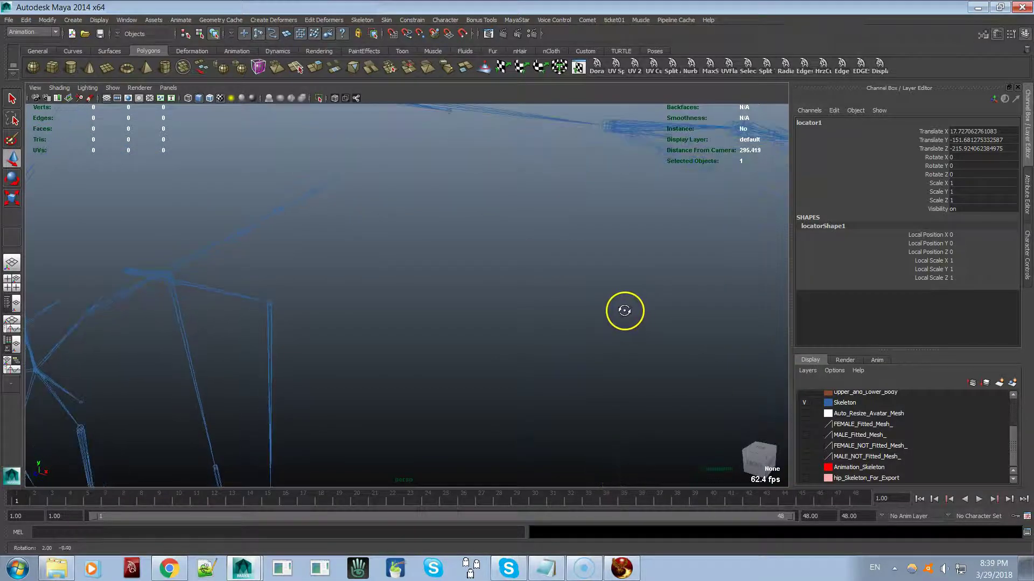
- Enable point snapping and snap the locator onto the Skeleton layer's left wrist joint
left_click(609, 125)
middle_click_drag(607, 125, 531, 196, "alt")
left_click(563, 204)
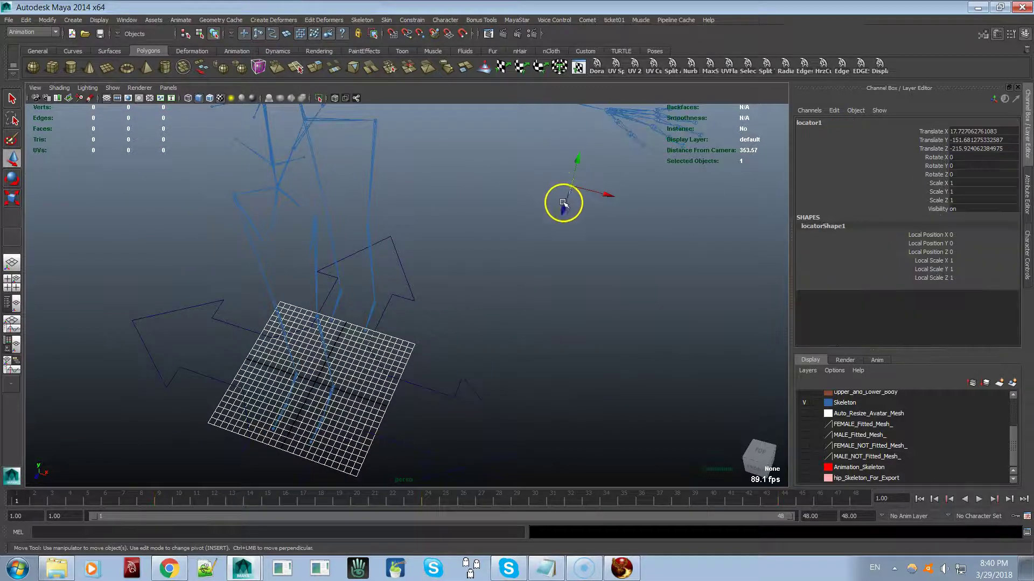
mouse_move(545, 213)
left_mouse_down("alt")
mouse_move(526, 233)
mouse_move(534, 225)
left_mouse_up("alt")
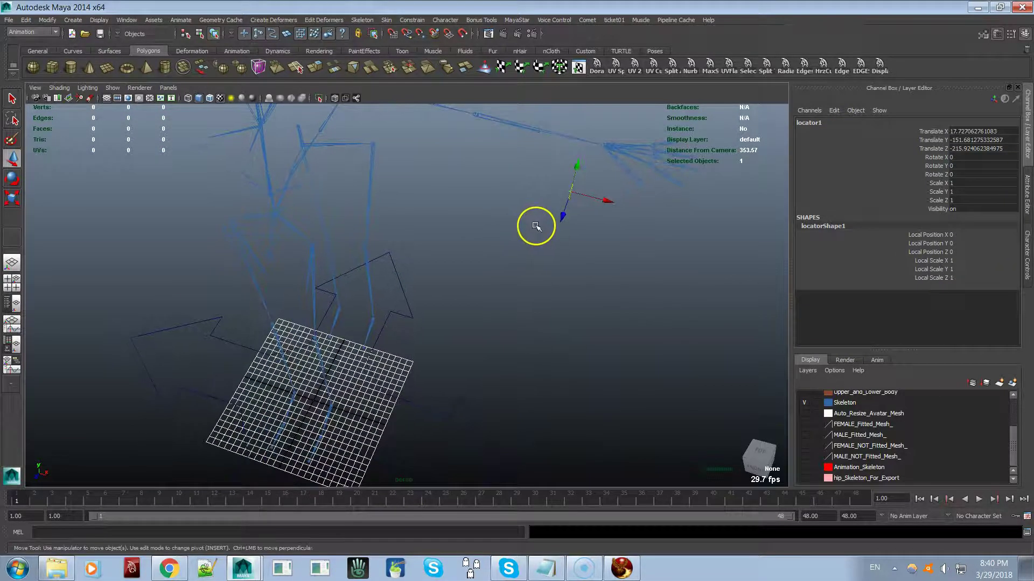
left_click(420, 35)
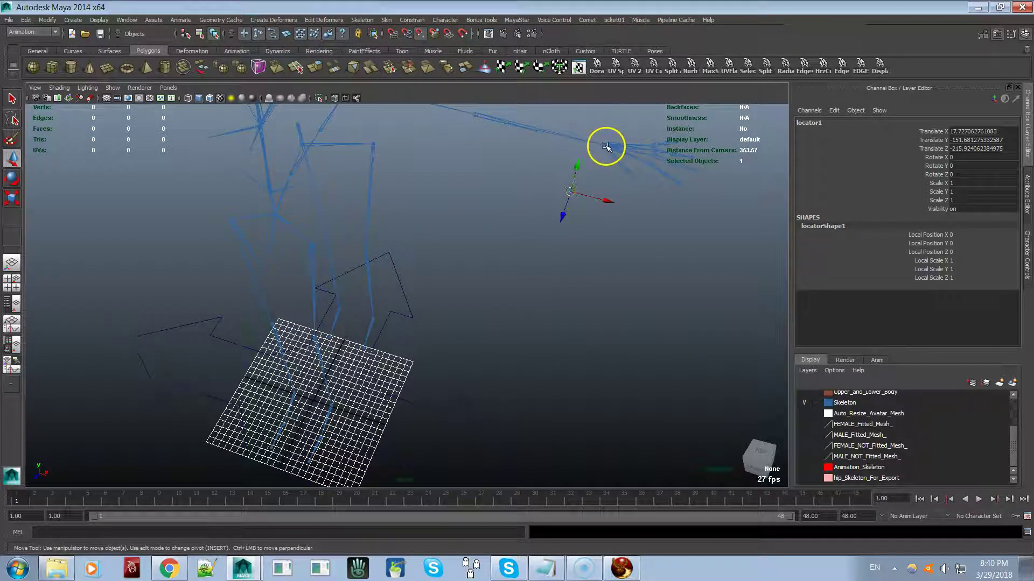
middle_click_drag(605, 145, 605, 147)
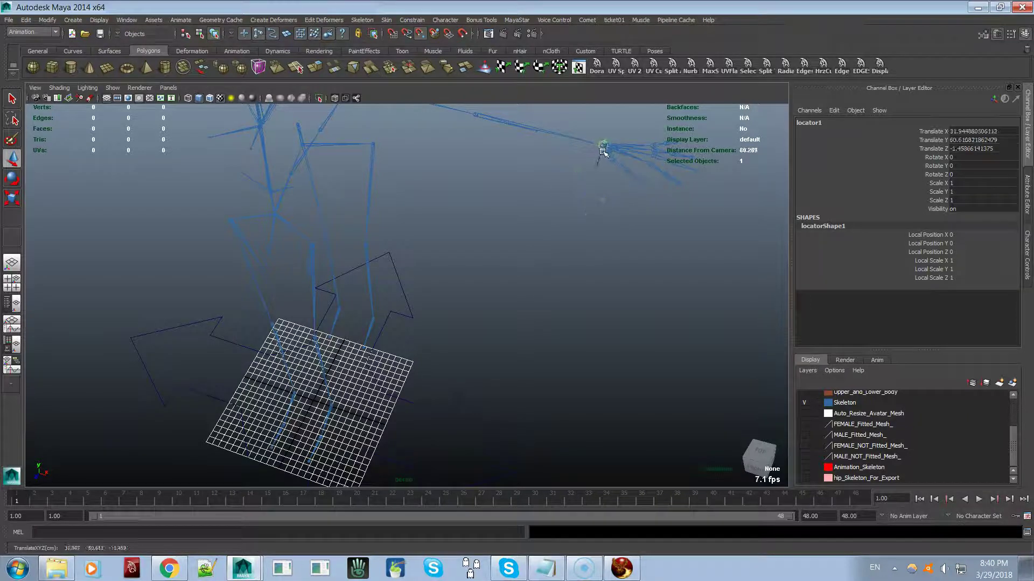
left_click_drag(591, 168, 546, 239, "alt")
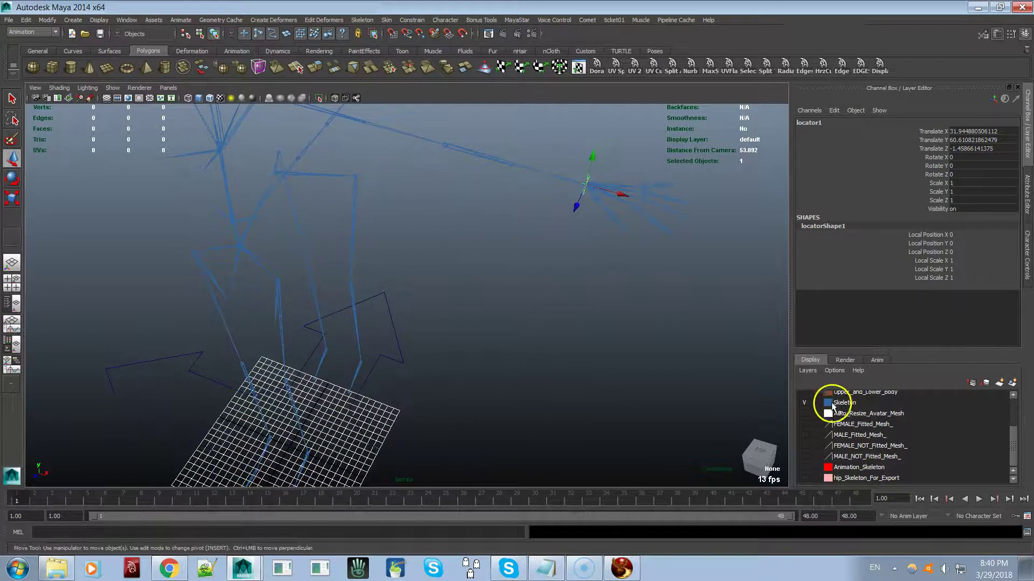
- Show the Animation_Skeleton layer and snap its __mWristLeft joint onto the locator
left_click(804, 468)
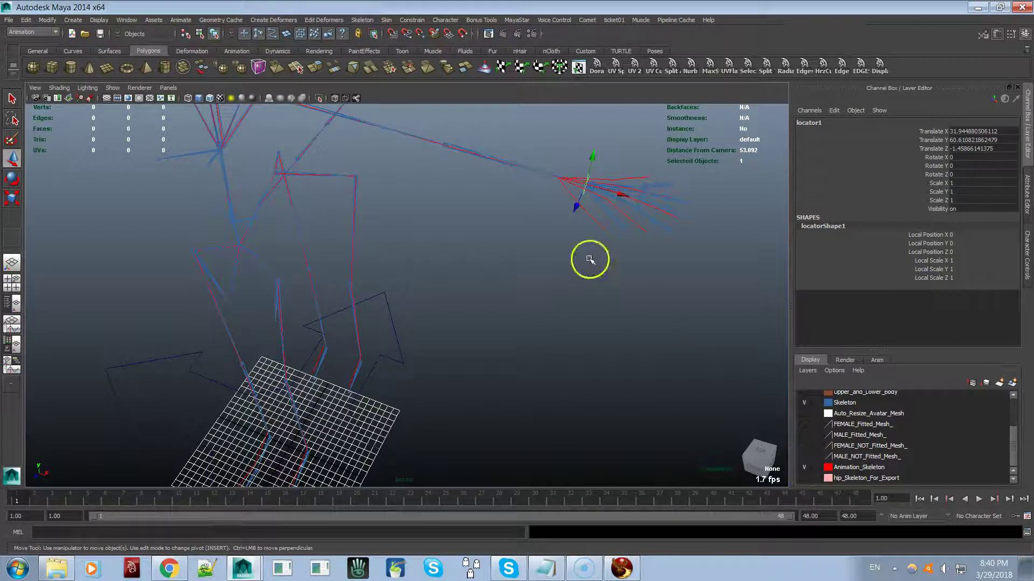
left_click(563, 183)
left_click_drag(538, 203, 560, 258, "alt")
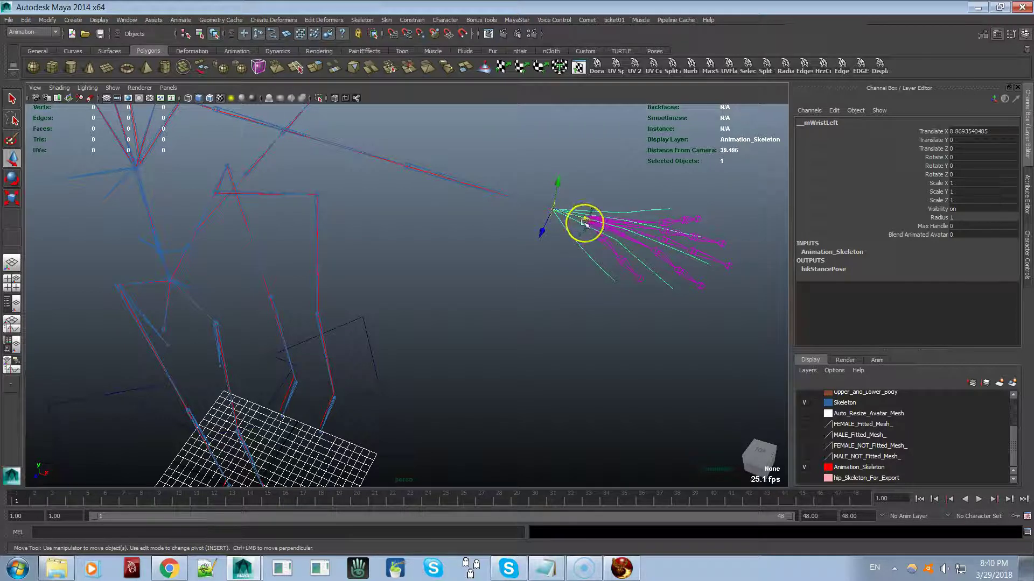
left_click_drag(585, 223, 643, 201)
left_click_drag(602, 235, 544, 171, "alt")
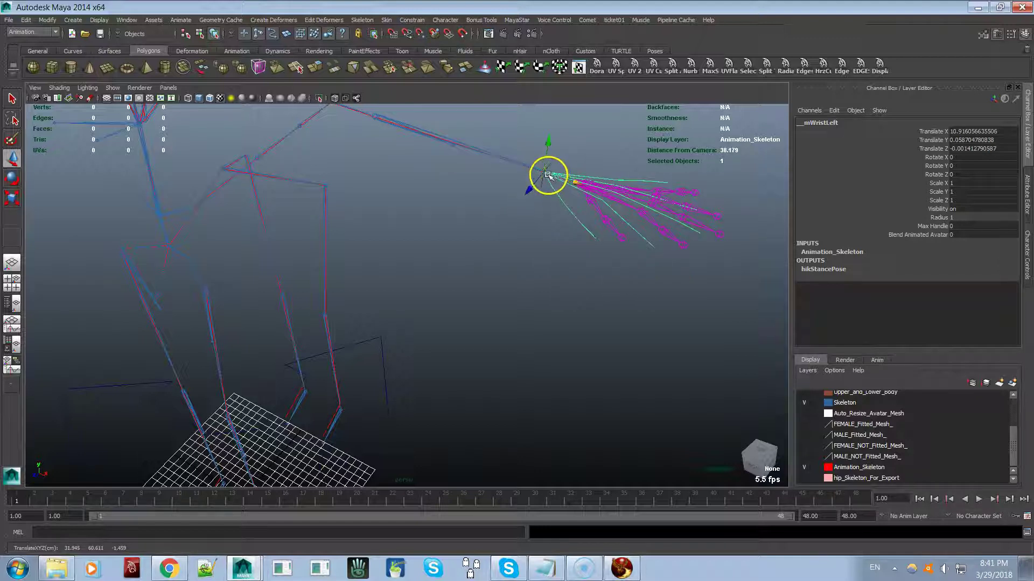
right_click_drag(522, 235, 563, 236, "alt")
middle_click_drag(551, 234, 521, 283, "alt")
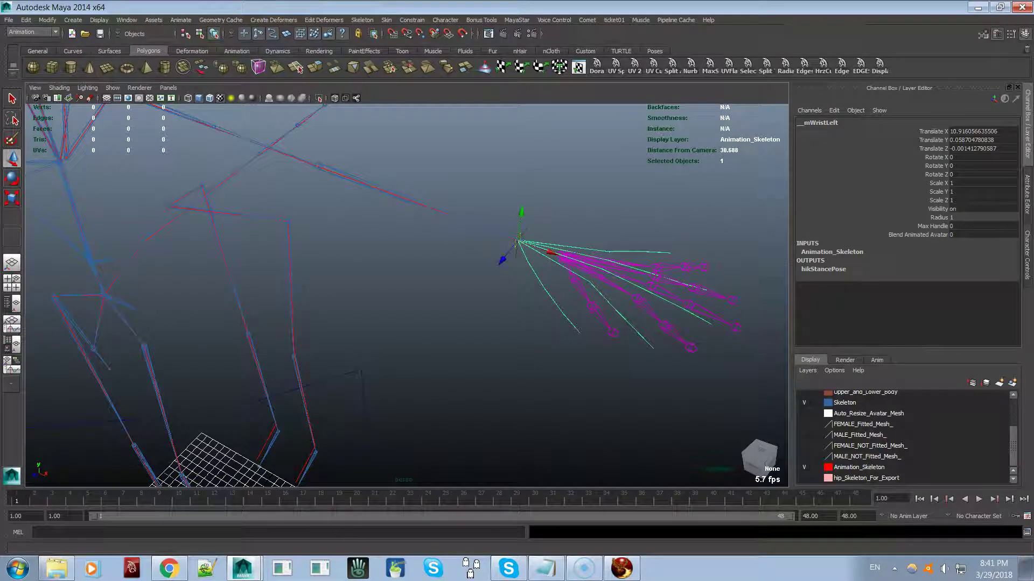
- Select the locator and move it away from the left wrist along Z to about -12.14
left_click(148, 204)
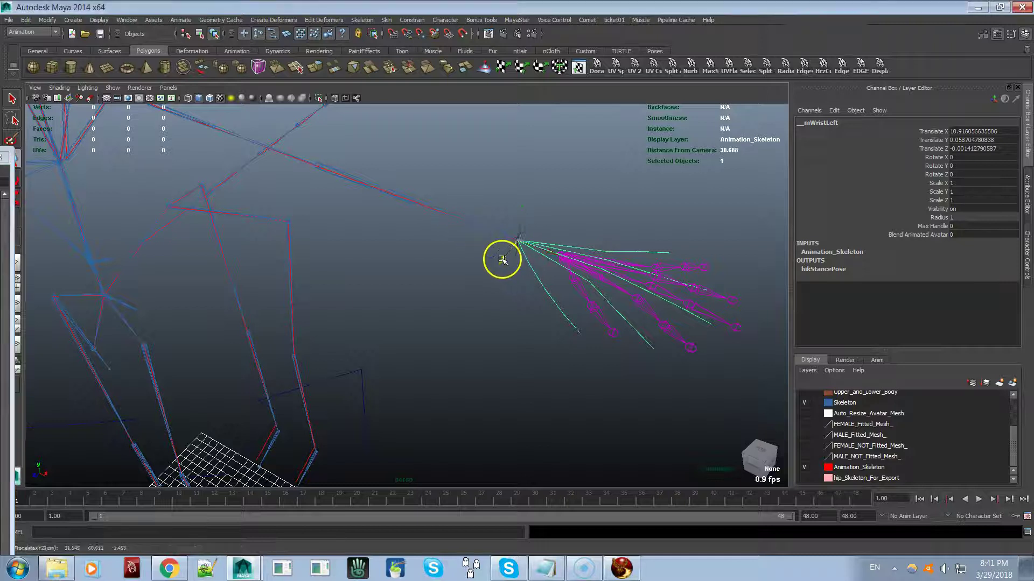
left_click_drag(512, 258, 607, 155)
left_click(520, 250)
- Snap Original_mWristLeft onto the animation skeleton's left wrist joint, undoing a first freehand move along X
right_click_drag(393, 342, 528, 323, "alt")
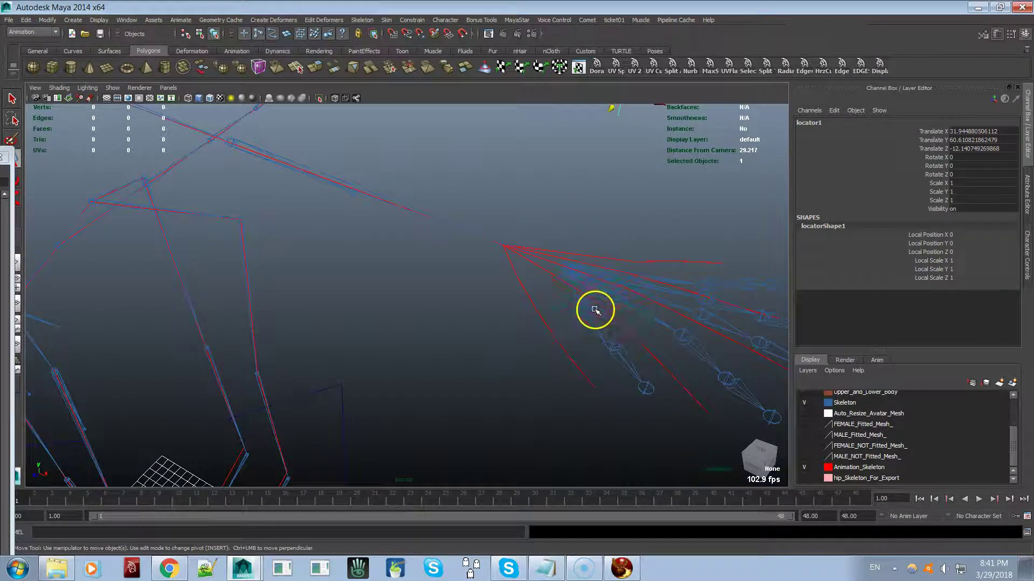
left_click(587, 315)
left_click(572, 273)
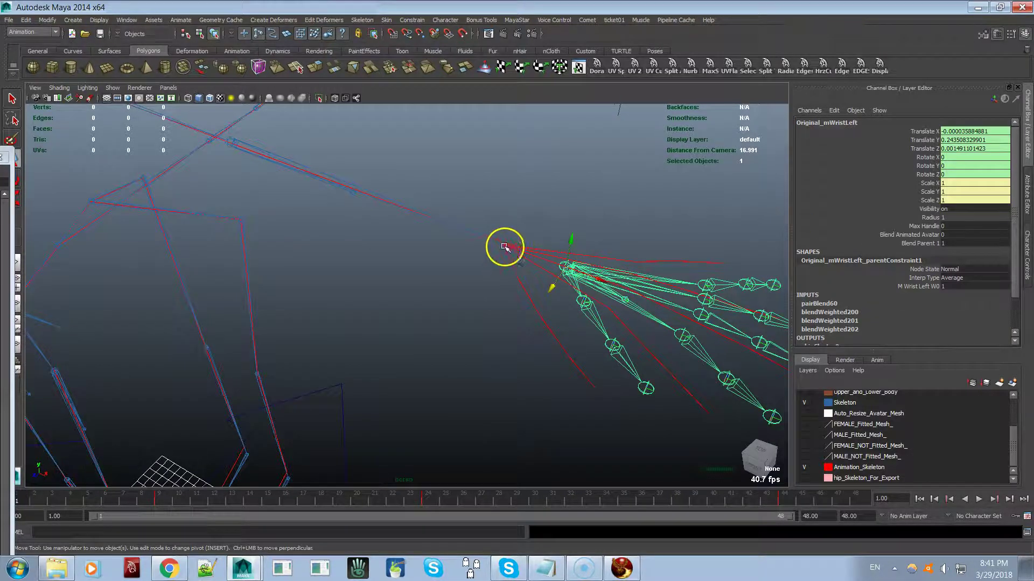
left_click_drag(554, 268, 536, 256)
key("ctrl+z")
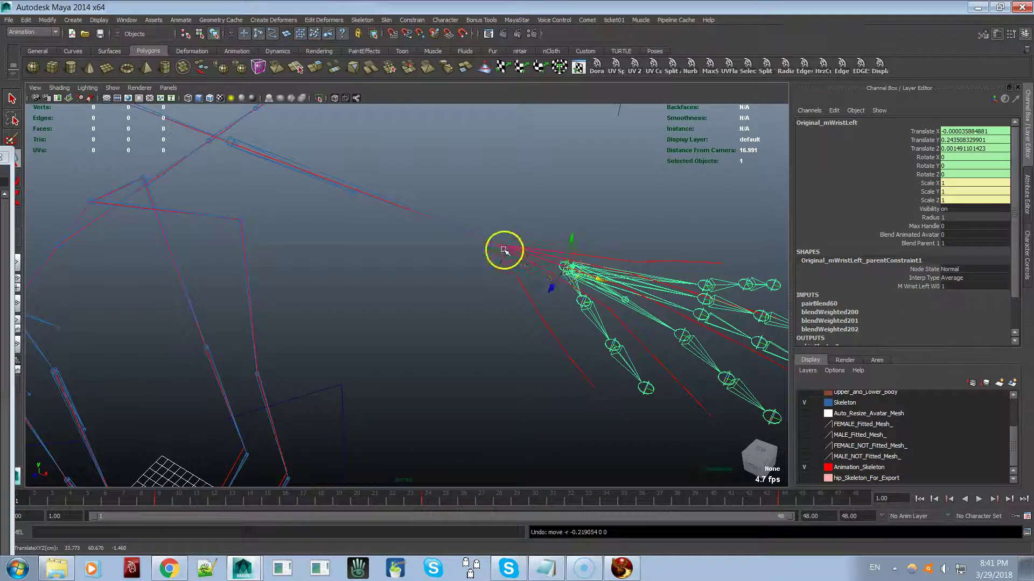
key("v")
middle_click(504, 246)
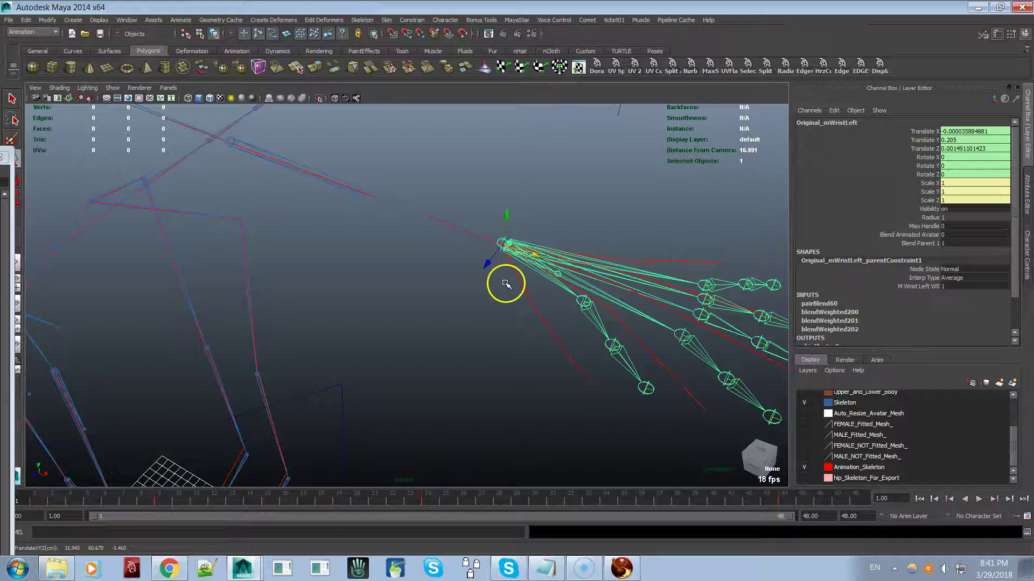
- Move the three Original left thumb joints onto the animation skeleton's thumb chain
left_click(582, 300)
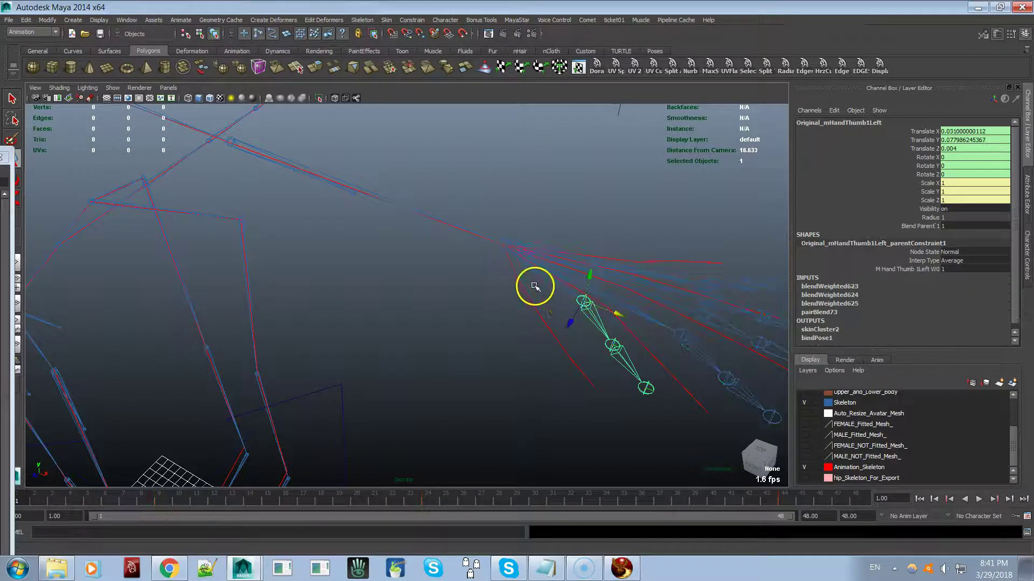
middle_click(516, 276)
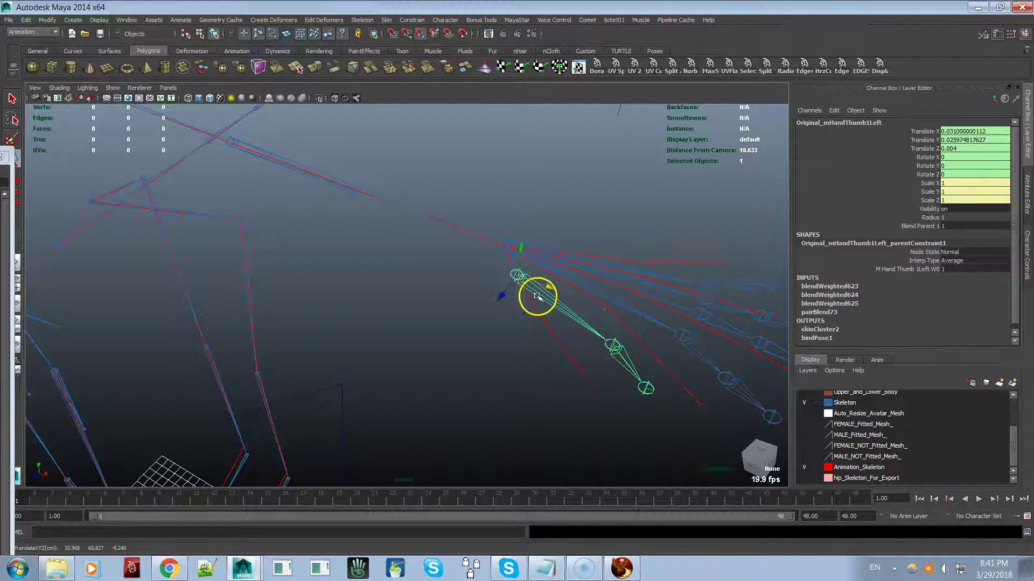
left_click(614, 347)
middle_click(543, 325)
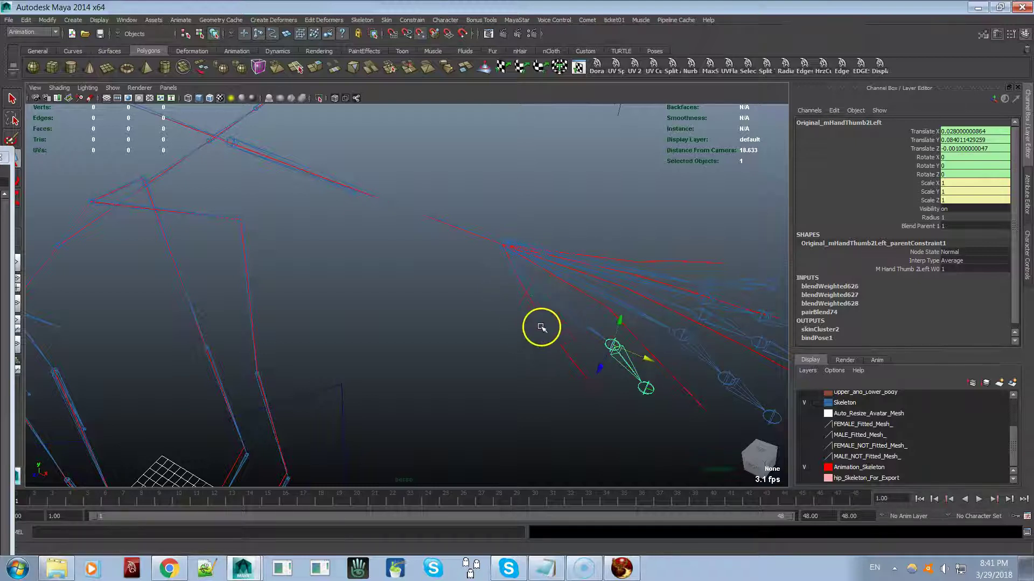
left_click(647, 387)
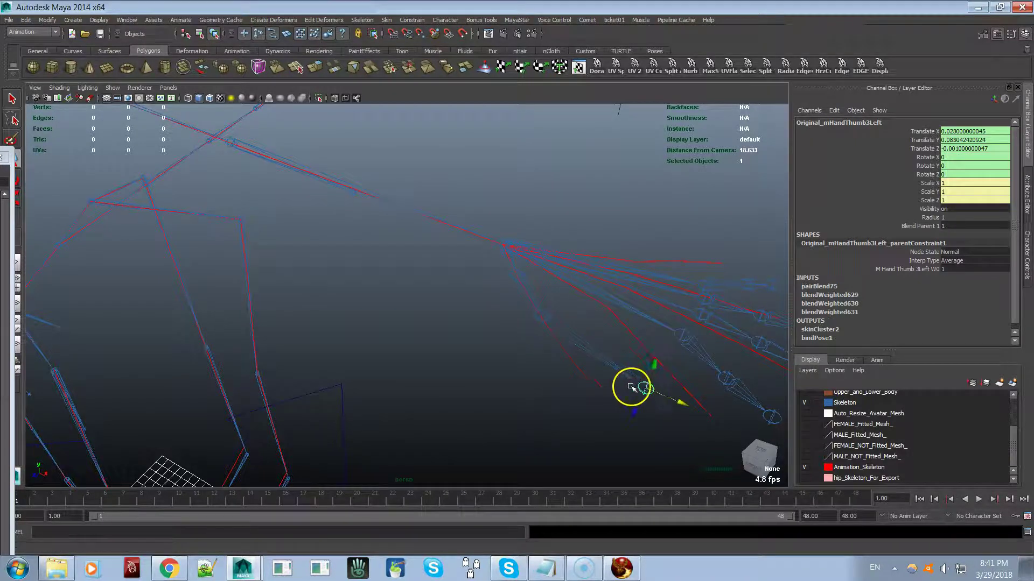
middle_click(604, 371)
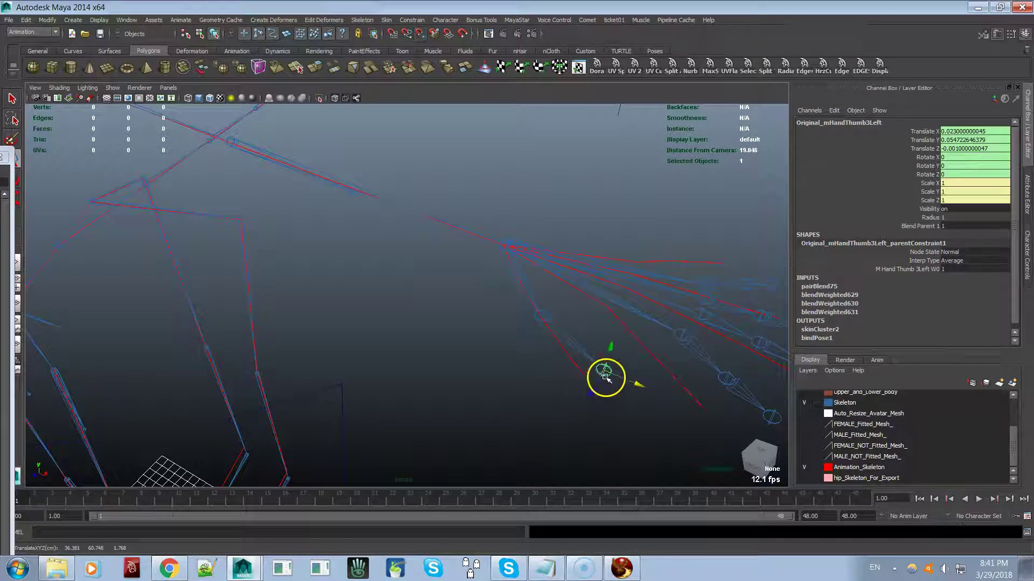
middle_click_drag(604, 372, 562, 367)
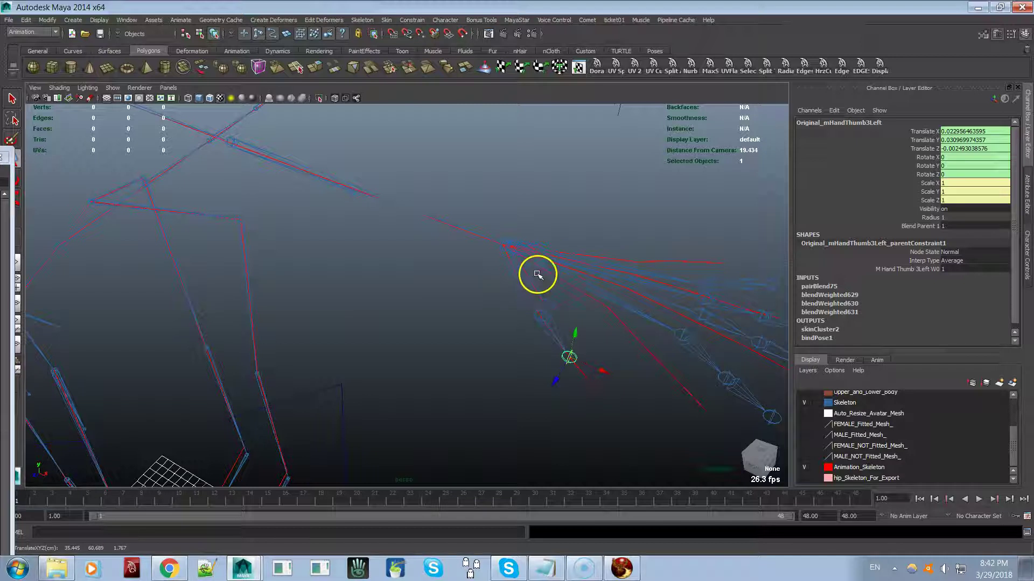
- Try rotating Original_mWristLeft, and undo the rotation along with the left thumb joint moves
left_click(506, 243)
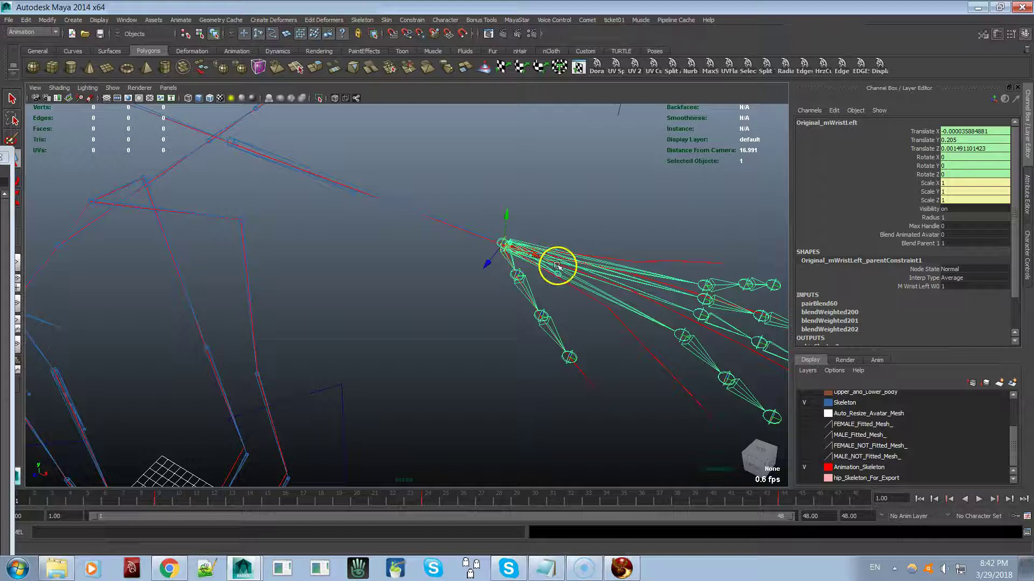
key("e")
mouse_move(542, 233)
left_mouse_down()
mouse_move(475, 125)
mouse_move(557, 237)
left_mouse_up()
key("ctrl+z")
key("ctrl+z")
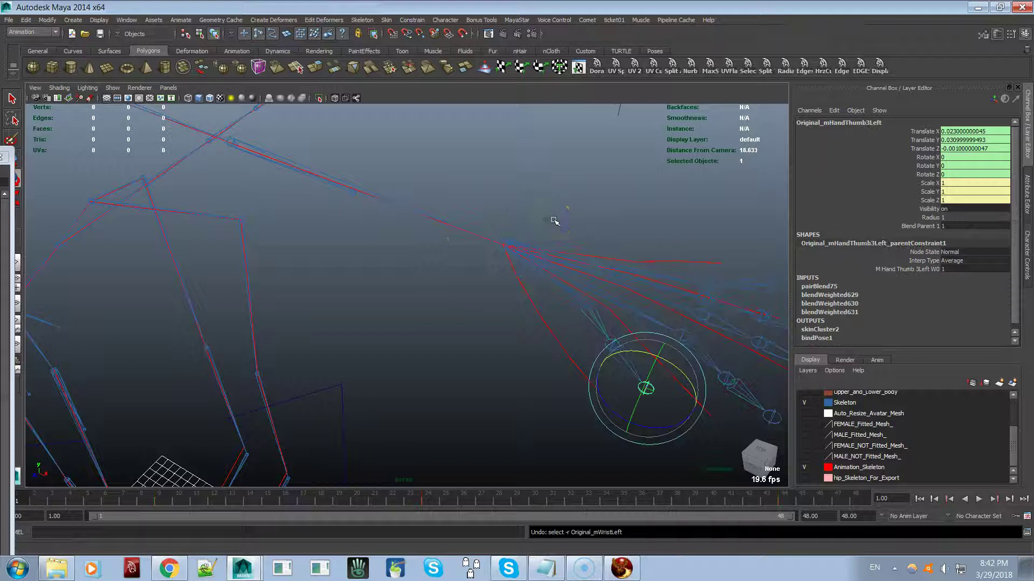
key("ctrl+z")
key("ctrl+z")
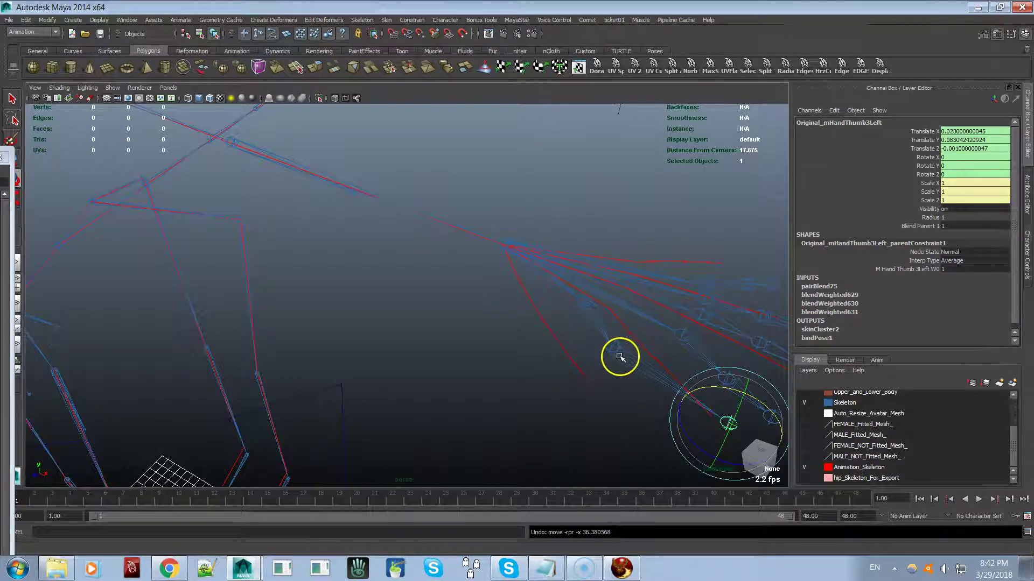
- Rotate the animation skeleton's __mWristLeft joint about -26.8 degrees around Z and select Original_mWristLeft to compare the two
left_click(490, 240)
left_click(510, 266)
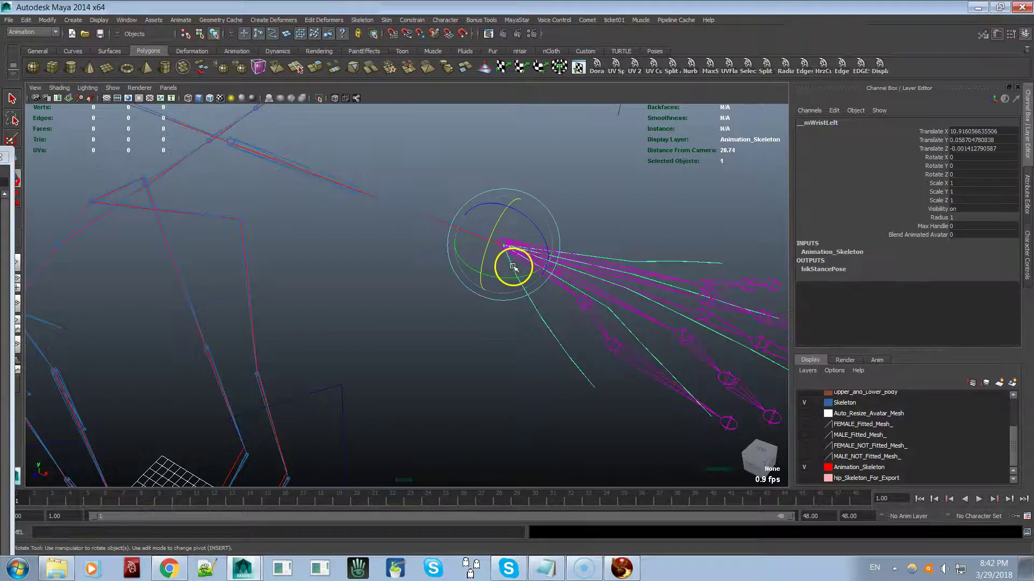
left_click_drag(538, 222, 532, 258)
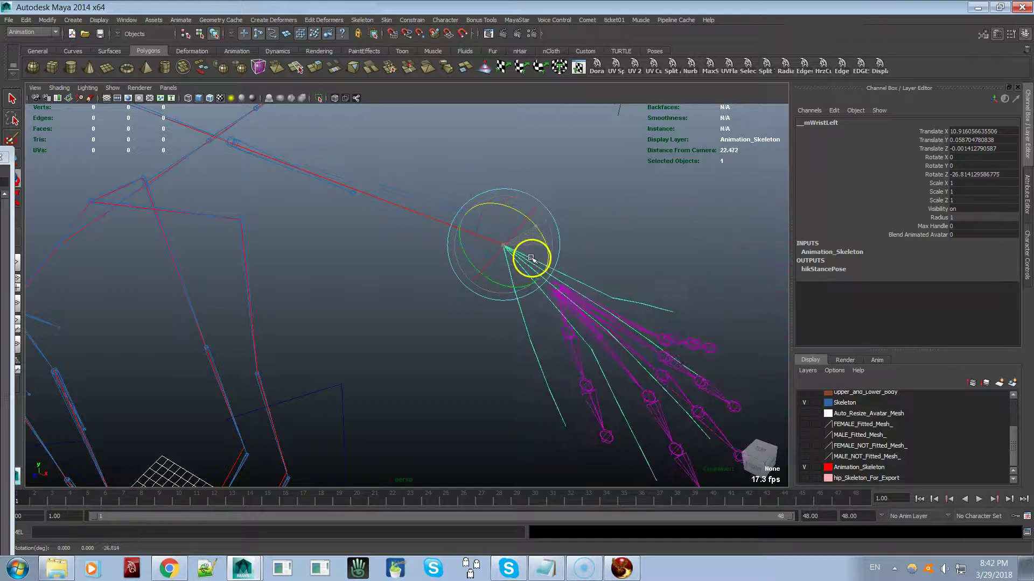
left_click(560, 287)
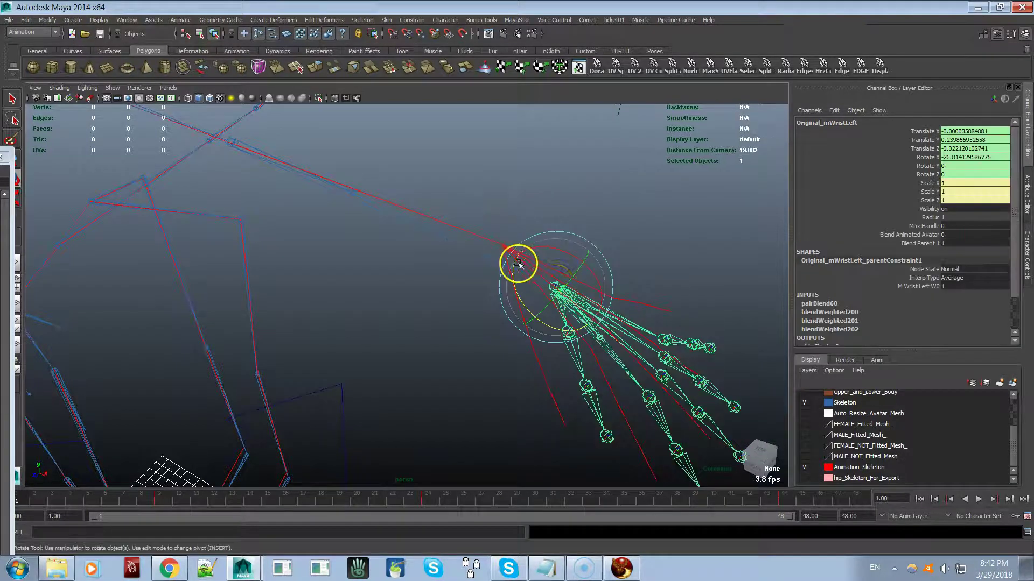
- Try to snap Original_mWristLeft onto the animation skeleton's left wrist joint, and undo the move
middle_click_drag(506, 242, 502, 246)
key("w")
key("v")
middle_click(502, 245)
key("ctrl+z")
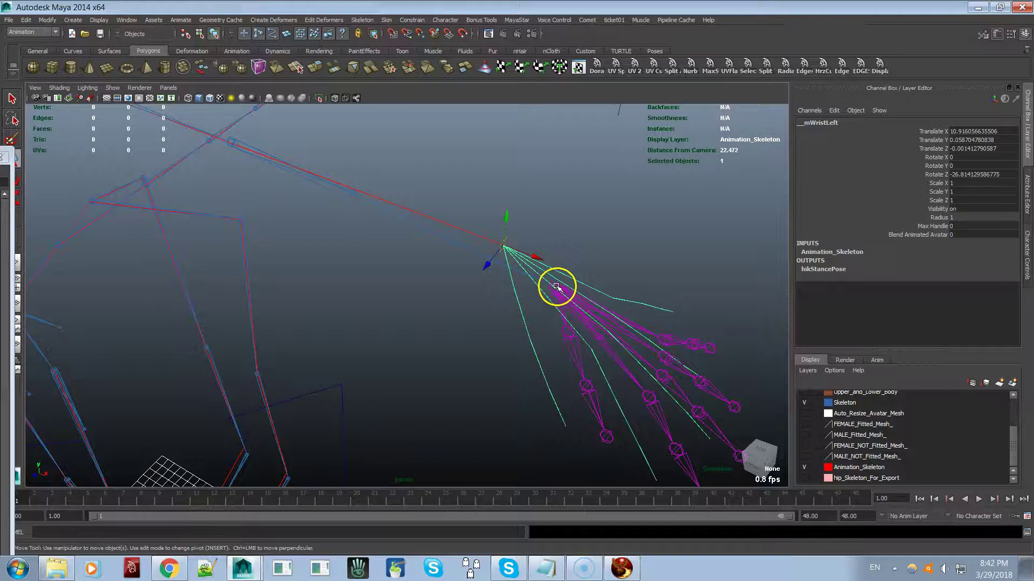
- Select Original_mWristLeft and display the target offsets of its parent constraint, Original_mWristLeft_parentConstraint1
left_click(565, 295)
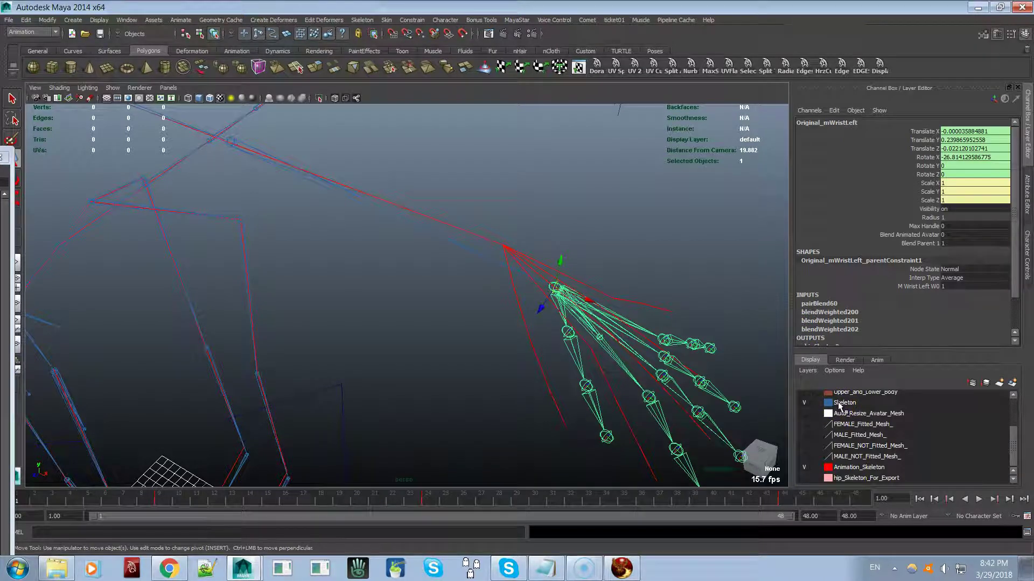
left_click(1027, 189)
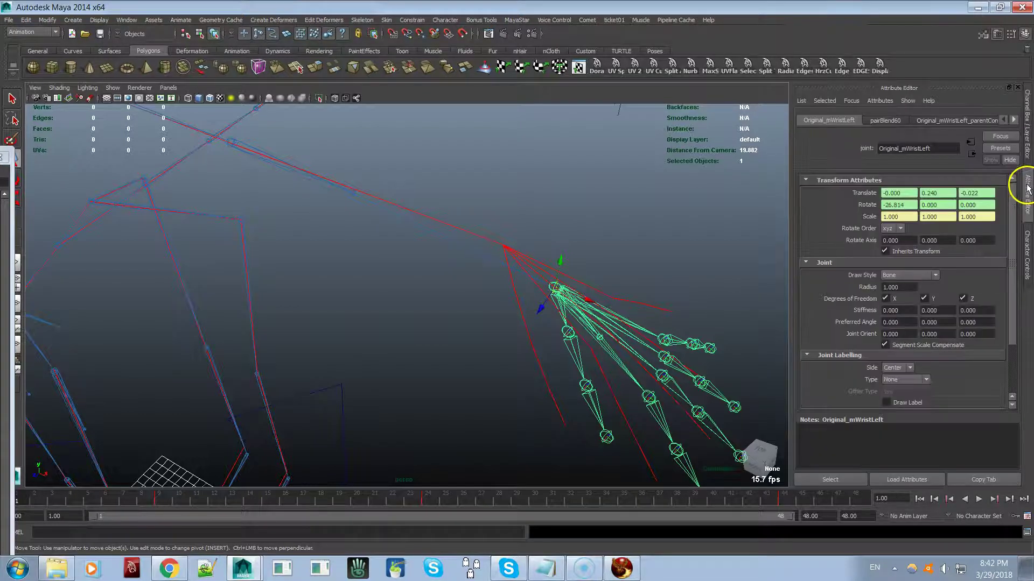
left_click(1014, 120)
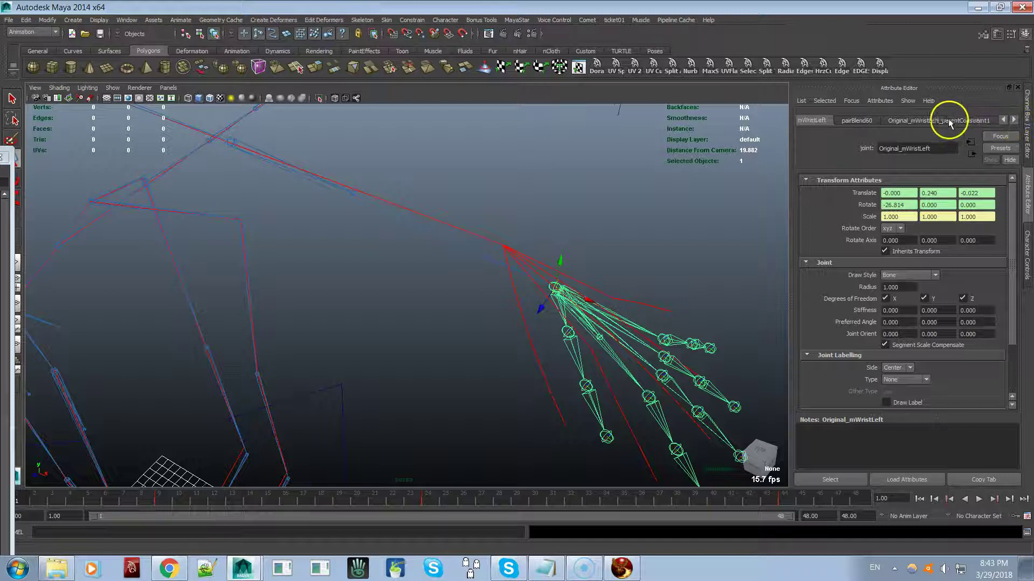
left_click(941, 123)
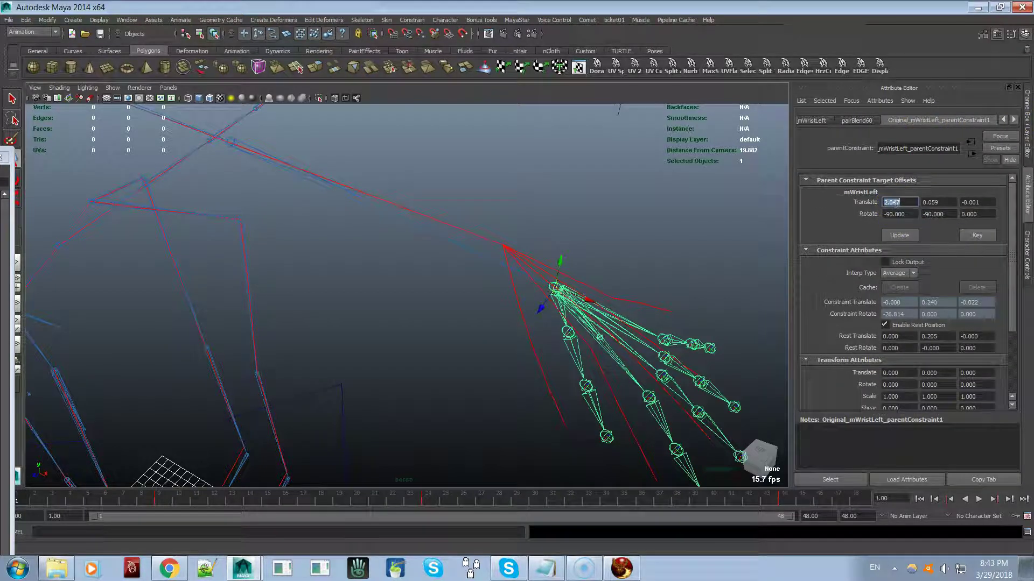
left_click(828, 192)
left_click(806, 179)
left_click(806, 179)
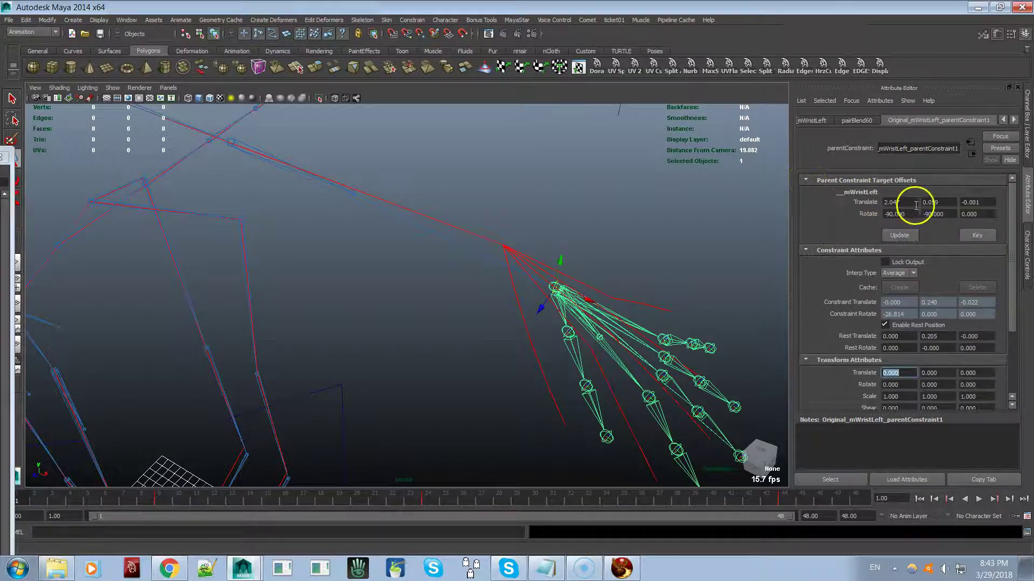
- Set the X, Y and Z Translate target offsets of Original_mWristLeft_parentConstraint1 to 0
left_click(892, 202)
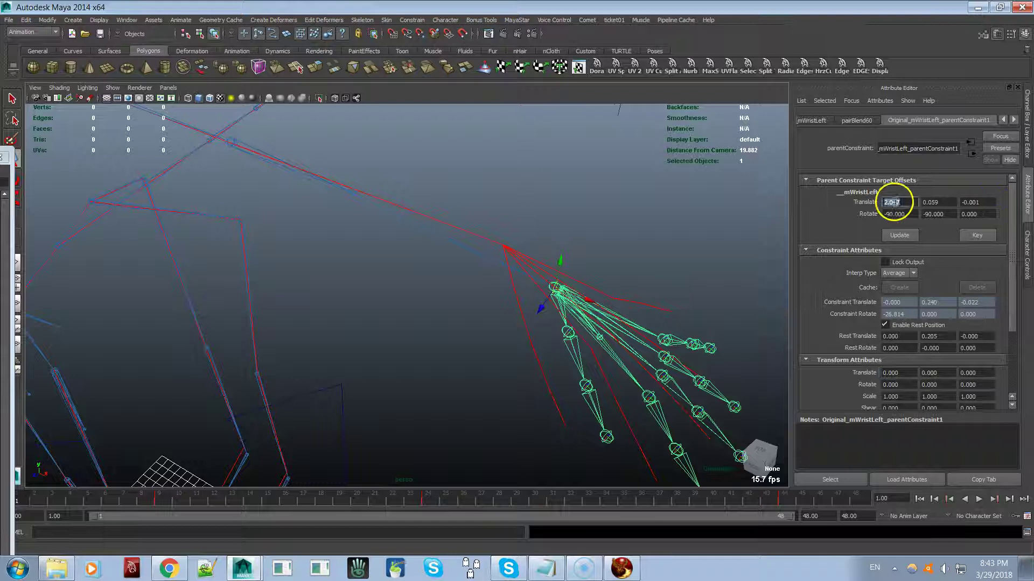
type("0")
key("Tab")
key("Tab")
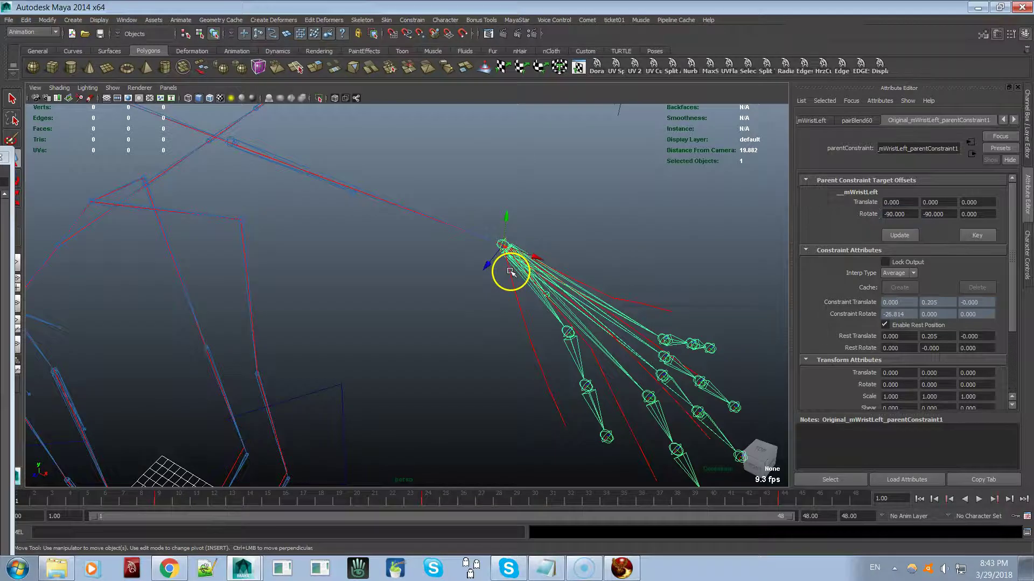
- Try rotating the left wrist, and undo back past the constraint offset changes and the earlier __mWristLeft rotation
left_click(510, 272)
key("e")
left_click_drag(534, 230, 508, 208)
key("ctrl+z")
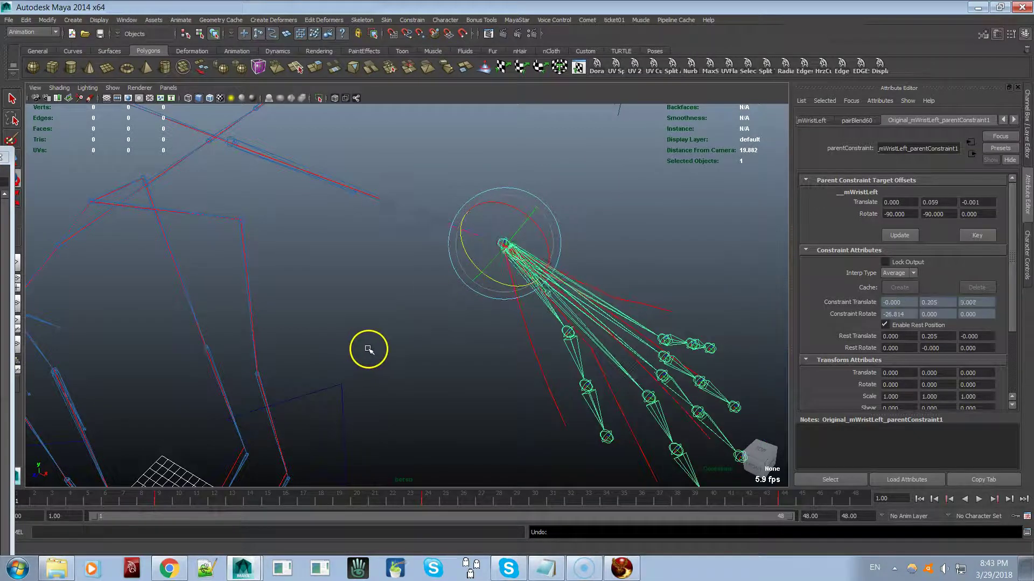
key("ctrl+z")
key("ctrl+z")
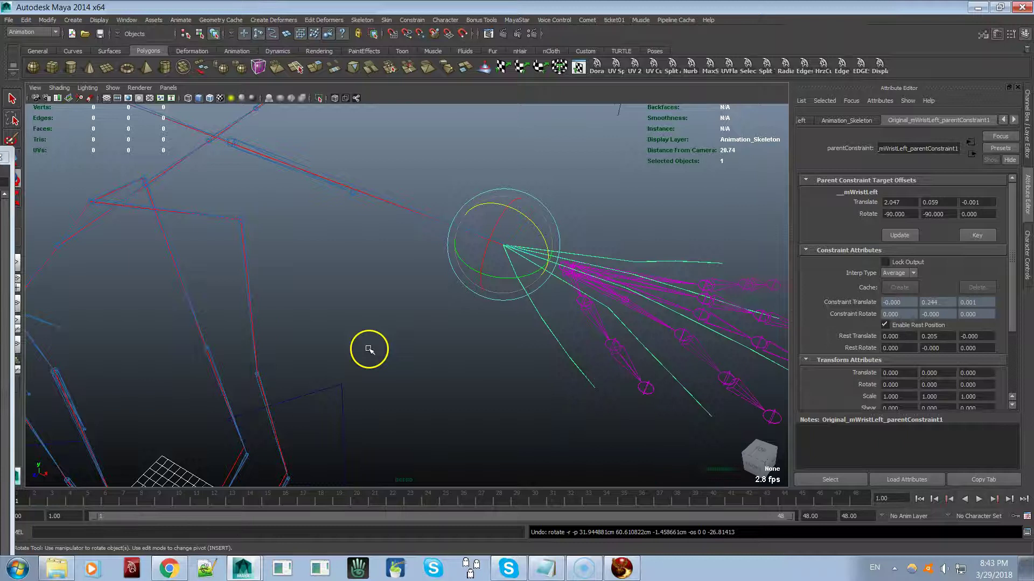
- Reselect Original_mWristLeft and set its parent constraint's Translate target offsets to 0 with the wrist unrotated
right_click_drag(494, 263, 524, 392, "alt")
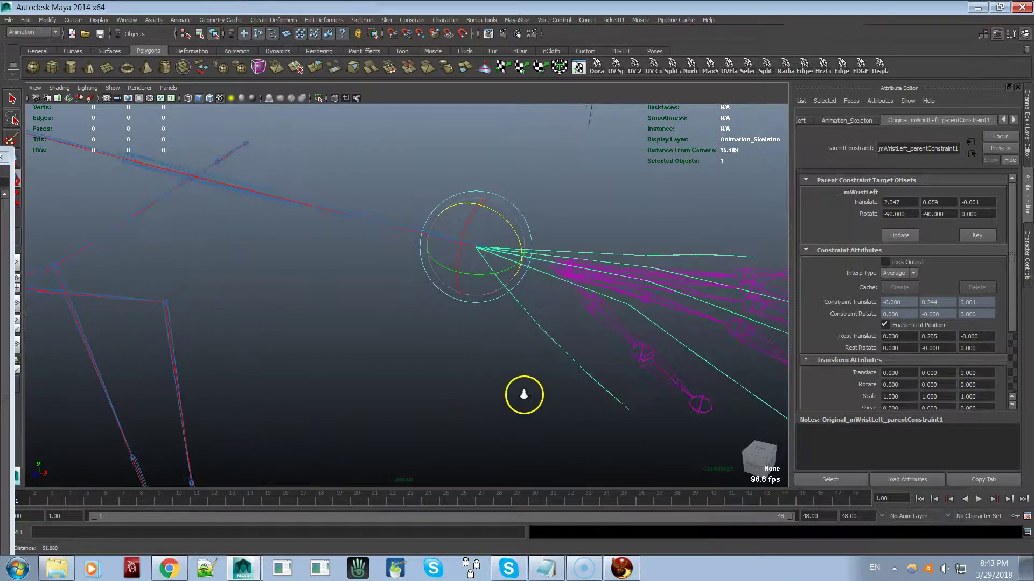
left_click(568, 265)
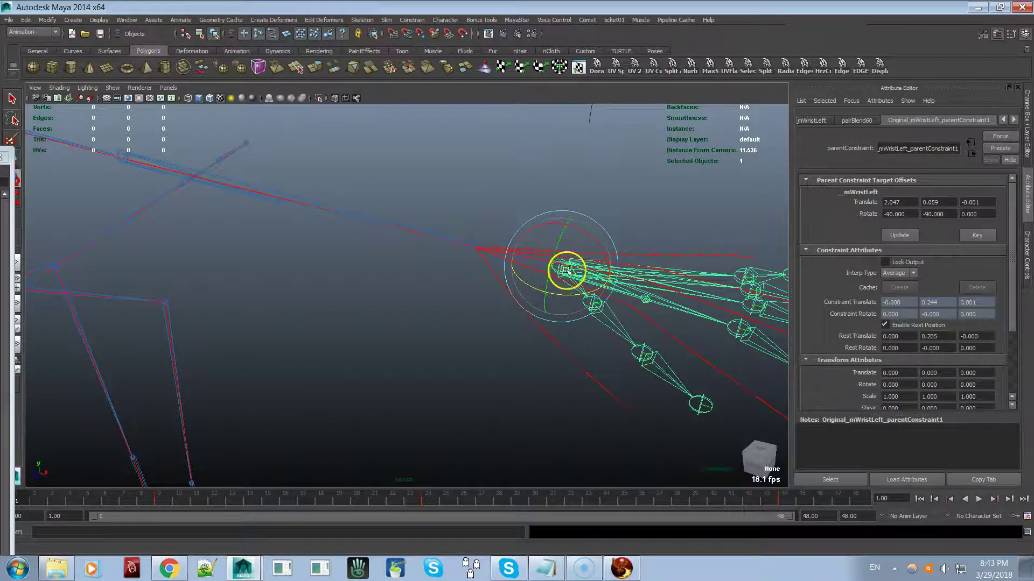
key("w")
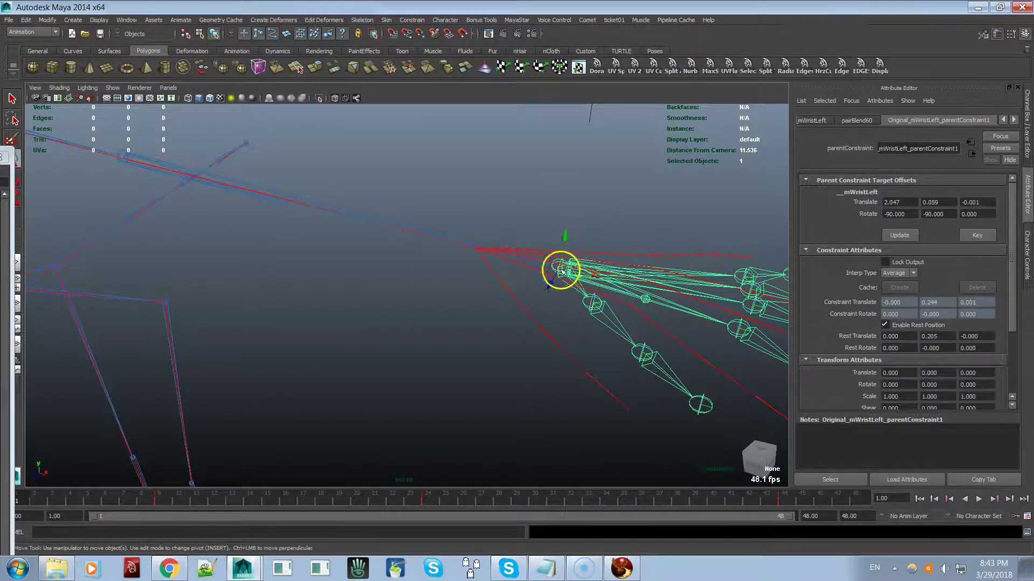
left_click(12, 100)
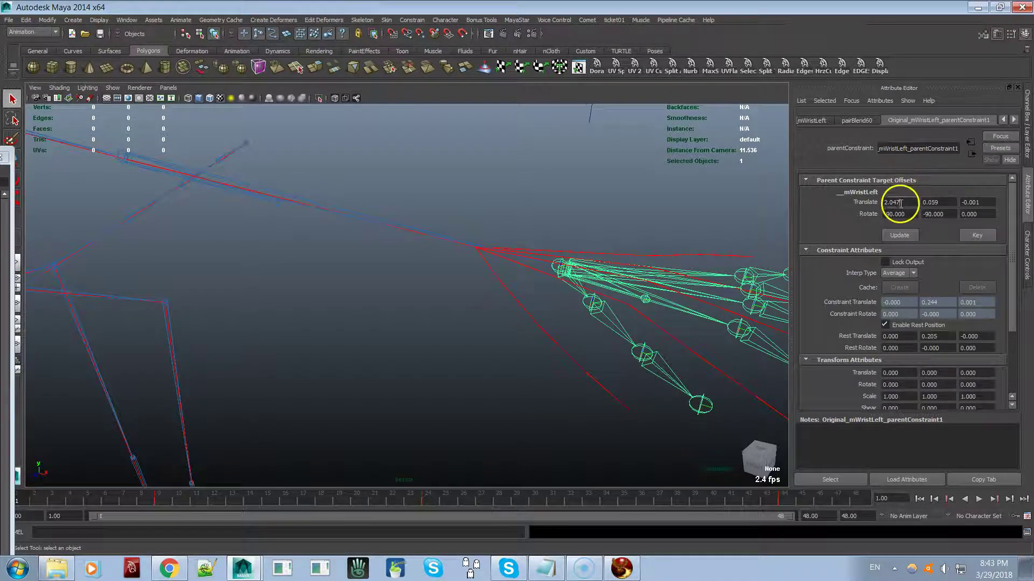
type("0")
key("Tab")
type("0")
key("Tab")
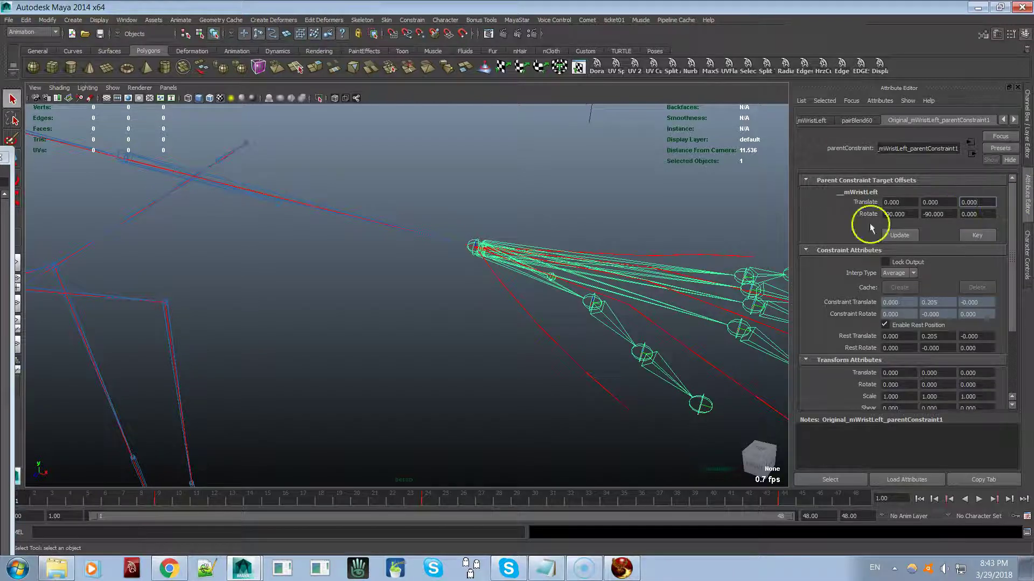
- Set the Translate target offsets of Original_mHandThumb1Left's parent constraint to 0 on all axes
left_click(598, 315)
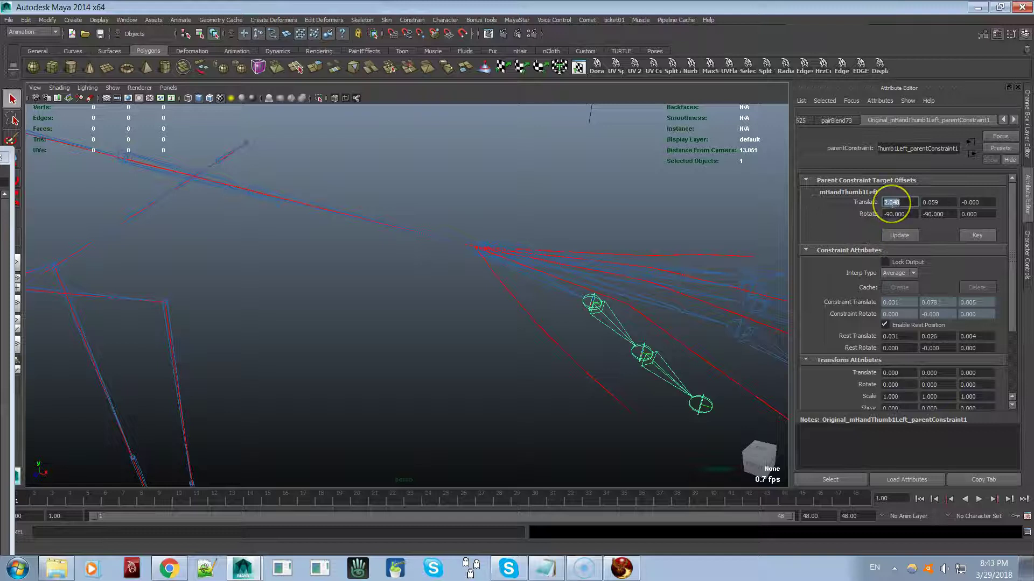
type("0")
key("Return")
type("0")
key("Return")
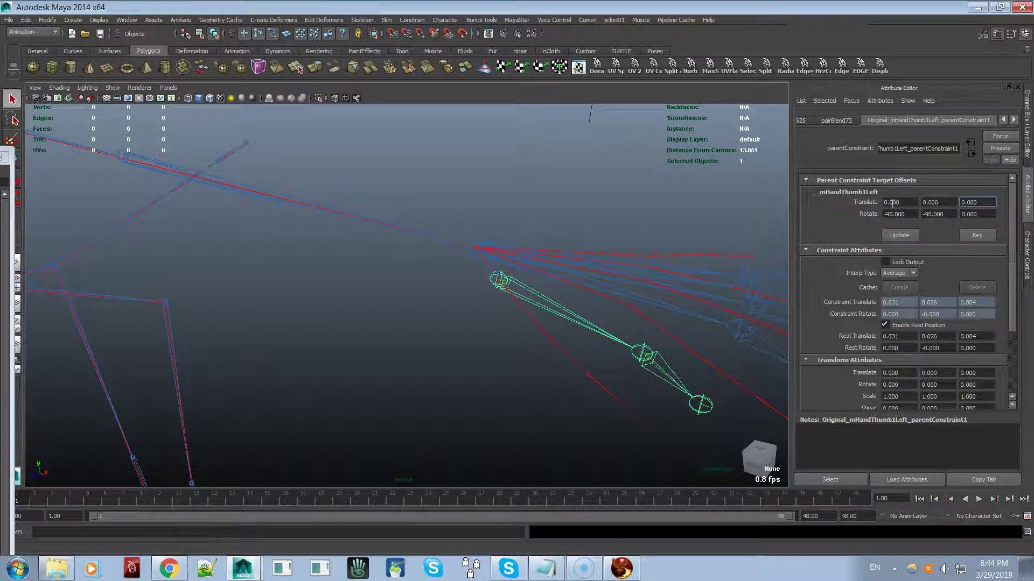
- Set the Translate target offsets of Original_mHandThumb2Left's parent constraint to 0 on all axes
left_click(649, 360)
left_click(904, 202)
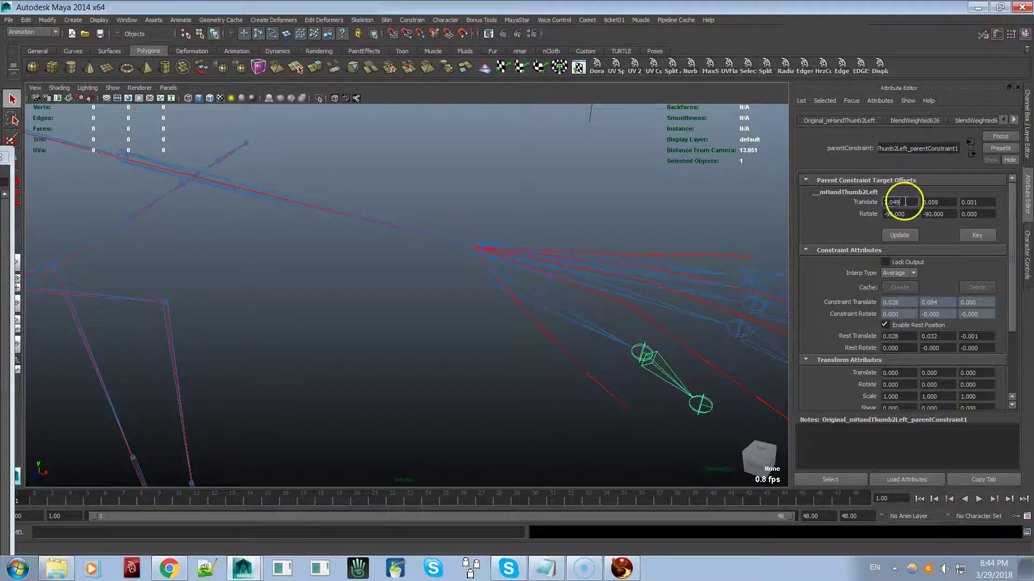
type("0")
key("Tab")
type("0")
key("Tab")
type("0")
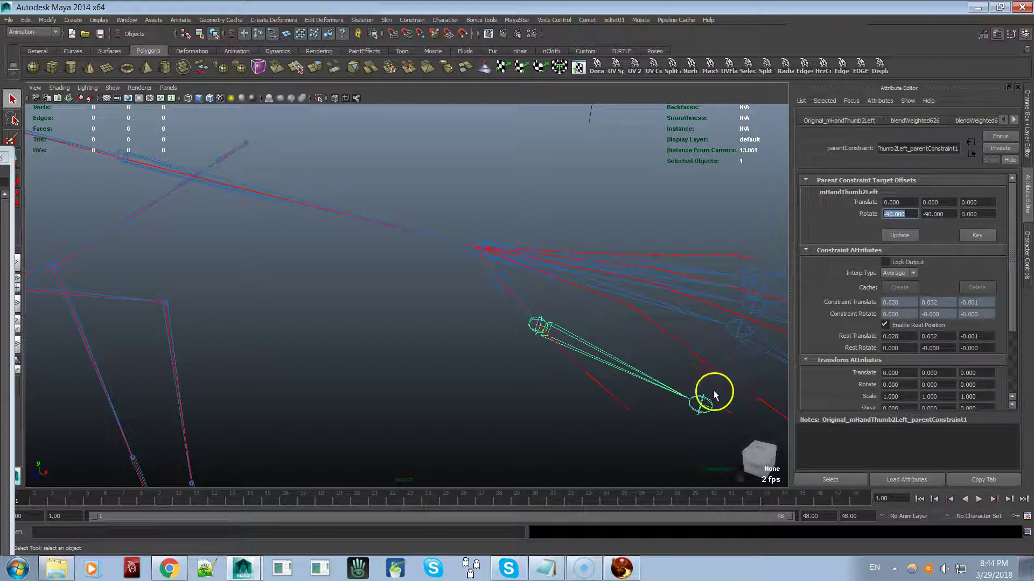
- Set the Translate target offsets of Original_mHandThumb3Left's parent constraint to 0 on all axes
left_click(701, 403)
left_click(901, 201)
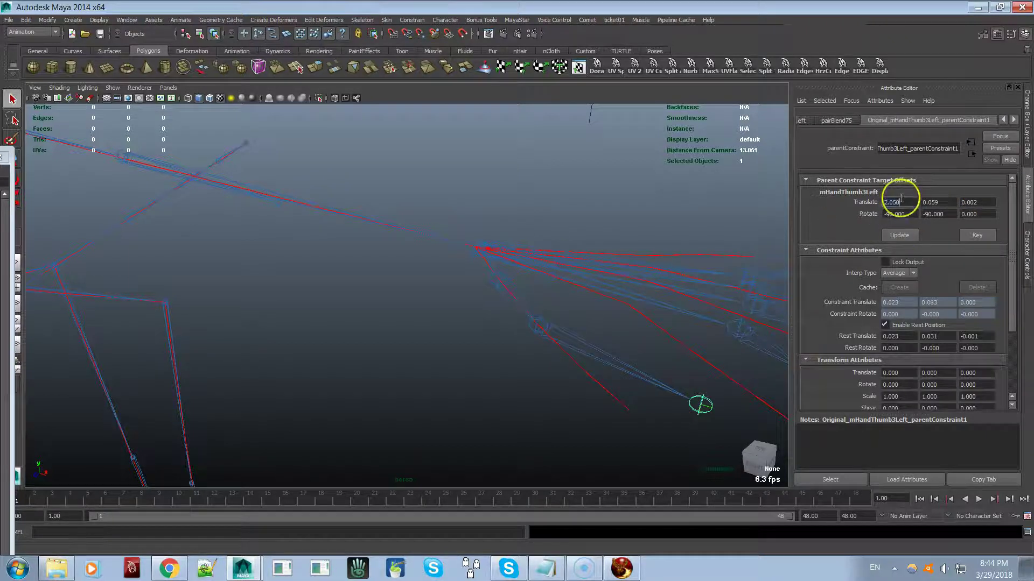
type("0")
key("Tab")
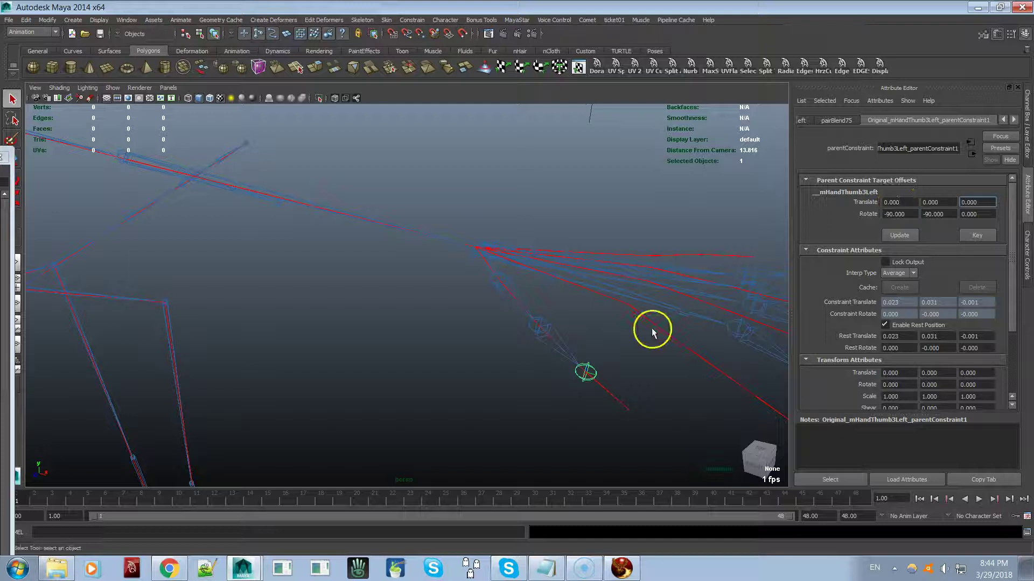
- Set the Translate target offsets of Original_mHandIndex1Left's parent constraint to 0 on all axes
left_click_drag(651, 328, 650, 330, "alt")
left_click(708, 382)
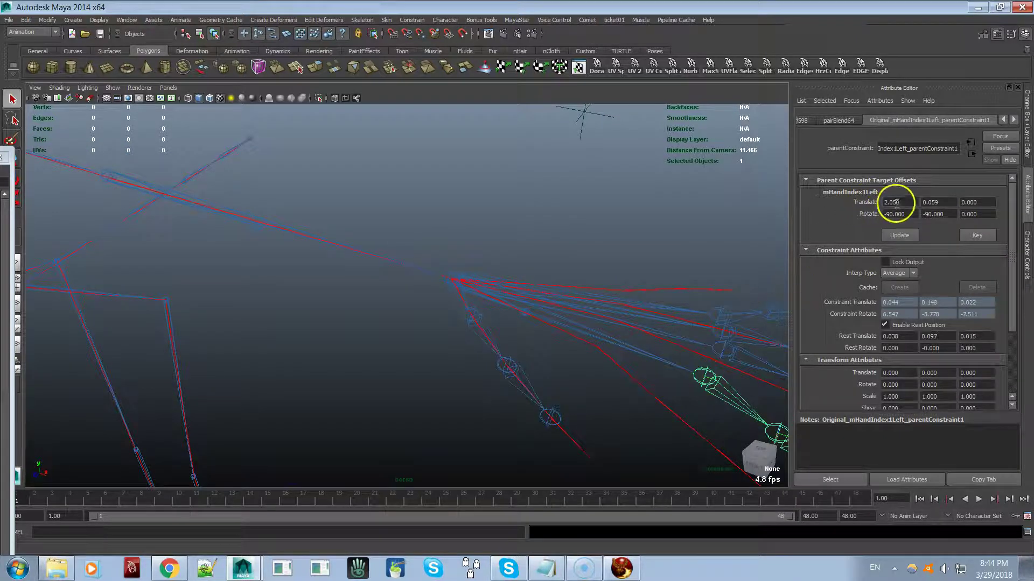
key("Tab")
type("0")
key("Tab")
type("0")
- Set the Translate target offsets of Original_mHandIndex3Left's parent constraint to 0 on all axes
mouse_move(737, 323)
left_mouse_down("alt")
mouse_move(692, 362)
mouse_move(673, 350)
left_mouse_up("alt")
left_click(697, 376)
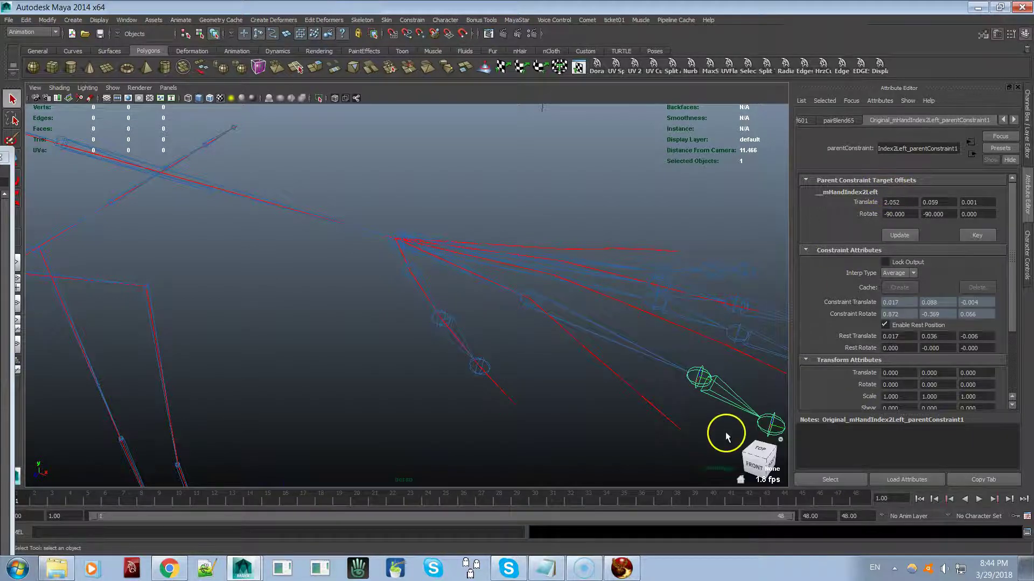
left_click(770, 424)
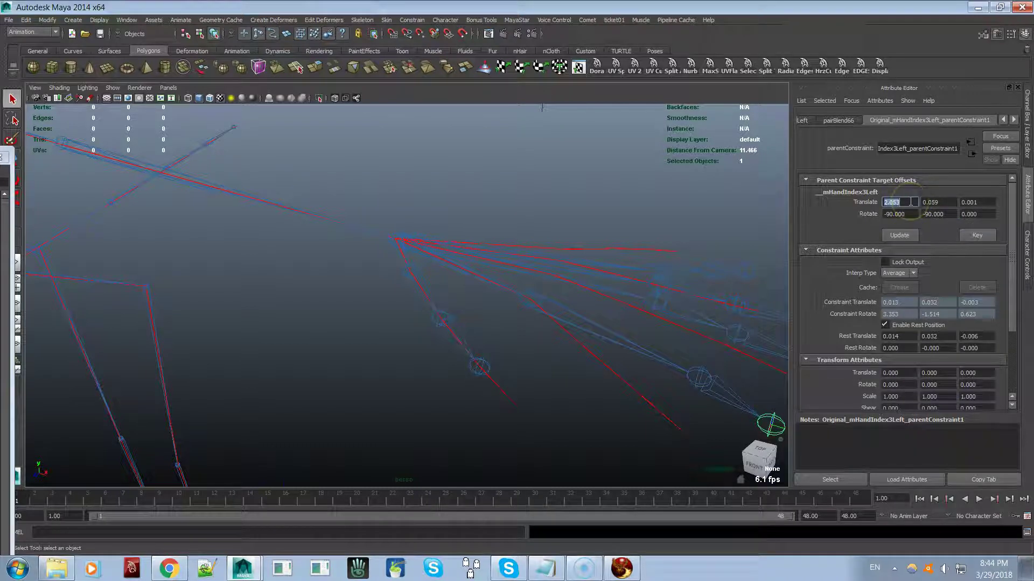
key("Tab")
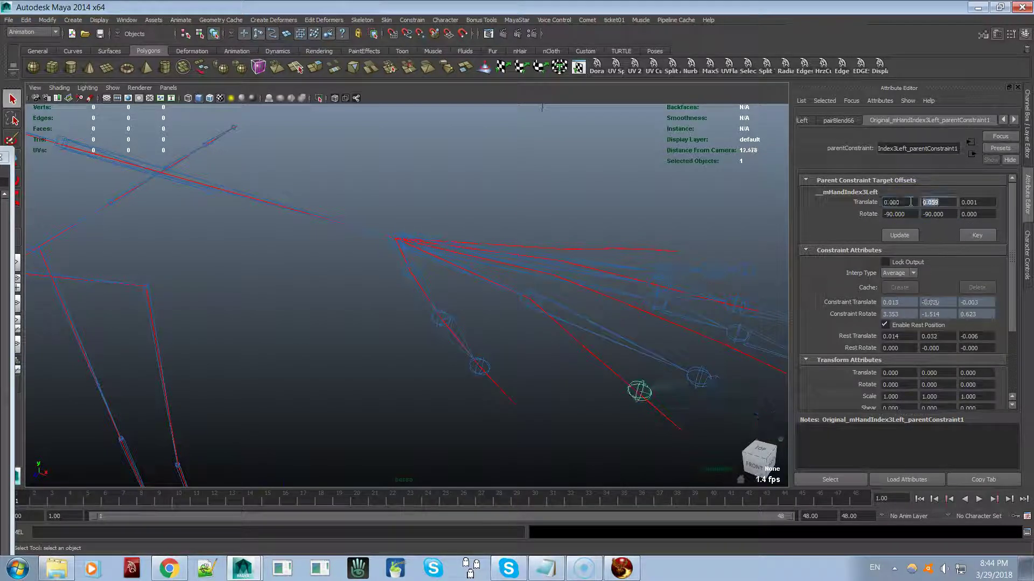
type("0")
key("Tab")
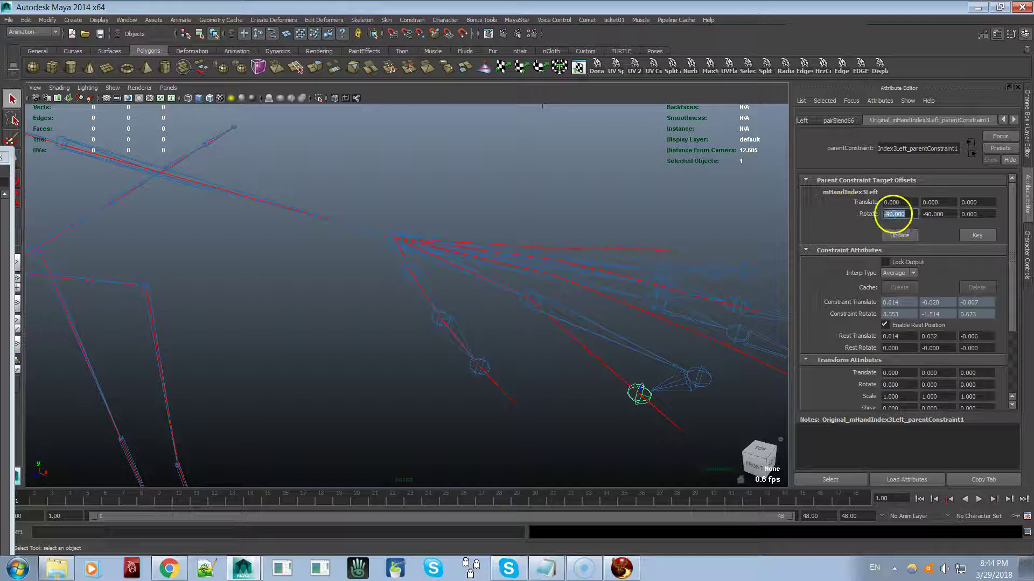
- Set the Translate target offsets of Original_mHandIndex2Left's parent constraint to 0 on all axes
left_click(703, 377)
type("0")
key("Tab")
type("0")
key("Tab")
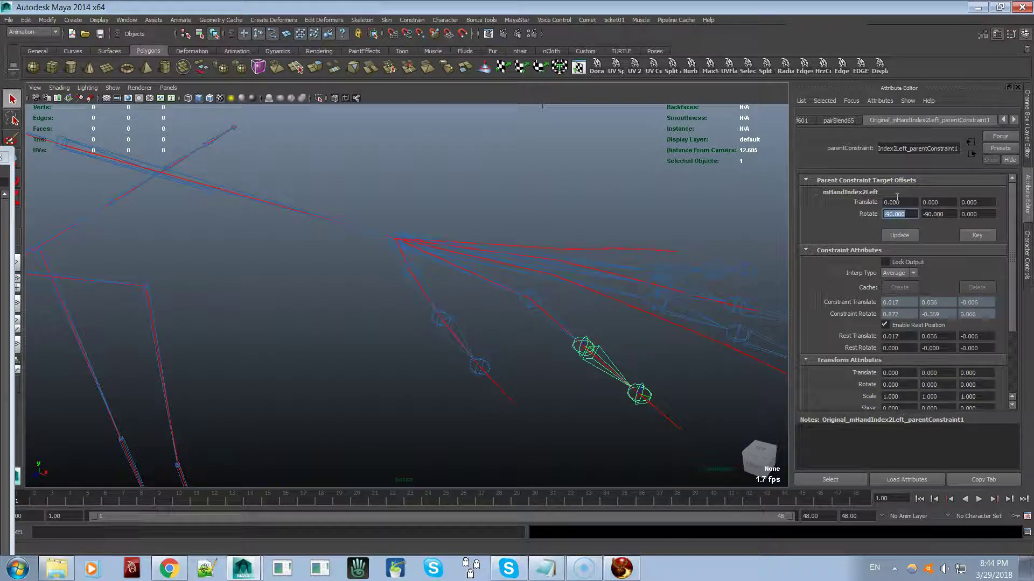
- Set the Translate target offsets of Original_mHandMiddle1Left's parent constraint to 0 on all axes
left_click(620, 287)
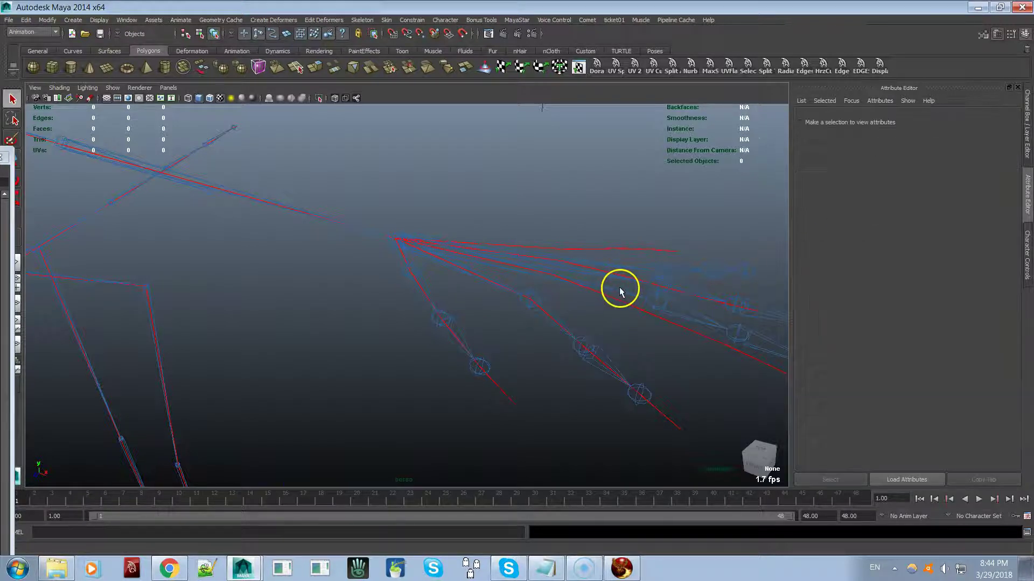
left_click(673, 304)
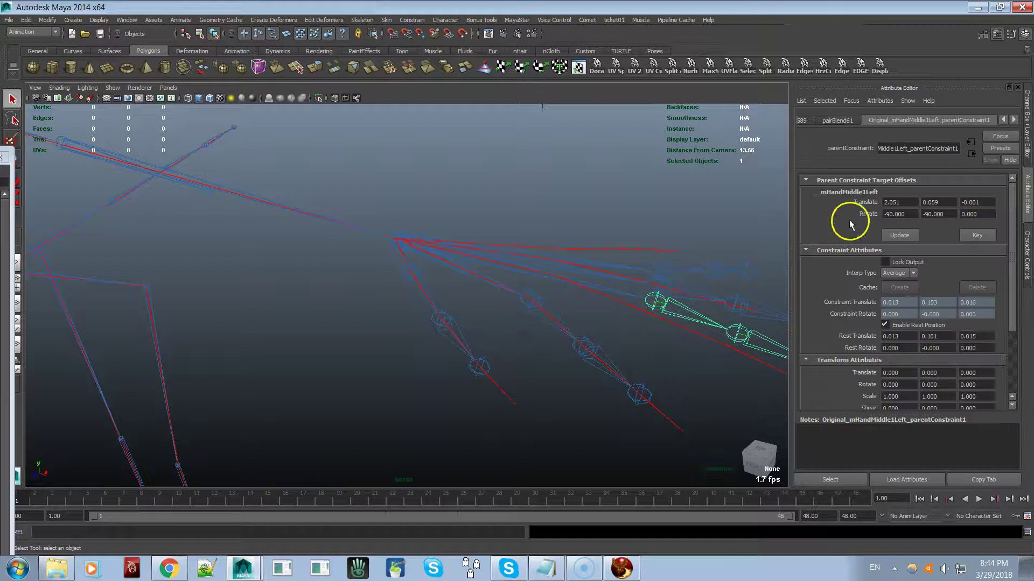
type("0")
key("Tab")
type("0")
key("Tab")
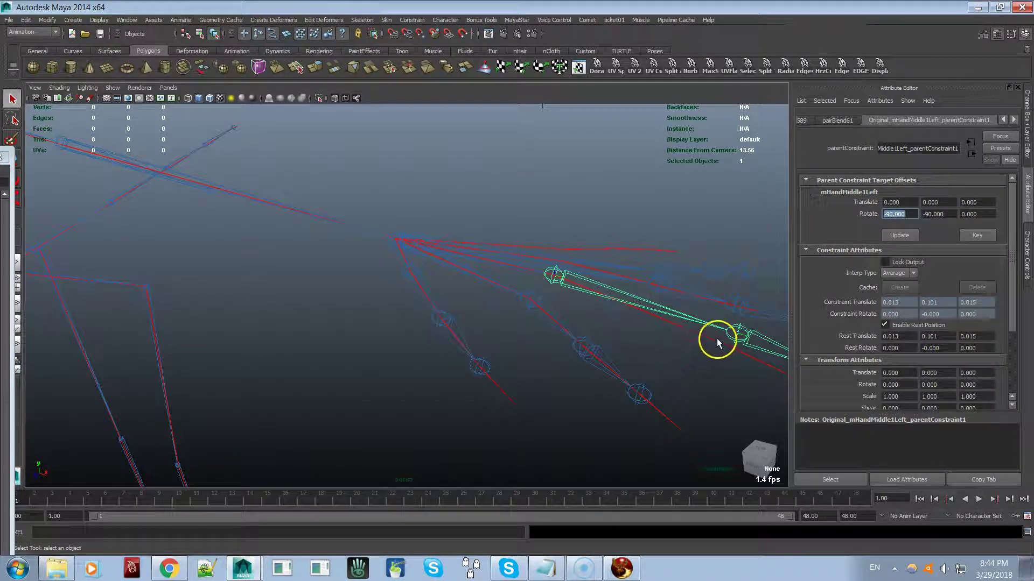
- Set the Translate target offsets of Original_mHandMiddle2Left's parent constraint to 0
left_click(745, 333)
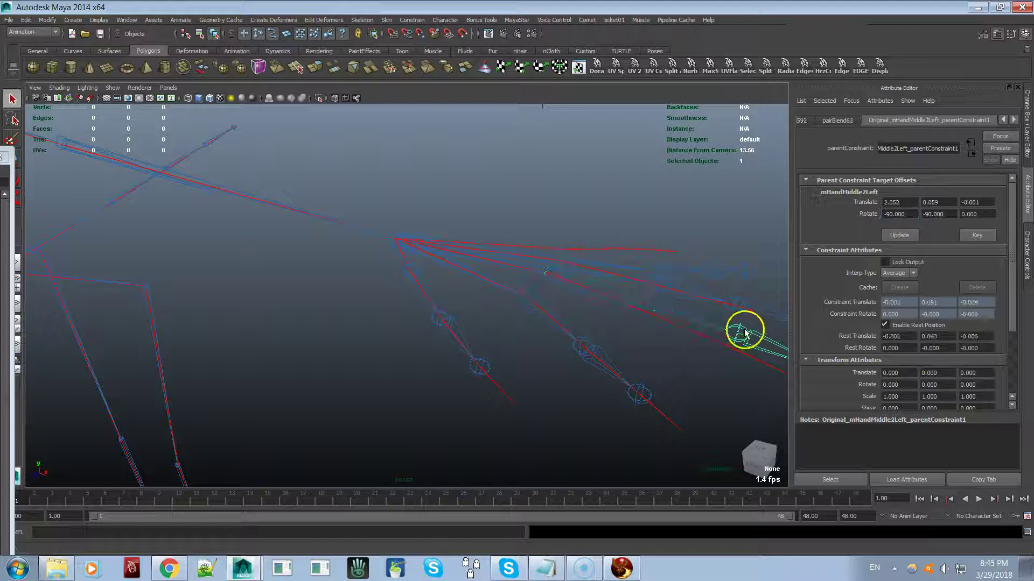
left_click(906, 203)
type("0")
key("Tab")
type("0")
key("Tab")
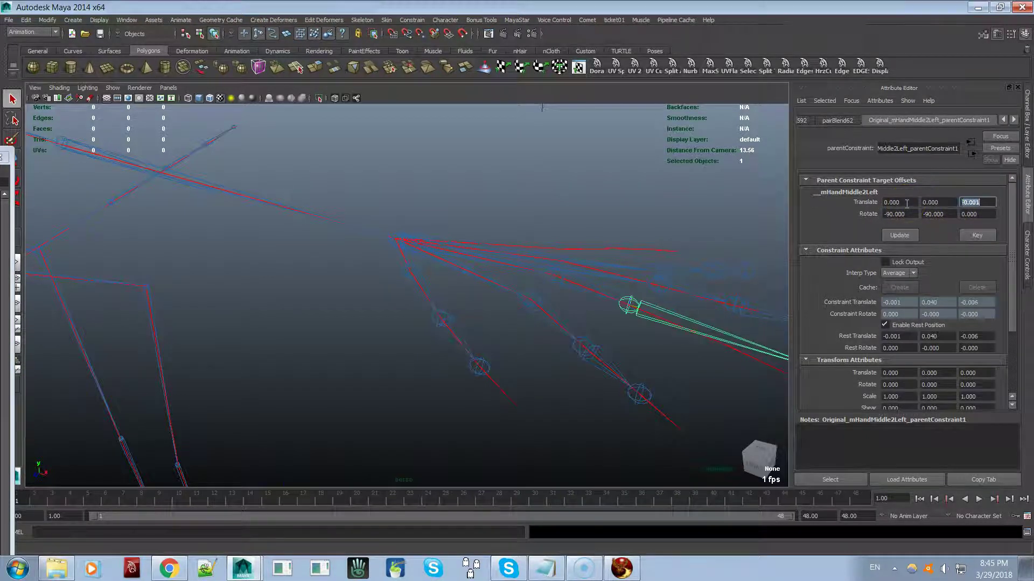
- Set the Translate target offsets of Original_mHandMiddle3Left's parent constraint to 0 on all axes
middle_click_drag(676, 306, 641, 309, "alt")
left_click(719, 372)
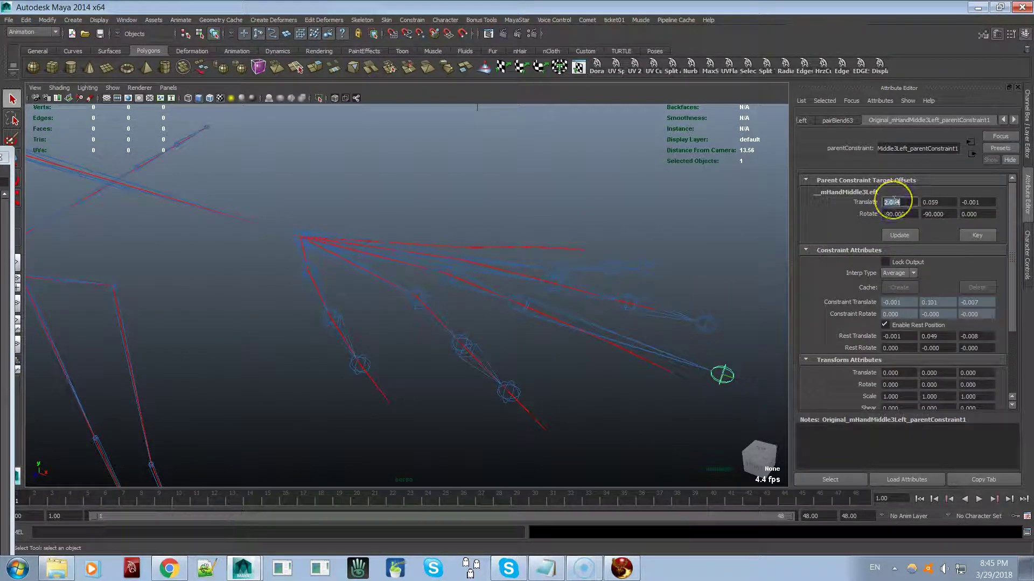
type("0")
key("Tab")
type("0")
key("Tab")
type("0")
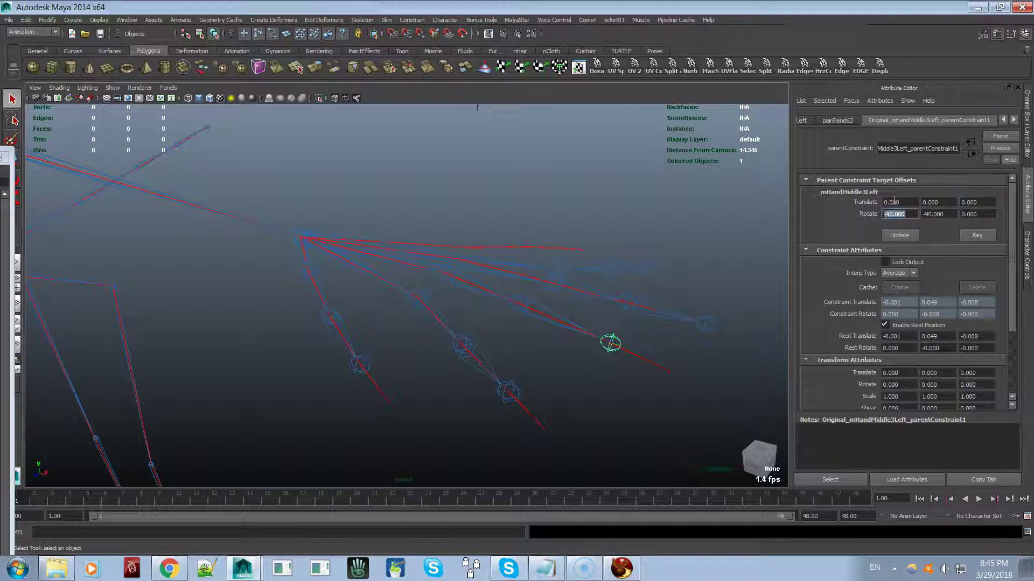
left_click(1027, 253)
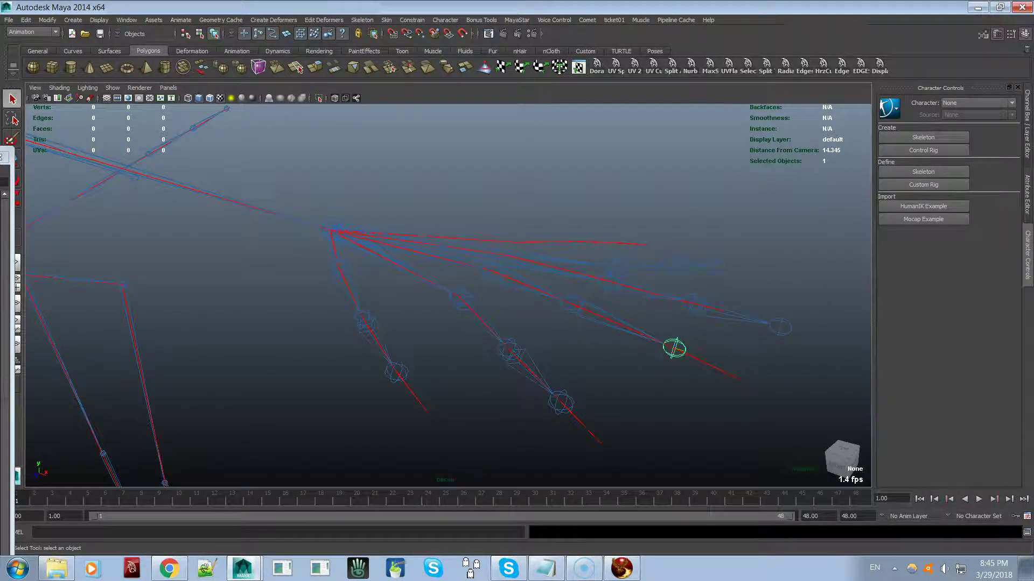
- Examine the left hand mesh by turning on the Upper_and_Lower_Body layer, orbiting around the fingers, and hiding the layer again
left_click(1027, 123)
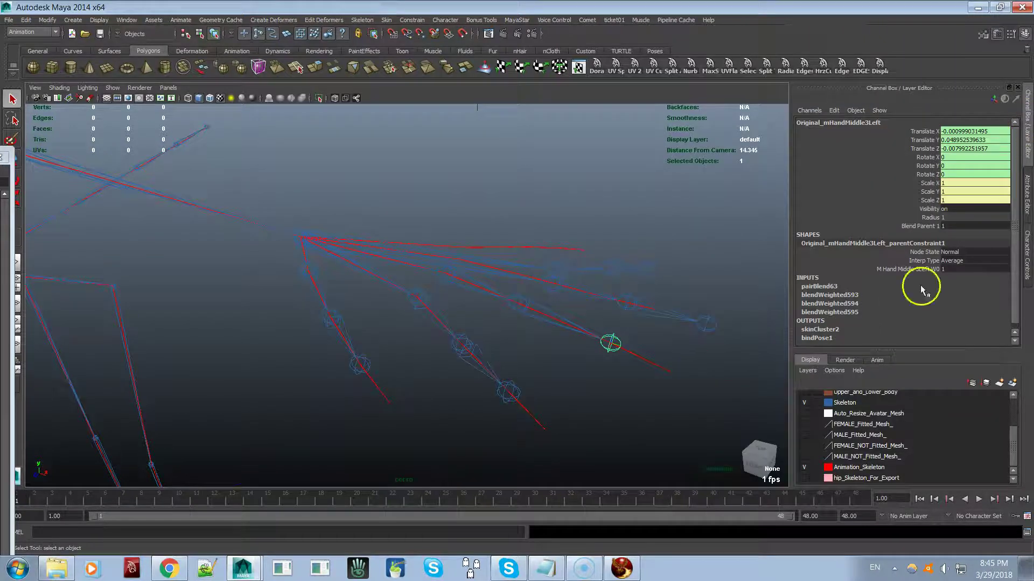
left_click(804, 392)
middle_click_drag(632, 438, 634, 350, "alt")
left_click_drag(635, 350, 614, 383, "alt")
middle_click_drag(614, 383, 604, 258, "alt")
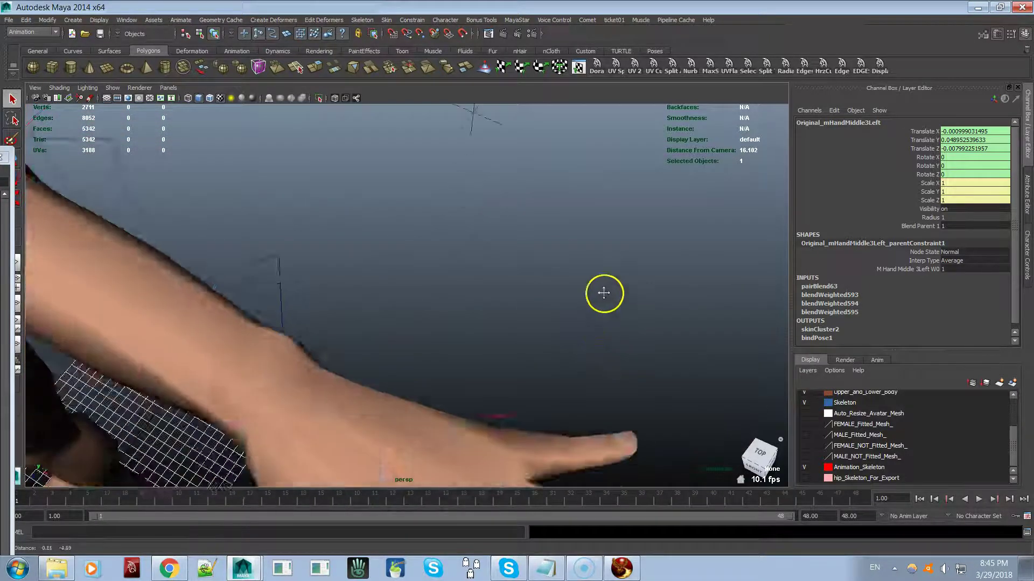
right_click_drag(422, 402, 431, 366, "alt")
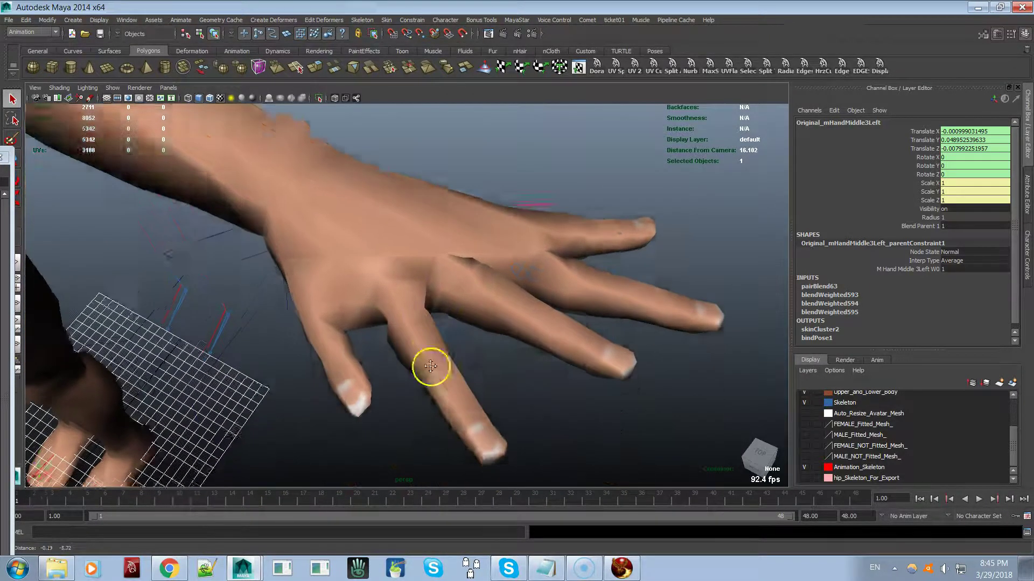
middle_click_drag(431, 366, 432, 346, "alt")
left_click_drag(638, 250, 602, 275, "alt")
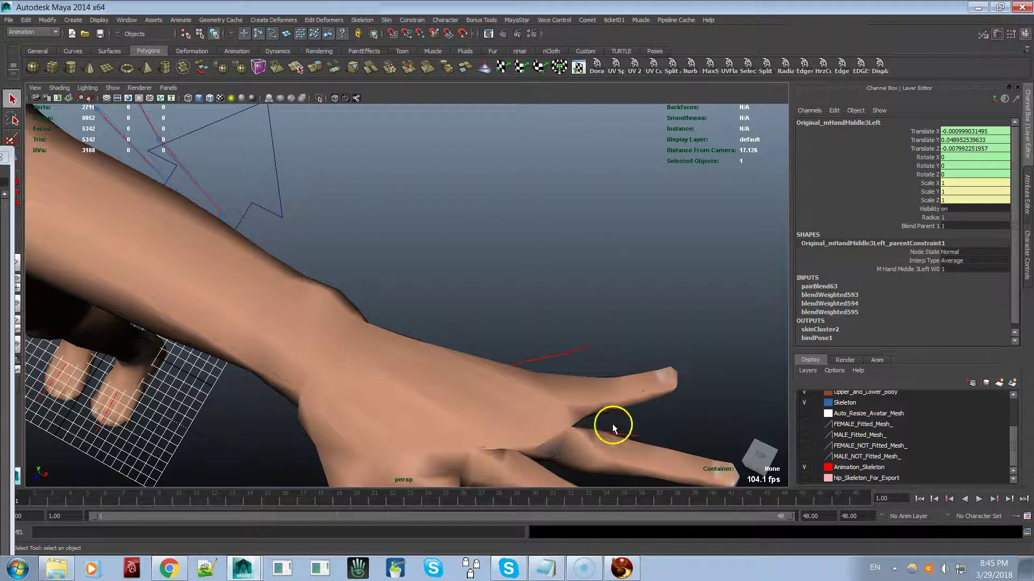
left_click_drag(565, 461, 464, 436, "alt")
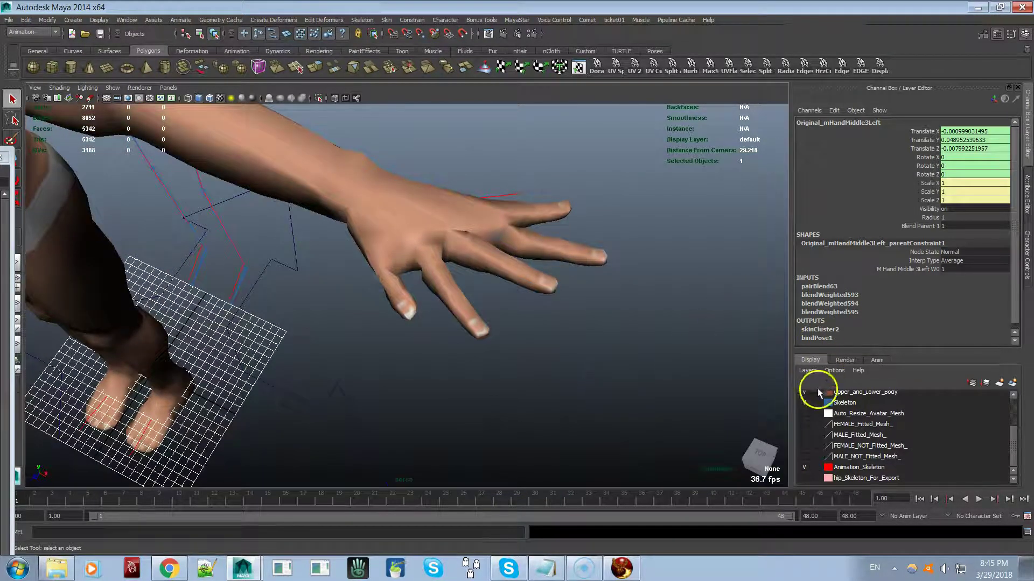
left_click(805, 392)
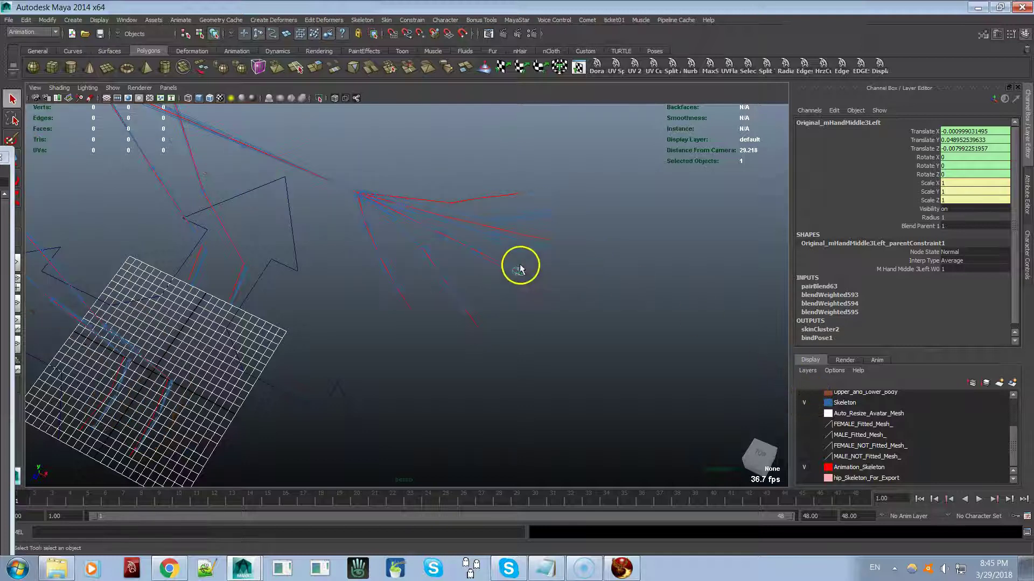
- Set the Translate target offsets of Original_mHandRing1Left's parent constraint to 0 on all axes
left_click(504, 242)
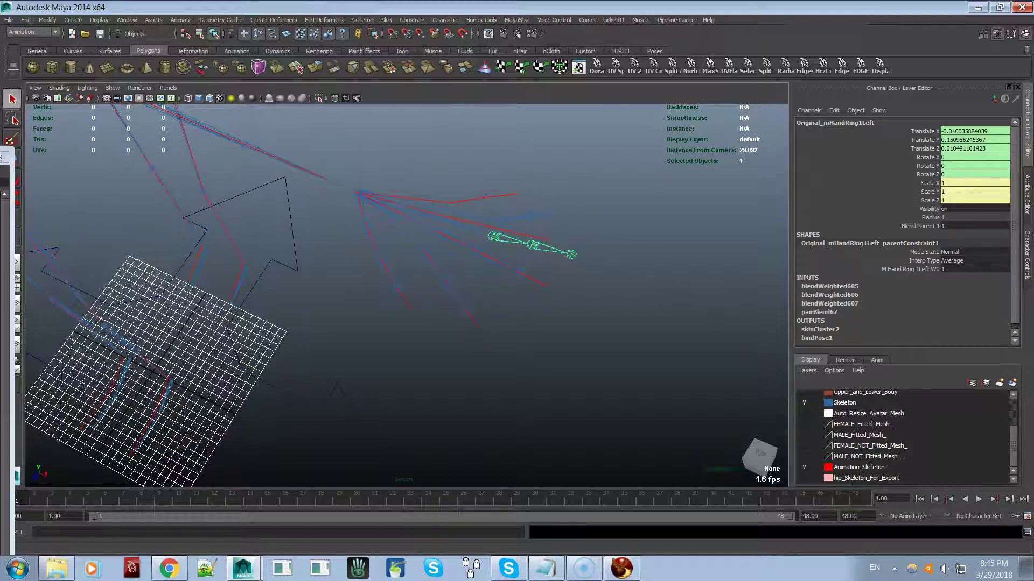
left_click(1027, 207)
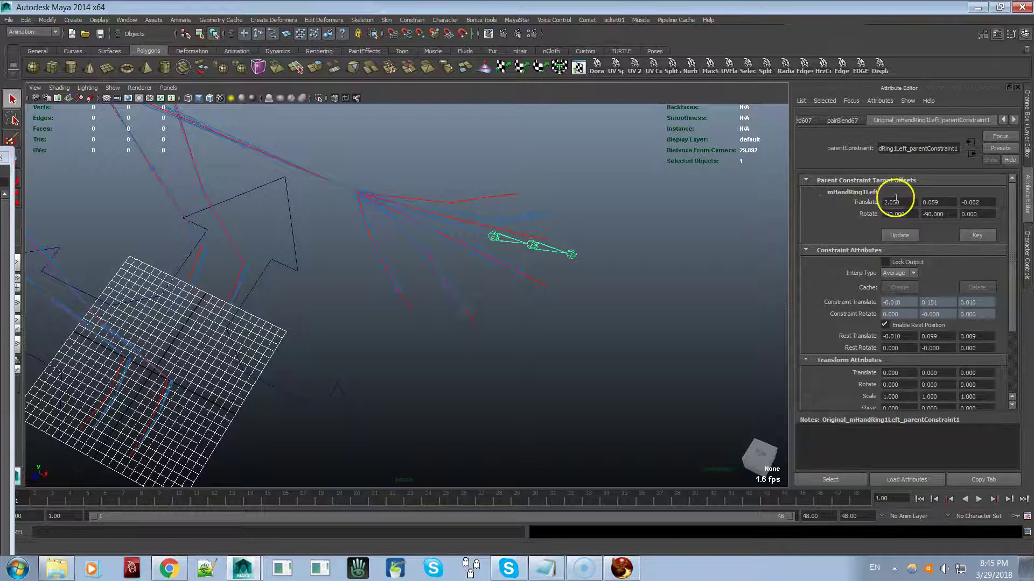
type("0")
key("Tab")
type("0")
key("Tab")
type("0")
- Set the Translate target offsets of the parent constraints on Original_mHandRing2Left and Original_mHandRing3Left to 0 on all axes
left_click(544, 247)
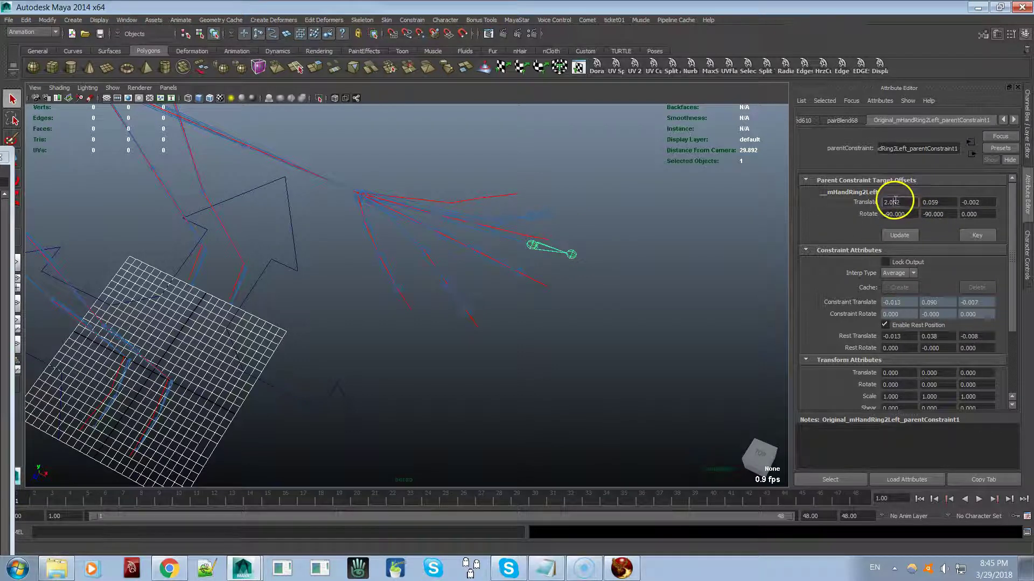
type("0")
key("Tab")
type("0")
key("Tab")
type("0")
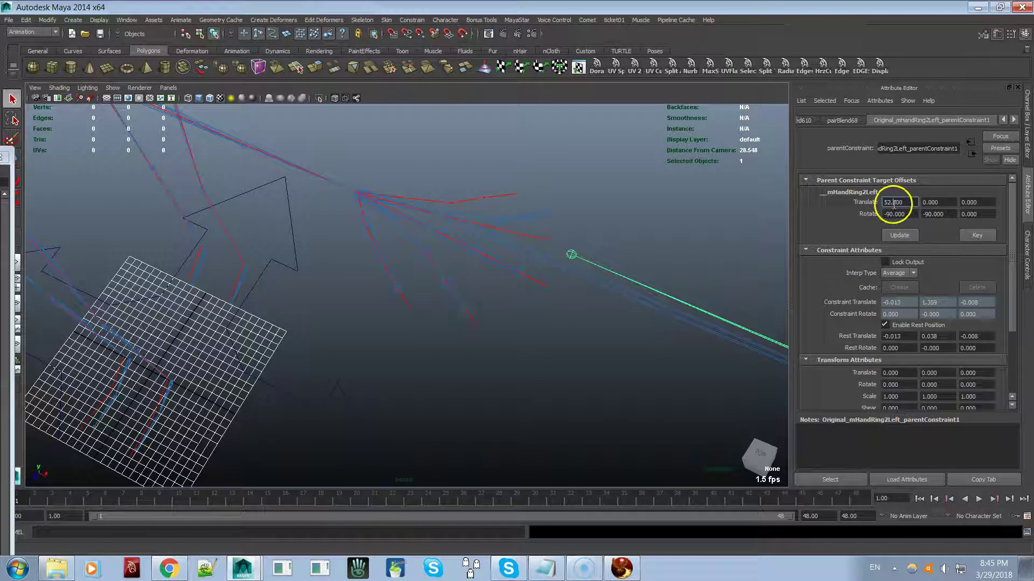
type("0")
key("Return")
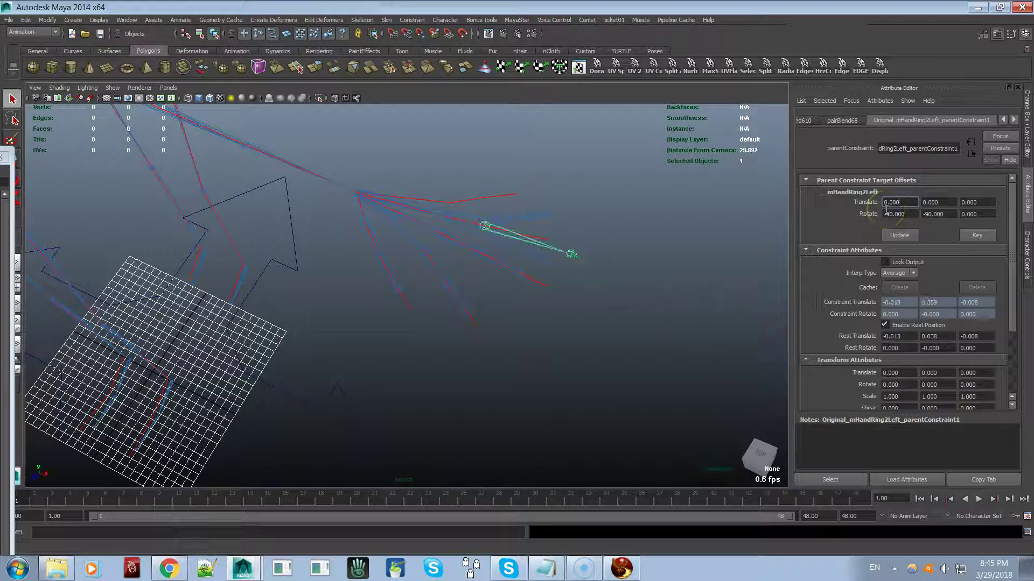
left_click(572, 253)
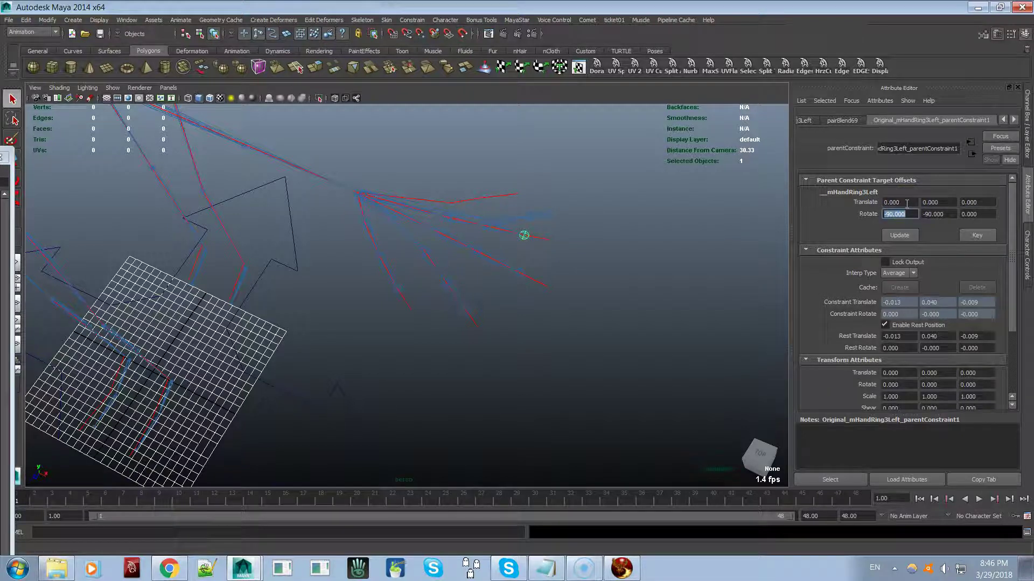
- Set the Translate target offsets of Original_mHandPinky1Left's parent constraint to 0 on all axes
left_click(503, 226)
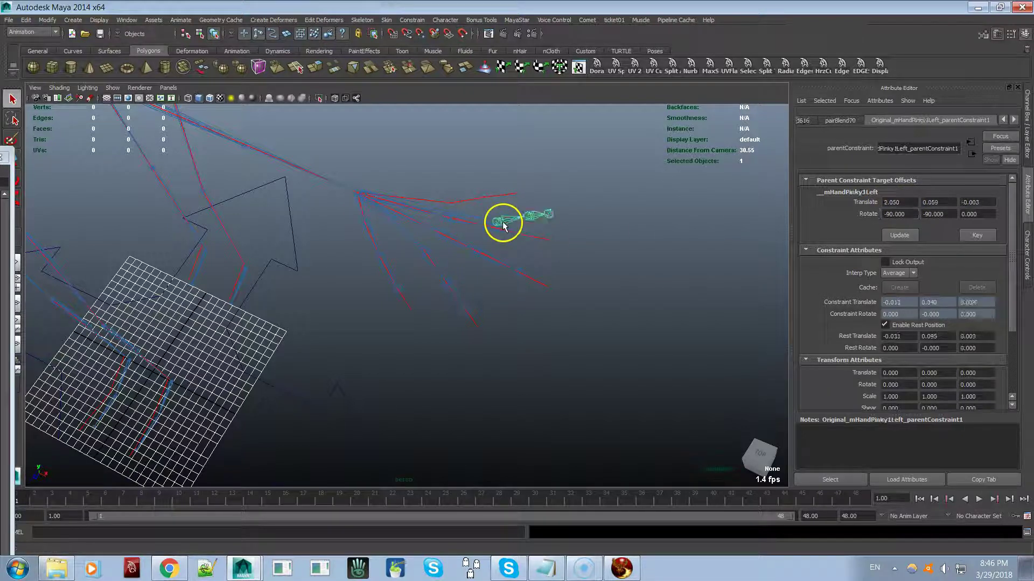
left_click(900, 201)
type("0")
key("Tab")
type("0")
key("Tab")
type("0")
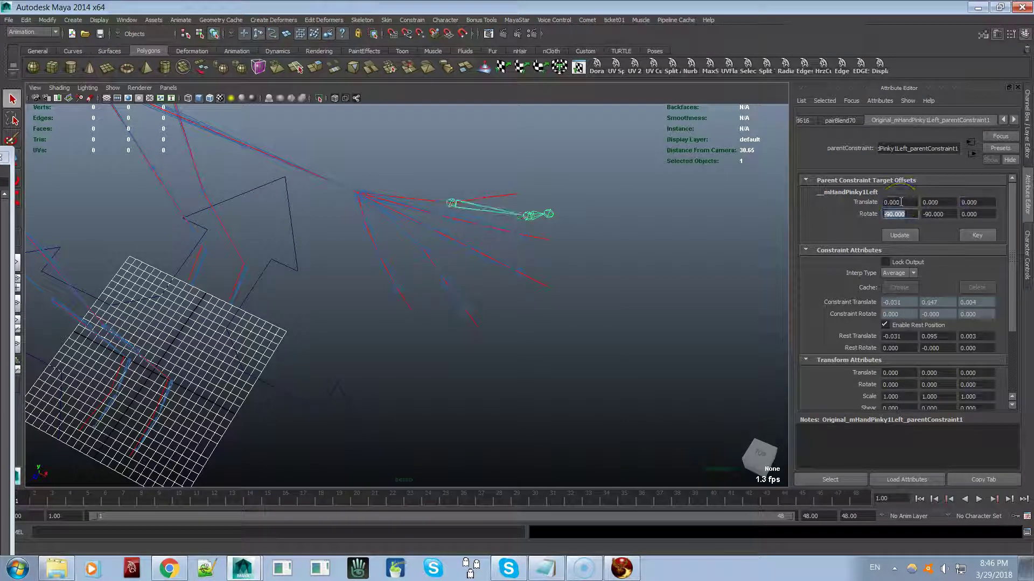
- Set the Translate target offsets of Original_mHandPinky2Left's parent constraint to 0 on all axes
left_click(534, 215)
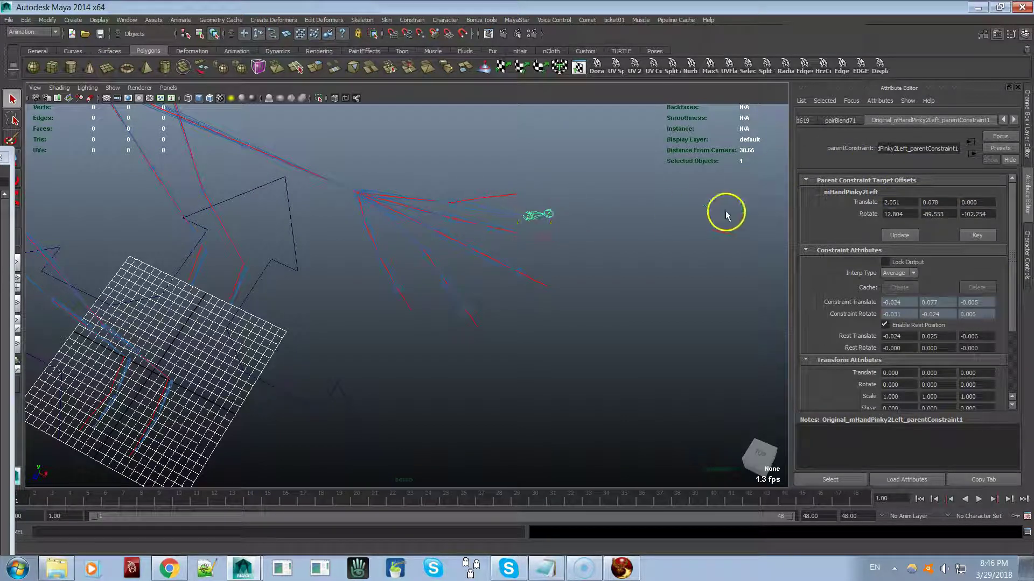
type("0")
key("Tab")
type("0")
key("Tab")
- Set the Translate target offsets of Original_mHandPinky3Left's parent constraint to 0 on all axes
left_click(549, 214)
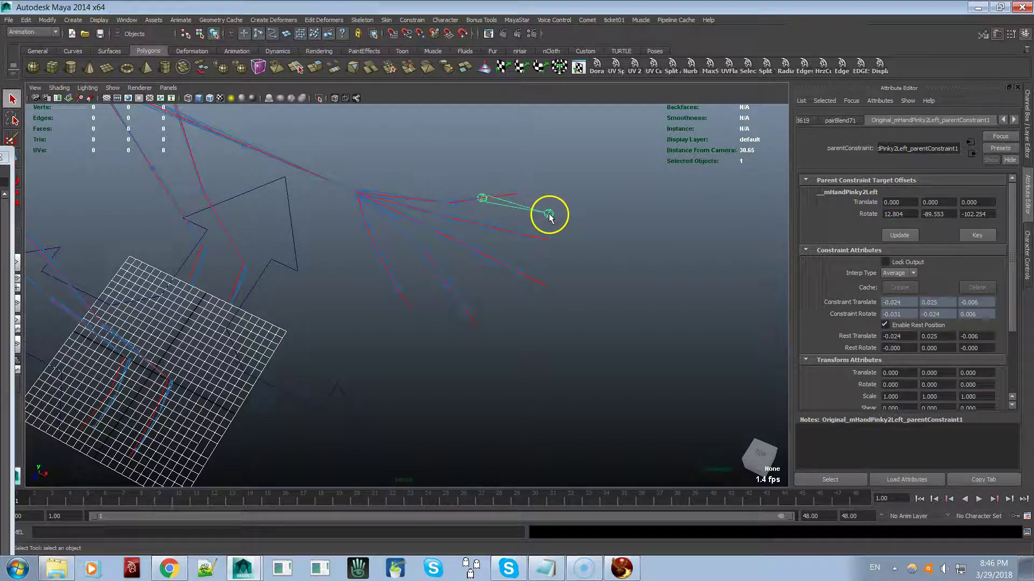
left_click(885, 202)
type("0")
key("Tab")
type("0")
key("Tab")
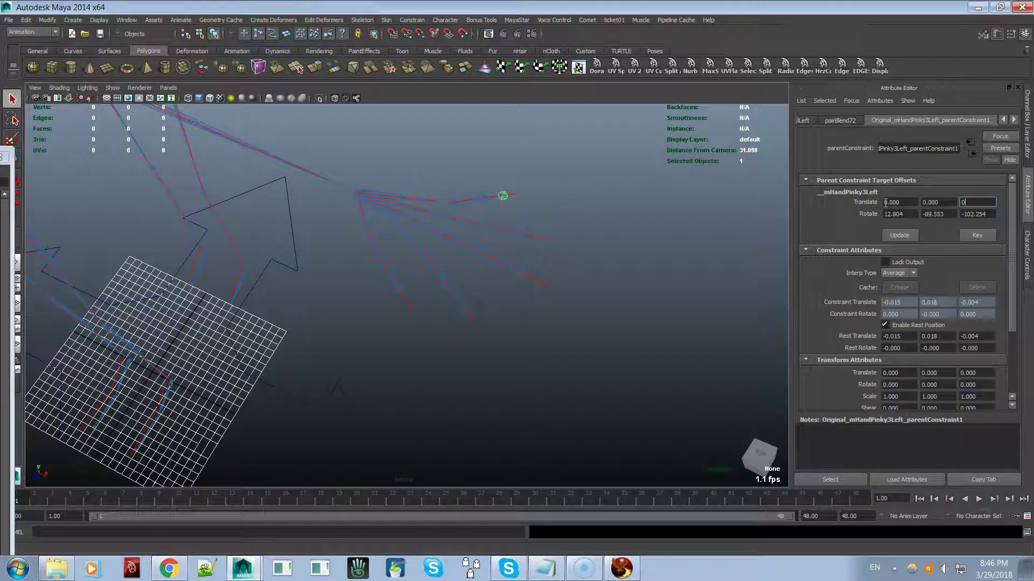
- Try to rotate and move the constrained Original_mElbowLeft joint, and undo the change
left_click(488, 211)
left_click_drag(537, 268, 544, 297, "alt")
middle_click_drag(545, 297, 543, 306, "alt")
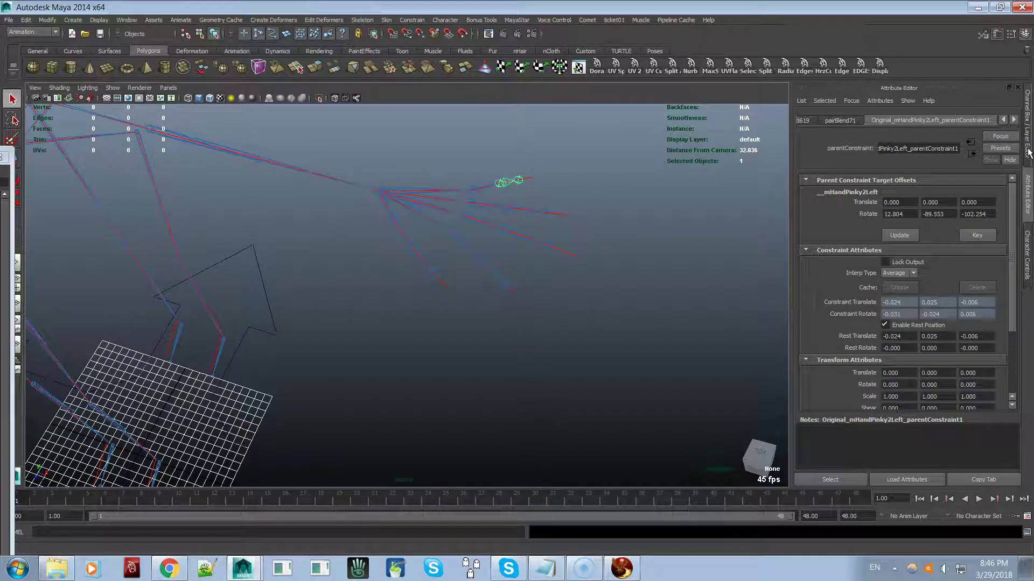
left_click(277, 165)
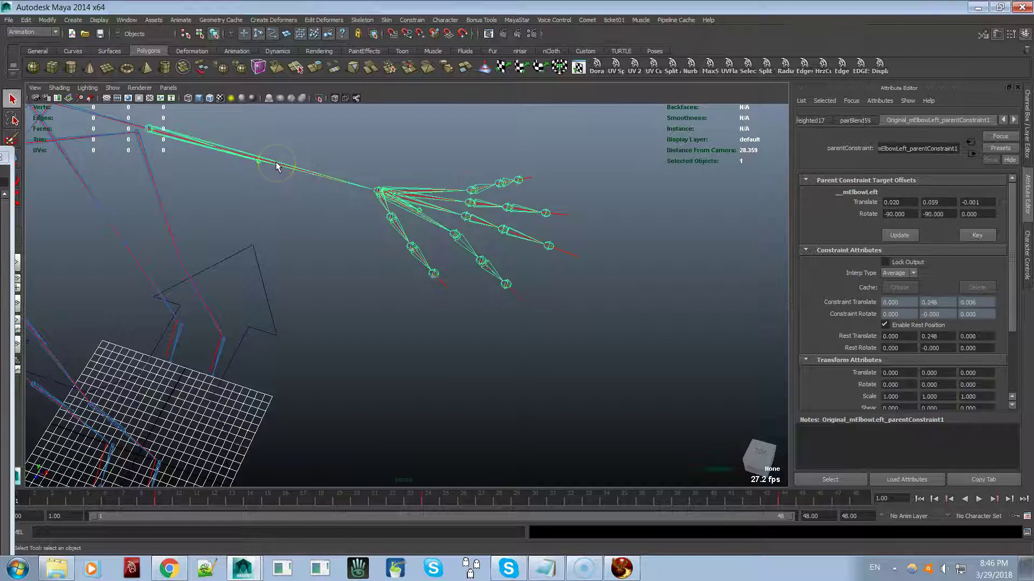
key("e")
mouse_move(164, 144)
left_mouse_down()
mouse_move(132, 142)
mouse_move(169, 159)
mouse_move(157, 162)
left_mouse_up()
left_click_drag(404, 217, 369, 228, "alt")
key("w")
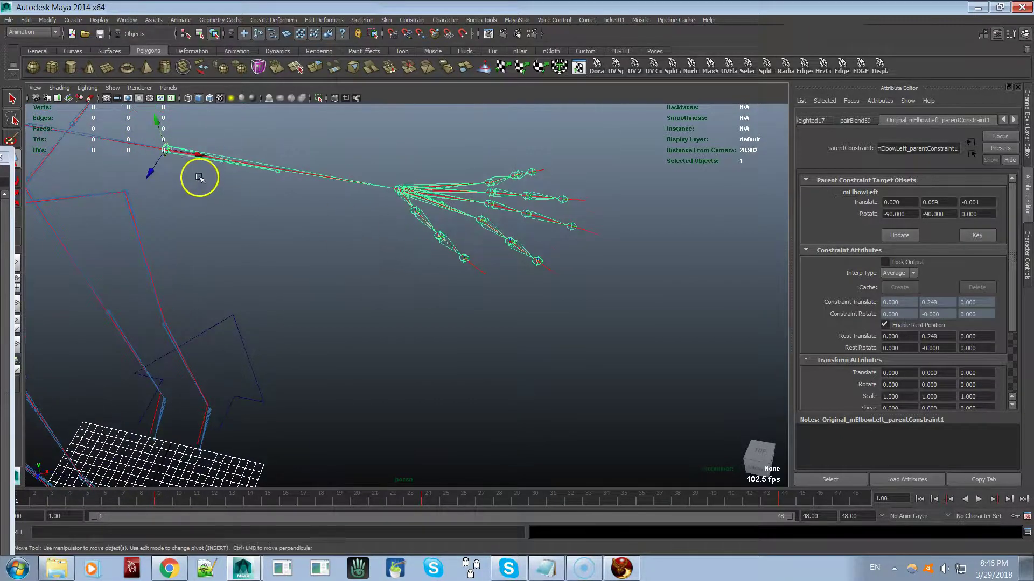
mouse_move(143, 178)
left_mouse_down()
mouse_move(122, 224)
mouse_move(180, 143)
mouse_move(156, 184)
left_mouse_up()
key("ctrl+z")
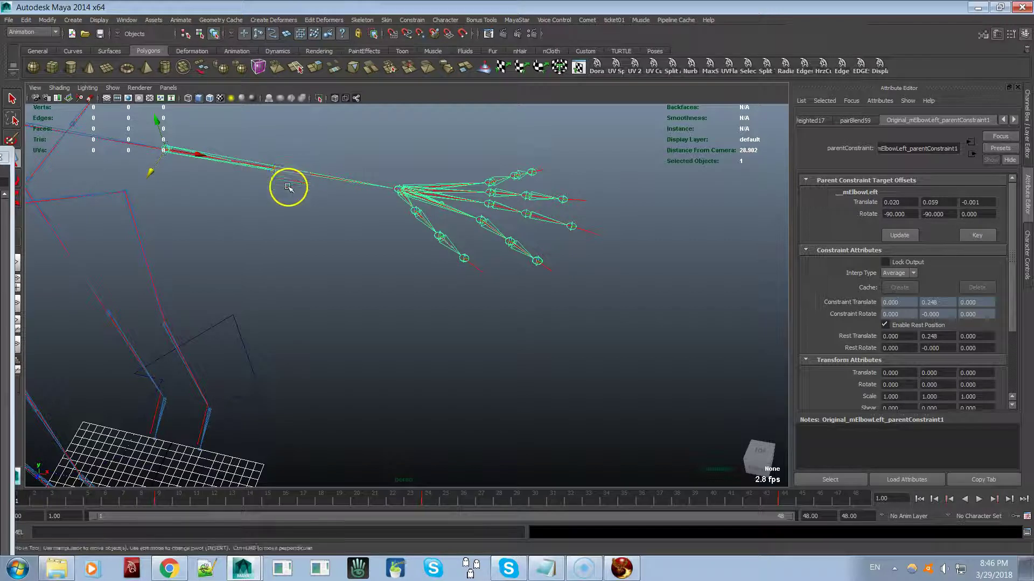
right_click_drag(285, 184, 289, 213, "alt")
middle_click_drag(289, 214, 325, 240, "alt")
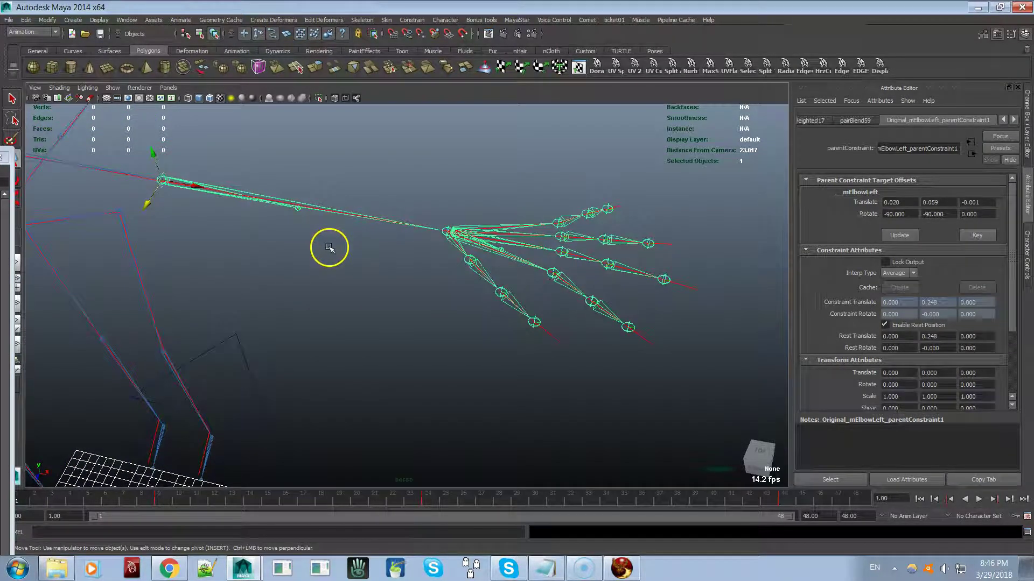
- Test the rotation of __mElbowLeft with the Skeleton layer hidden, undo the rotation and show the Skeleton layer again
left_click(1026, 101)
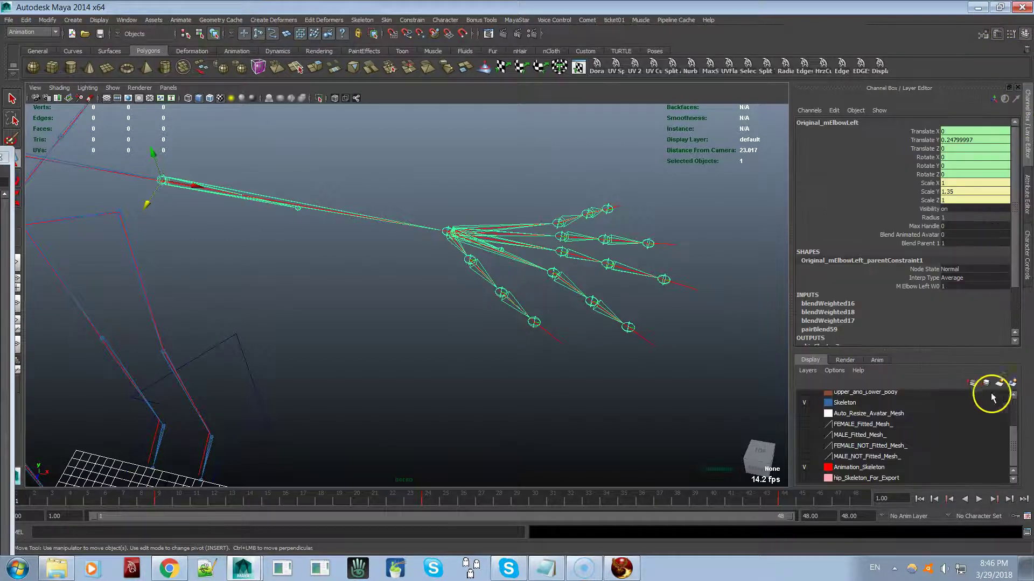
left_click(804, 404)
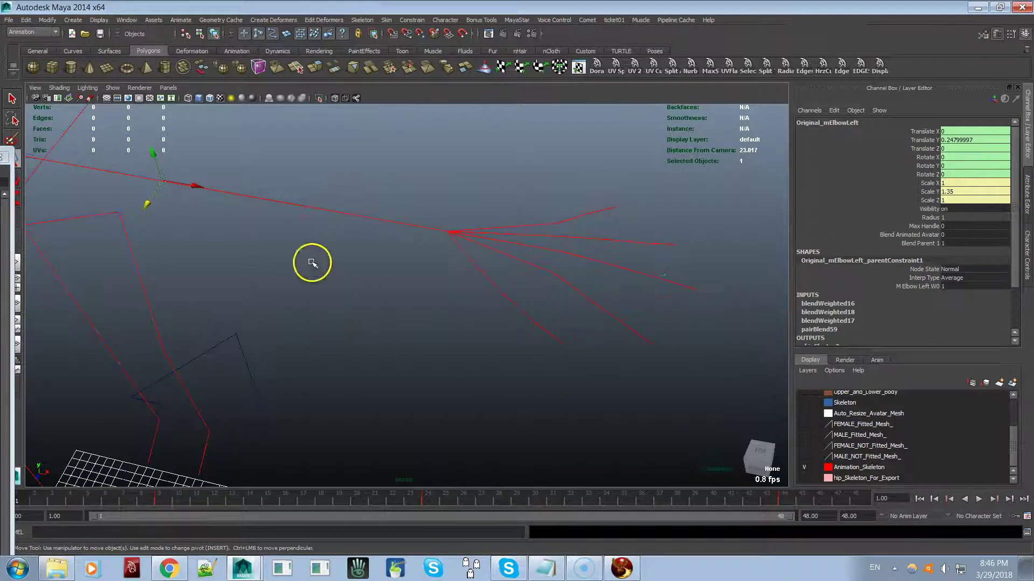
left_click(285, 204)
key("e")
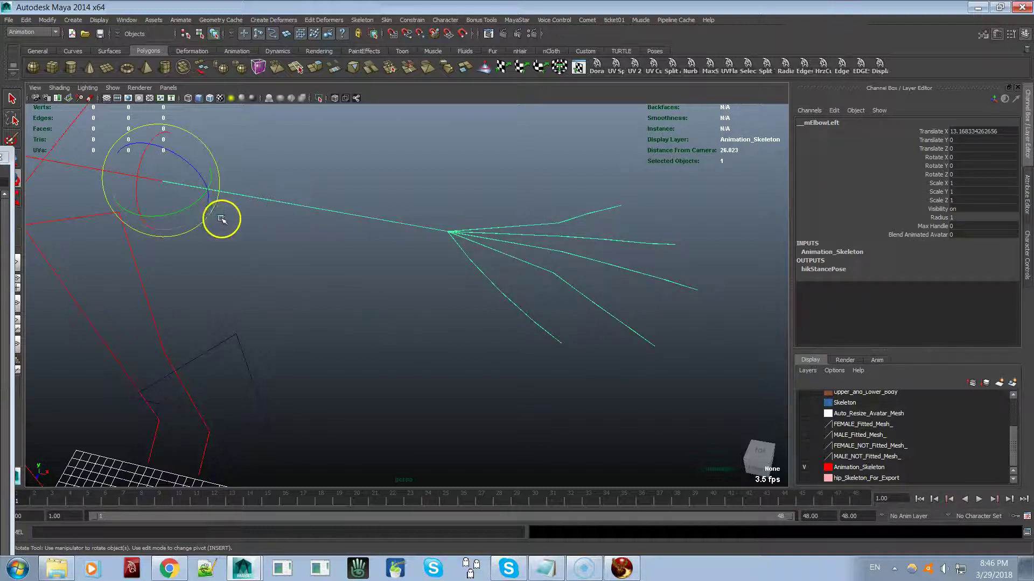
left_click_drag(191, 208, 189, 230)
key("ctrl+z")
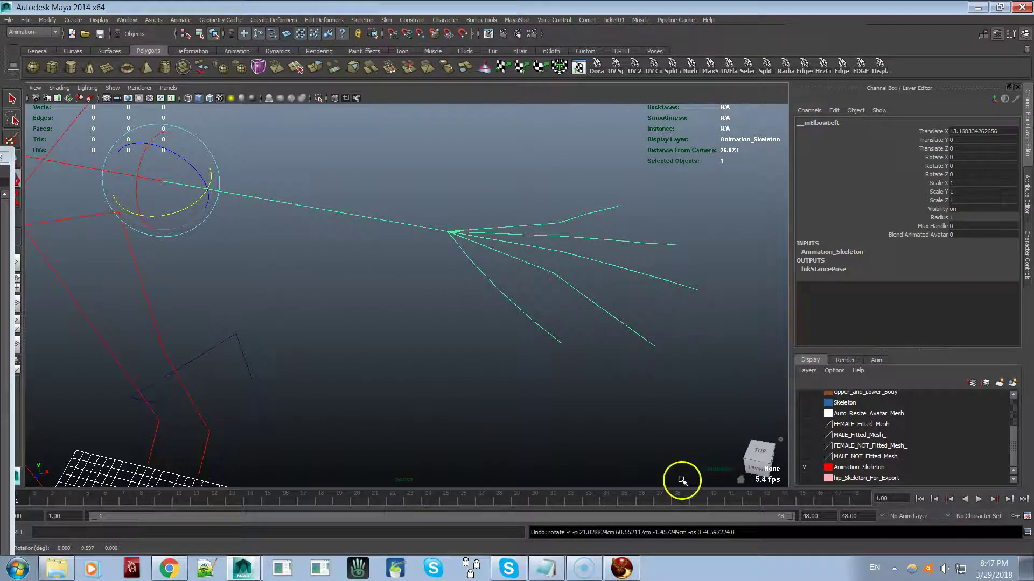
left_click(804, 403)
- Examine how the left hand's original finger joints line up with the animation skeleton
right_click_drag(349, 255, 296, 251, "alt")
left_click_drag(297, 251, 298, 310, "alt")
right_click_drag(297, 310, 373, 299, "alt")
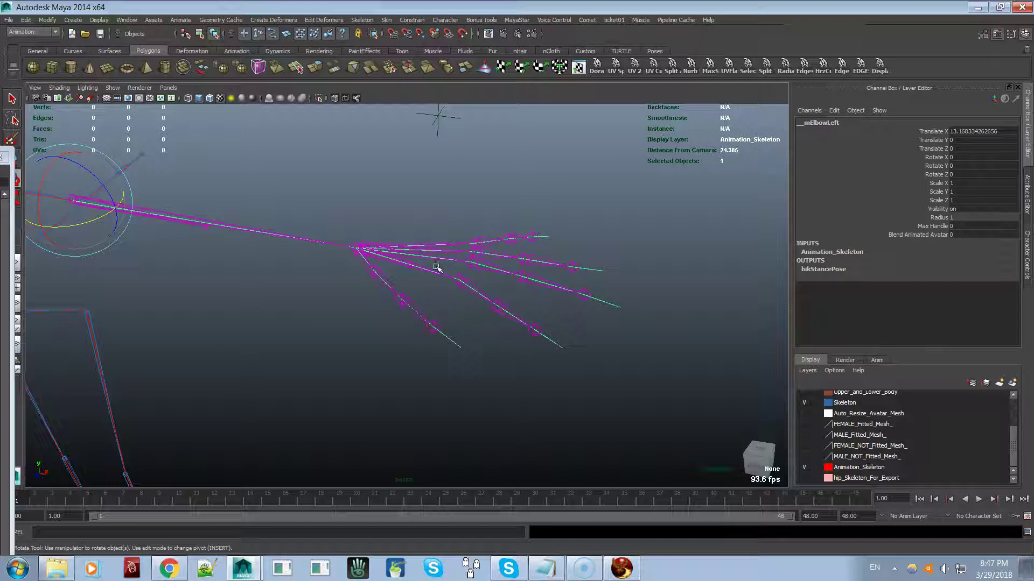
right_click_drag(482, 268, 440, 254, "alt")
left_click_drag(508, 265, 573, 275, "alt")
middle_click_drag(479, 279, 548, 304, "alt")
- Hide the Animation_Skeleton layer and snap locator1 onto the right wrist joint of the original skeleton
left_click(665, 208)
middle_click_drag(509, 226, 780, 248, "alt")
left_click_drag(780, 248, 764, 253, "alt")
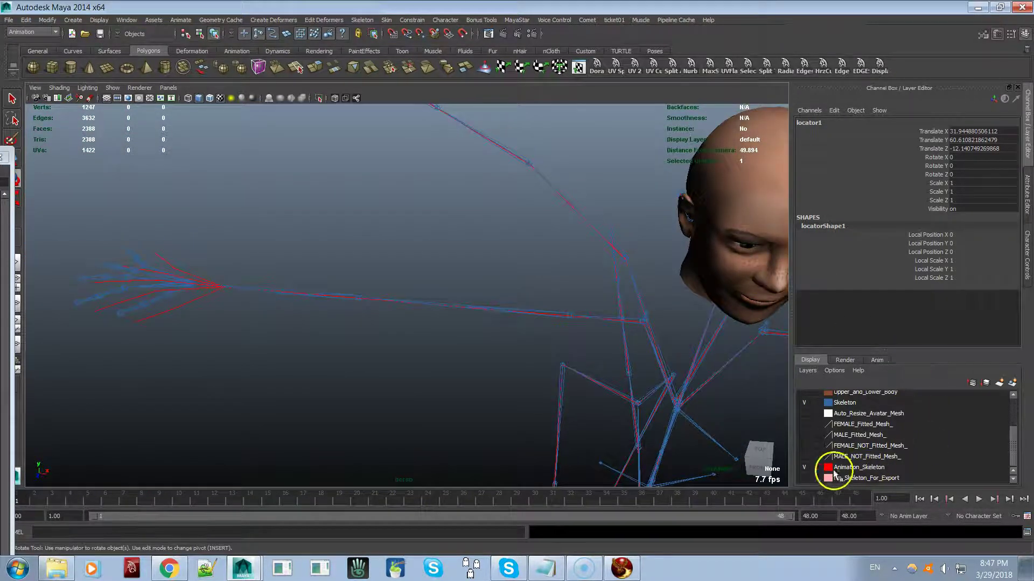
left_click(804, 467)
scroll(539, 310, "down", 5)
scroll(592, 304, "down", 3)
key("w")
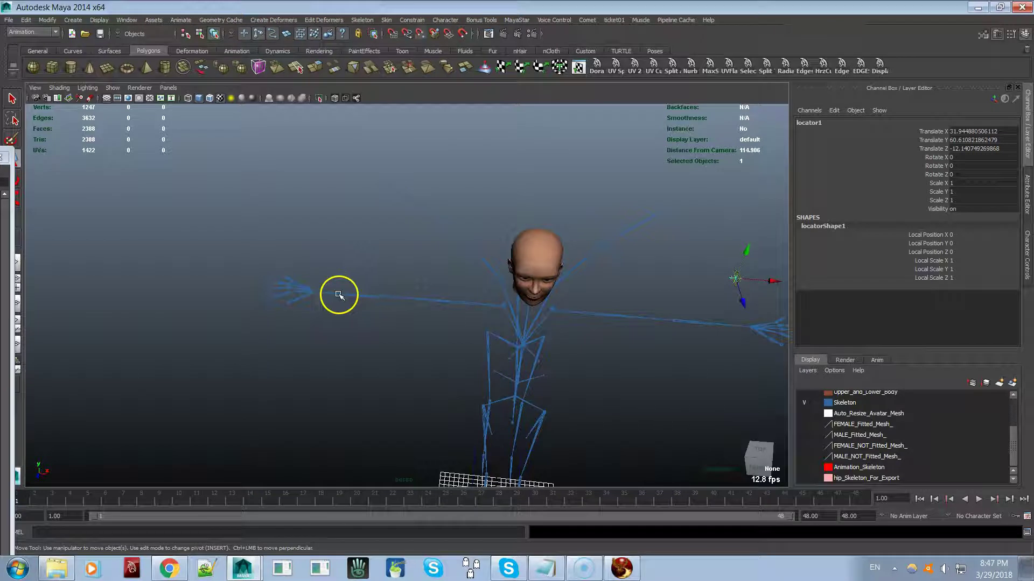
key("v")
middle_click_drag(315, 291, 317, 292)
- Show the Animation_Skeleton layer and move the __mWristRight joint onto locator1 at the right wrist
left_click_drag(351, 329, 359, 322, "alt")
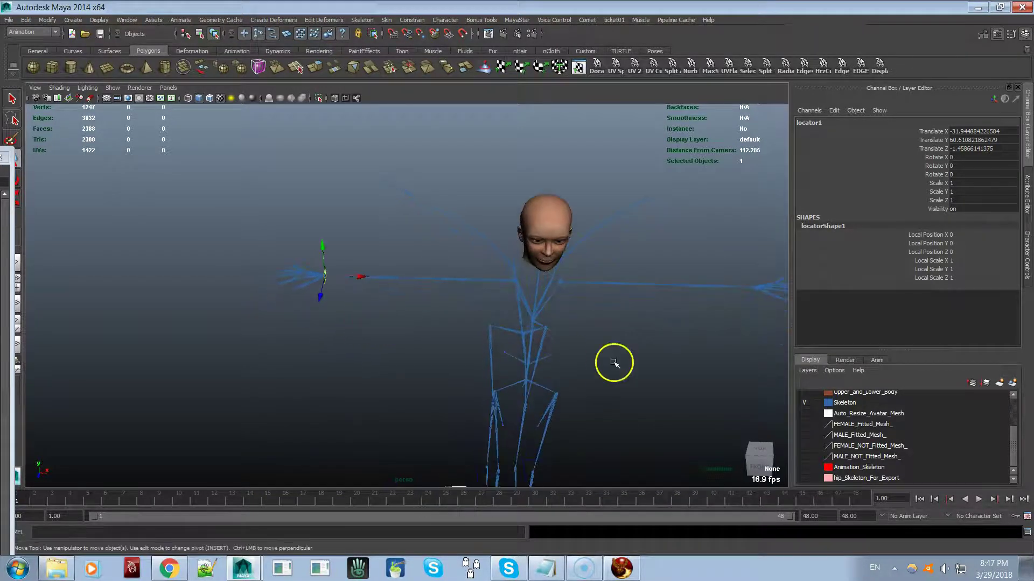
right_click_drag(351, 334, 517, 323, "alt")
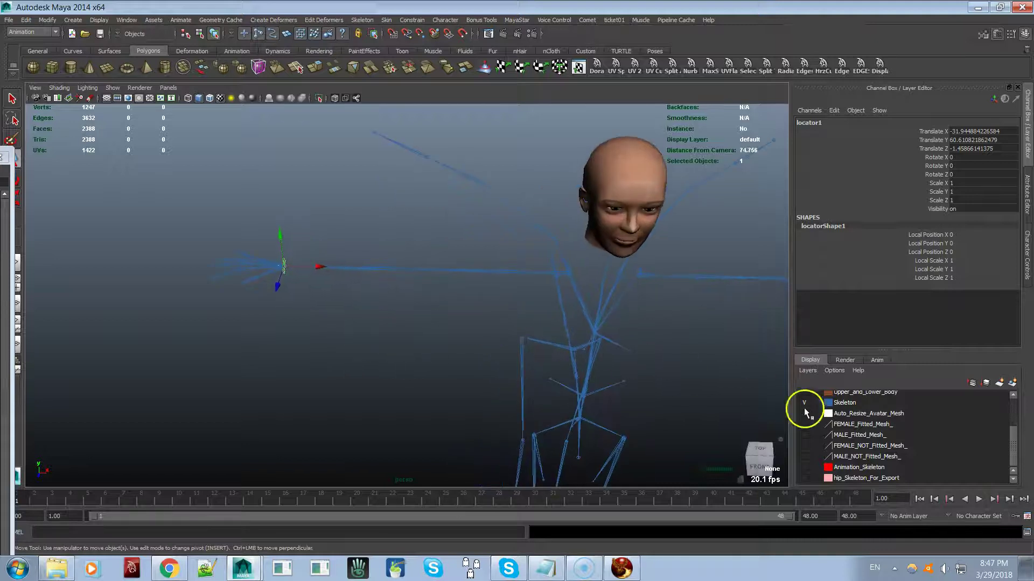
left_click(804, 467)
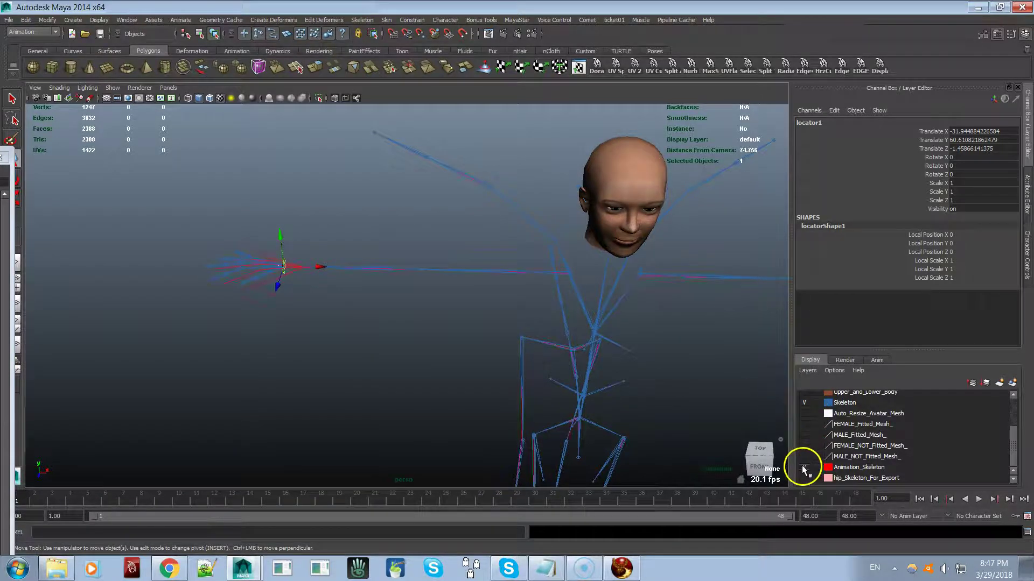
right_click_drag(310, 307, 484, 294, "alt")
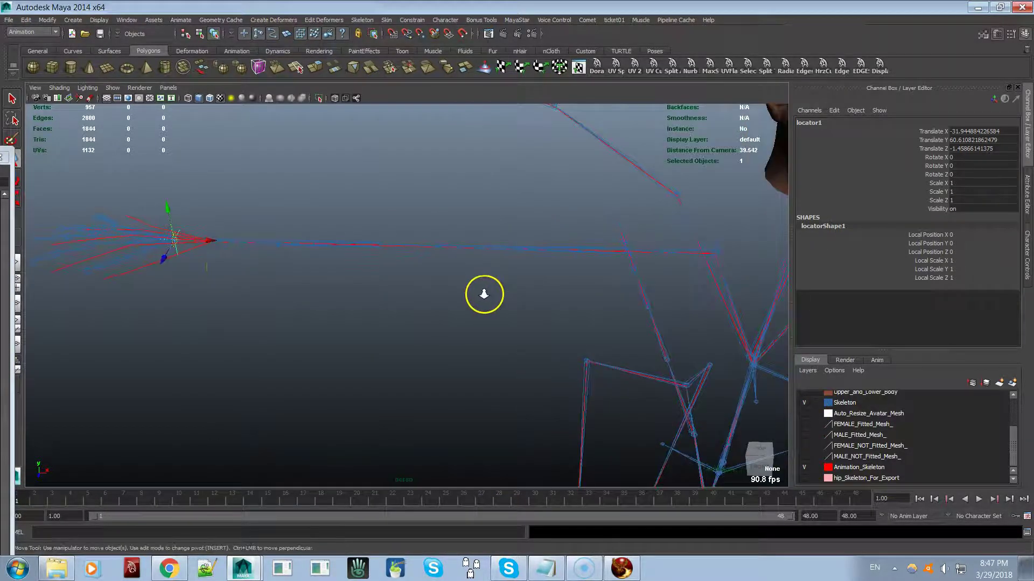
left_click(204, 243)
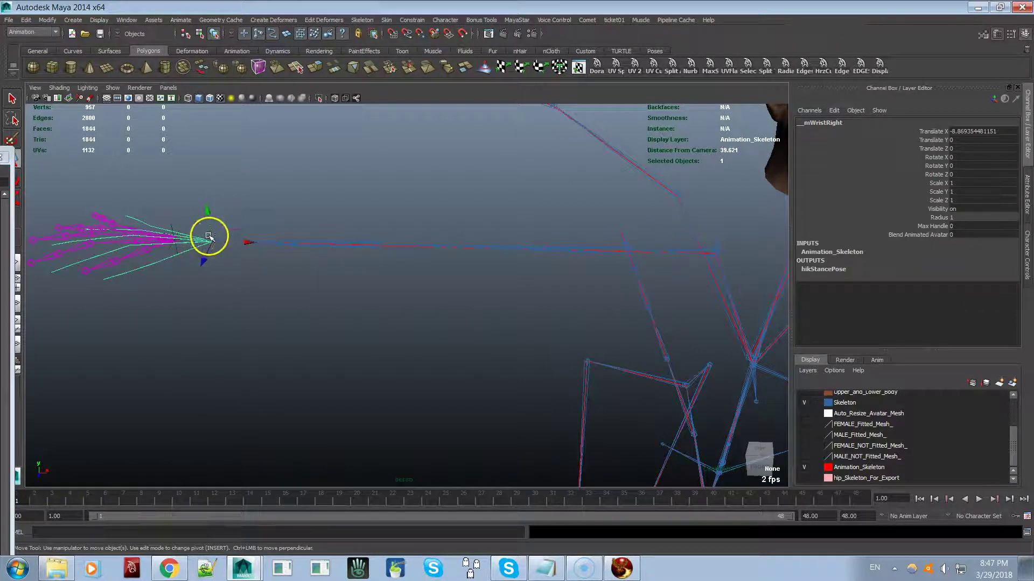
left_click_drag(213, 242, 176, 238)
left_click(179, 246)
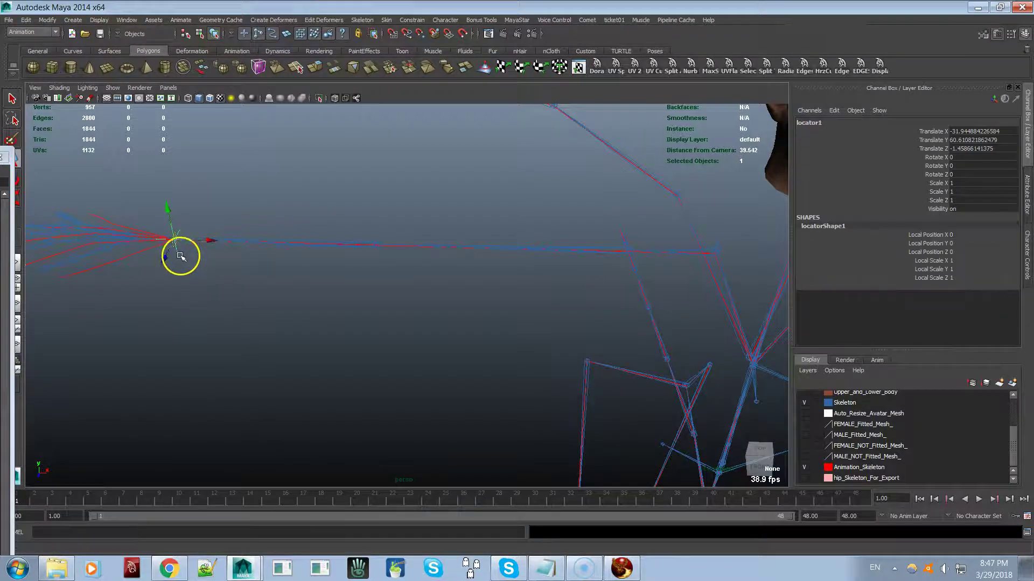
- Deselect the locator, show the Upper_and_Lower_Body layer and view the avatar's body with both skeletons
left_click(215, 263)
left_click_drag(156, 237, 148, 252, "alt")
right_click_drag(480, 229, 380, 236, "alt")
middle_click_drag(571, 227, 356, 221, "alt")
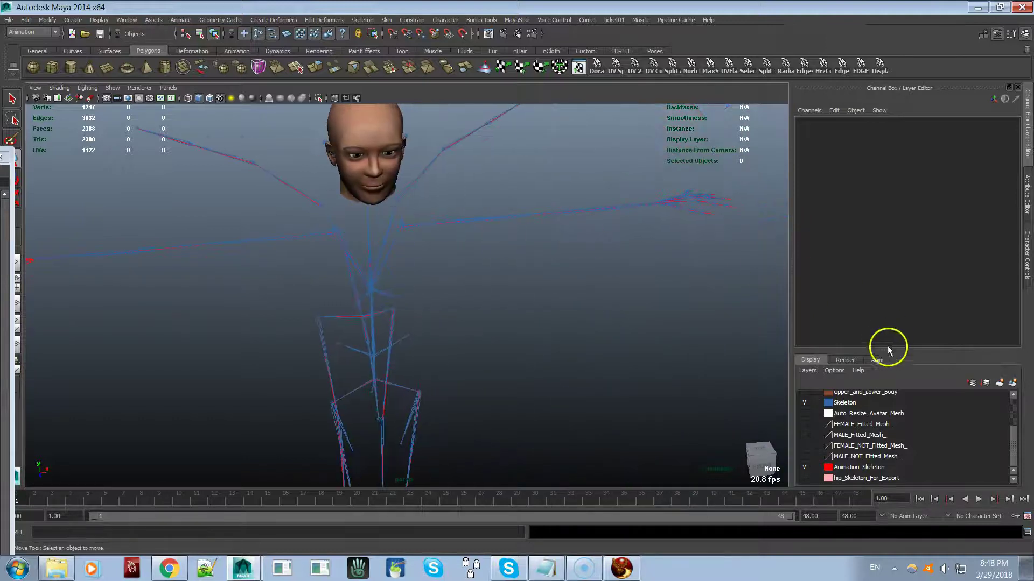
left_click(804, 392)
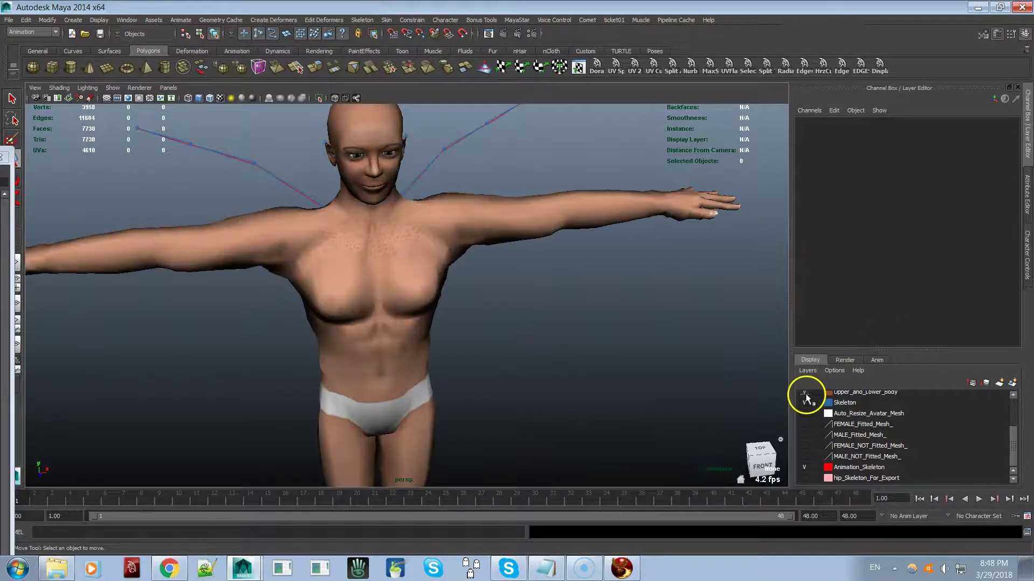
left_click_drag(648, 326, 576, 328, "alt")
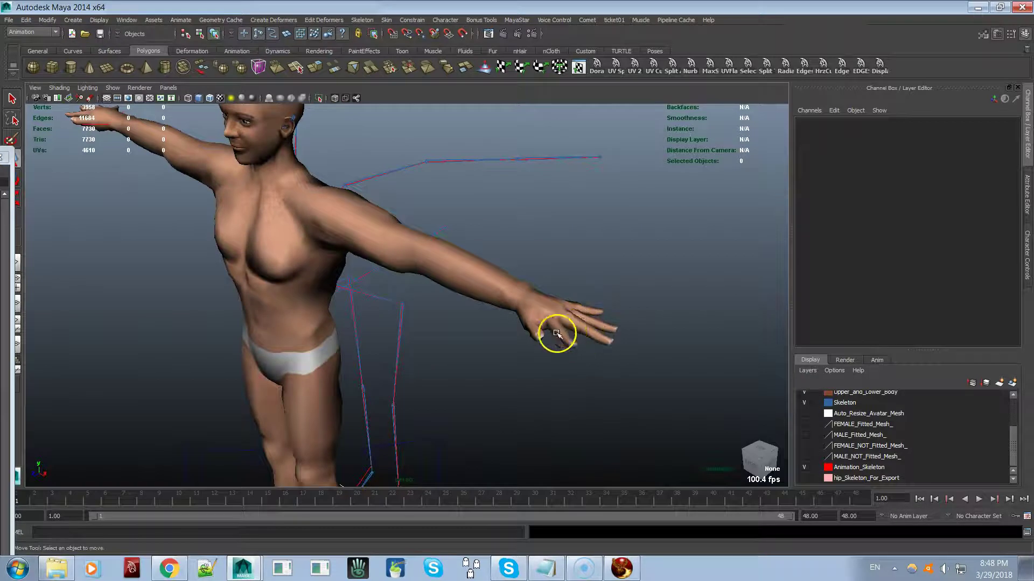
left_click_drag(492, 386, 565, 381, "alt")
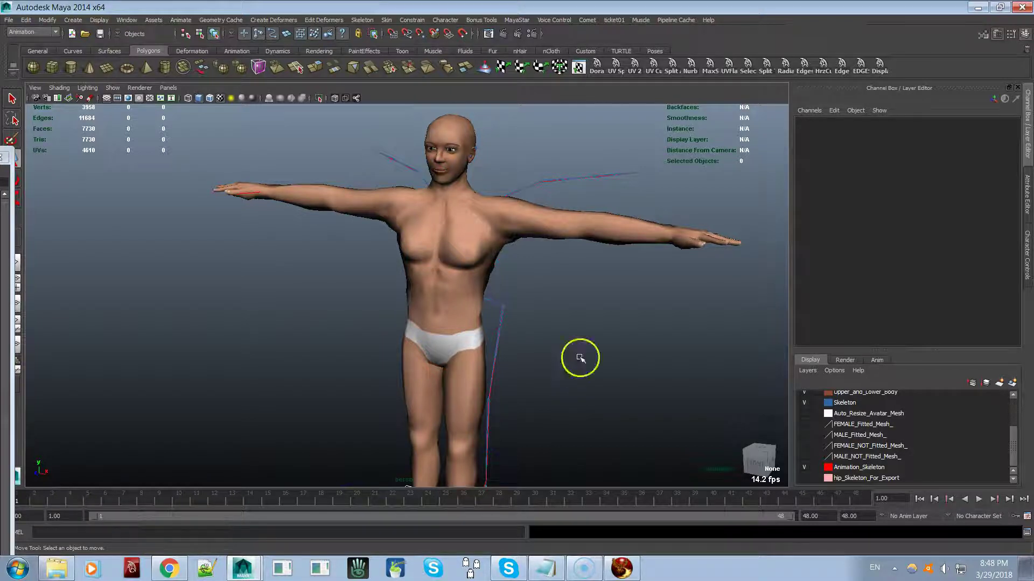
left_click(525, 23)
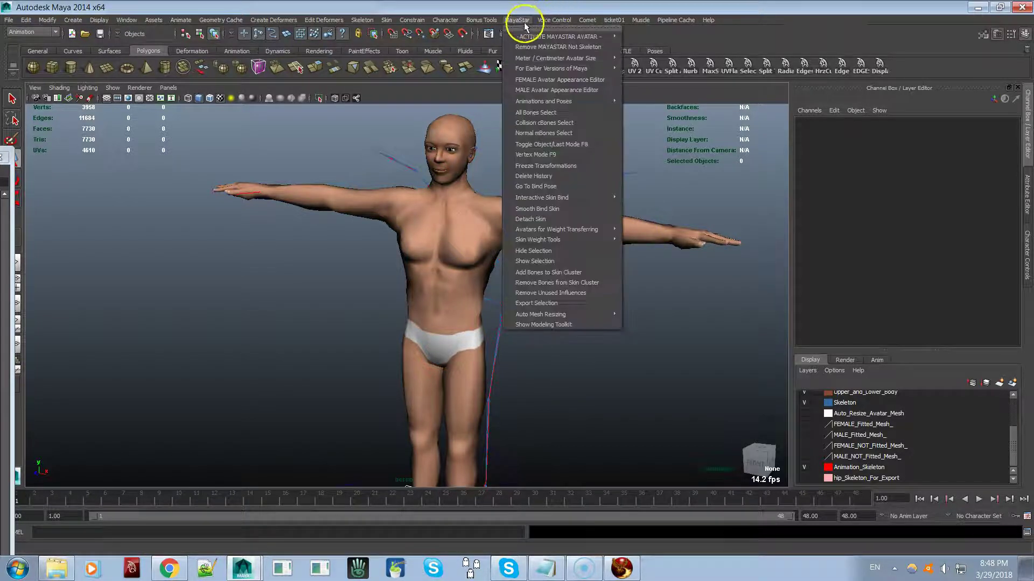
mouse_move(539, 36)
mouse_move(665, 87)
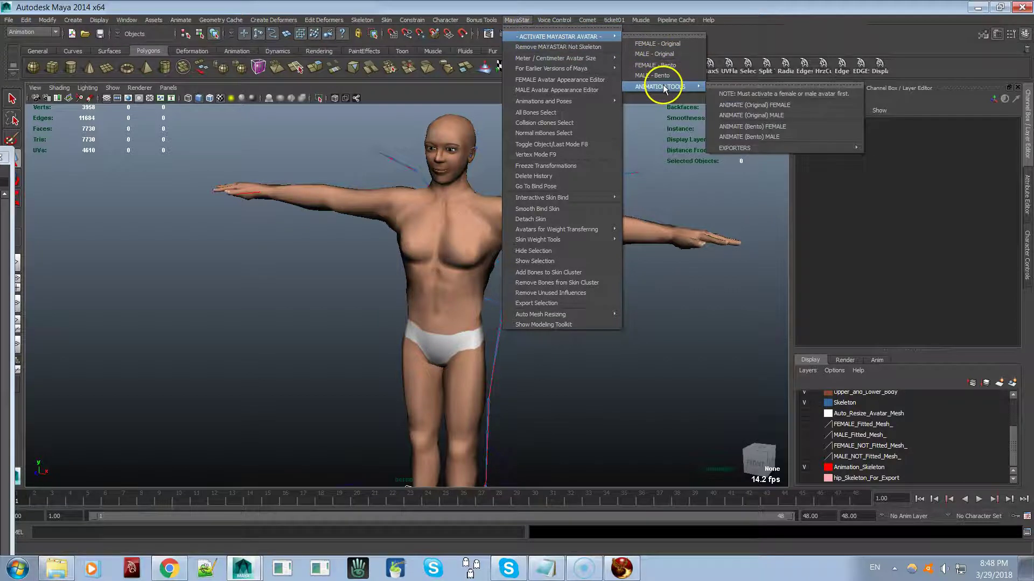
mouse_move(852, 150)
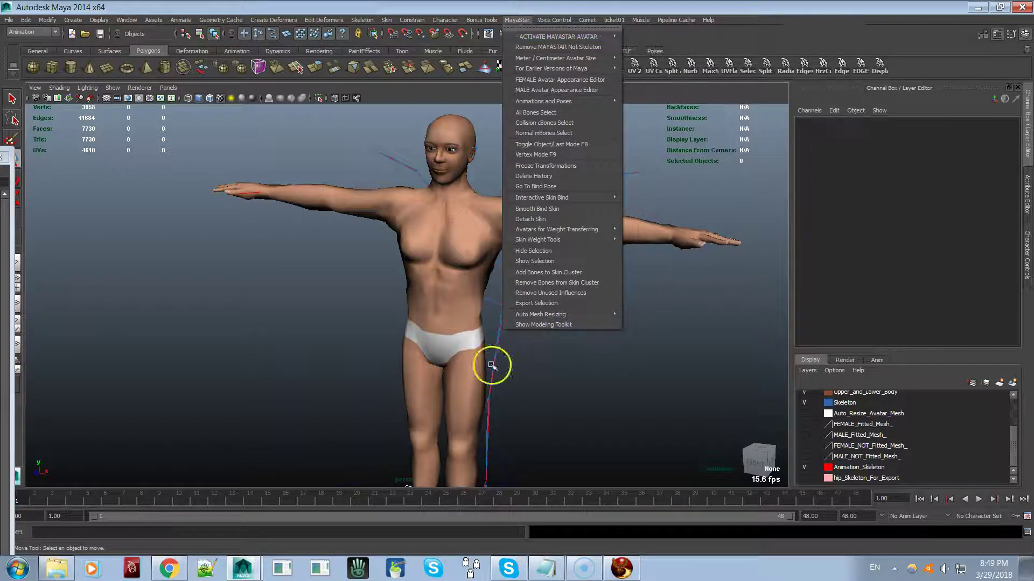
scroll(506, 371, "down", 3)
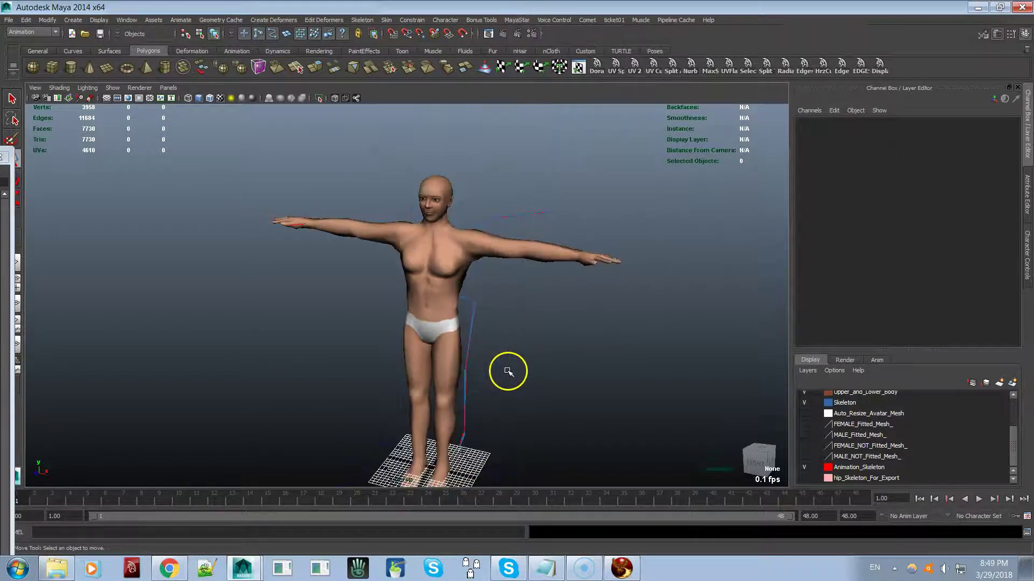
- Test moving the Move_Avatar_Control at the avatar's feet and undo each move
left_click(484, 427)
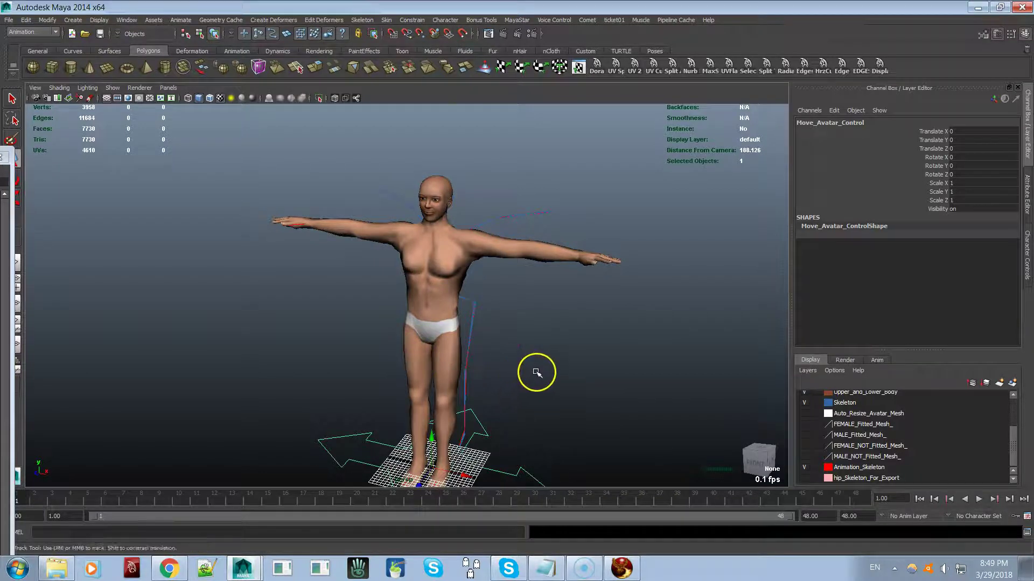
middle_click_drag(535, 374, 547, 307, "alt")
left_click_drag(431, 395, 422, 435)
key("ctrl+z")
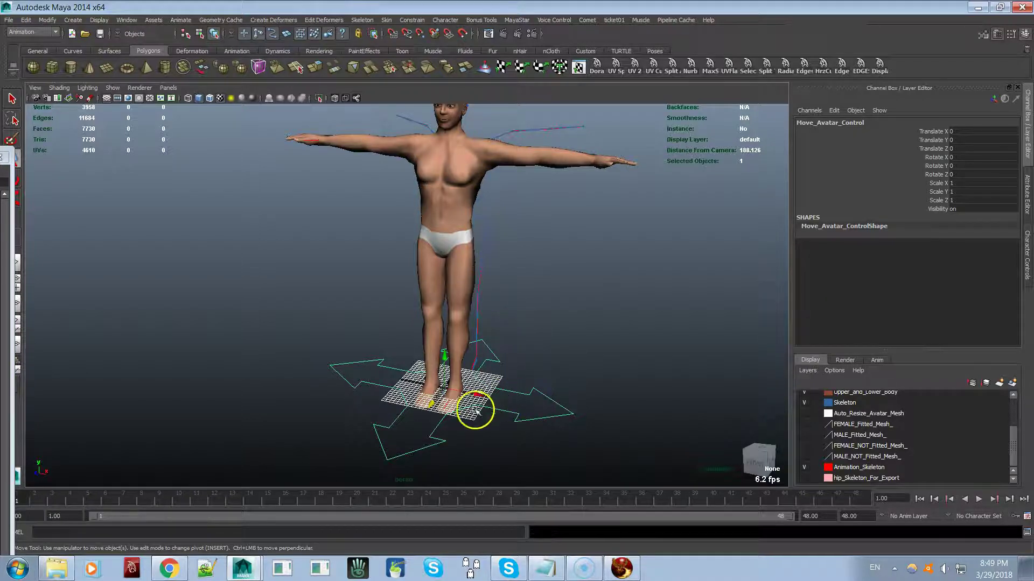
mouse_move(430, 405)
left_mouse_down()
mouse_move(414, 426)
mouse_move(489, 339)
mouse_move(438, 413)
left_mouse_up()
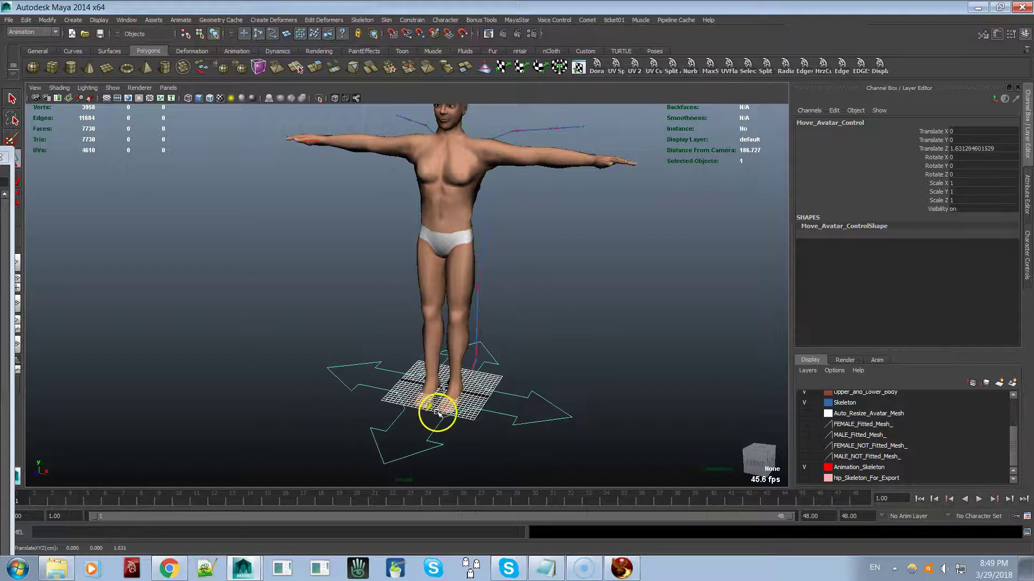
key("ctrl+z")
left_click_drag(618, 242, 612, 296, "alt")
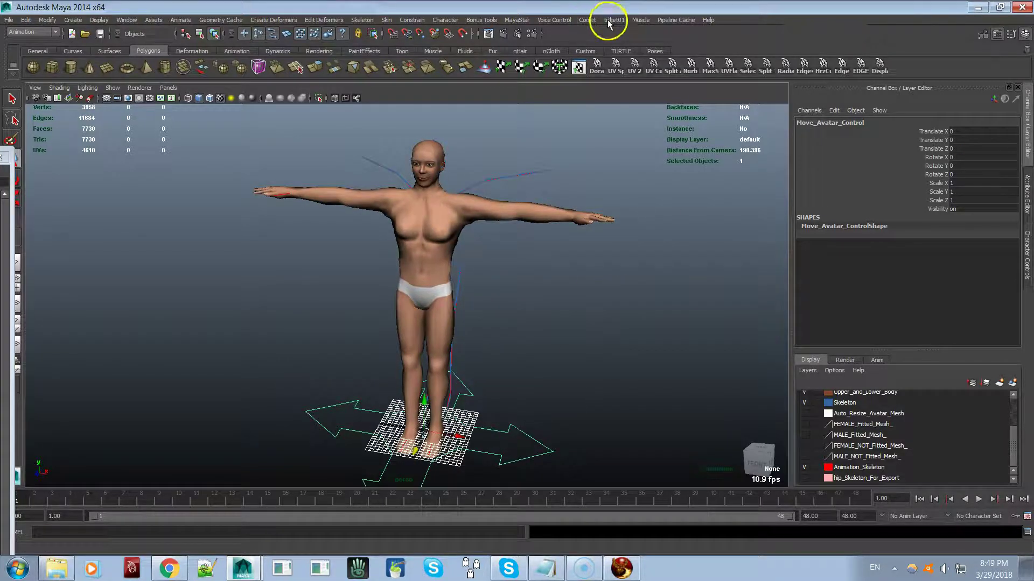
left_click(555, 19)
mouse_move(518, 21)
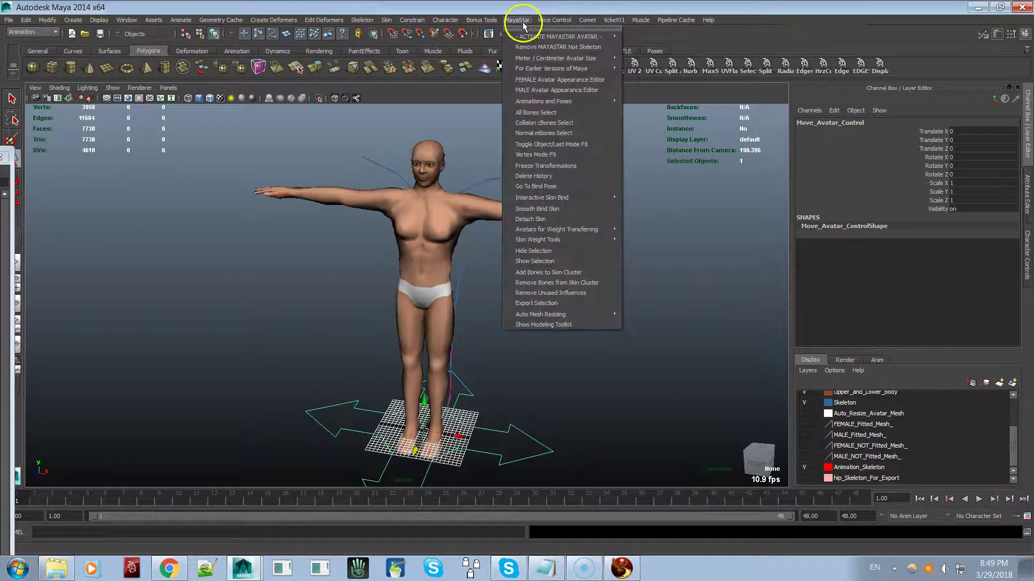
mouse_move(696, 89)
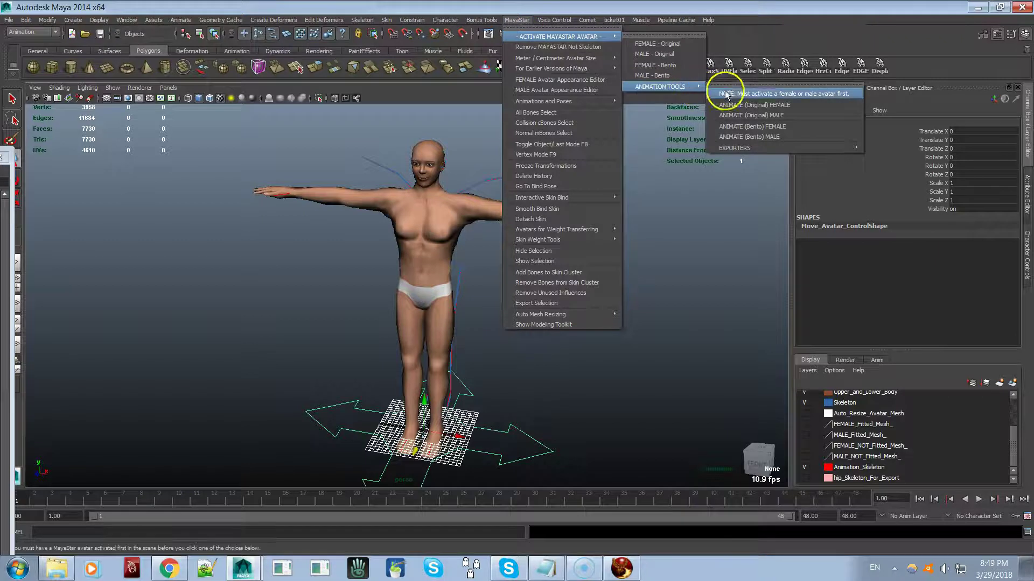
mouse_move(751, 148)
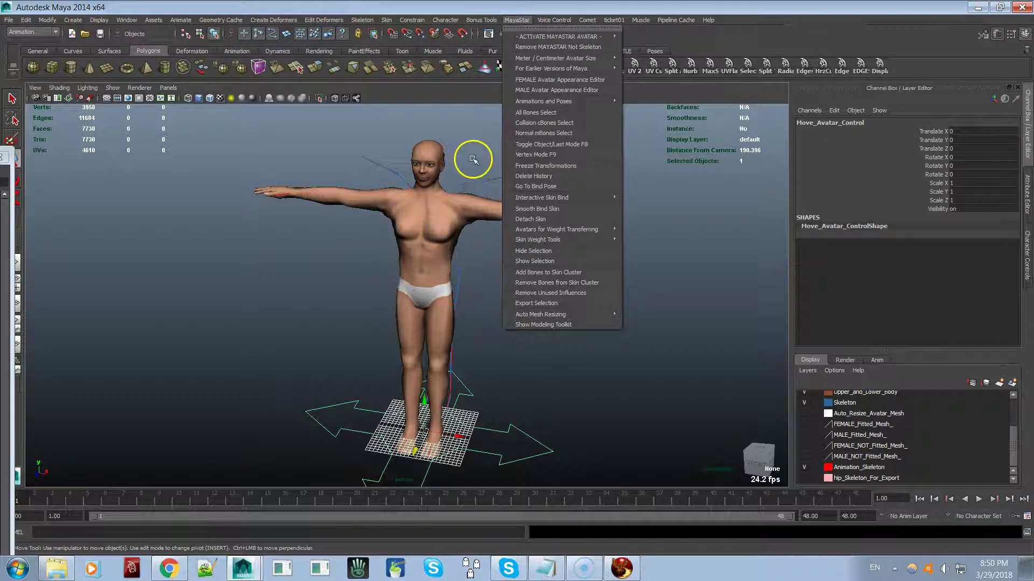
left_click(366, 234)
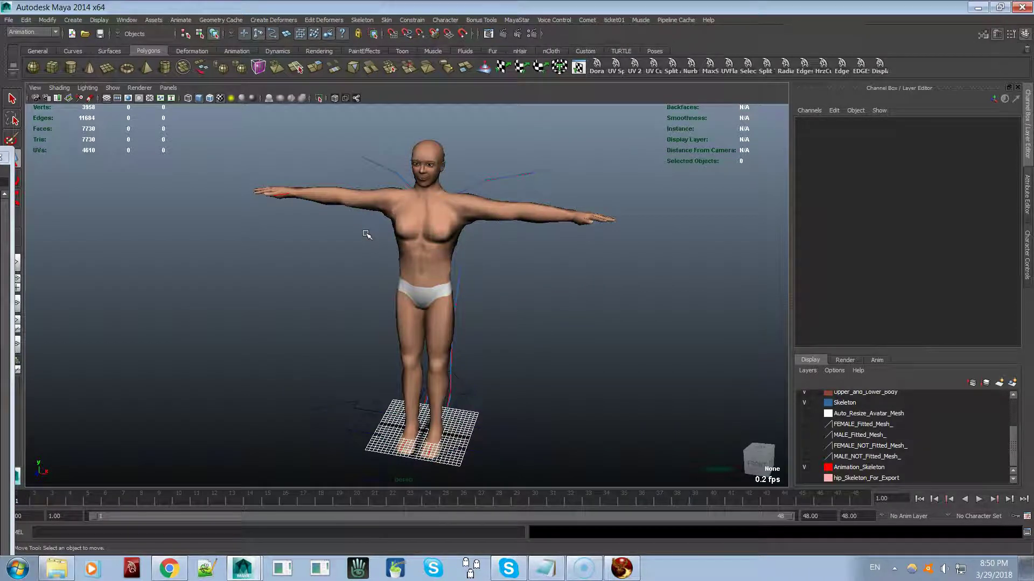
- Open the MayaStar BVH exporter, examine its time range, sample rate and rotate order settings, and close it without exporting
left_click(514, 20)
mouse_move(612, 35)
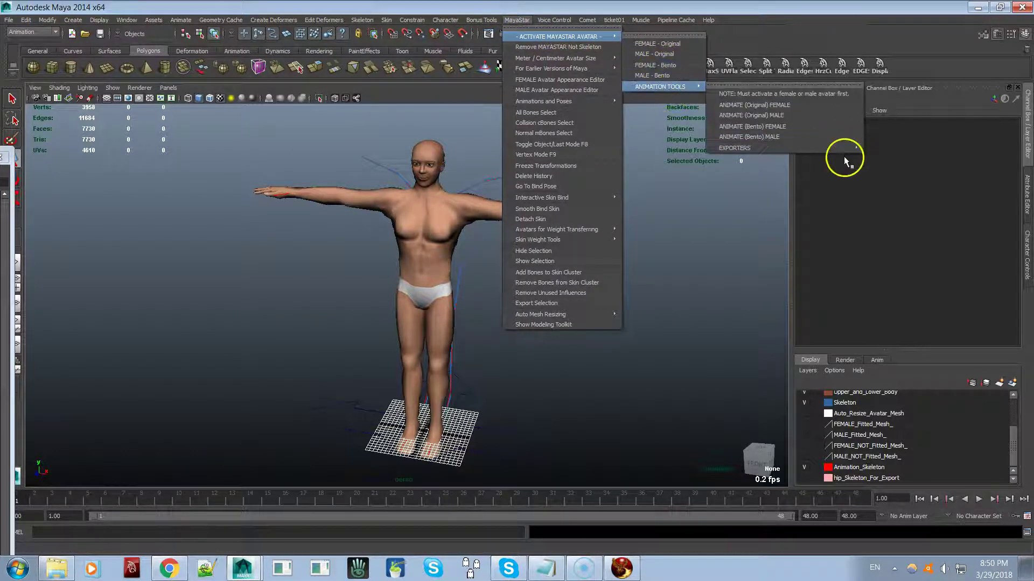
mouse_move(845, 153)
left_click(880, 157)
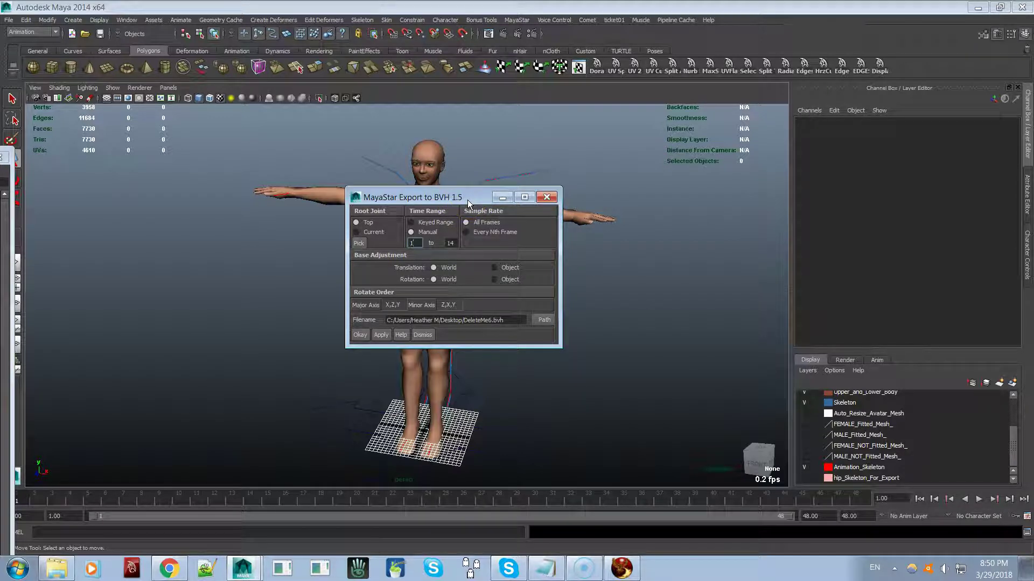
left_click_drag(462, 200, 587, 192)
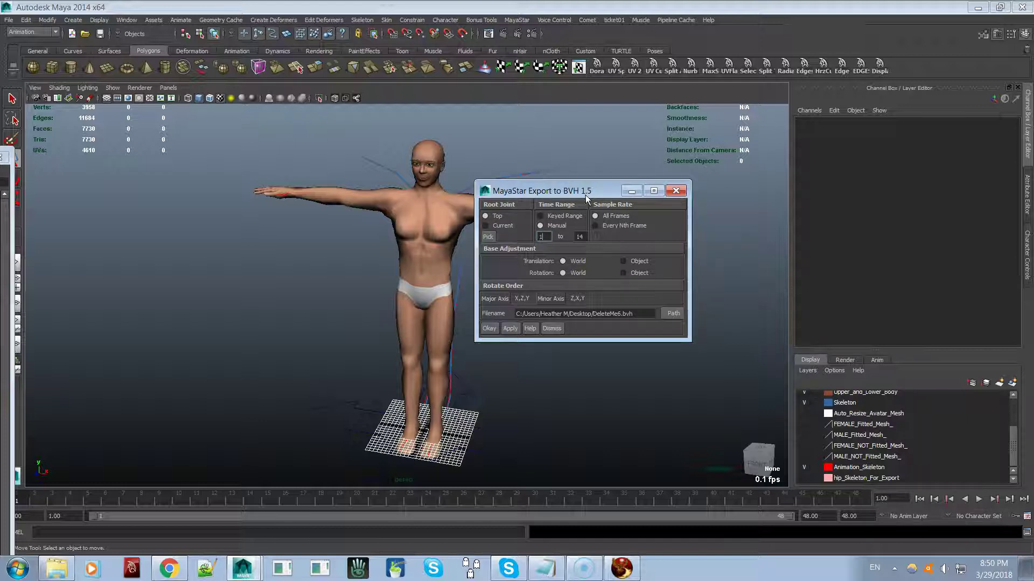
left_click(601, 195)
left_click(591, 192)
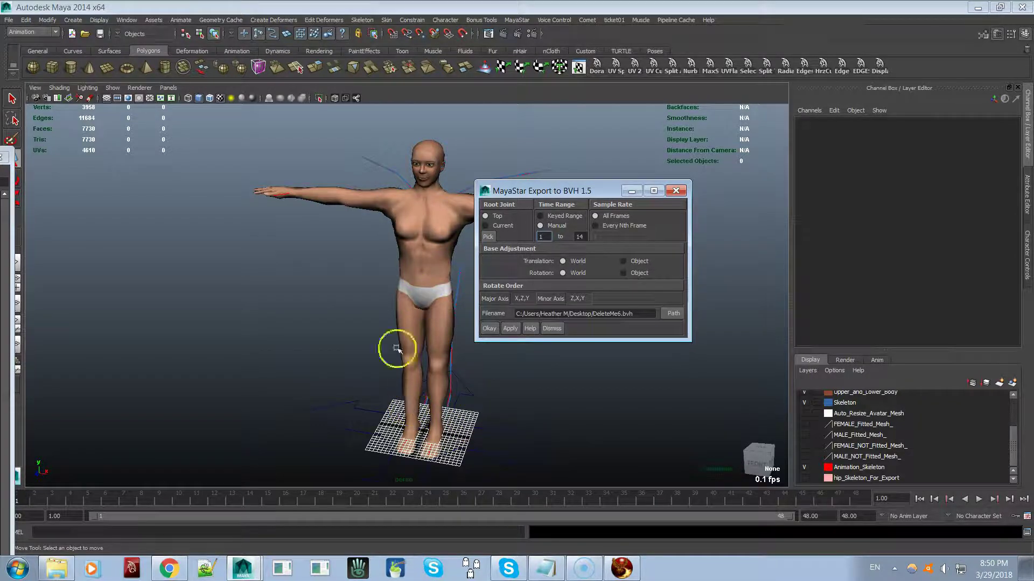
left_click_drag(563, 196, 660, 171)
left_click_drag(599, 162, 432, 170)
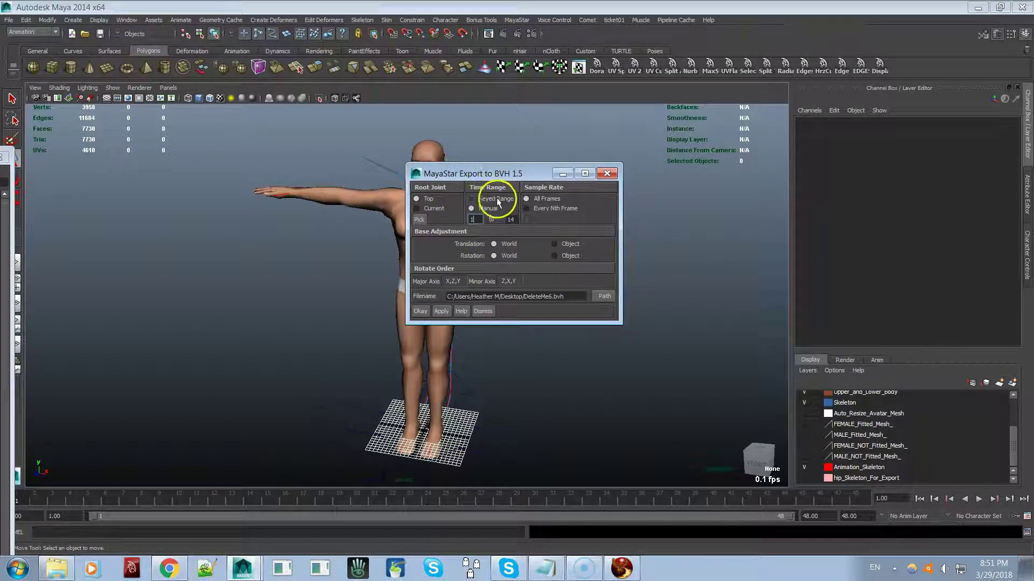
left_click_drag(508, 177, 646, 215)
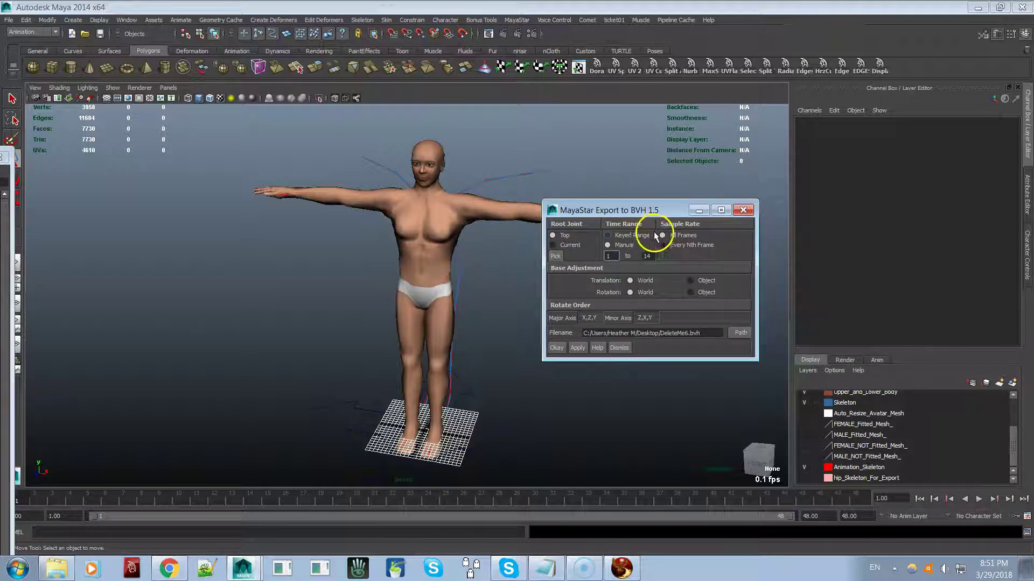
left_click(743, 210)
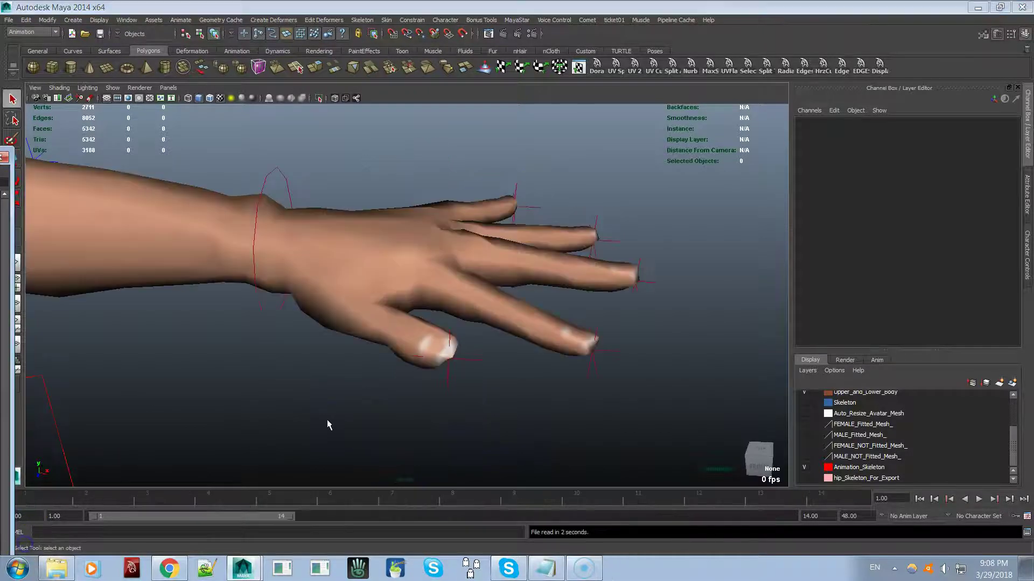
- Select the female avatar's left wrist effector and show the Bento_Head_Female and Eyes_For_Bento_Head layers
left_click_drag(330, 425, 315, 377, "alt")
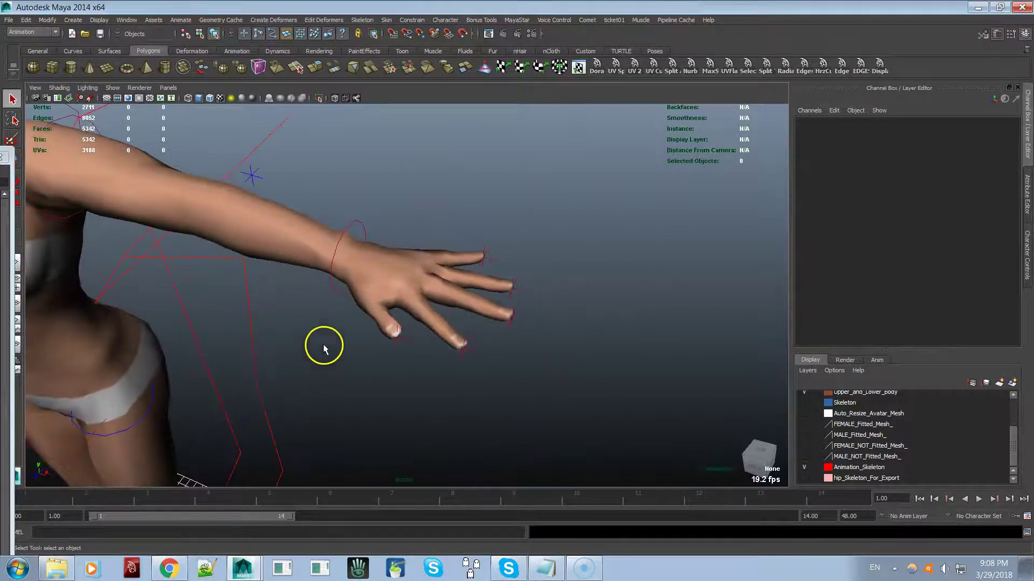
left_click(331, 288)
left_click_drag(316, 342, 238, 361, "alt")
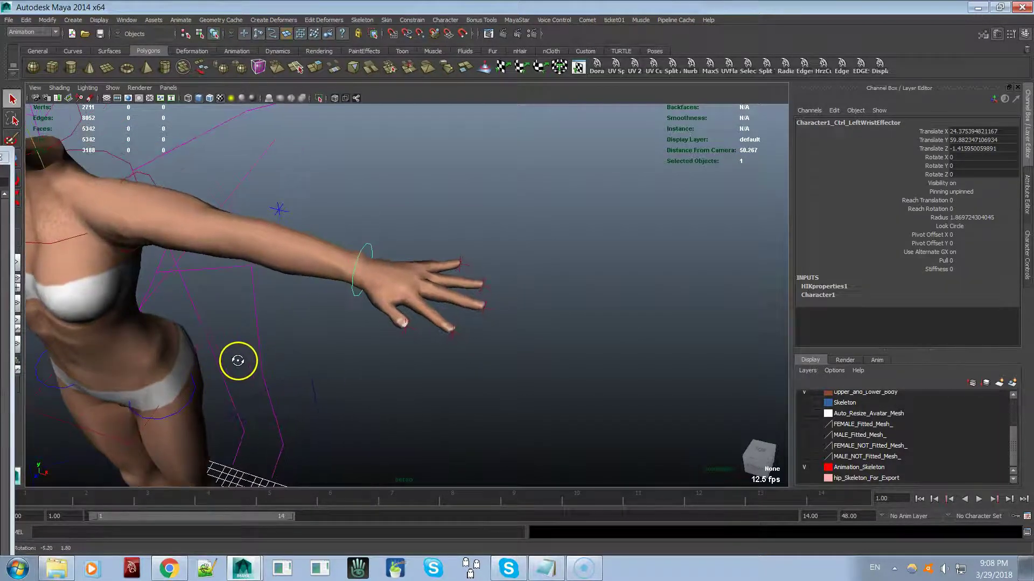
scroll(844, 404, "up", 1)
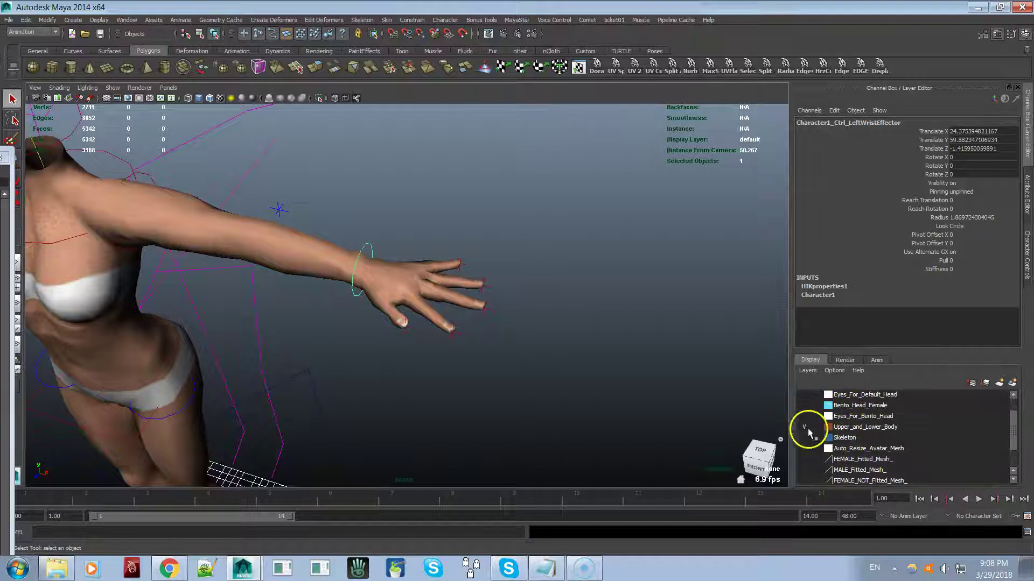
left_click(804, 426)
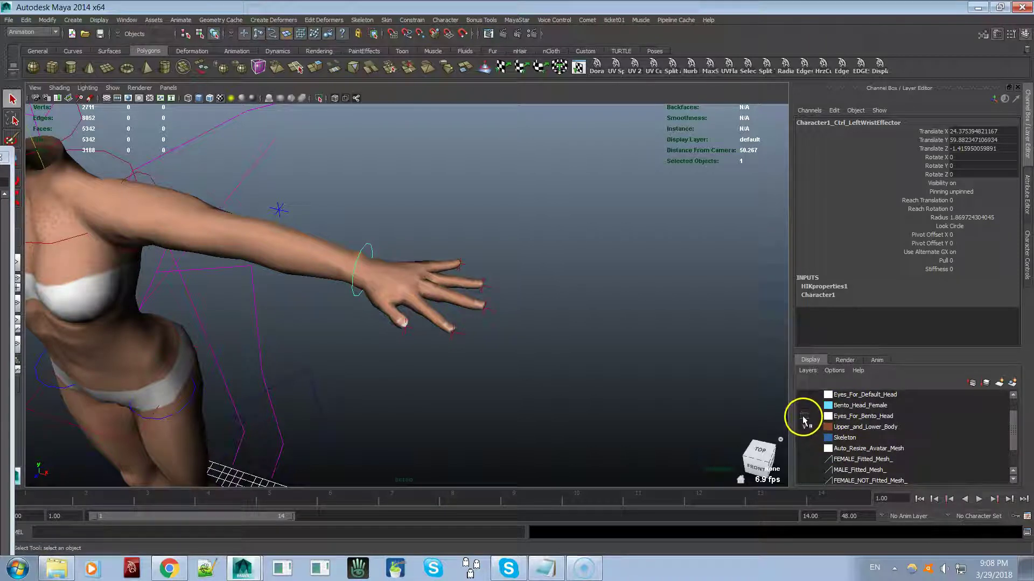
left_click(805, 405)
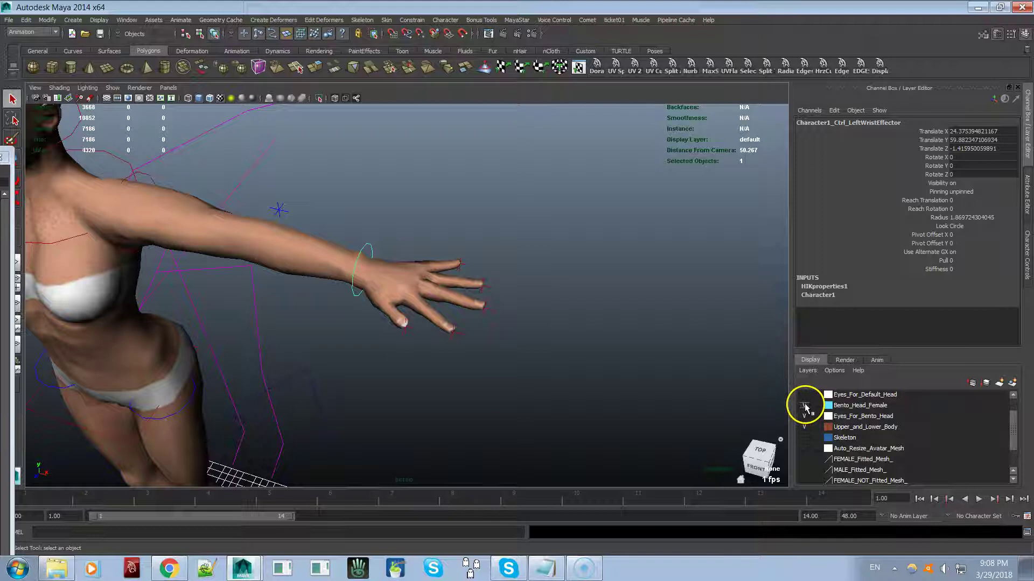
mouse_move(581, 360)
middle_mouse_down("alt")
mouse_move(554, 355)
mouse_move(598, 353)
middle_mouse_up("alt")
right_click_drag(642, 376, 520, 373, "alt")
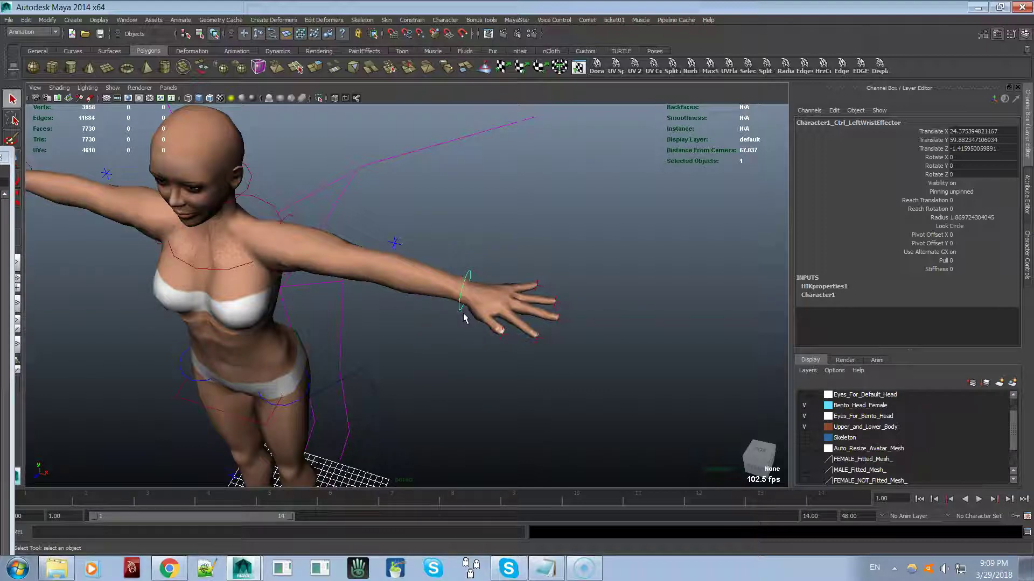
- Set keyframes for the left wrist effector's starting pose at frames 1 and 14
key("e")
key("w")
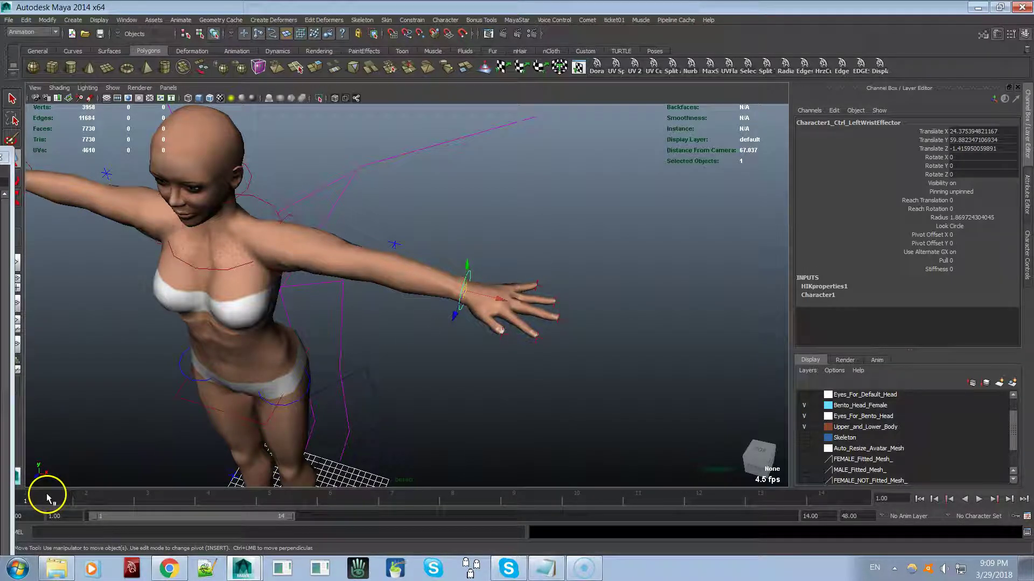
key("s")
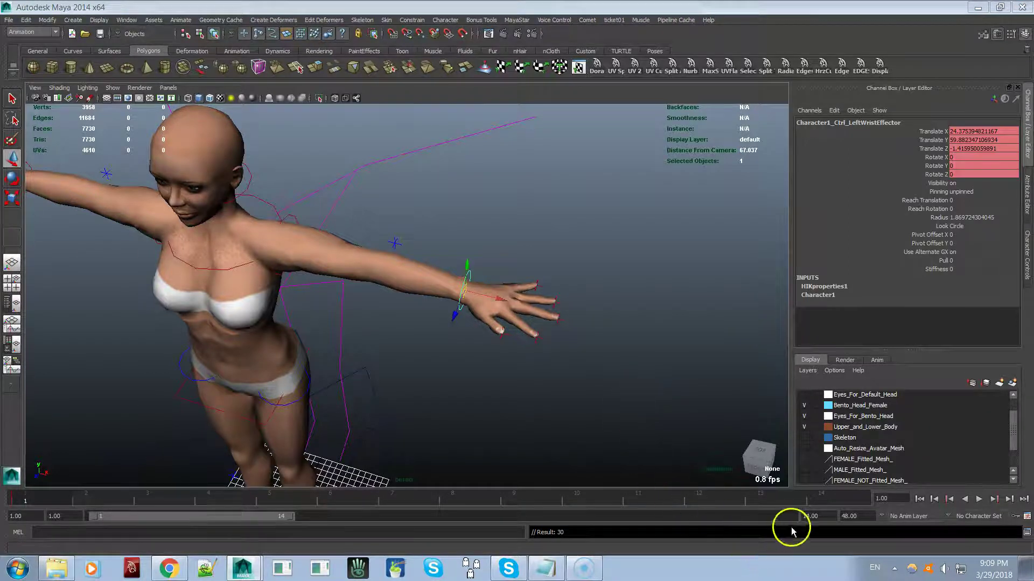
left_click(823, 499)
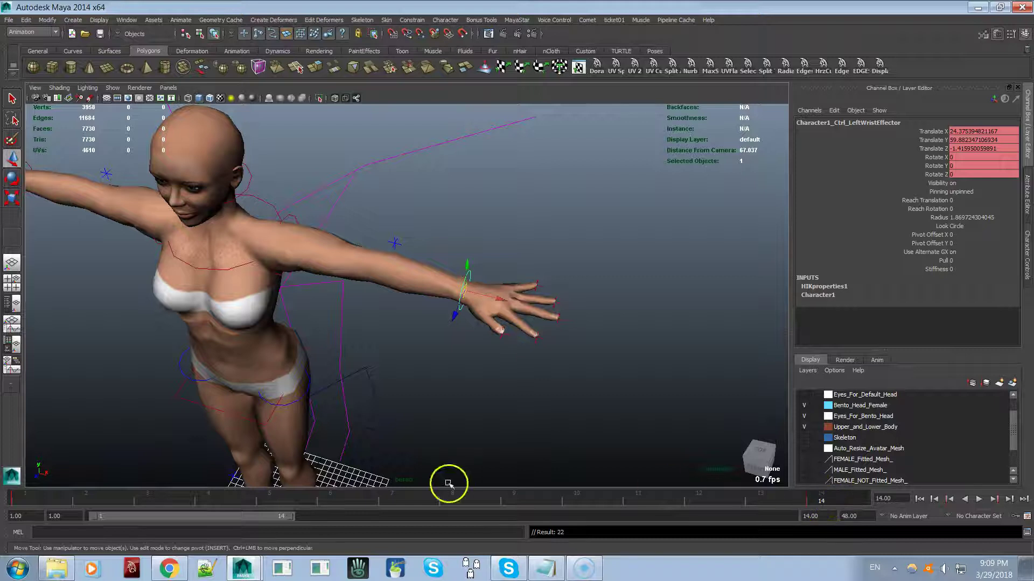
- At frame 7, move the left wrist effector inward and forward to bend the elbow, key the pose and preview the motion
left_click(408, 497)
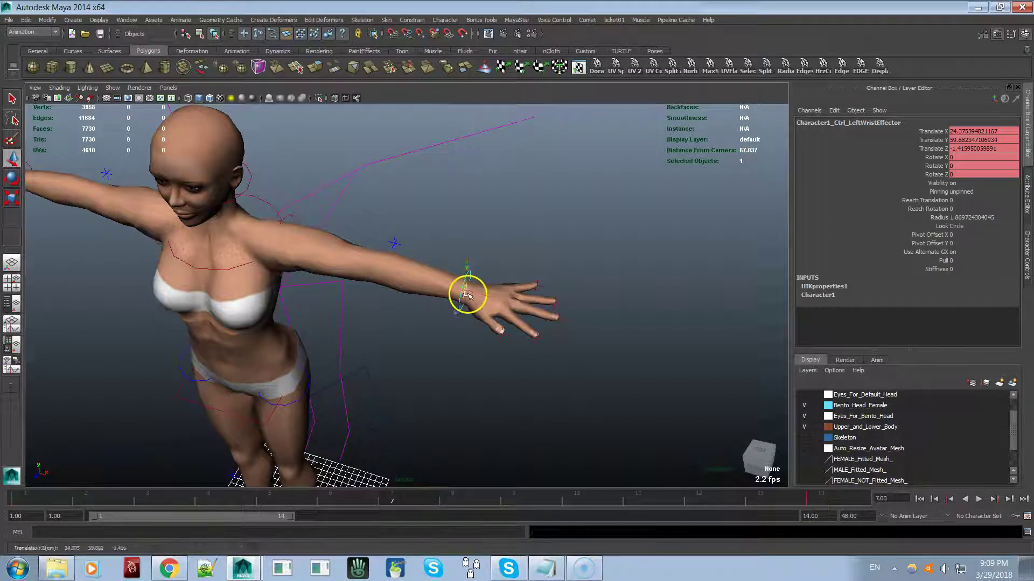
left_click_drag(414, 327, 459, 364)
key("ctrl+z")
left_click_drag(493, 272, 412, 350)
key("s")
mouse_move(544, 499)
left_mouse_down()
mouse_move(323, 491)
mouse_move(725, 487)
mouse_move(212, 479)
mouse_move(399, 484)
left_mouse_up()
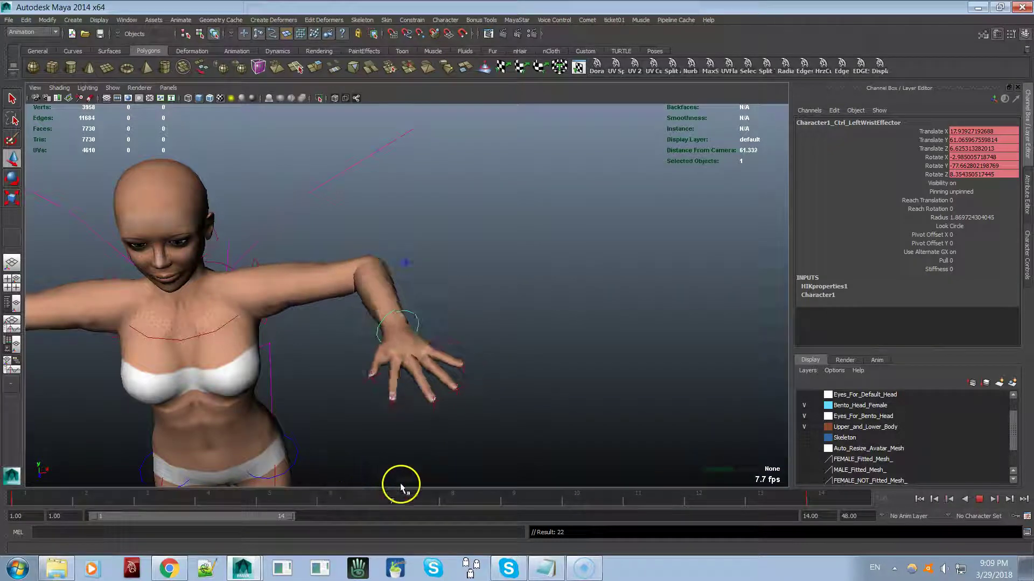
- At frame 7, select the female avatar's left elbow effector and lower it to adjust the bent arm's pose
key("w")
left_click(409, 266)
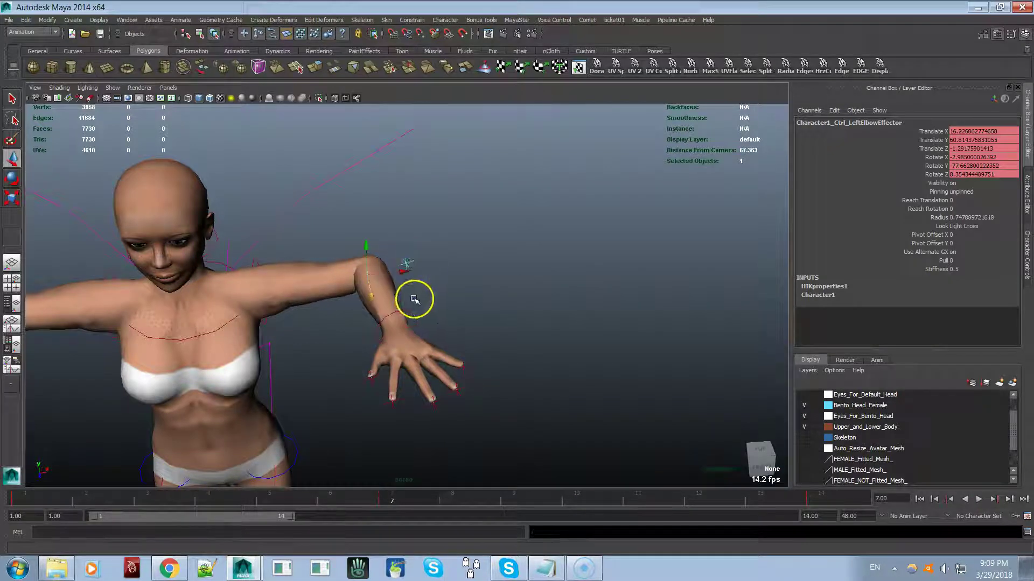
left_click_drag(426, 296, 383, 284, "alt")
left_click_drag(407, 246, 422, 286)
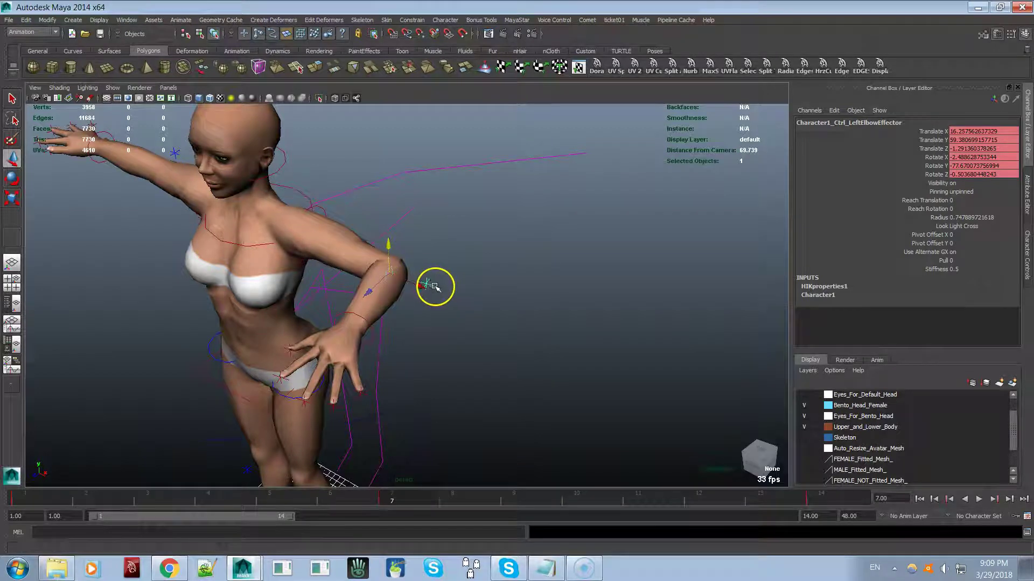
left_click_drag(436, 290, 422, 337, "alt")
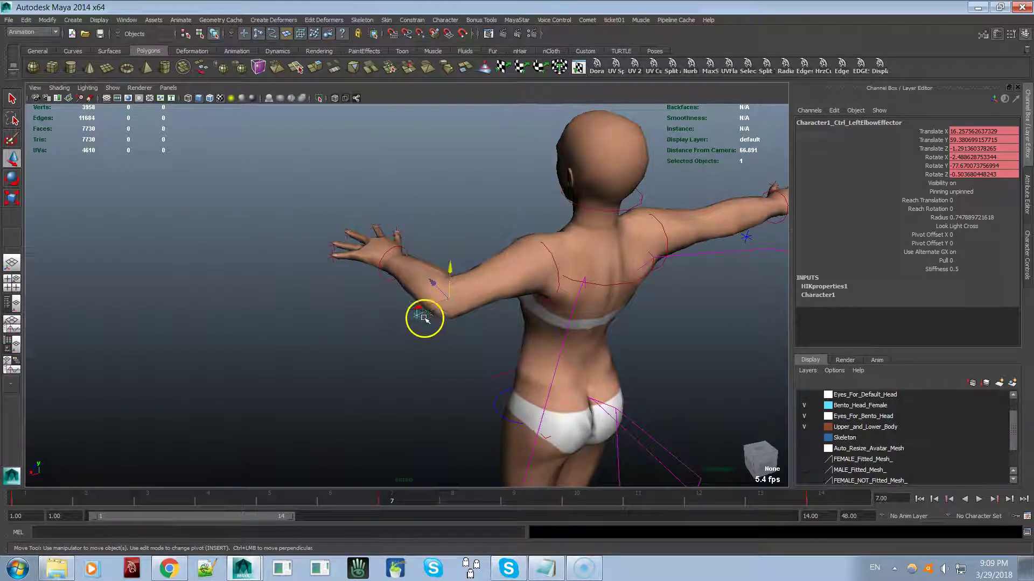
left_click_drag(451, 270, 433, 307)
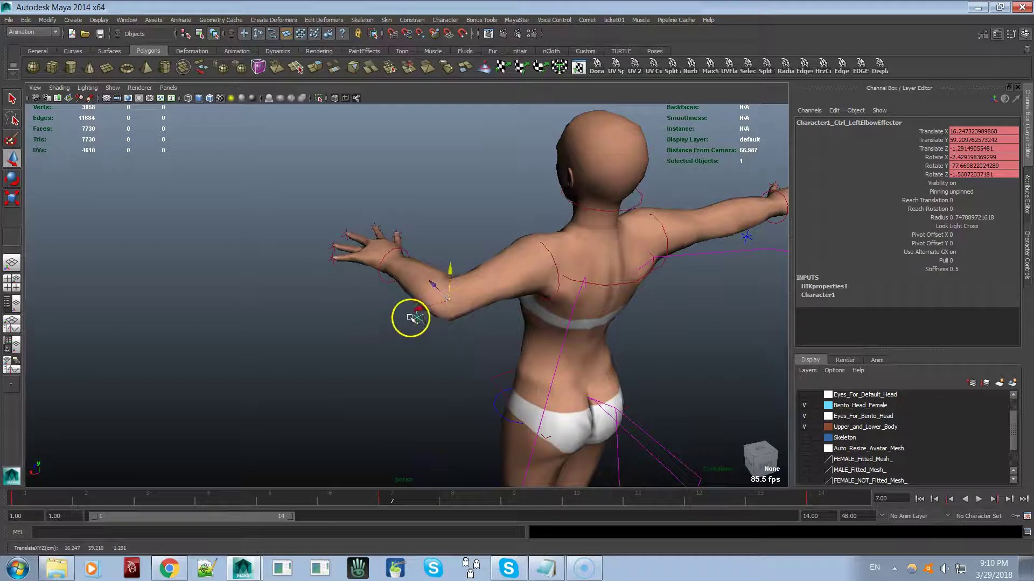
left_click_drag(405, 313, 451, 281)
- Rotate the left elbow effector to swing the forearm outward, and undo the additional rotation attempt
key("e")
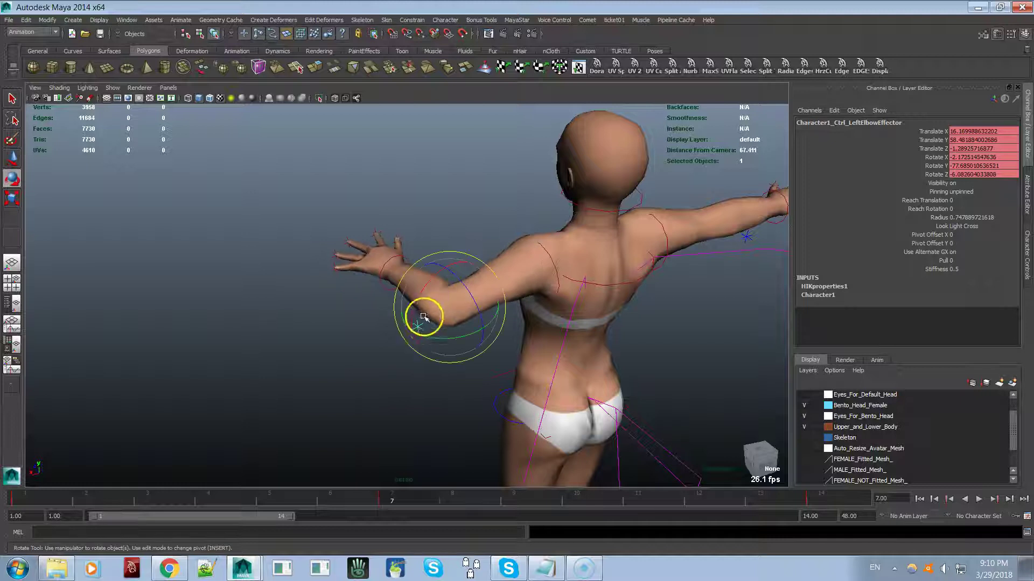
mouse_move(442, 334)
left_mouse_down()
mouse_move(425, 337)
mouse_move(459, 326)
left_mouse_up()
left_click(415, 376)
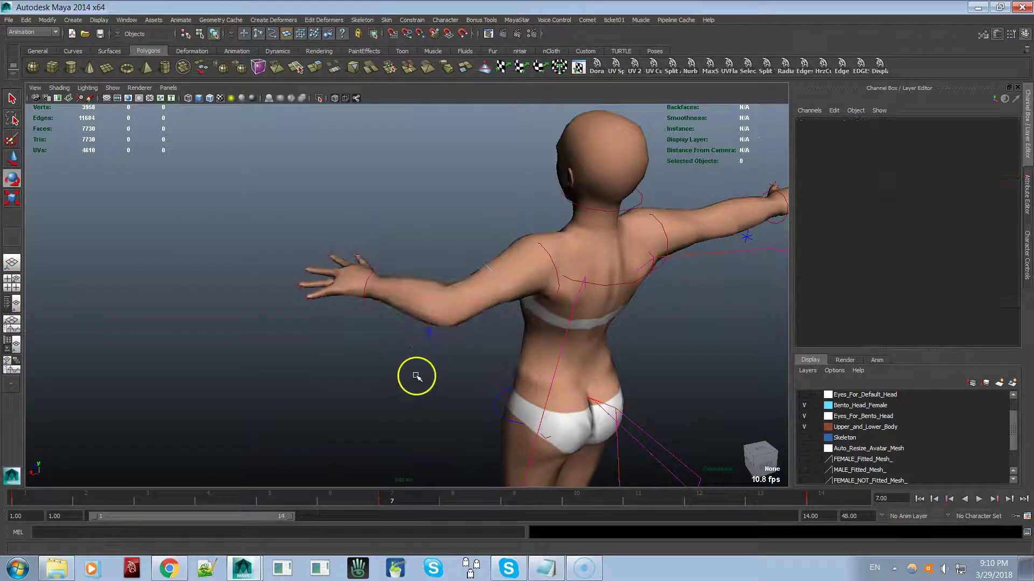
left_click(432, 337)
left_click_drag(431, 288, 431, 293)
key("ctrl+z")
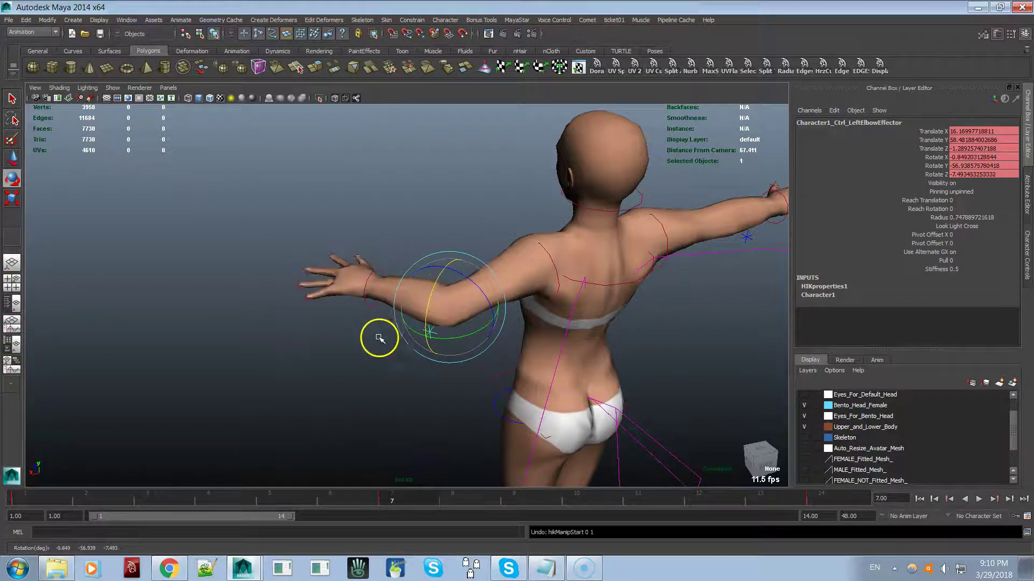
- Raise the left elbow effector slightly, inspect the arm from the front, and play back the motion
key("w")
left_click_drag(450, 277, 341, 360)
right_click_drag(341, 360, 583, 356, "alt")
left_click_drag(583, 355, 330, 344, "alt")
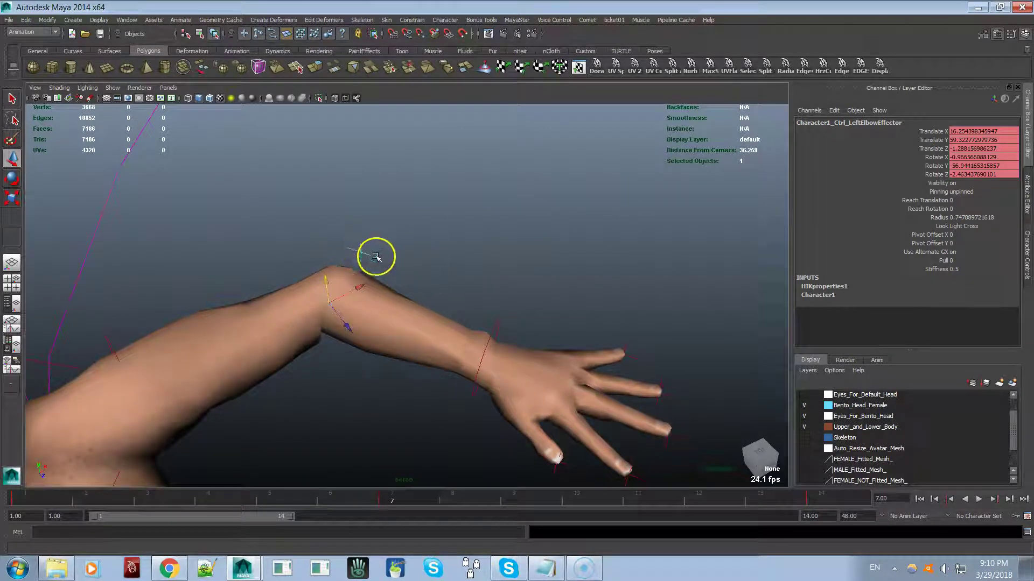
left_click_drag(425, 305, 462, 276, "alt")
scroll(469, 300, "down", 5)
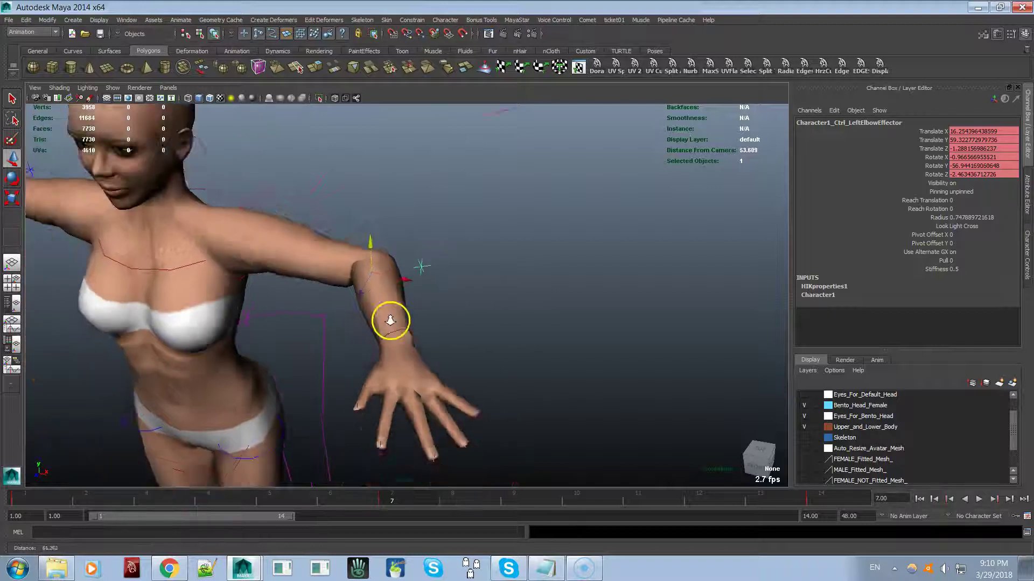
left_click_drag(388, 318, 418, 468, "alt")
key("alt+v")
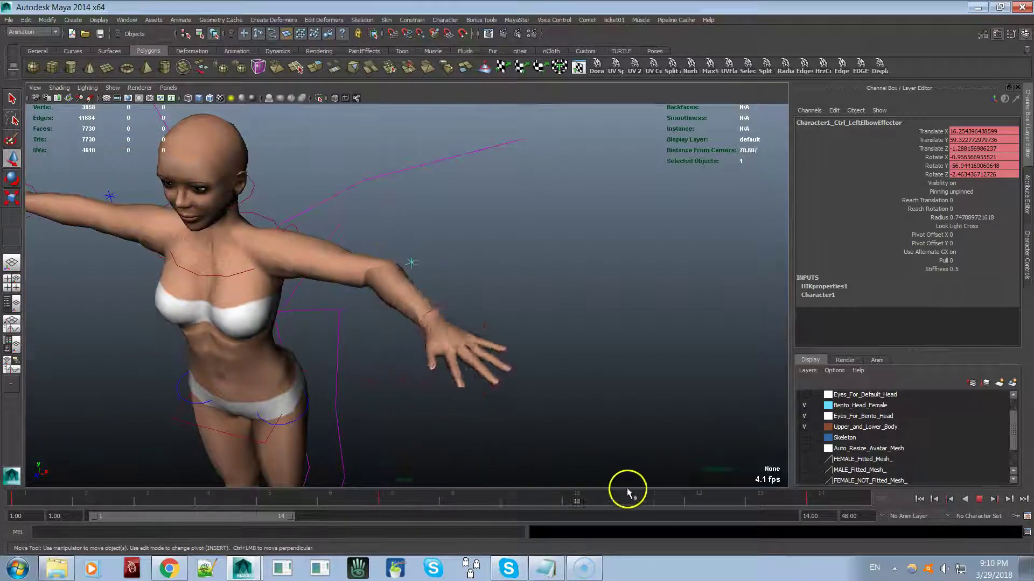
key("alt+v")
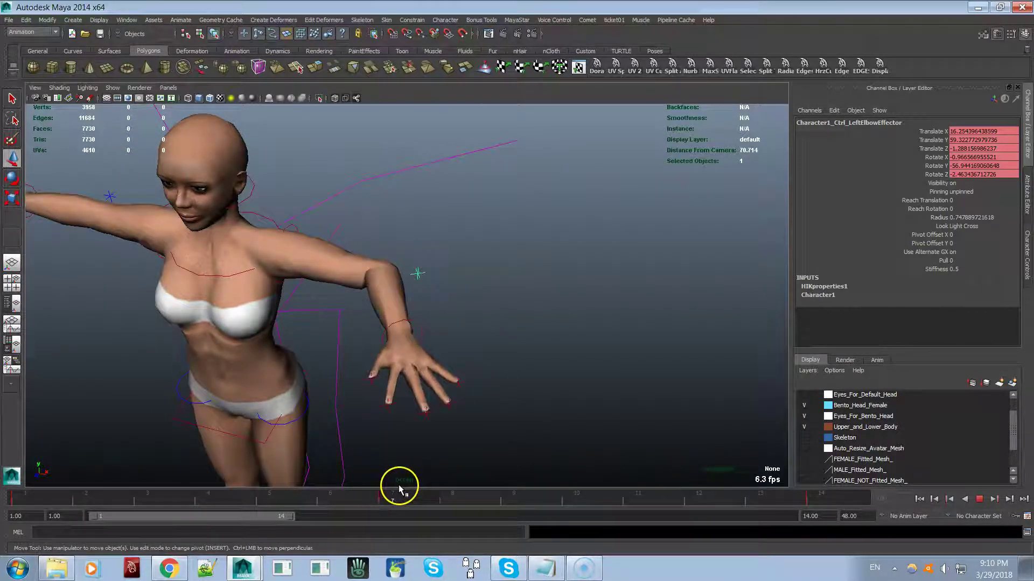
- At frame 7, raise the left elbow effector to shoulder level, try rotating it and undo that rotation
left_click_drag(381, 243, 411, 285)
key("e")
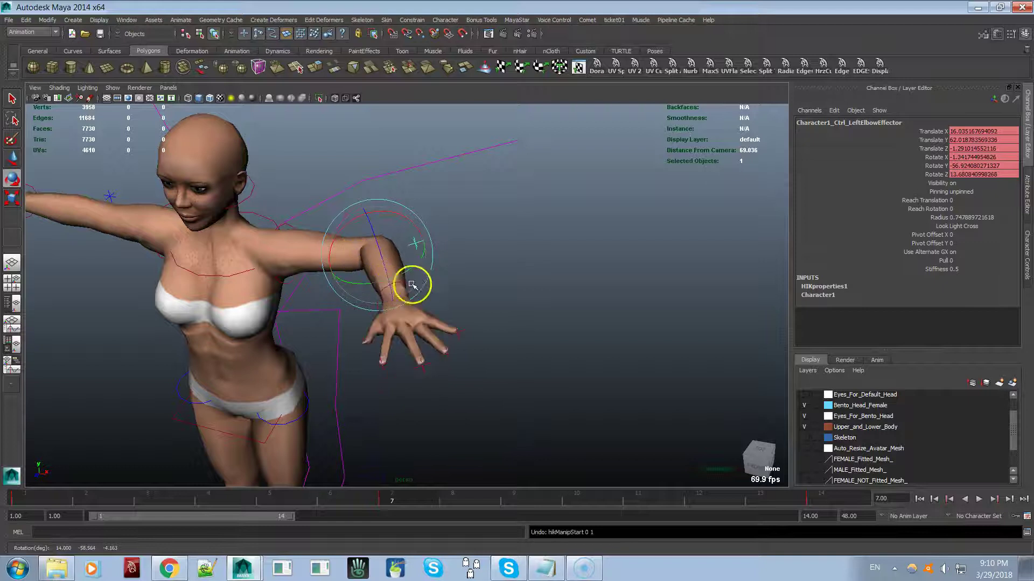
left_click_drag(478, 256, 438, 260, "alt")
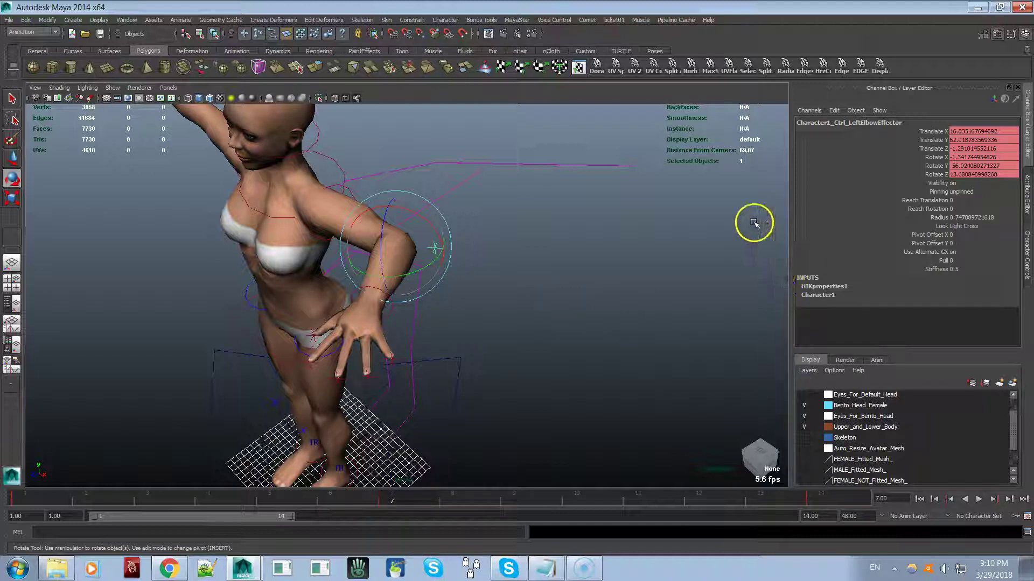
- Open the HumanIK character controls and use the body diagram to select the right elbow and return to the left elbow effector
left_click(435, 20)
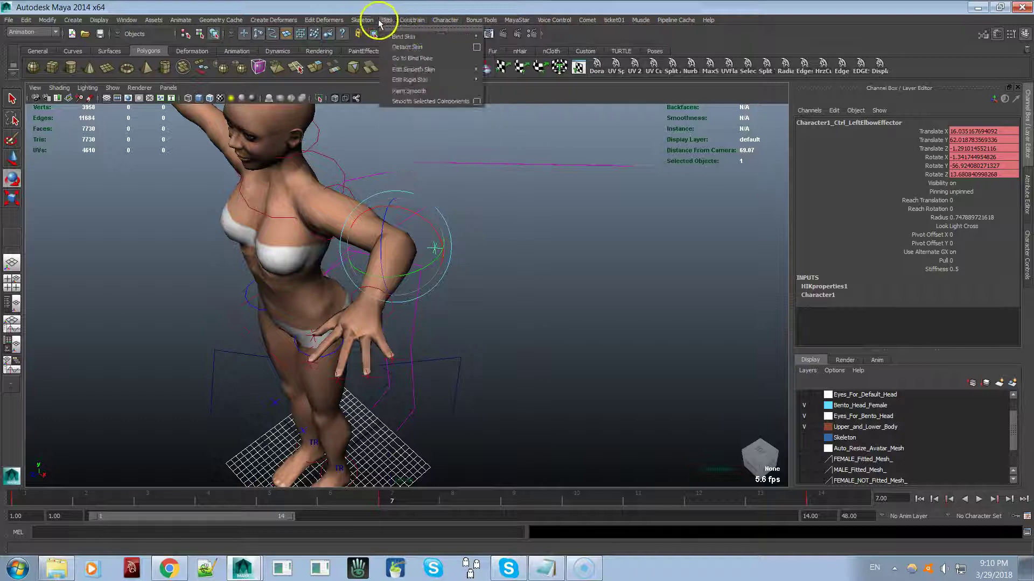
mouse_move(364, 20)
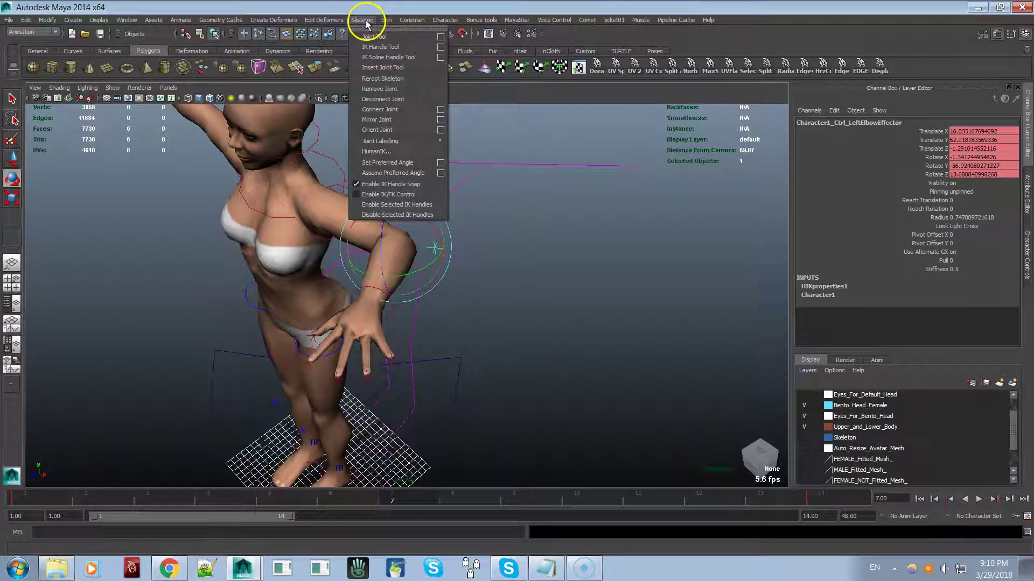
left_click(399, 152)
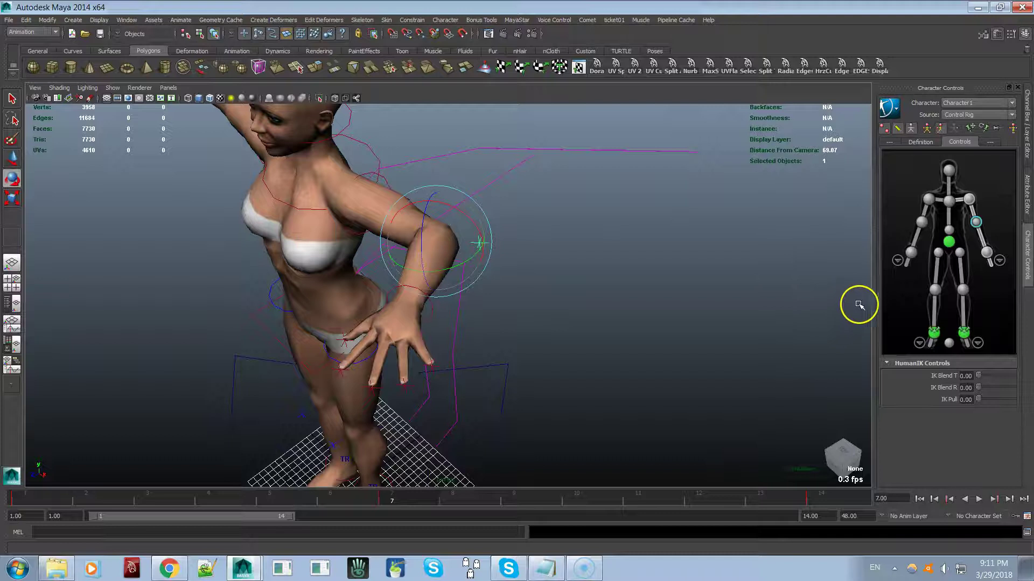
left_click(976, 222)
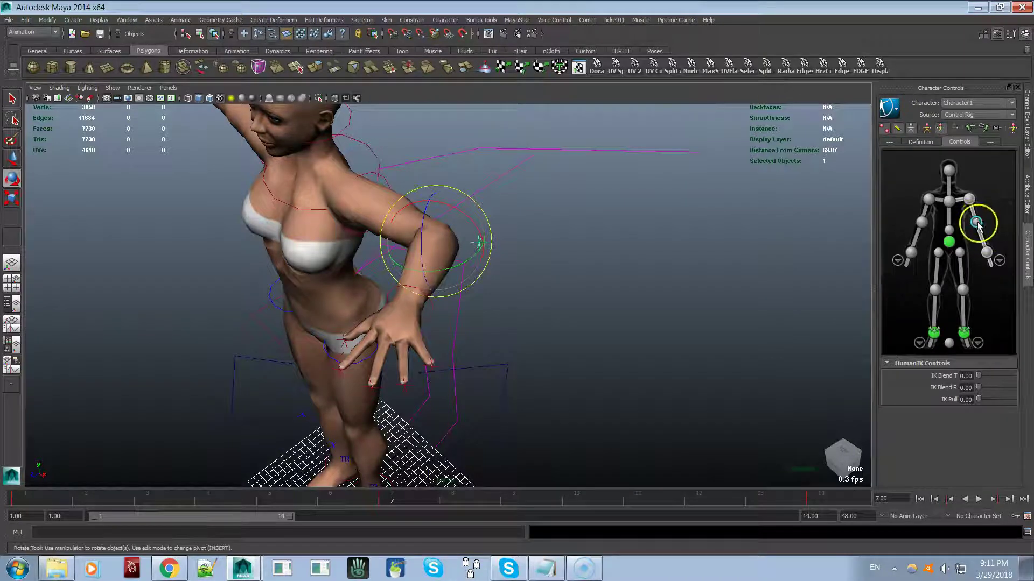
left_click(922, 222)
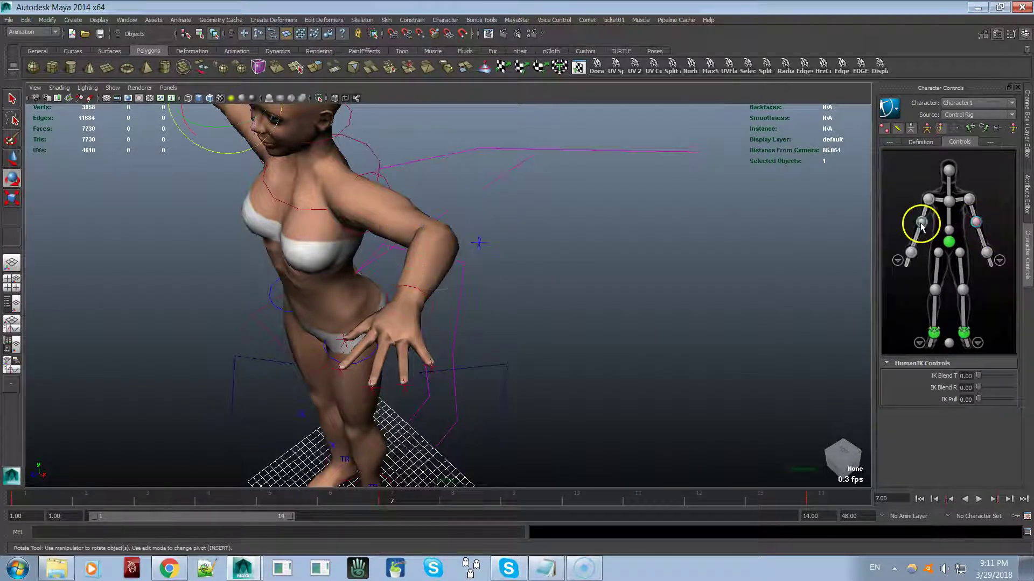
left_click(976, 222)
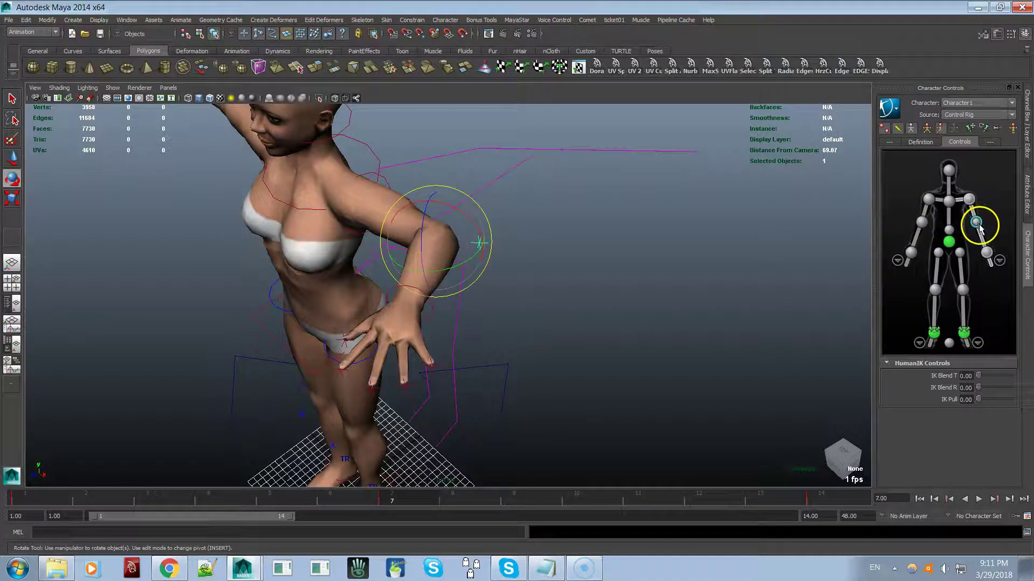
- Try rotating the left elbow effector and undo the rotation
left_click_drag(796, 233, 746, 228, "alt")
left_click_drag(485, 226, 563, 217)
key("ctrl+z")
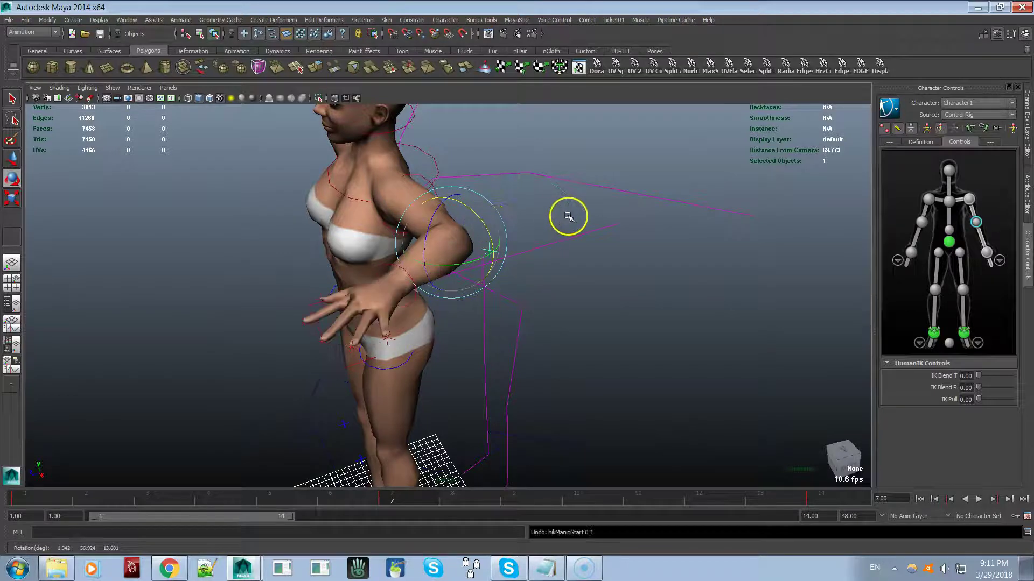
- Start a new scene, discarding the changes to New Controllers Female Bento.mb
left_click_drag(643, 261, 689, 259, "alt")
right_click_drag(690, 258, 522, 257, "alt")
middle_click_drag(522, 256, 618, 203, "alt")
right_click_drag(623, 215, 522, 237, "alt")
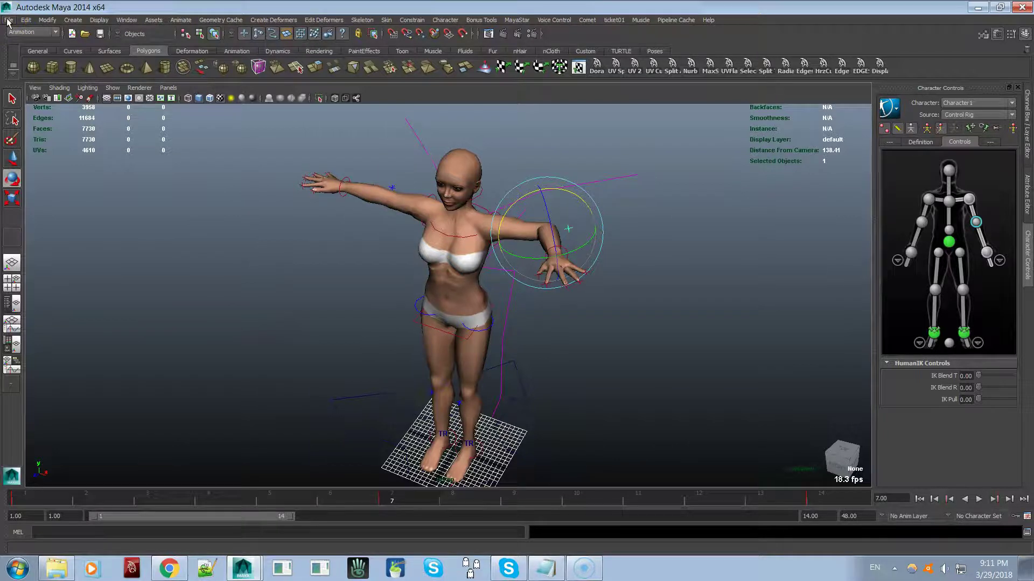
mouse_move(342, 234)
left_mouse_down("alt")
mouse_move(302, 208)
mouse_move(323, 204)
mouse_move(346, 226)
left_mouse_up("alt")
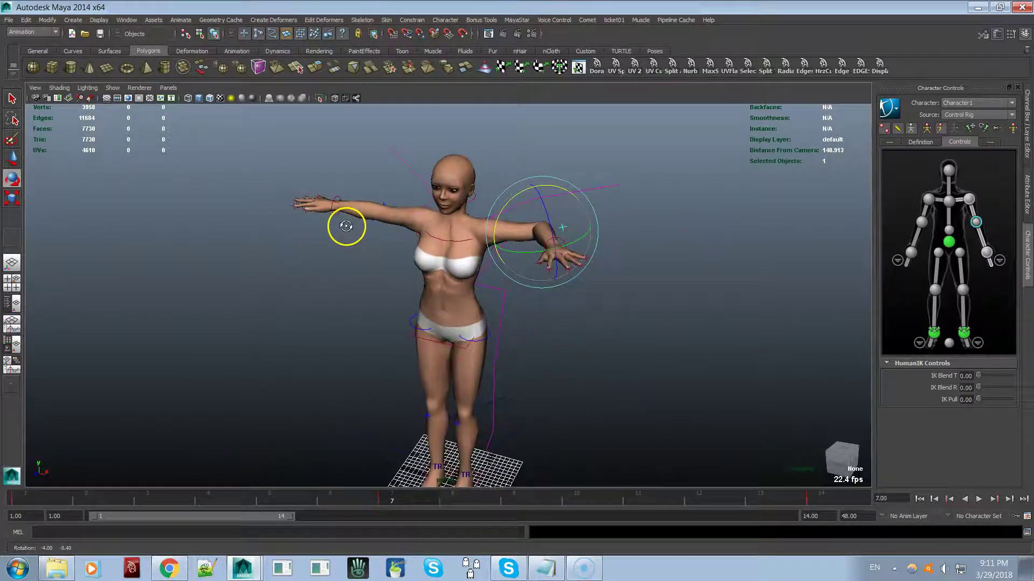
left_click(9, 20)
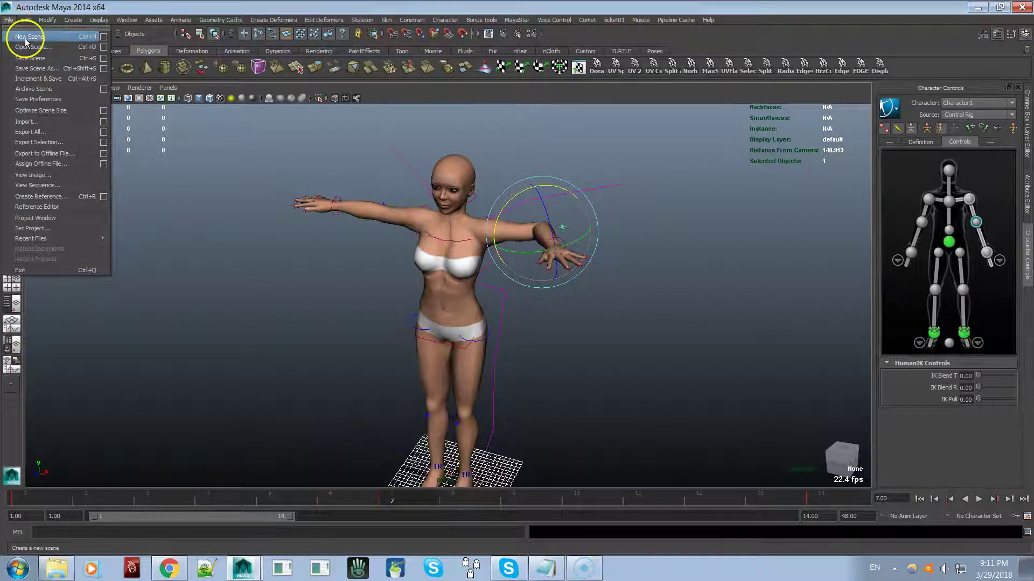
left_click(27, 36)
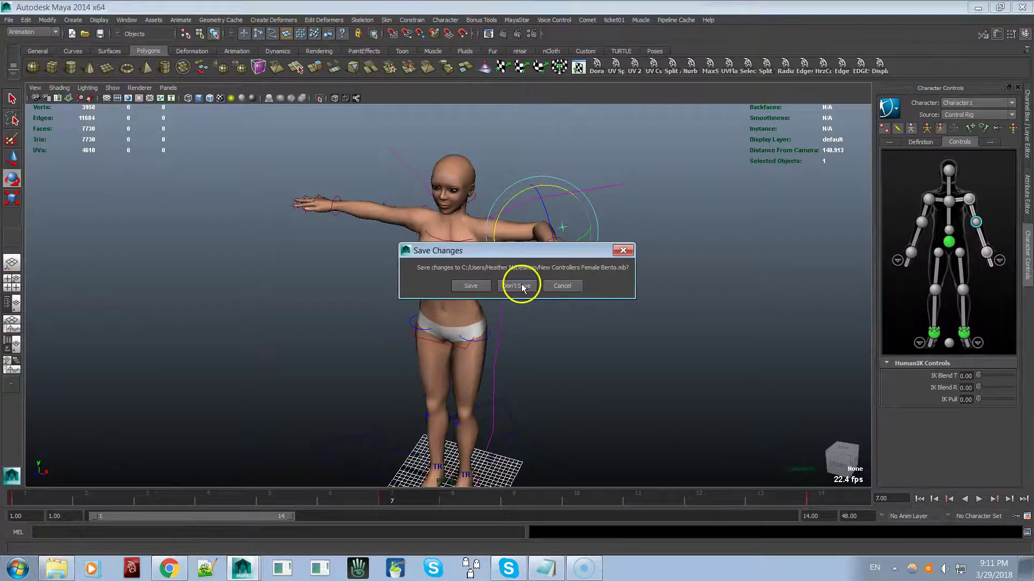
left_click(518, 286)
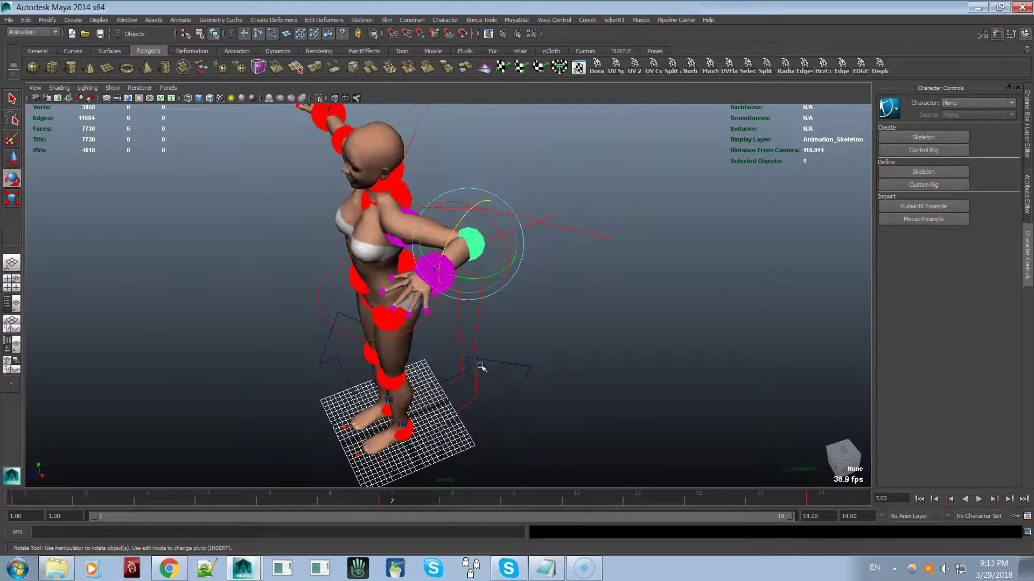
right_click(391, 498)
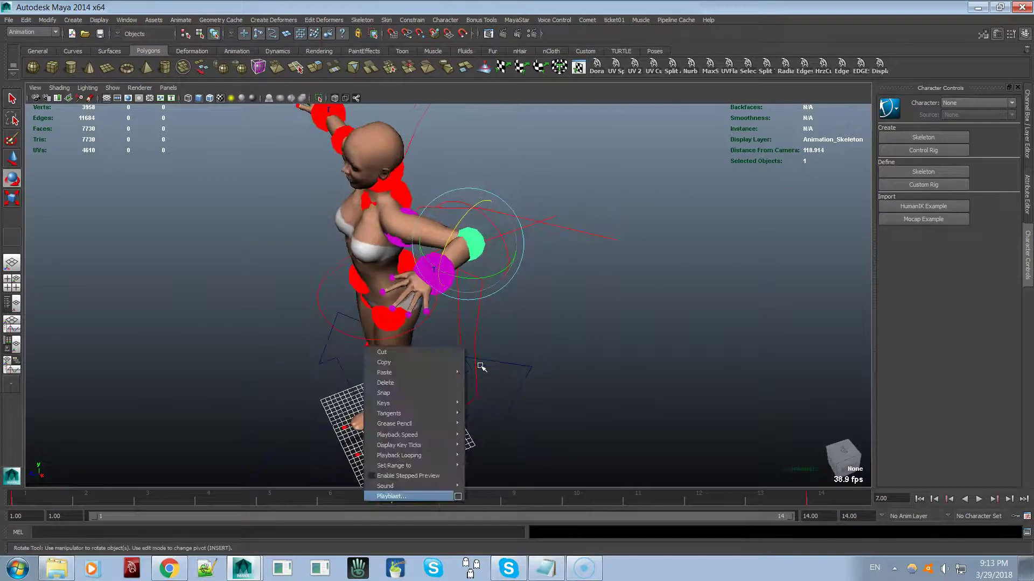
left_click(391, 496)
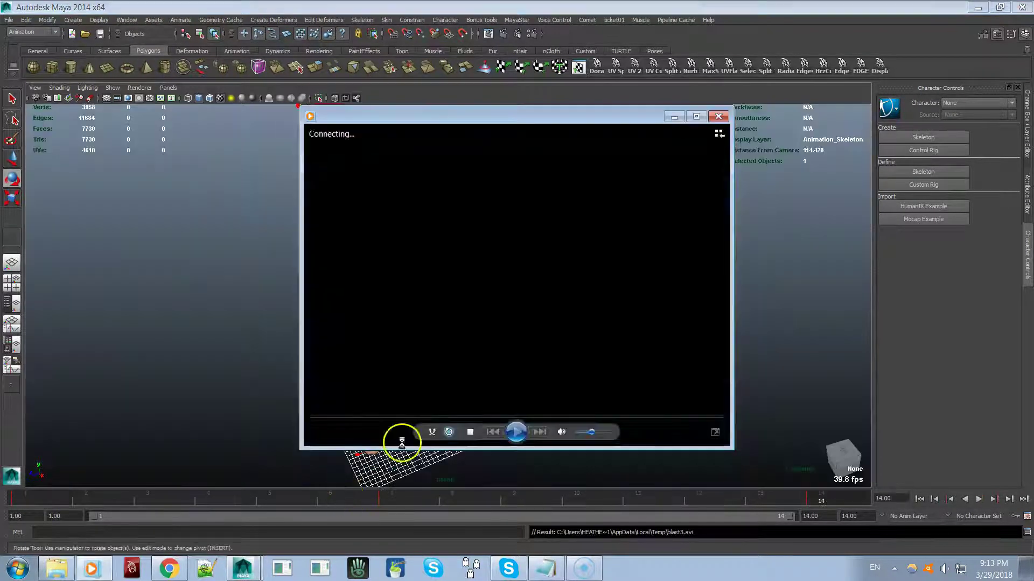
left_click(714, 117)
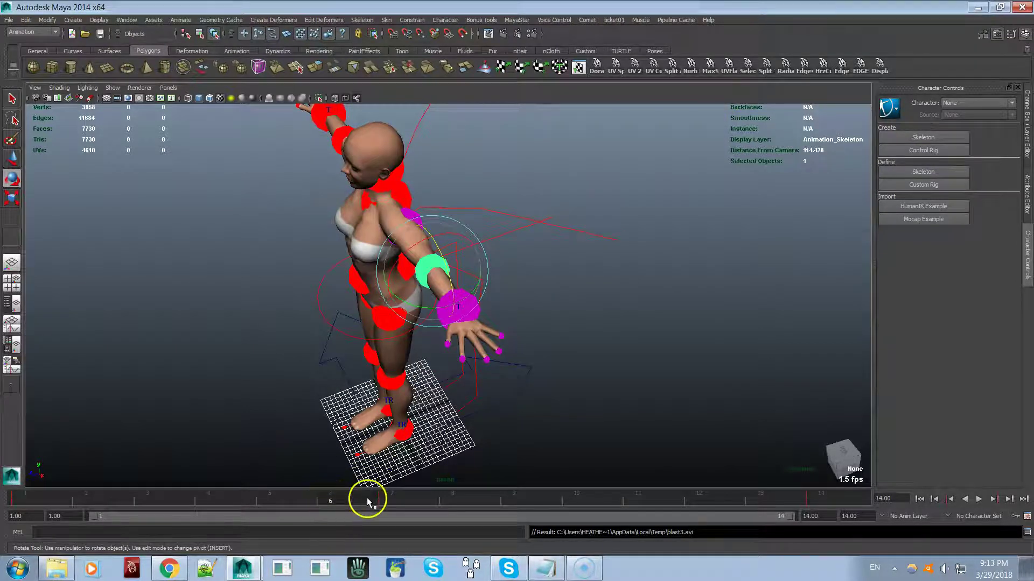
- Play back the arm animation of the rig with spherical controllers and scrub to frame 3 to examine the motion
key("alt+v")
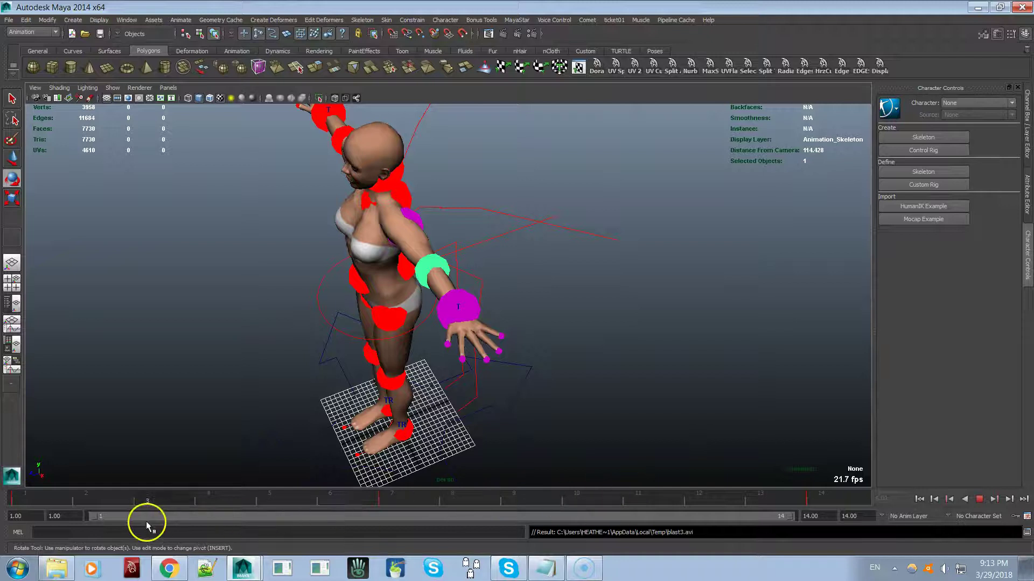
left_click(151, 496)
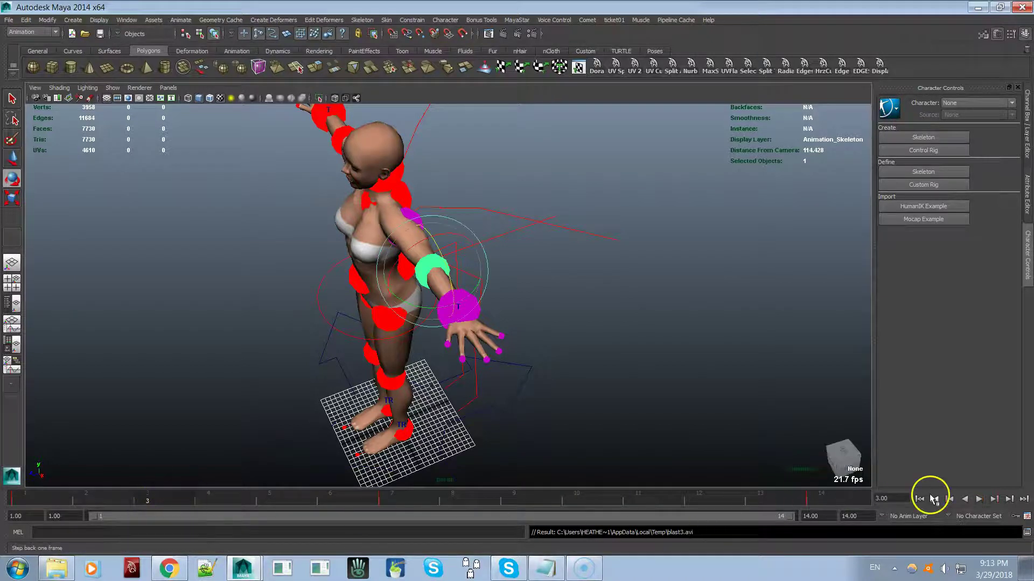
left_click(979, 499)
left_click(979, 499)
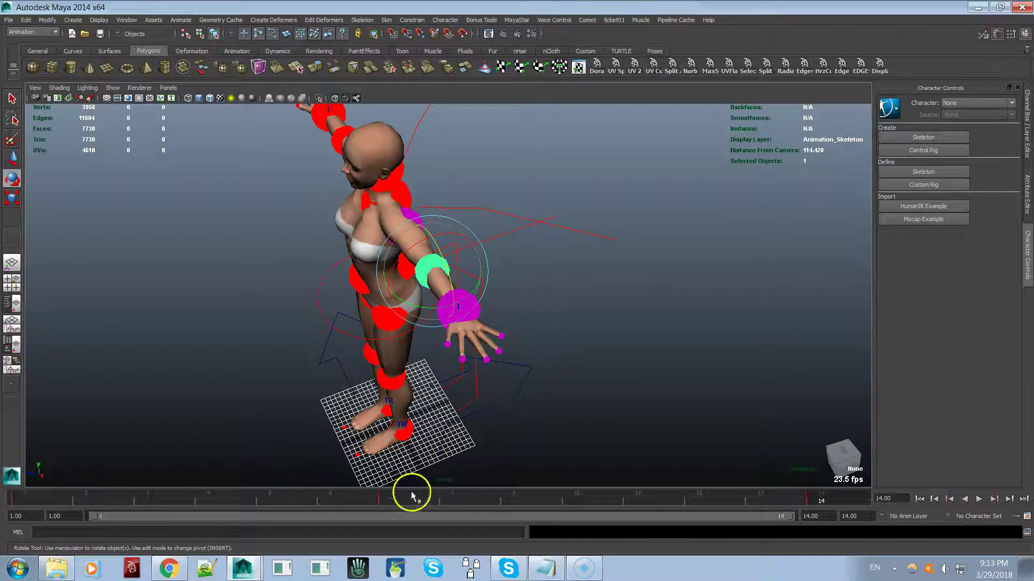
- Select the left wrist controller and, at frame 7, move it inward toward the body to bend the elbow
left_click(476, 318)
left_click_drag(578, 385, 623, 393, "alt")
key("w")
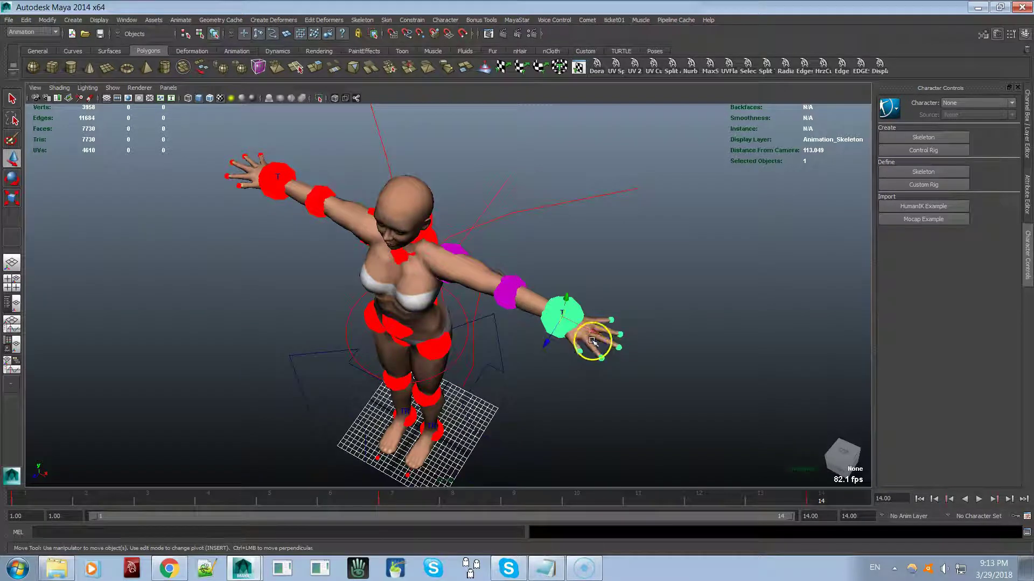
left_click_drag(592, 329, 421, 485)
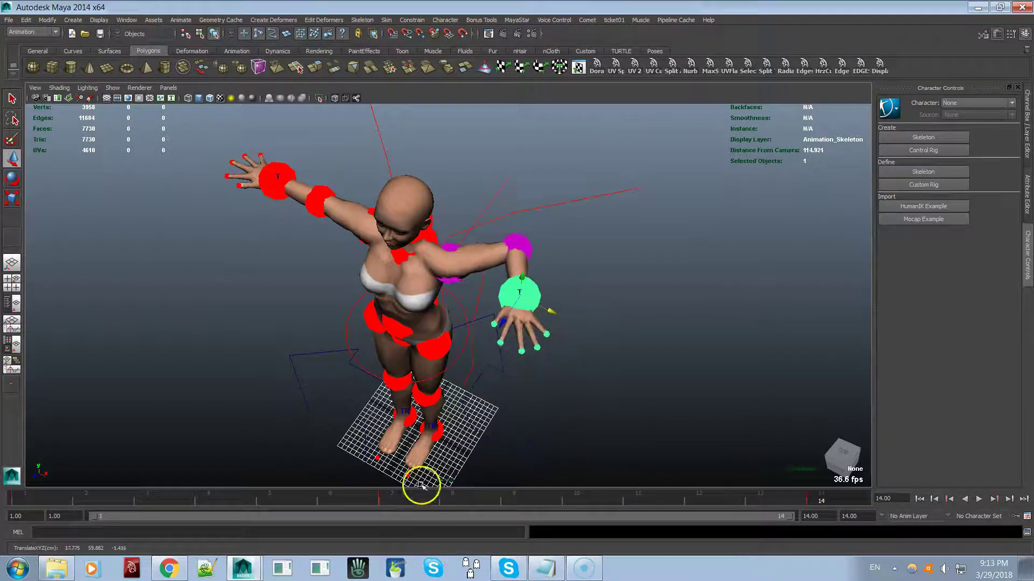
left_click(404, 499)
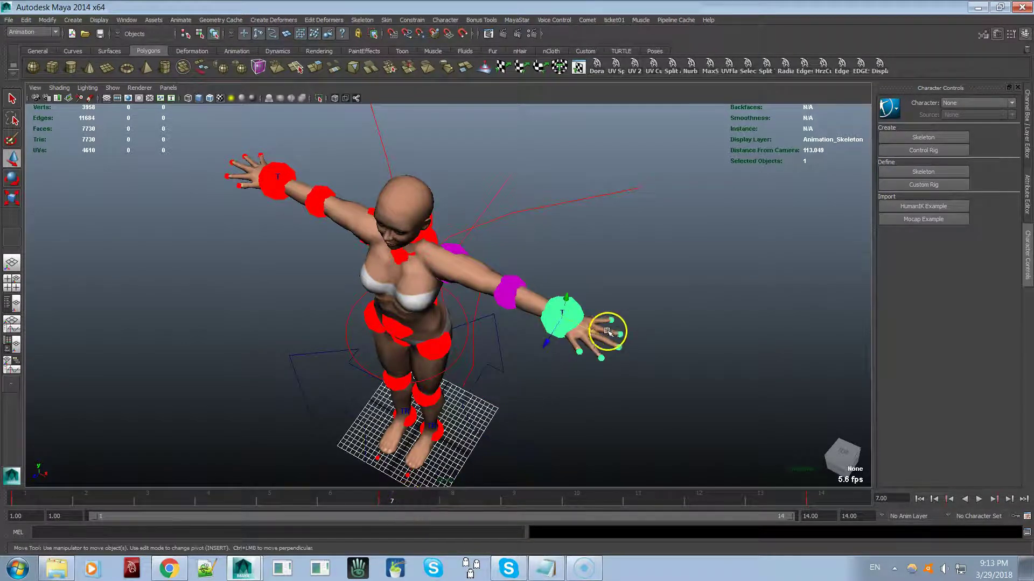
left_click_drag(593, 334, 524, 342)
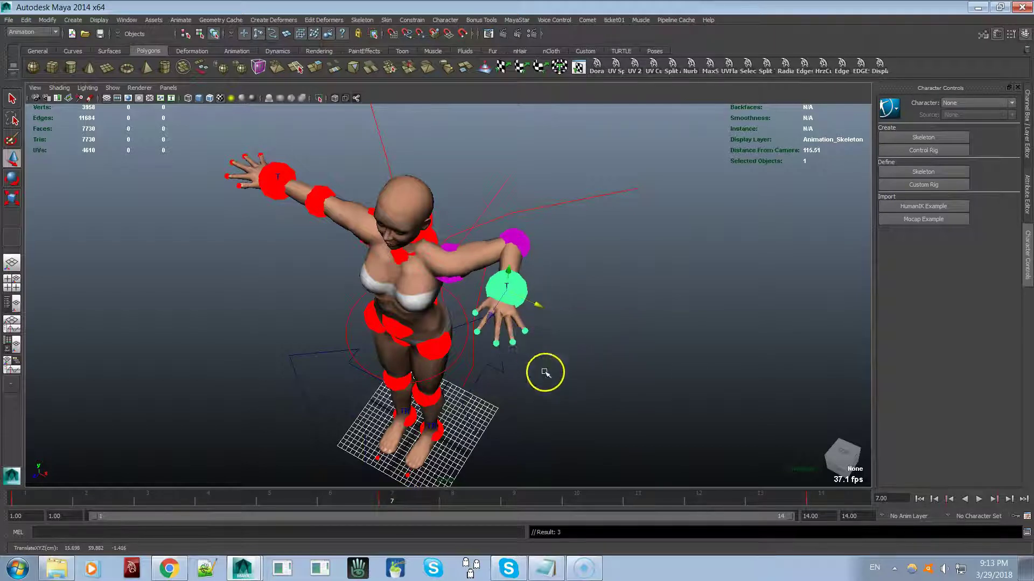
- Play back the bent-arm animation, and at frame 7 reposition the left elbow controller behind the body
key("alt+v")
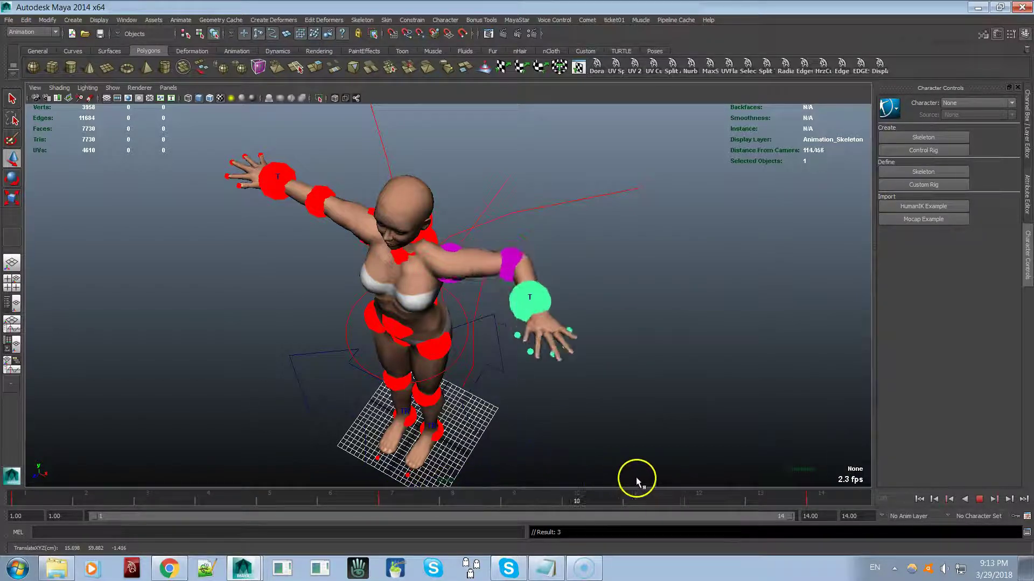
left_click(387, 499)
left_click_drag(527, 354, 491, 348, "alt")
left_click(449, 200)
mouse_move(449, 199)
left_mouse_down()
mouse_move(450, 226)
mouse_move(452, 173)
mouse_move(454, 220)
left_mouse_up()
left_click_drag(419, 252, 485, 266)
mouse_move(480, 220)
left_mouse_down()
mouse_move(483, 189)
mouse_move(480, 231)
mouse_move(487, 184)
mouse_move(484, 238)
left_mouse_up()
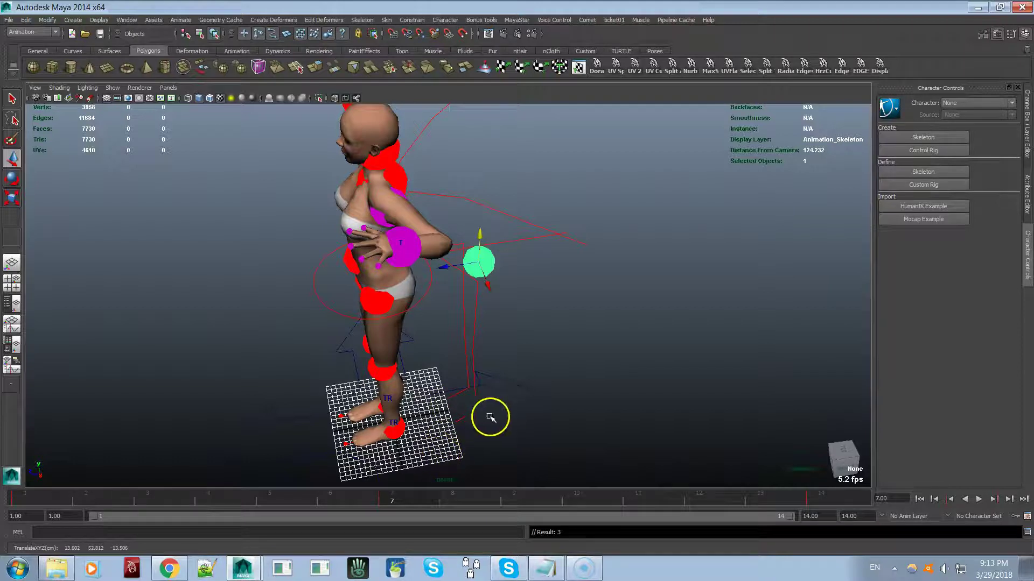
- Review the elbow motion, raise the left elbow controller at frame 4, and scrub through to frame 9
key("alt+v")
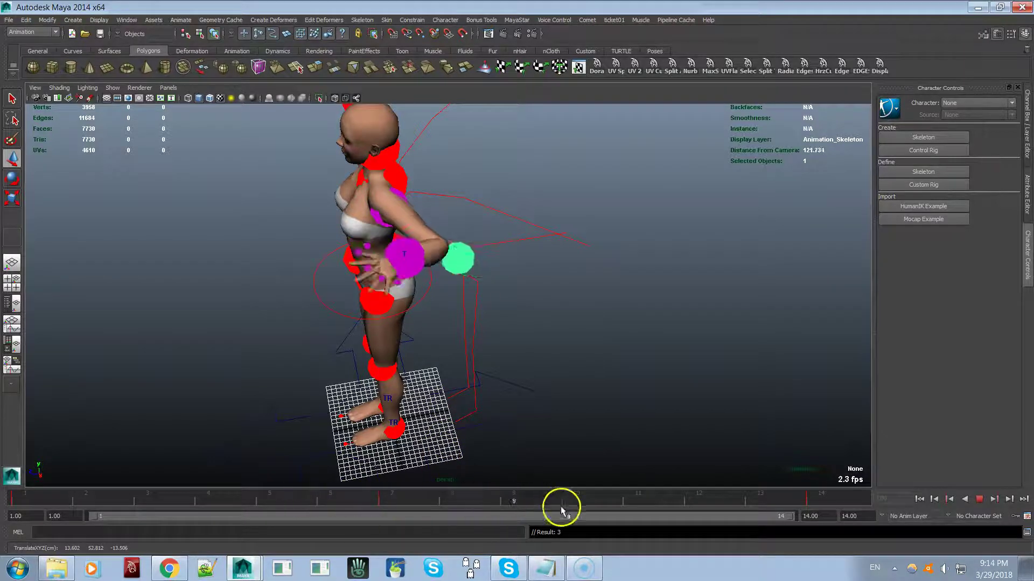
left_click_drag(585, 519, 340, 503)
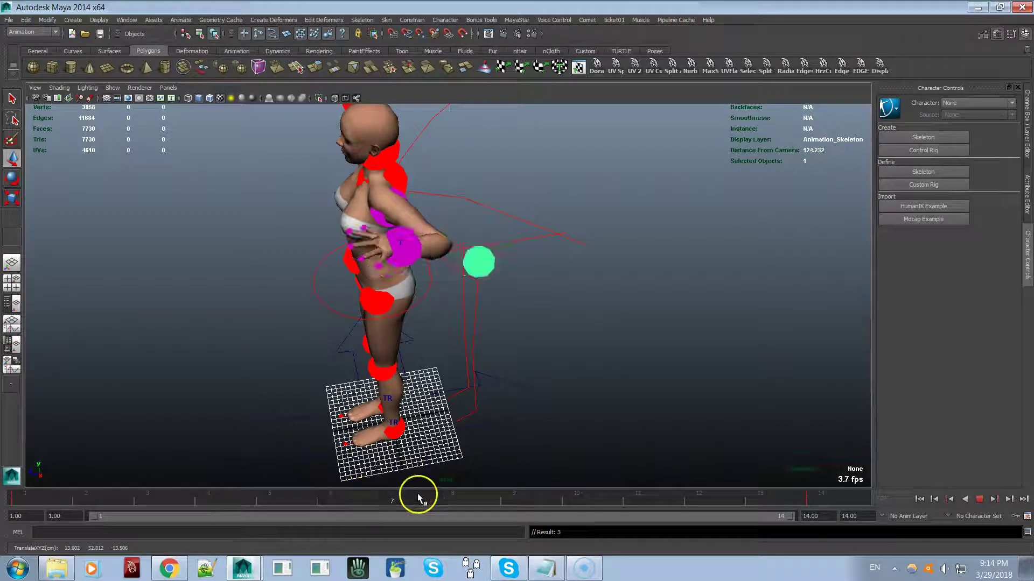
left_click_drag(464, 496, 244, 492)
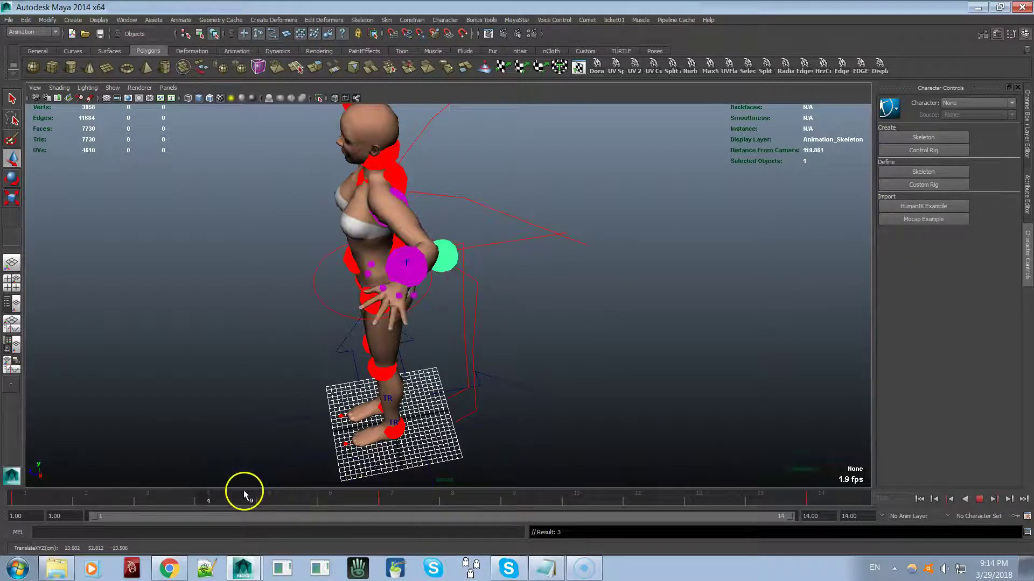
left_click_drag(440, 229, 444, 209)
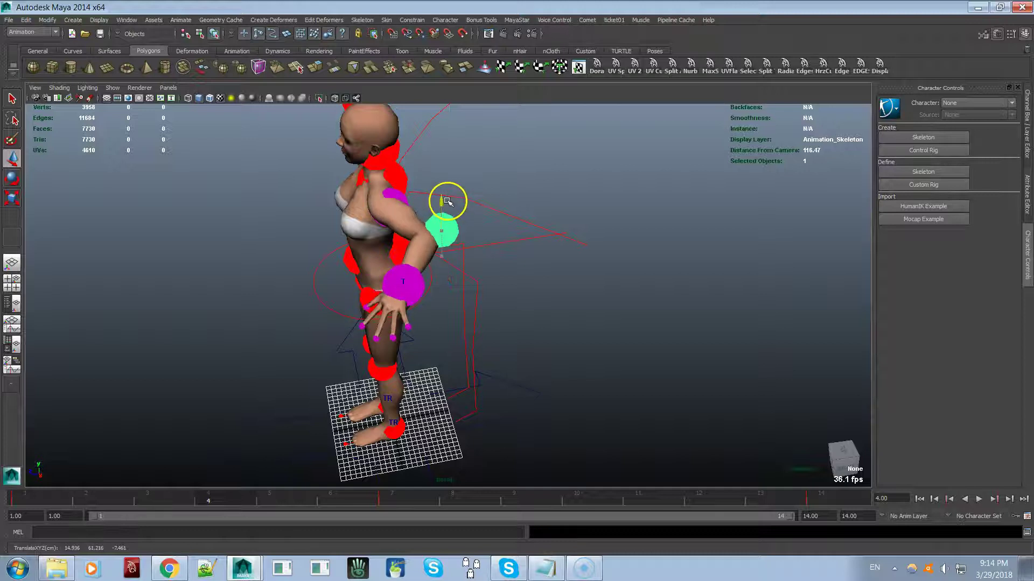
left_click_drag(80, 493, 372, 506)
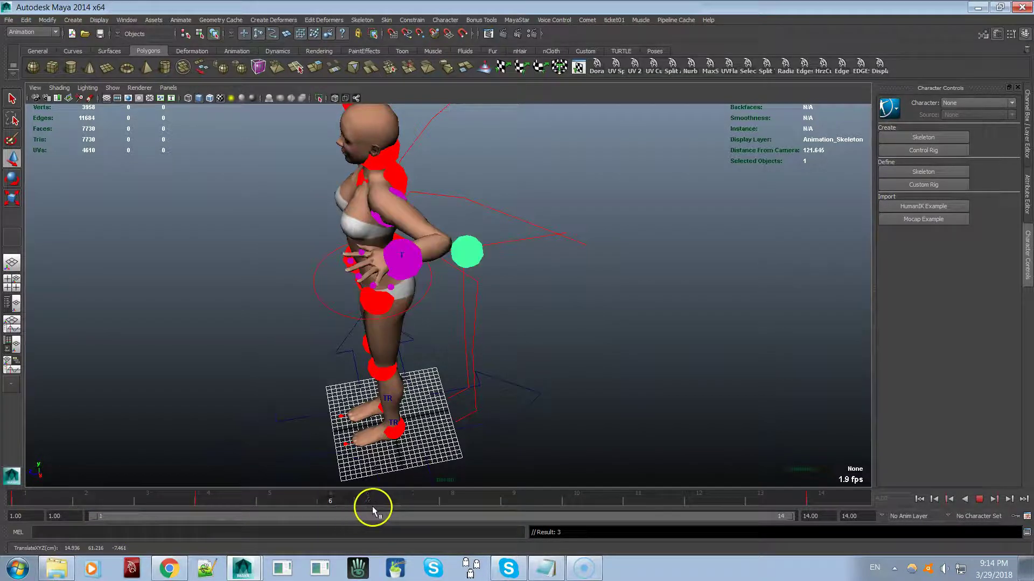
left_click_drag(438, 508, 525, 512)
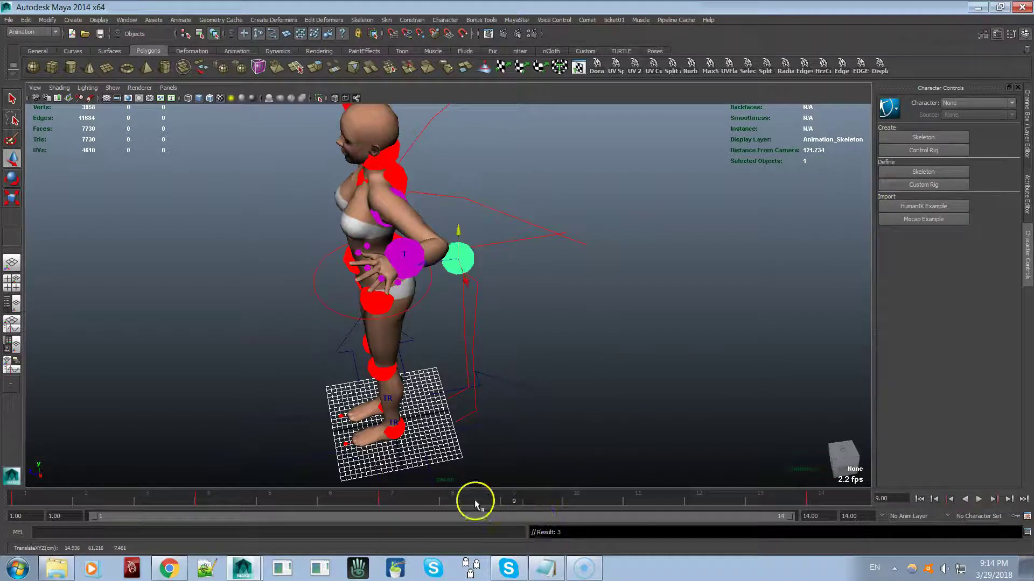
- On the HumanIK rig, key the left wrist effector's extended pose through frame 14, and key it moved inward at frame 7
left_click_drag(429, 370, 423, 242, "alt")
left_click_drag(365, 334, 433, 325, "alt")
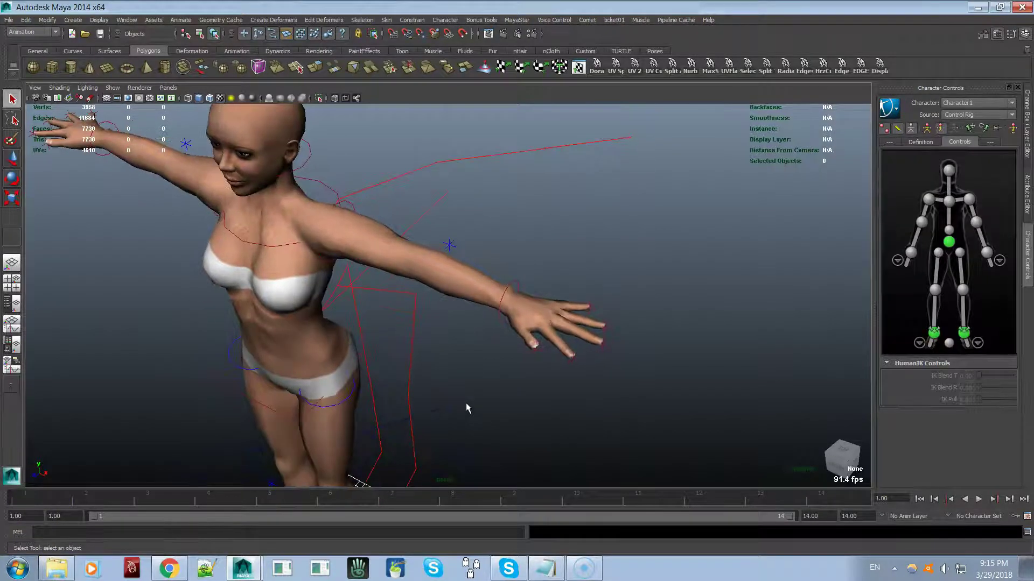
key("ctrl+z")
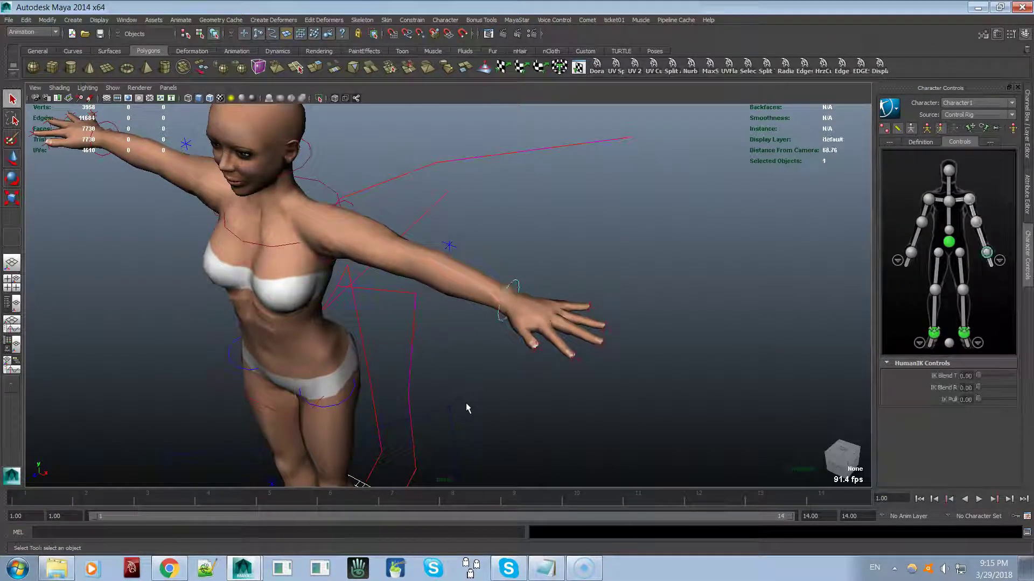
key("s")
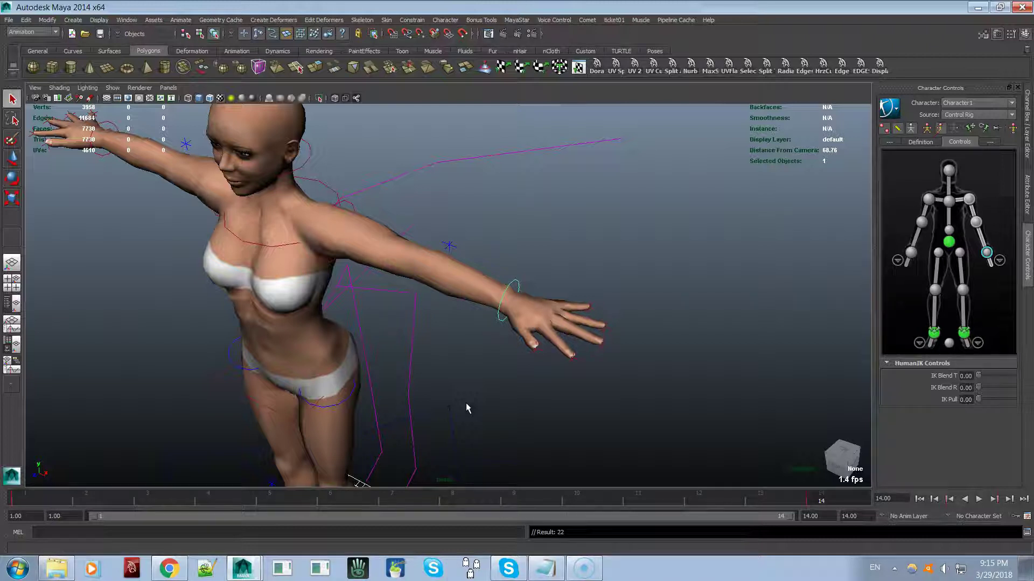
key("w")
middle_click_drag(466, 404, 466, 405)
key("s")
- Play back the HumanIK left wrist animation and return to frame 7
right_click(309, 492)
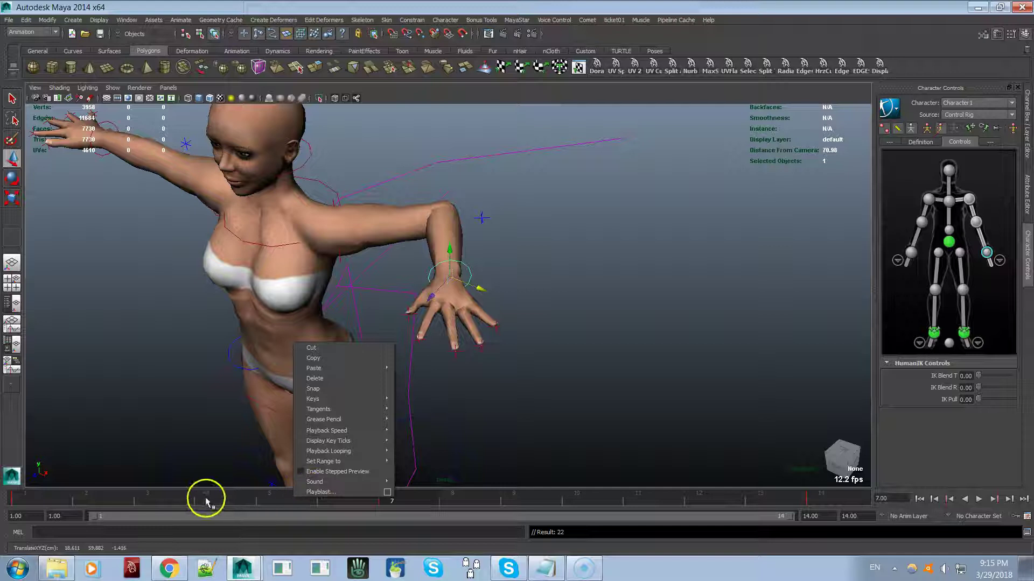
left_click(206, 498)
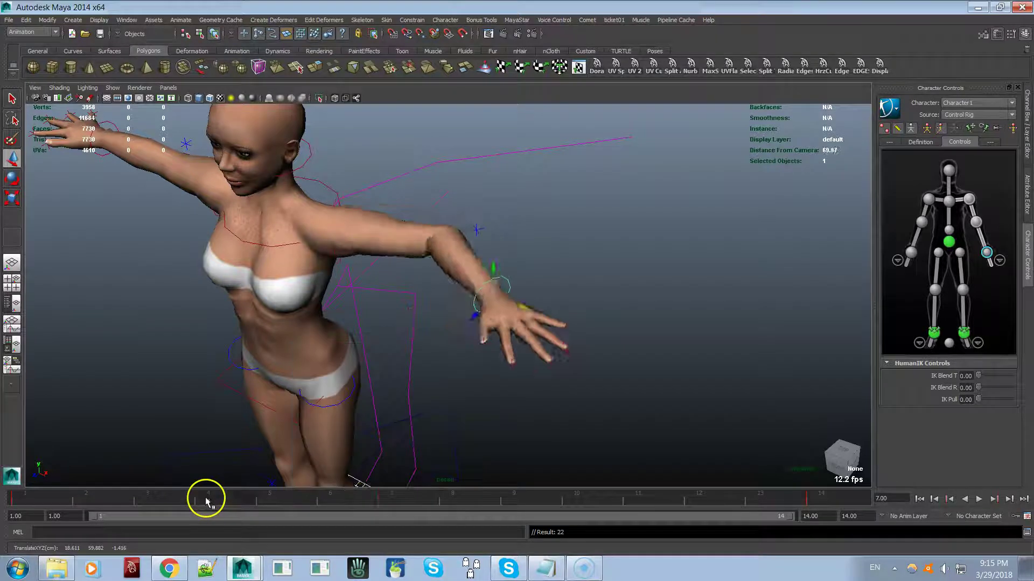
key("alt+v")
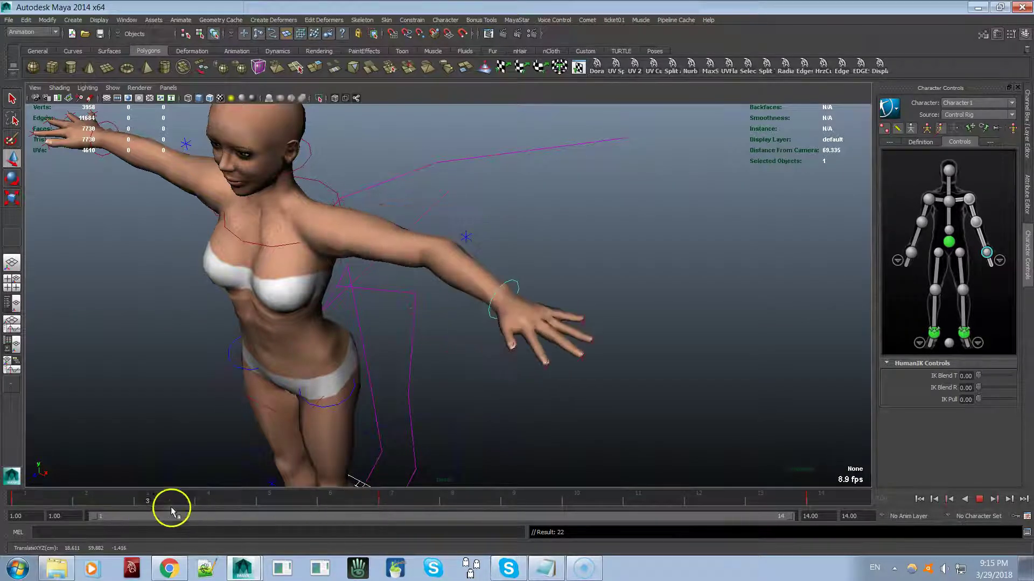
left_click(367, 507)
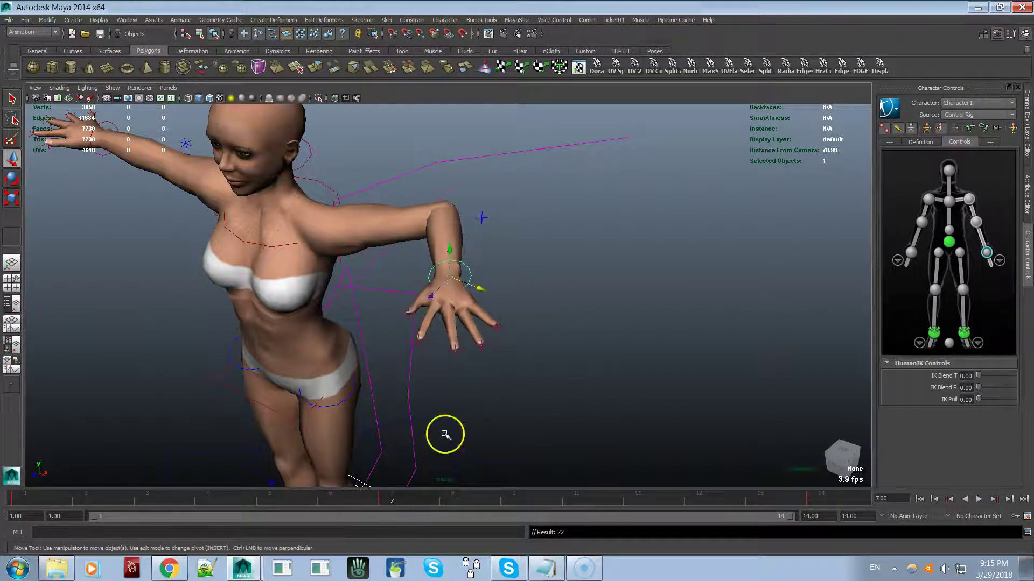
- Try raising the left elbow effector at frame 7 and undo the move
left_click(482, 225)
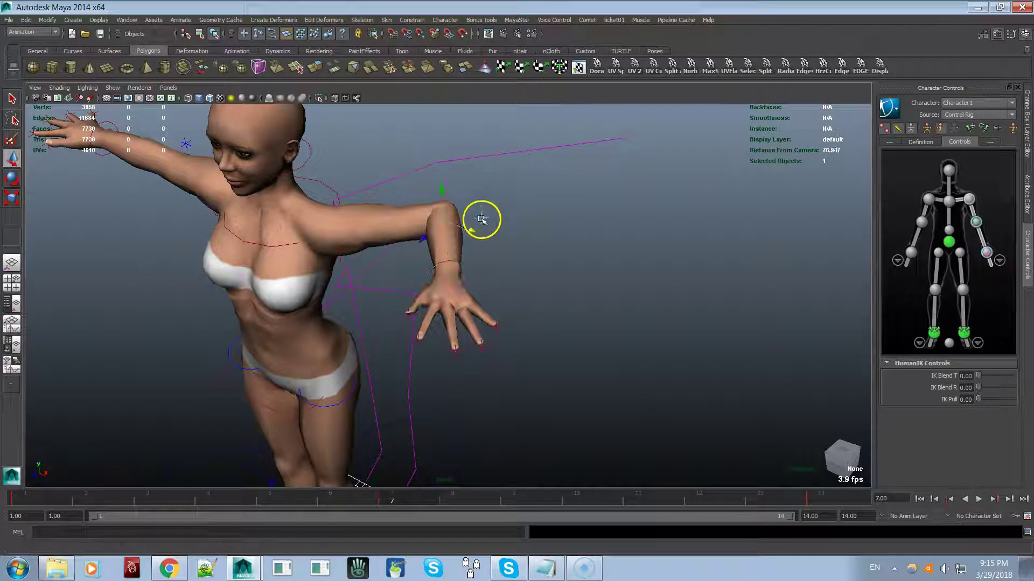
left_click_drag(446, 189, 418, 134)
left_click_drag(499, 272, 459, 290, "alt")
key("ctrl+z")
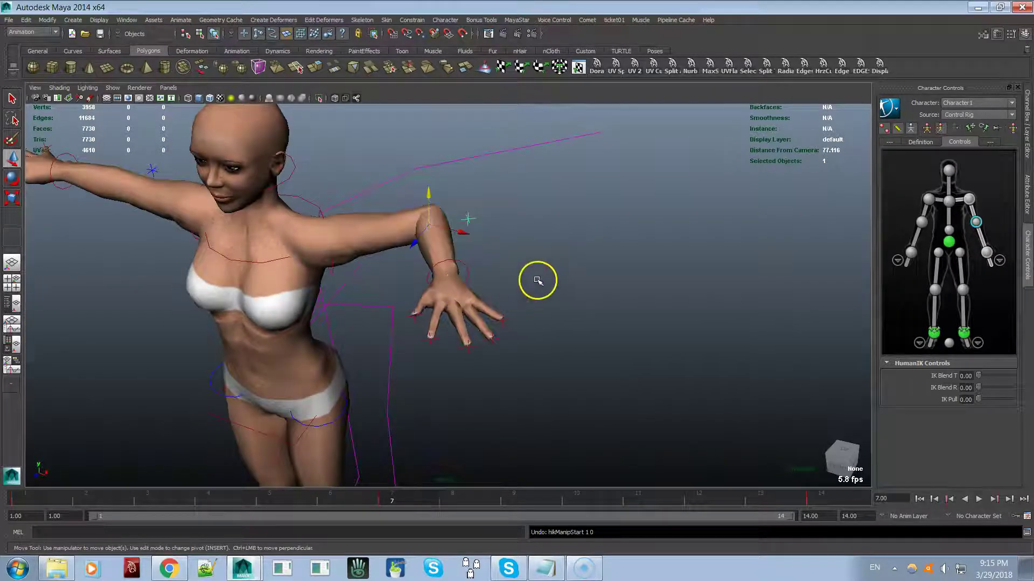
- Examine the left hand's finger effectors and the left wrist effector's additional options in the character layout
left_click(461, 264)
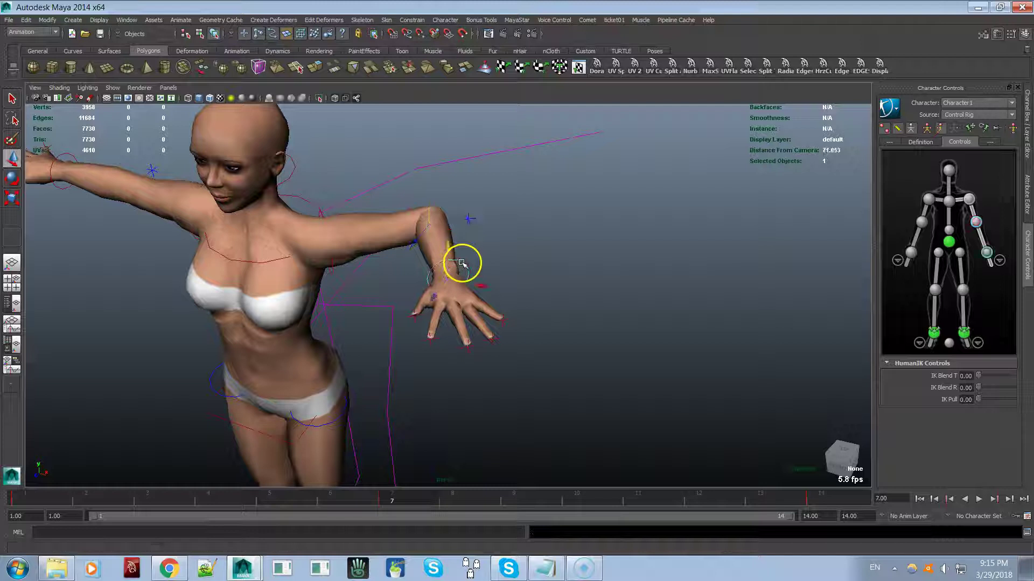
left_click(1000, 261)
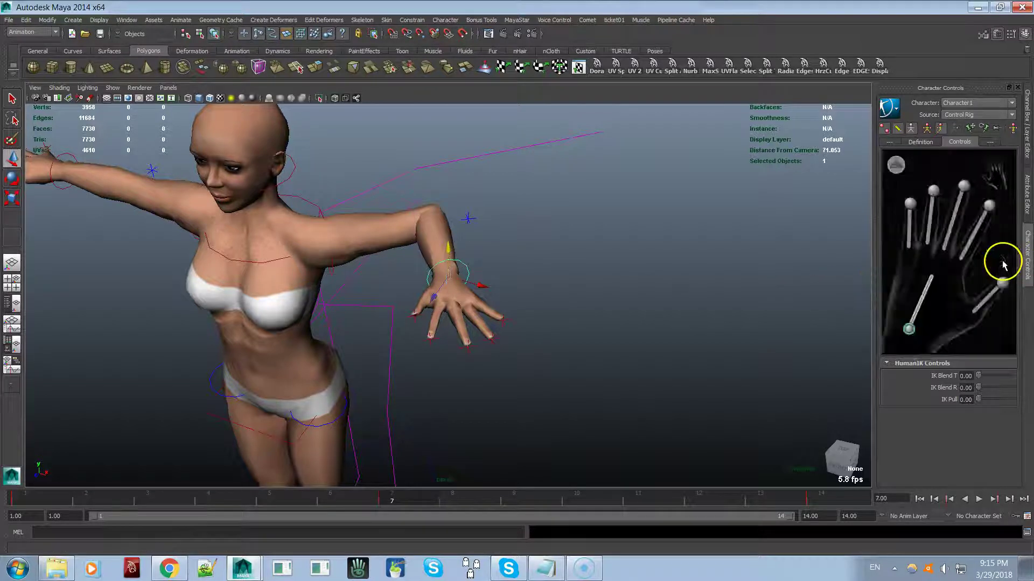
left_click(896, 164)
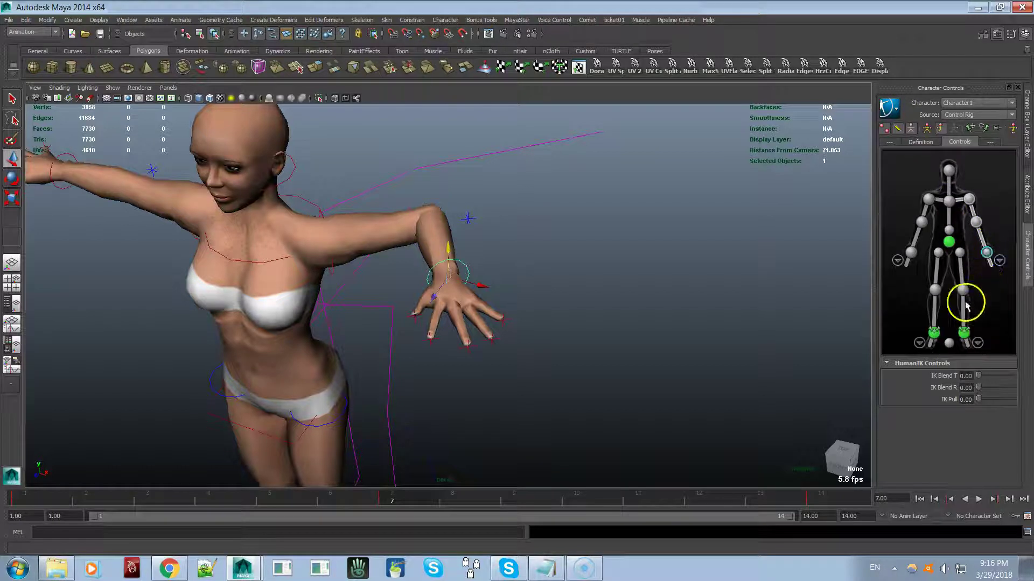
right_click(988, 254)
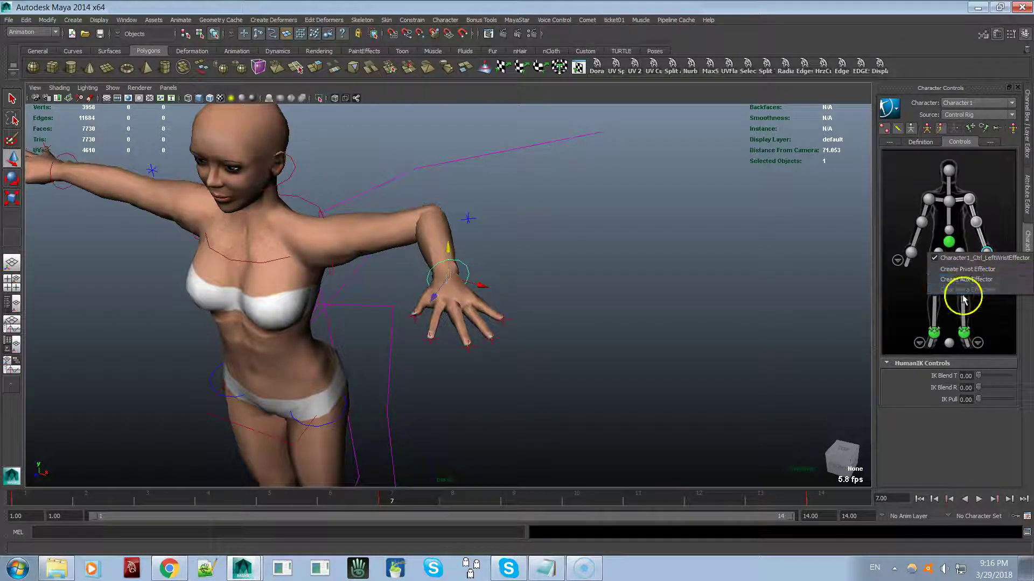
left_click(921, 320)
left_click(965, 333)
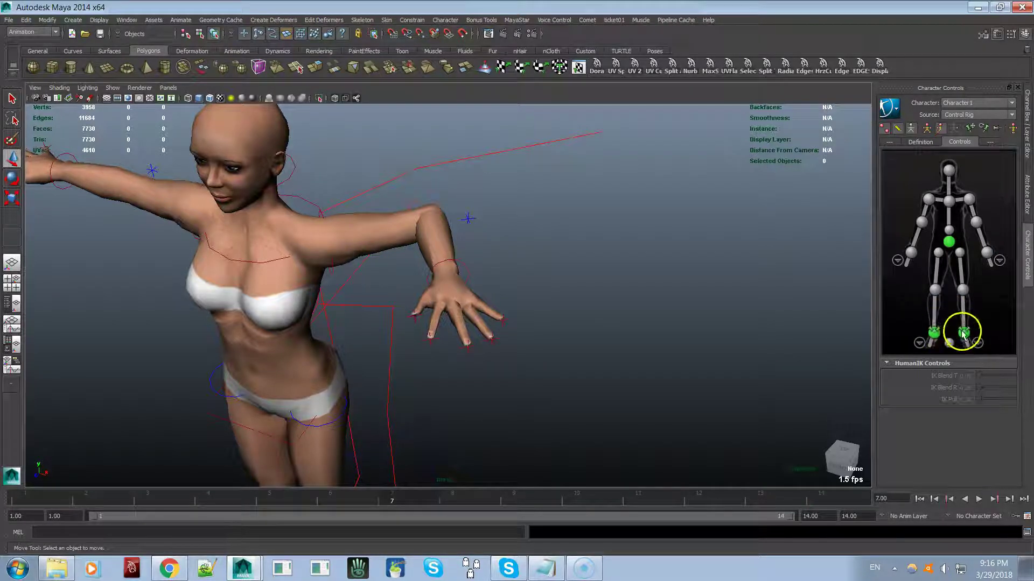
- Set the left wrist effector's IK Blend T and IK Blend R to 1.00 and test by moving the left elbow effector
left_click(987, 254)
left_click_drag(986, 379, 1016, 387)
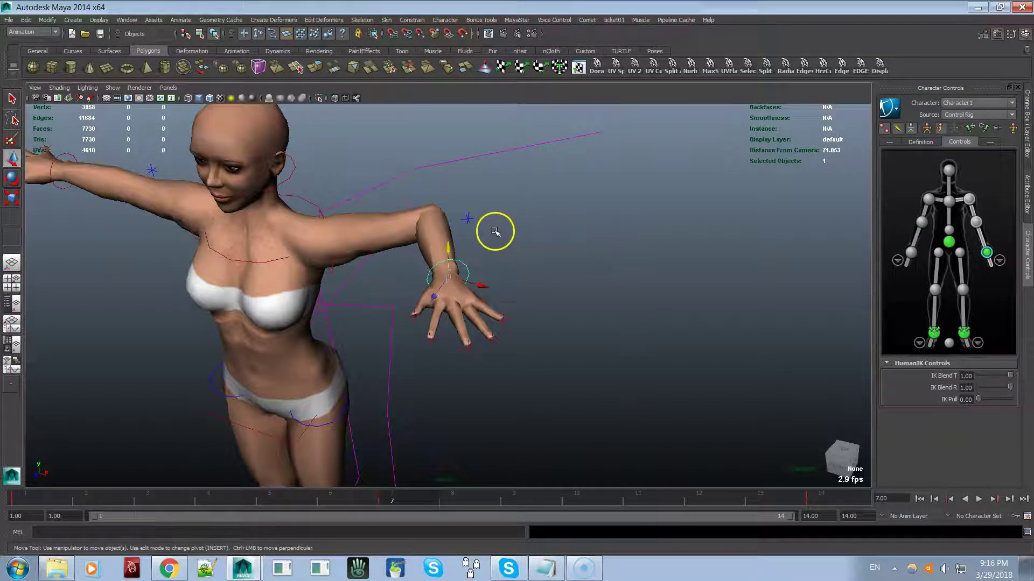
left_click_drag(479, 239, 454, 238, "alt")
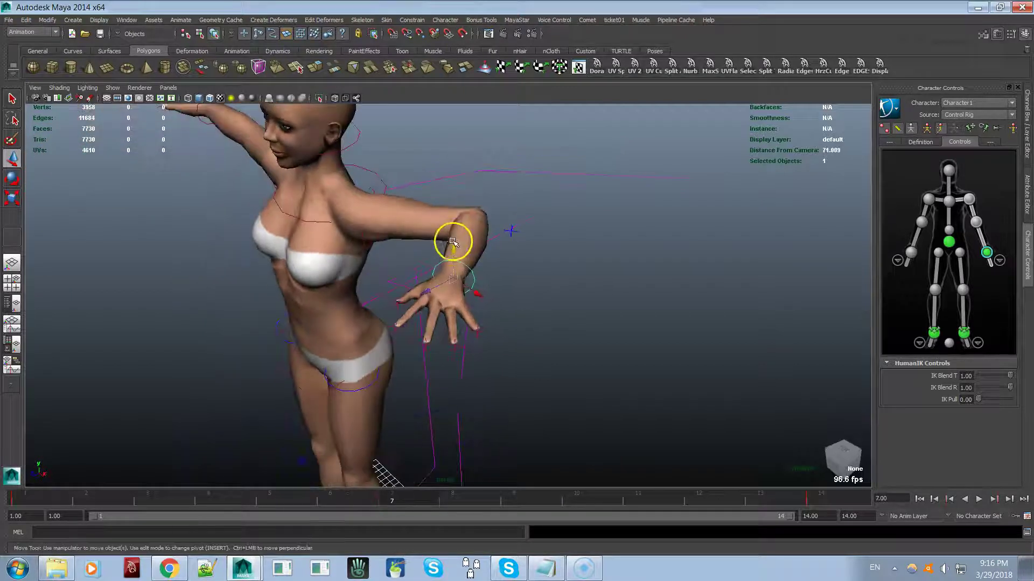
left_click(511, 234)
mouse_move(473, 200)
left_mouse_down()
mouse_move(472, 184)
mouse_move(477, 202)
left_mouse_up()
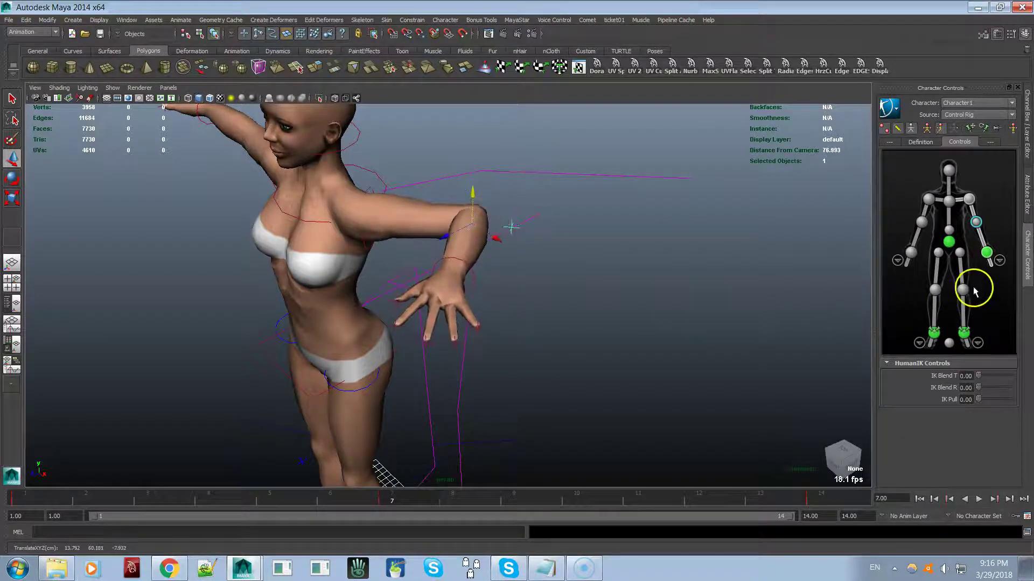
- Set the left wrist effector's IK Blend T and IK Blend R to 0.00 and pin its translation and rotation
left_click(986, 253)
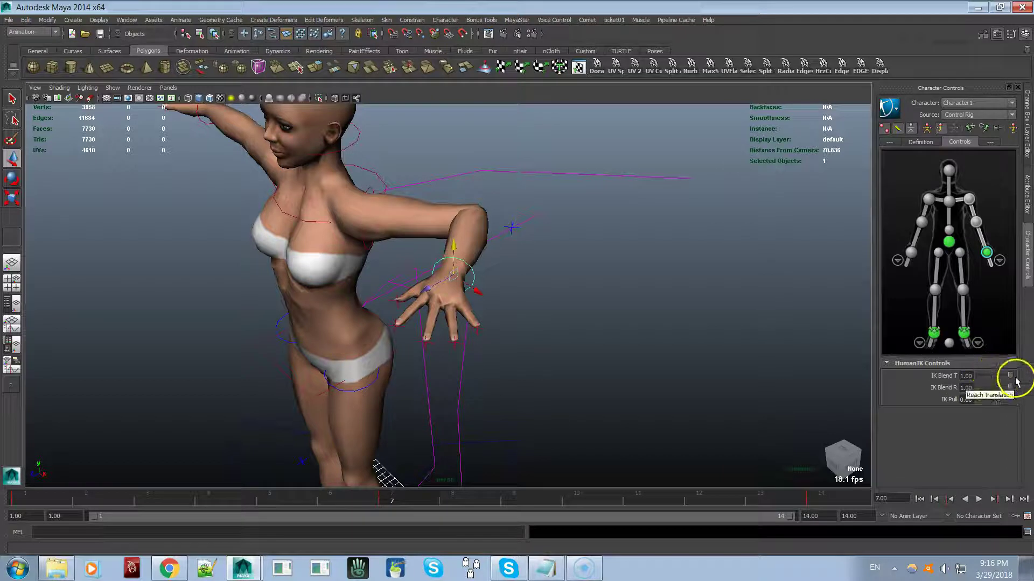
left_click_drag(1010, 376, 969, 388)
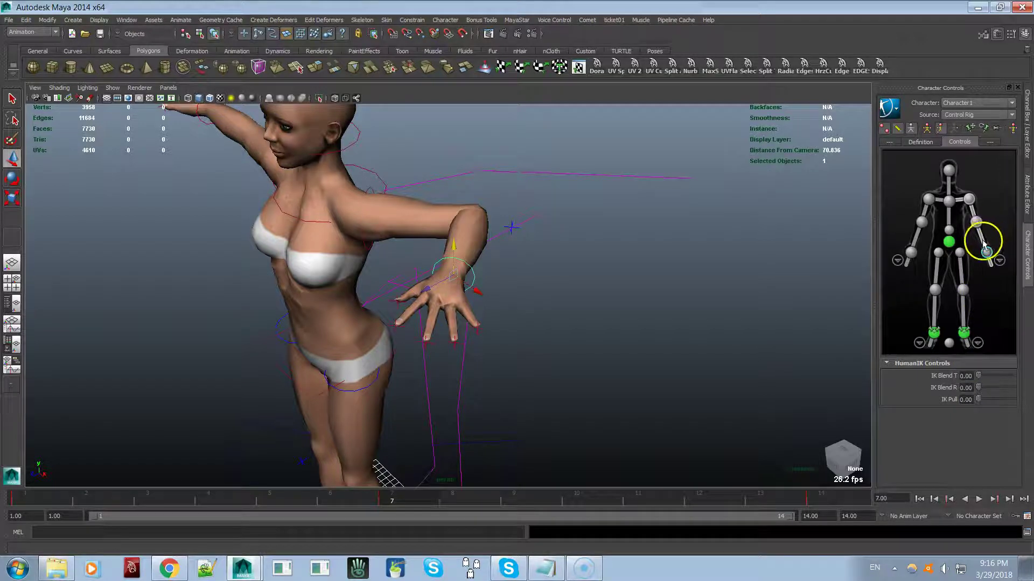
left_click(985, 129)
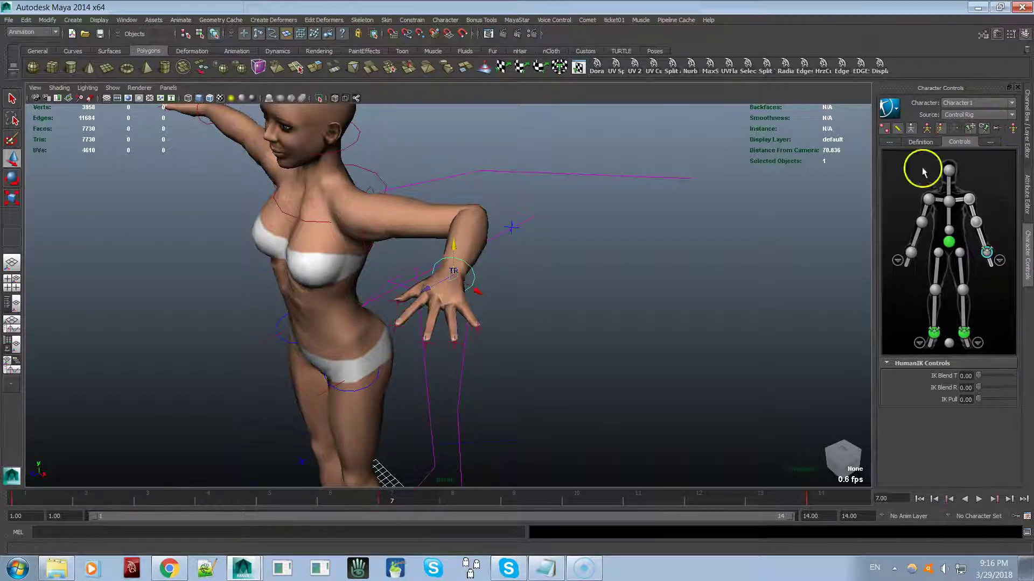
- Test the pinned wrist by moving the left elbow effector up and down at frame 7, scrubbing the timeline between moves
left_click_drag(515, 230, 468, 203)
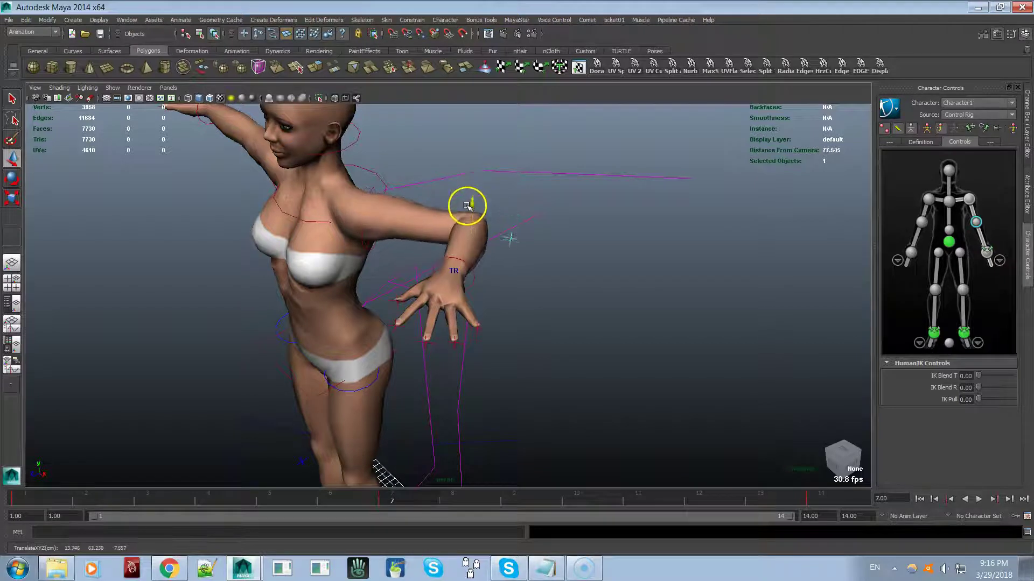
left_click(461, 500)
left_click_drag(461, 501, 392, 495)
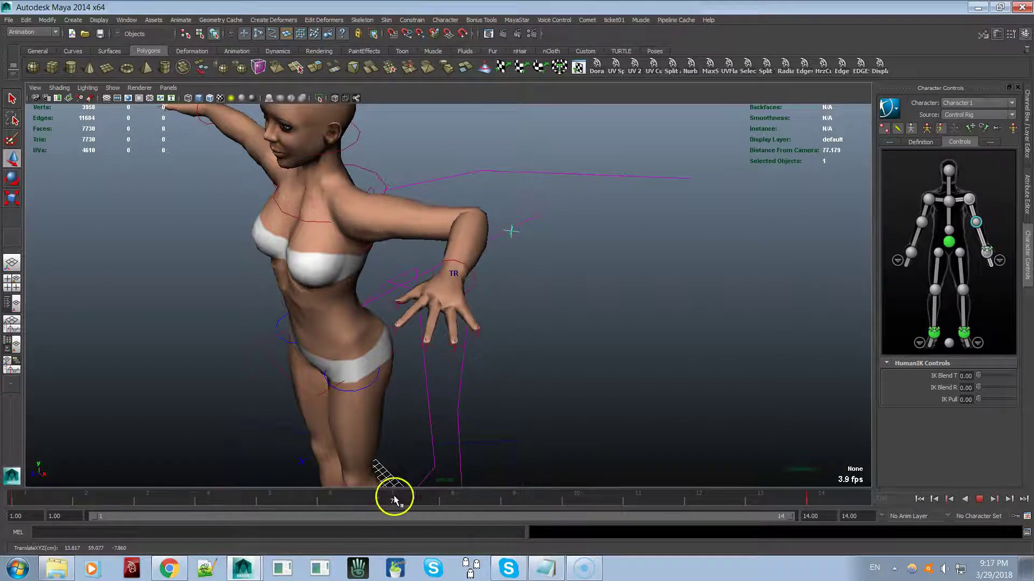
key("w")
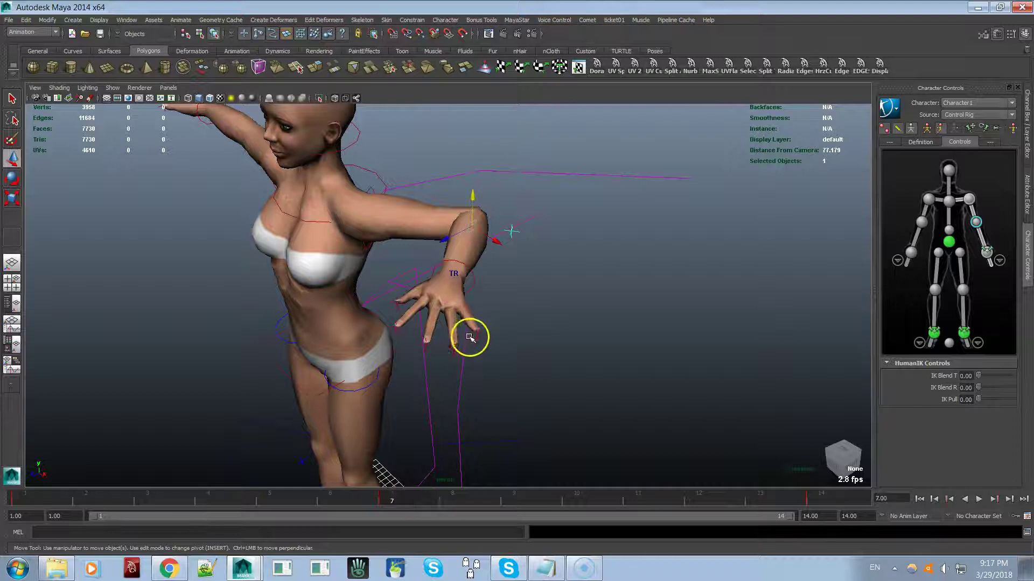
left_click_drag(472, 196, 466, 163)
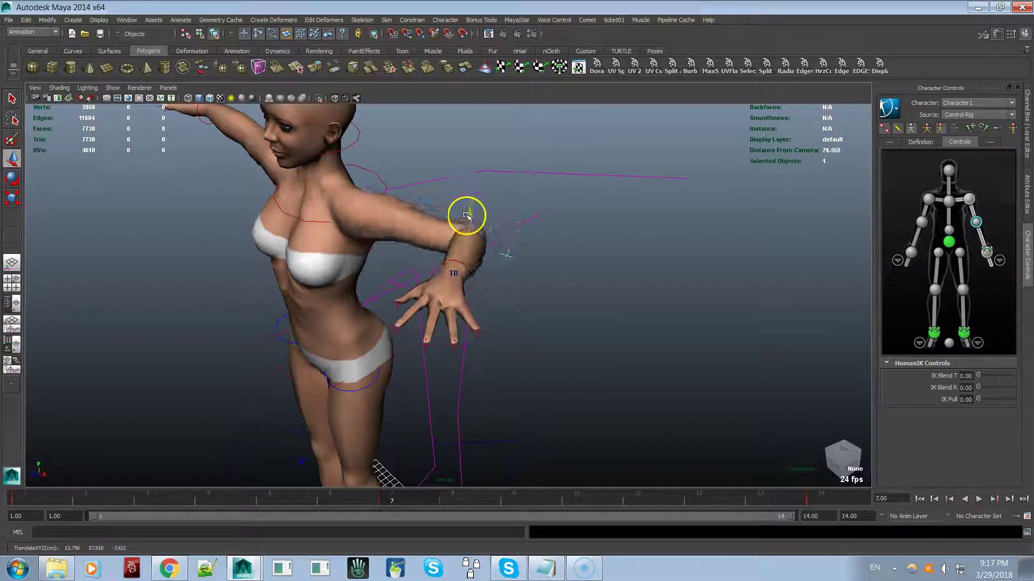
left_click_drag(474, 181, 473, 203)
- Try rotating the left elbow effector at frame 7, and lower it with the Move tool while the wrist stays pinned
key("e")
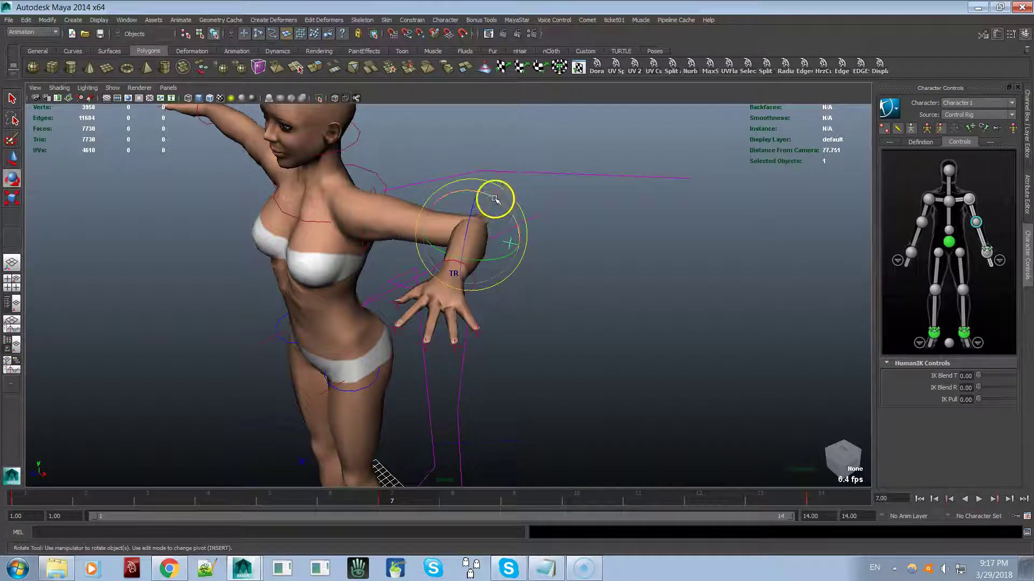
left_click_drag(471, 215, 356, 208)
key("w")
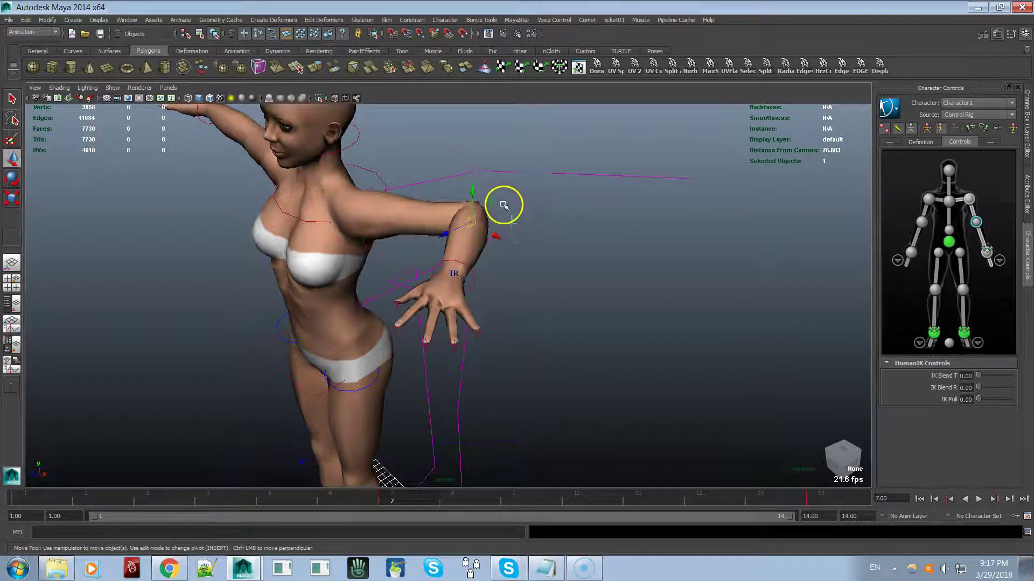
left_click_drag(472, 190, 472, 215)
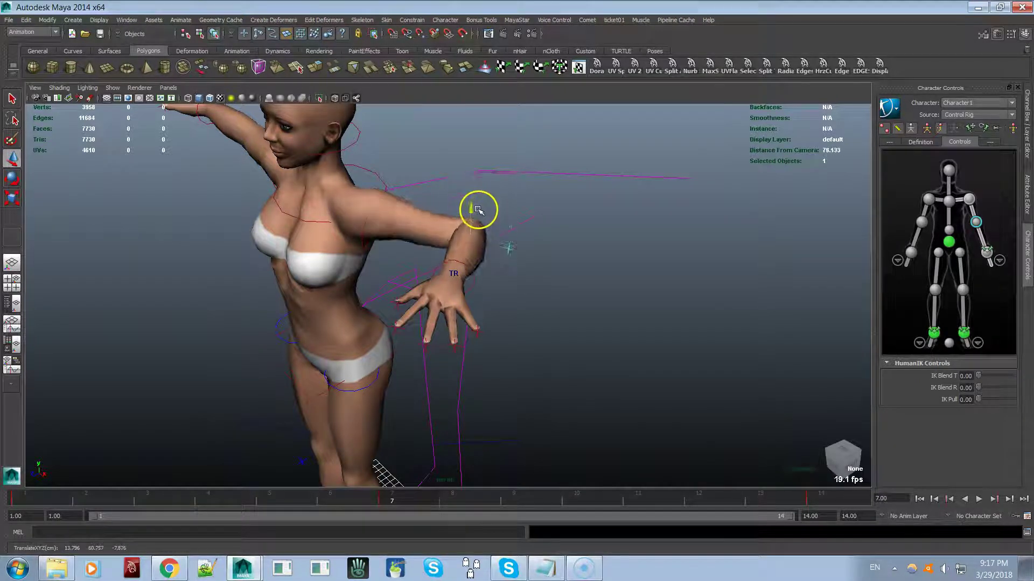
- Examine the bent left arm and pinned wrist from several angles at frame 7, and play back the animation
mouse_move(500, 238)
left_mouse_down("alt")
mouse_move(447, 245)
mouse_move(462, 222)
mouse_move(524, 235)
mouse_move(505, 247)
left_mouse_up("alt")
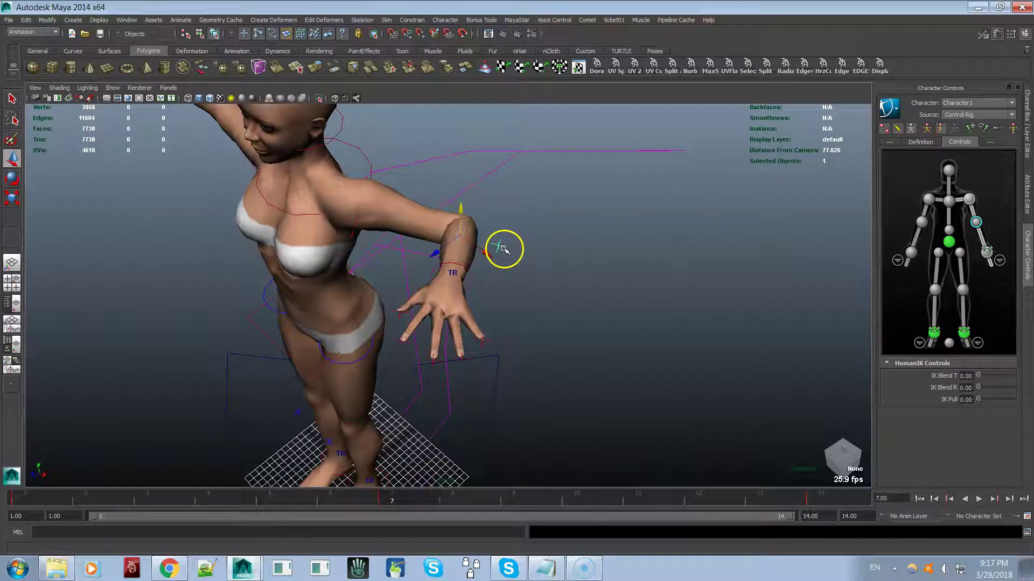
left_click_drag(537, 284, 575, 258, "alt")
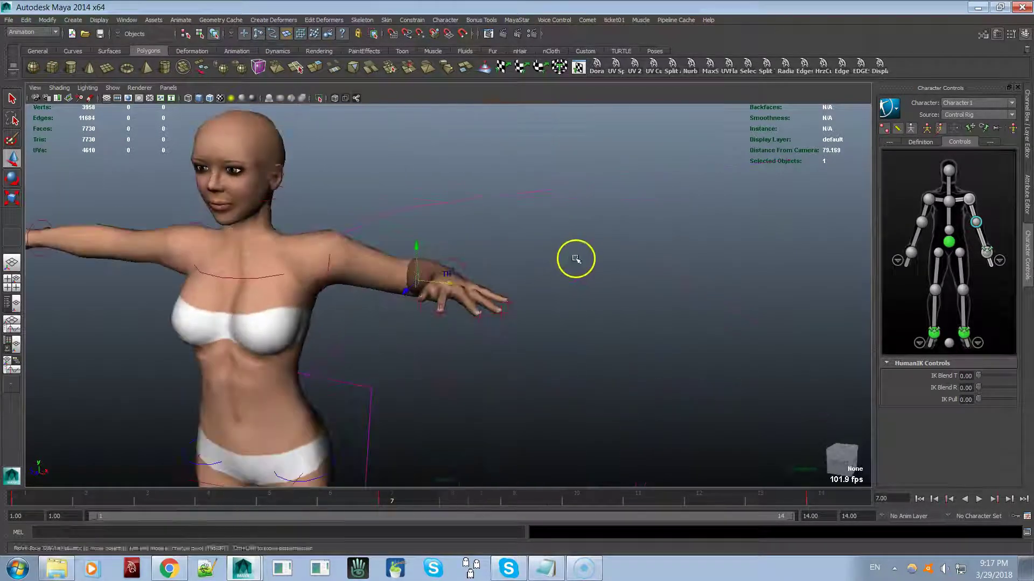
right_click_drag(576, 259, 429, 272, "alt")
left_click_drag(429, 273, 602, 213, "alt")
right_click_drag(602, 212, 459, 239, "alt")
left_click_drag(459, 238, 461, 270, "alt")
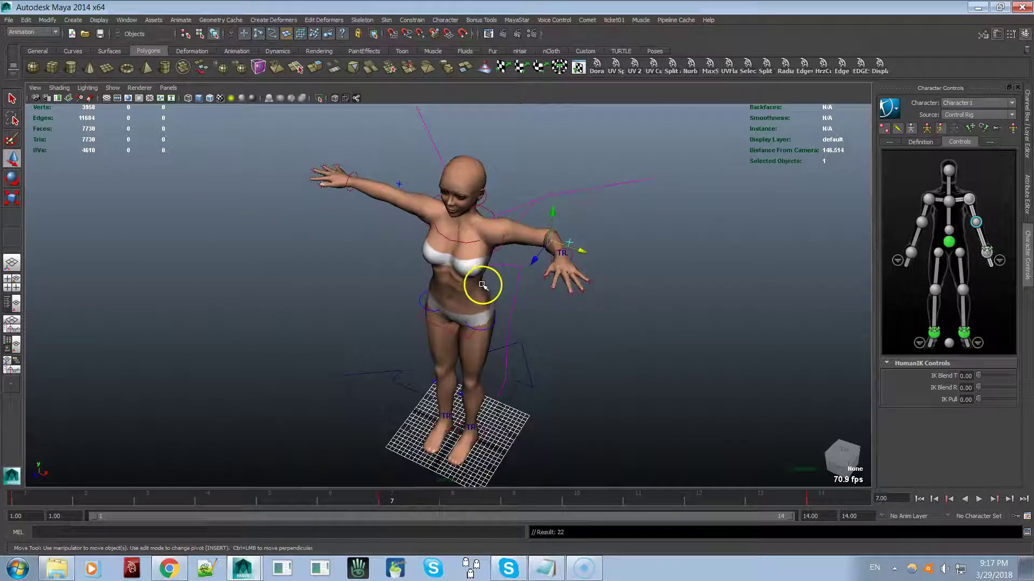
left_click(212, 502)
key("alt+v")
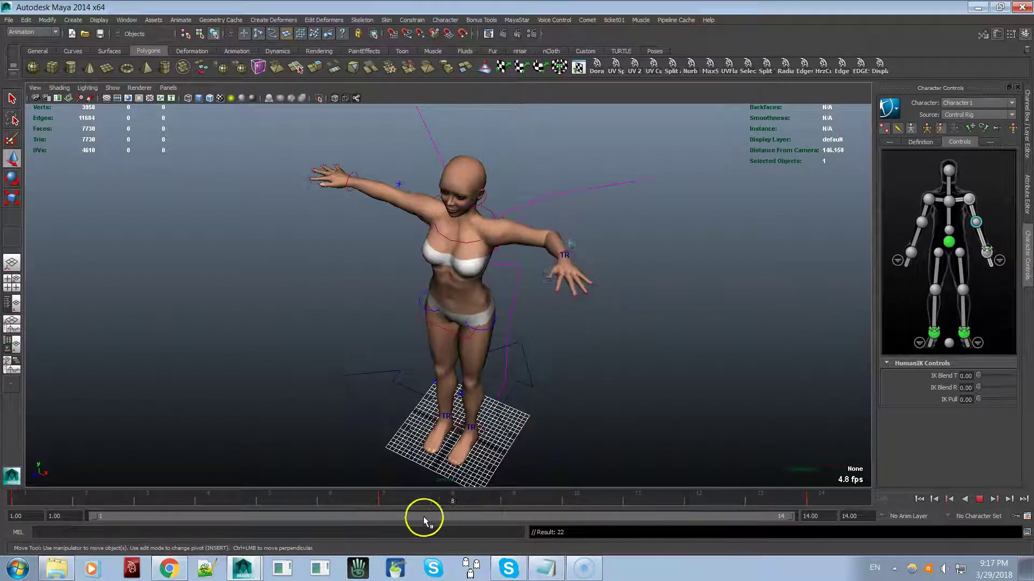
- Raise the left elbow effector slightly at frame 3 and play back the animation
left_click(151, 502)
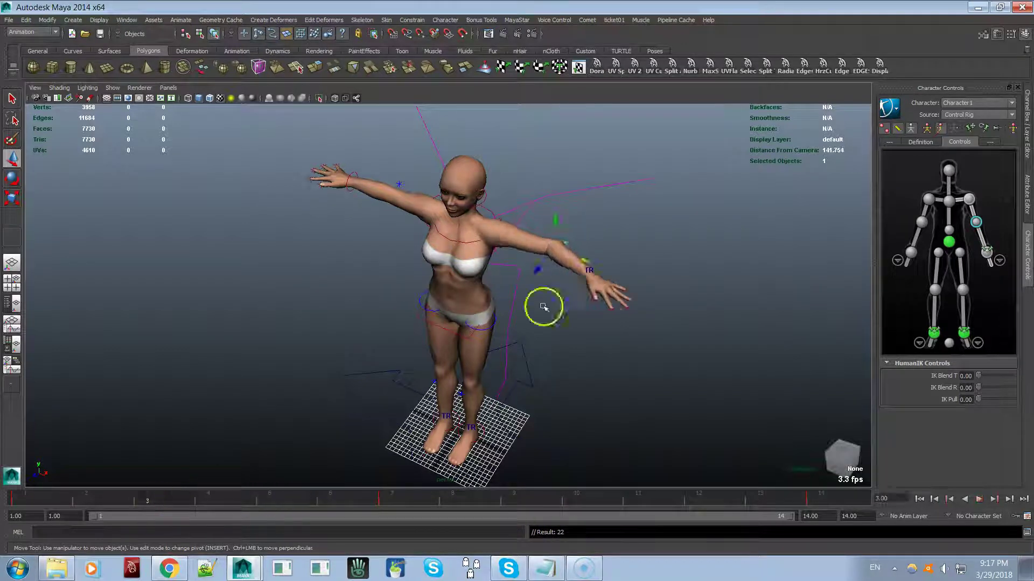
left_click_drag(552, 217, 557, 203)
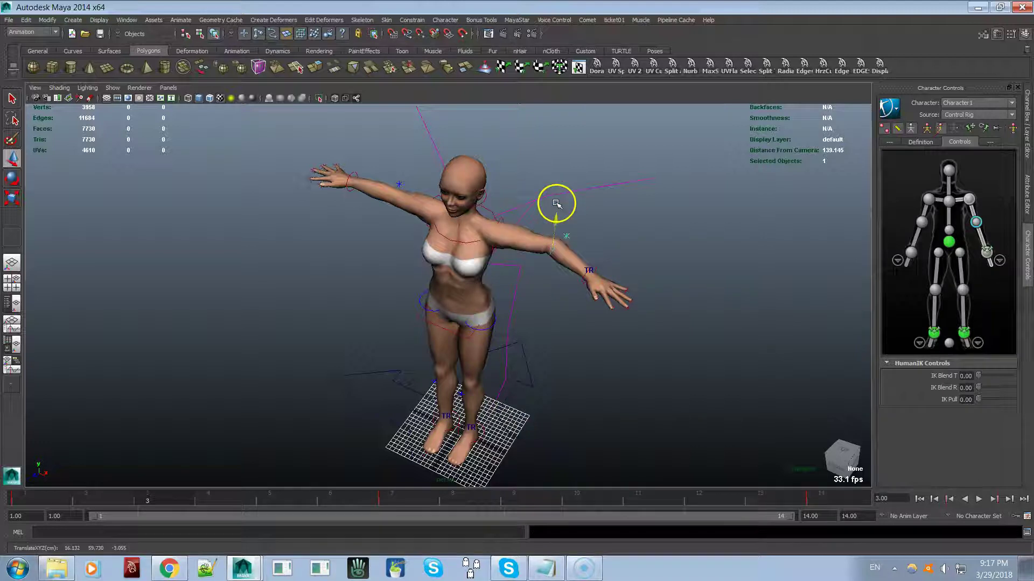
key("alt+v")
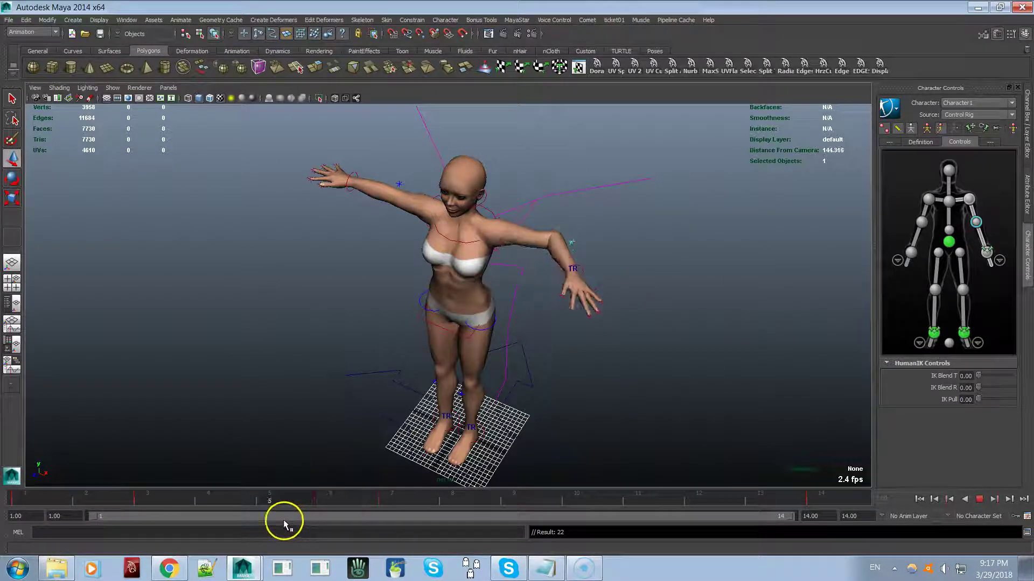
- Return to frame 3 and examine the avatar's arm pose and full body from several angles
left_click(165, 498)
left_click_drag(300, 411, 260, 390, "alt")
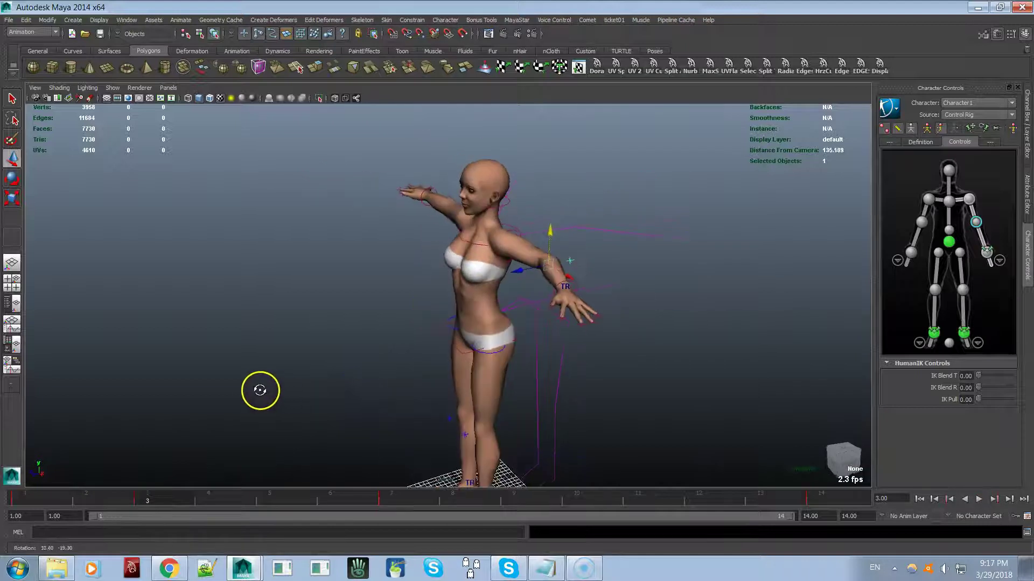
left_click_drag(362, 354, 425, 333, "alt")
scroll(365, 340, "down", 2)
middle_click_drag(355, 342, 379, 288, "alt")
left_click_drag(379, 289, 494, 350, "alt")
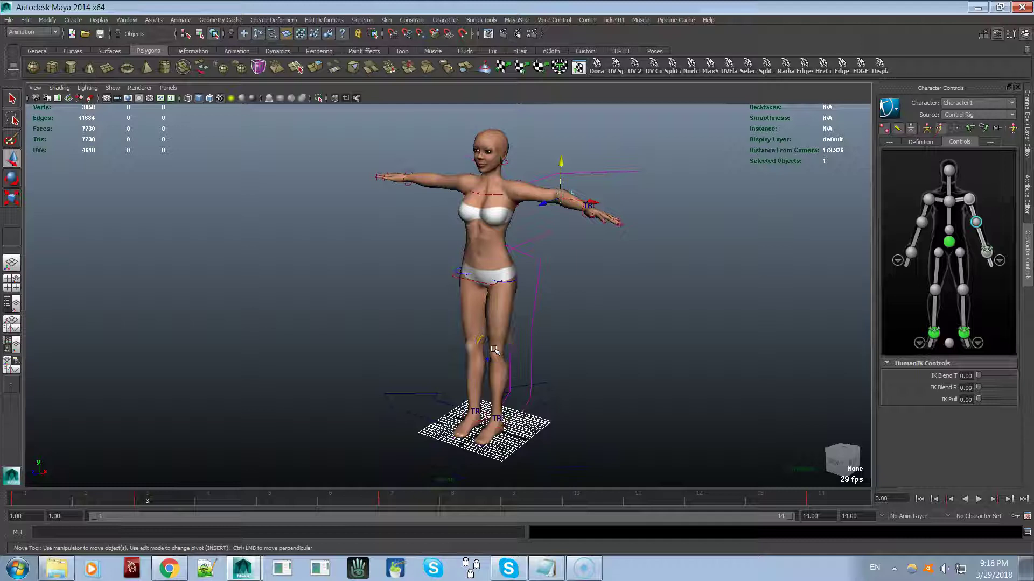